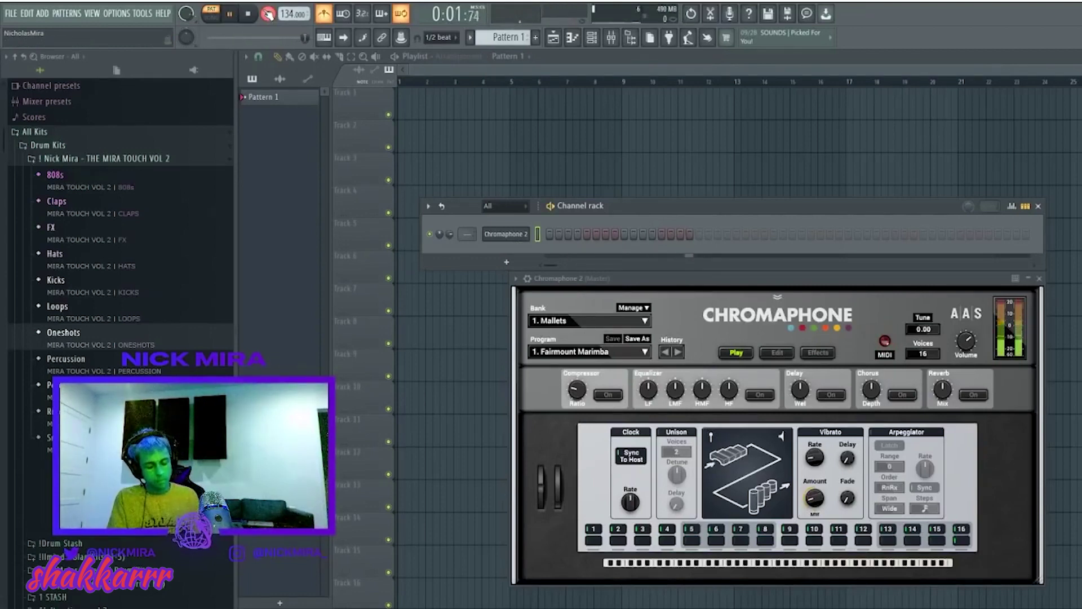
Stop the recording and open the recorded Chromaphone 2 melody in the piano roll
key(space)
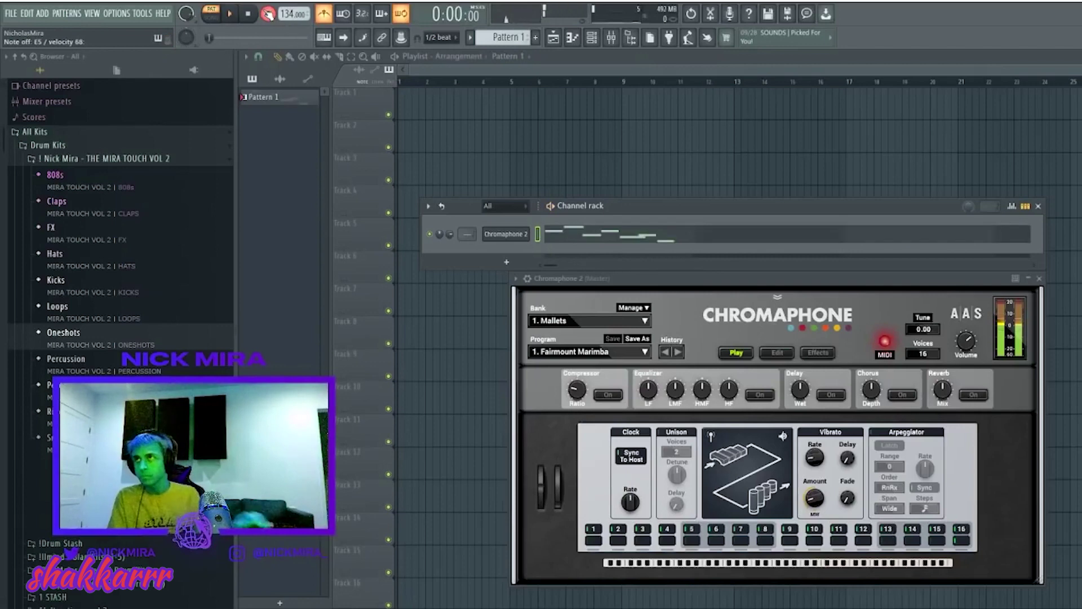
click(578, 230)
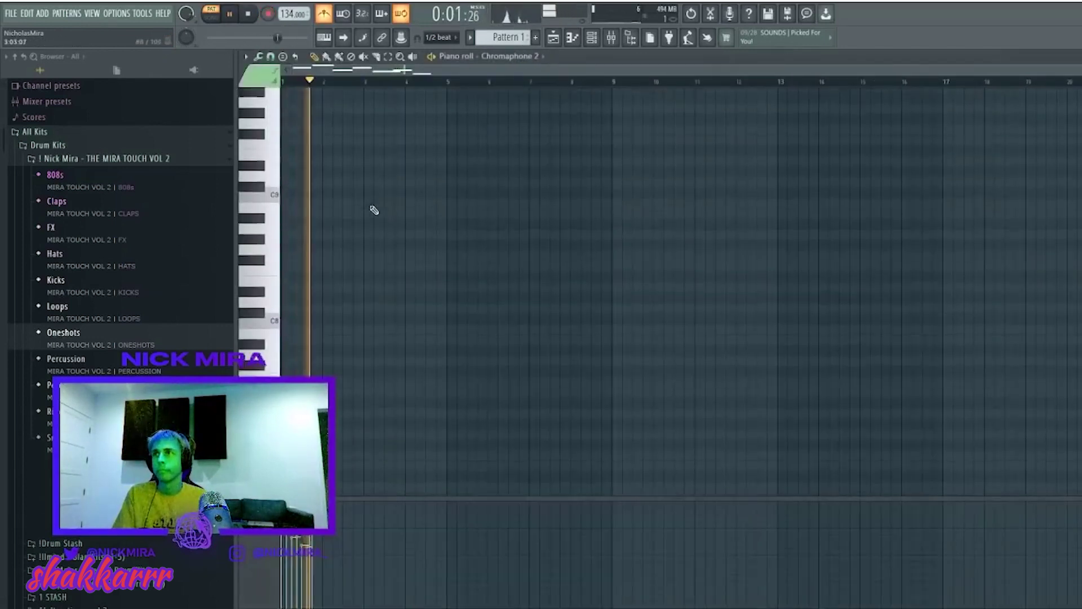
scroll(307, 125, down, 10)
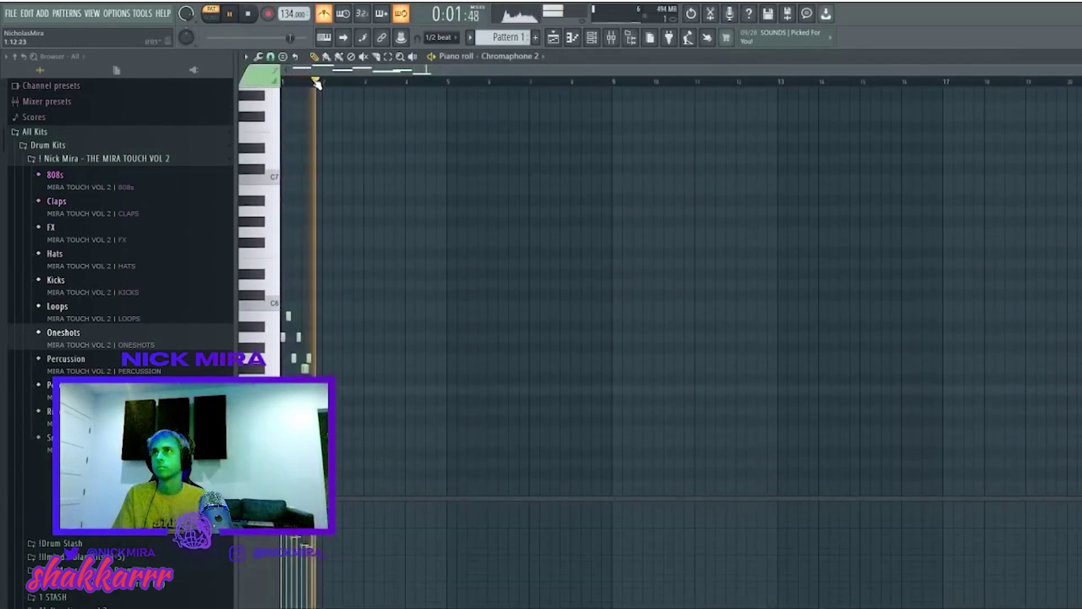
scroll(314, 84, up, 5)
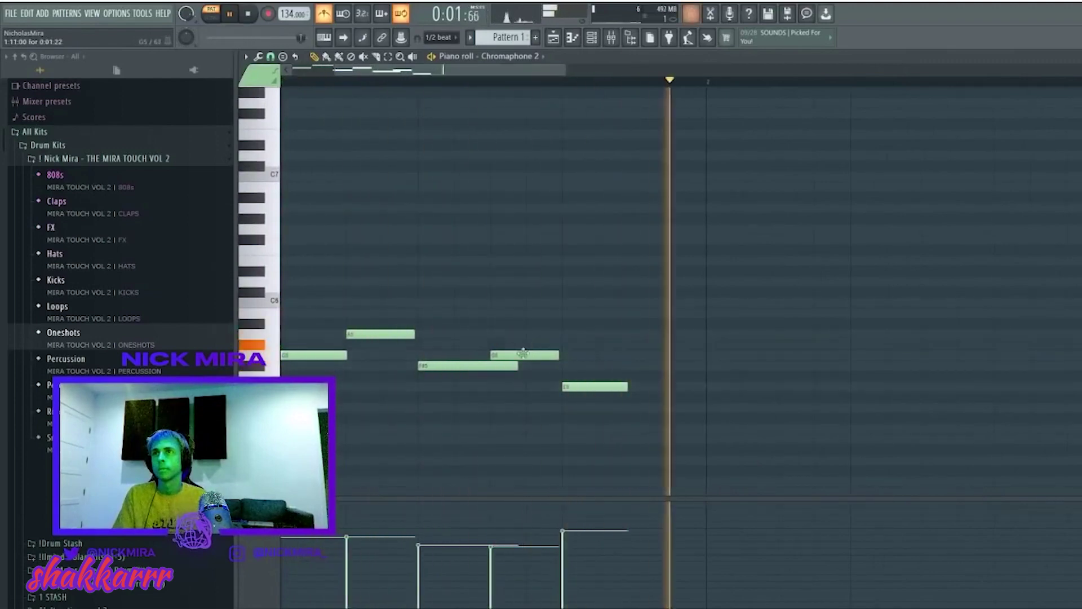
Reposition the short G5 between F#5 and E5 and apply quick legato to the melody, using a temporary F#5 at bar 2
drag(530, 355, 565, 356)
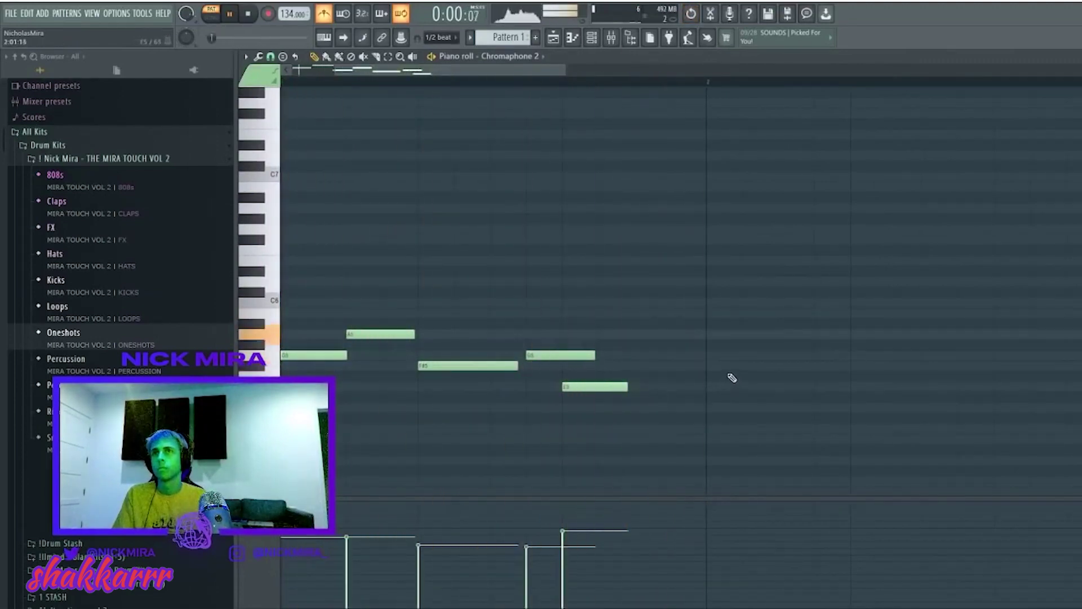
click(715, 366)
key(ctrl+l)
drag(540, 356, 531, 356)
key(space)
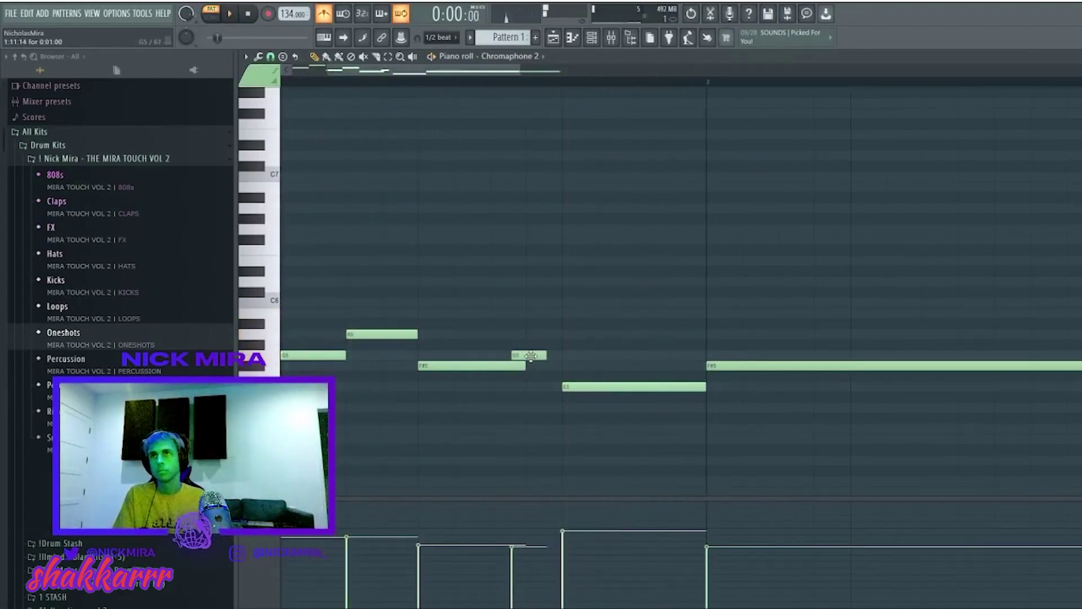
key(space)
key(space)
right_click(755, 363)
Extend the one-bar melody to four bars by duplicating it, and raise all its notes one octave
scroll(616, 88, down, 2)
key(ctrl+b)
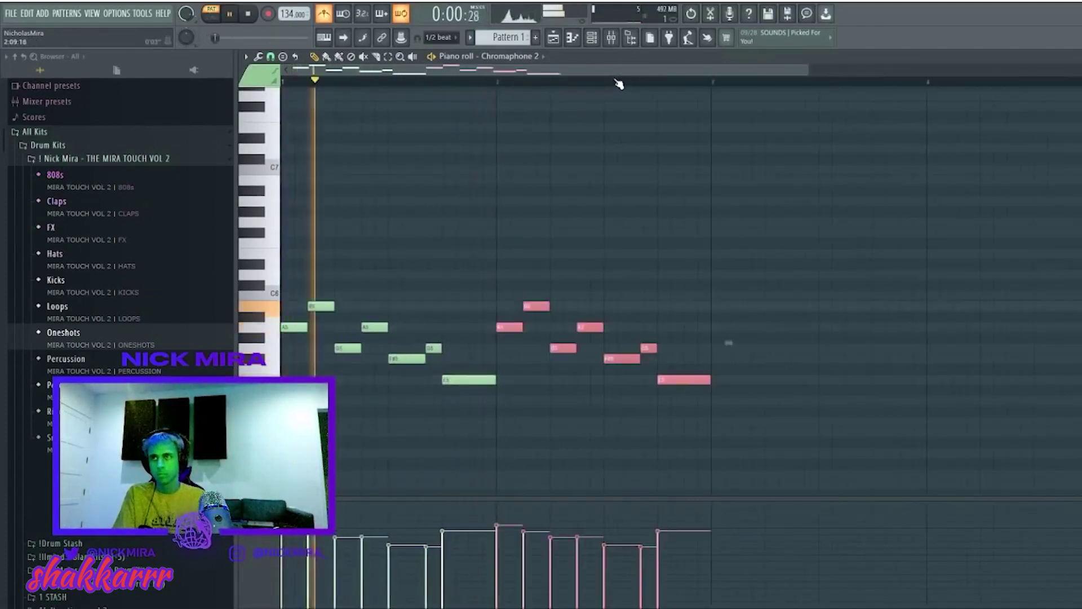
key(ctrl+a)
scroll(619, 85, down, 1)
key(ctrl+Up)
key(ctrl+b)
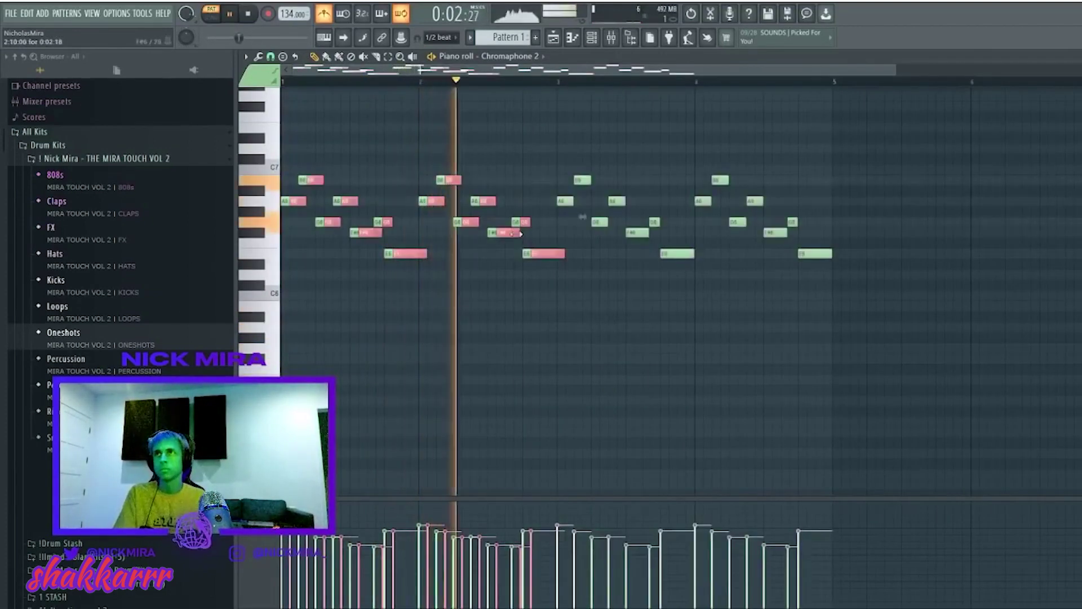
key(space)
key(ctrl+d)
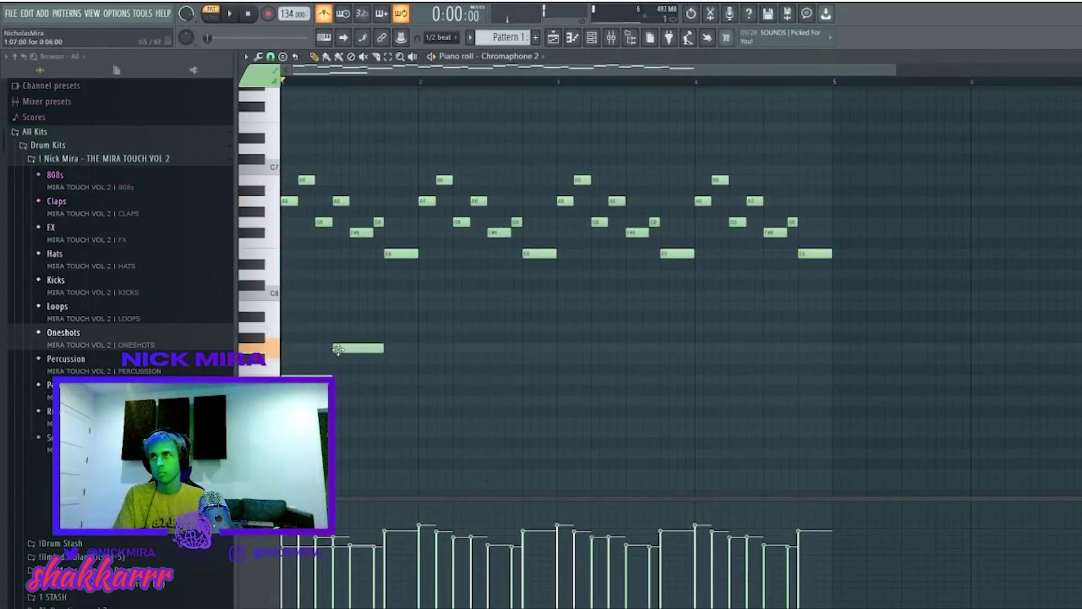
Place harmony notes in bar 1: G5 at step 3, B5 at step 5 for 4 steps, E6 at step 7 and G5 at step 9
key(space)
drag(338, 349, 320, 353)
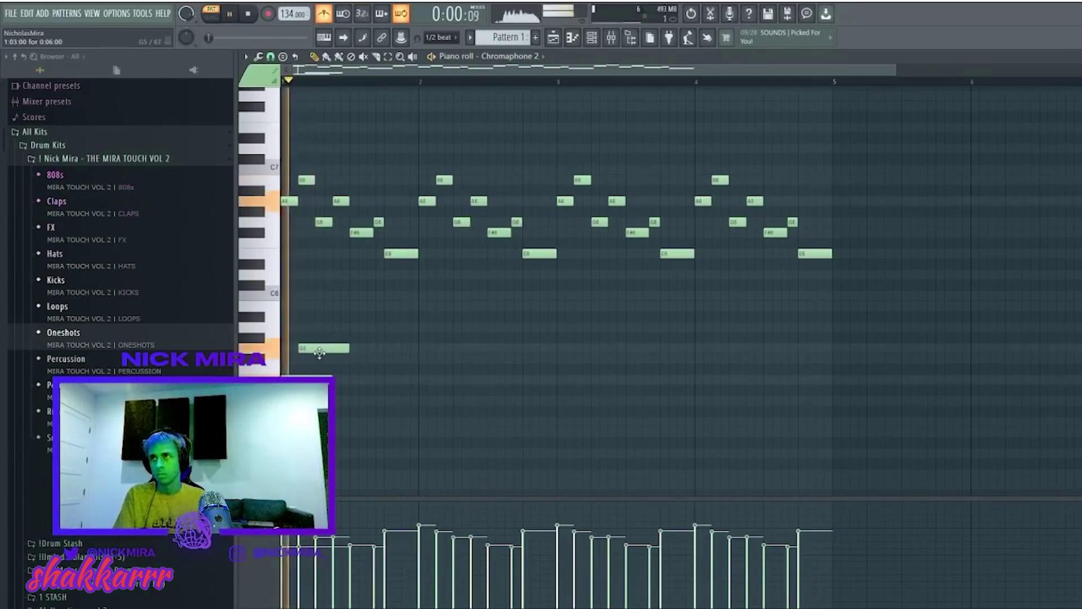
click(319, 306)
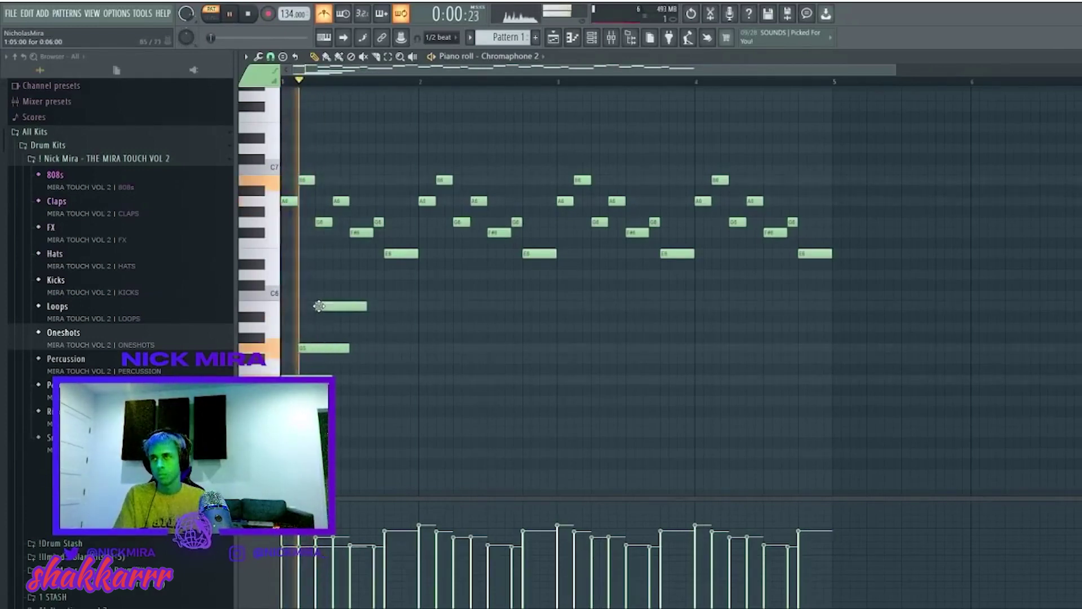
click(340, 253)
click(350, 273)
drag(350, 274, 358, 344)
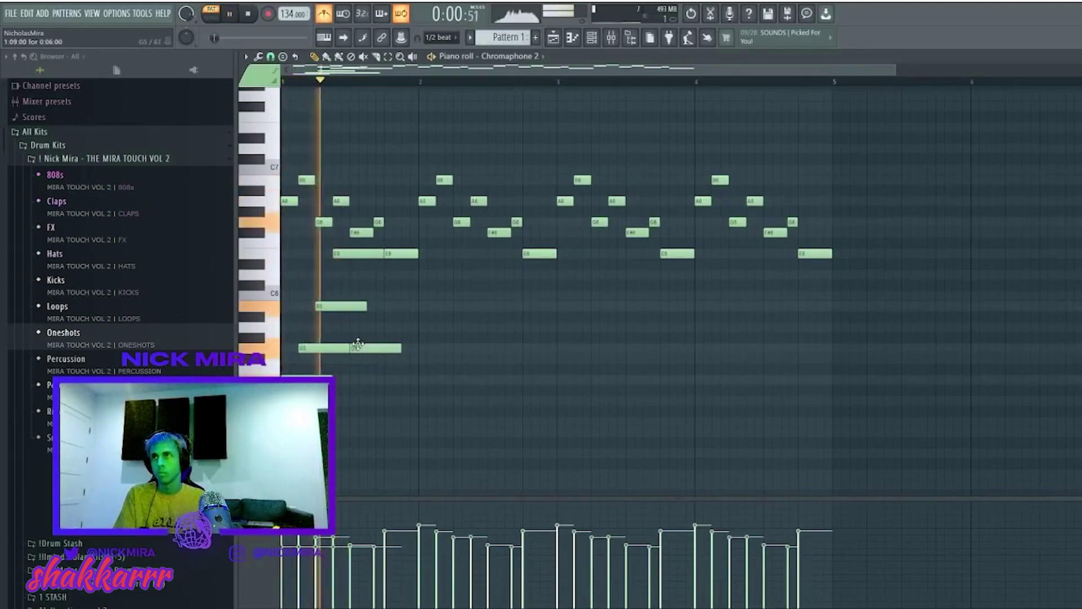
drag(367, 308, 350, 307)
key(space)
key(space)
Try an ascending harmony line of G4, B4, D5, F#5 and A5 from step 9 of bar 1 into bar 2
drag(372, 348, 372, 474)
key(space)
click(381, 442)
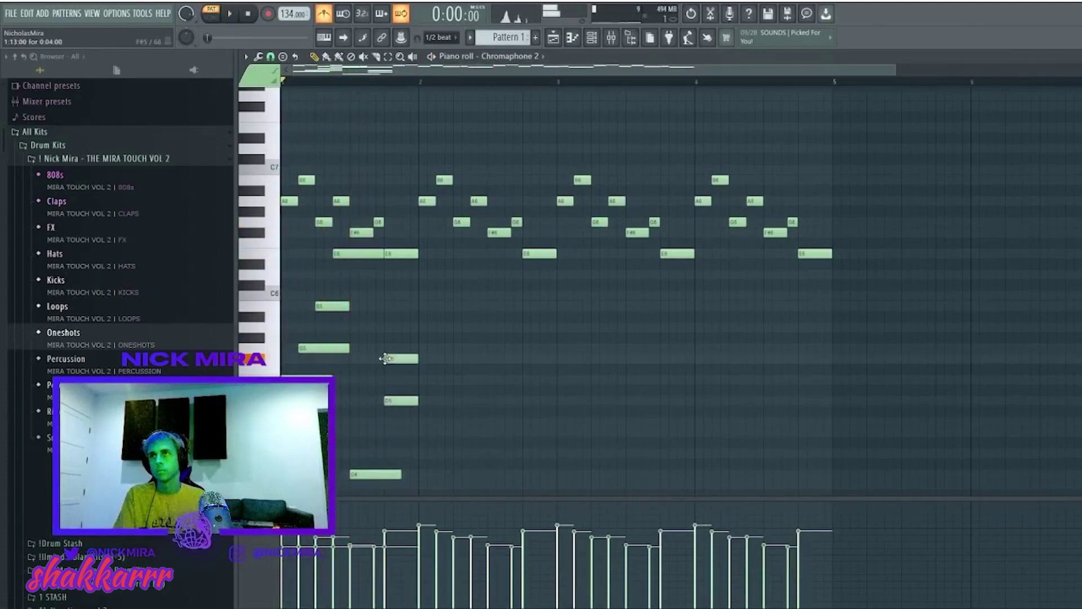
key(space)
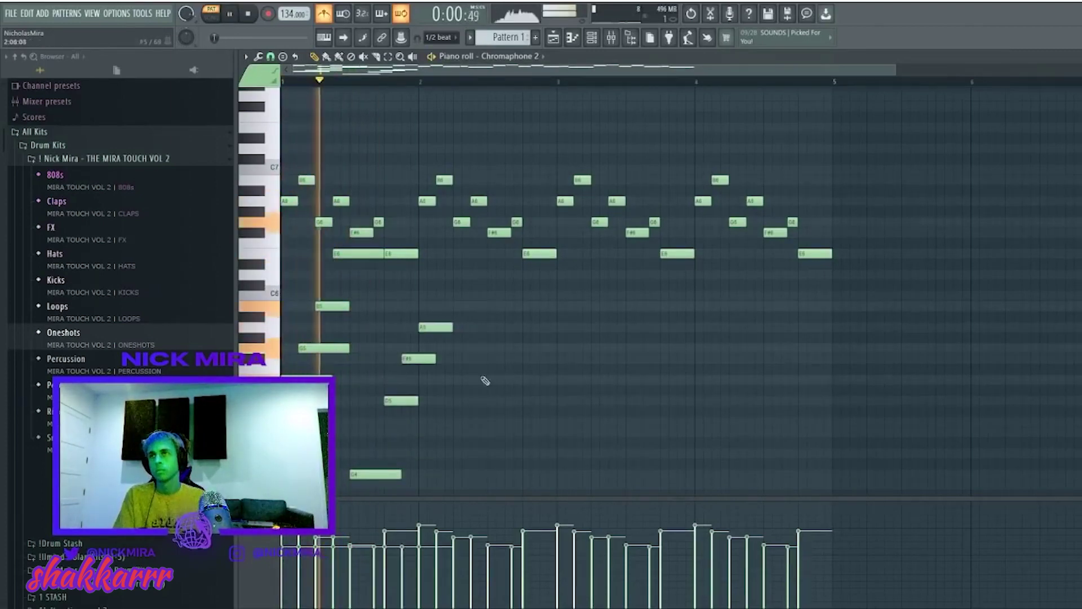
key(space)
key(space)
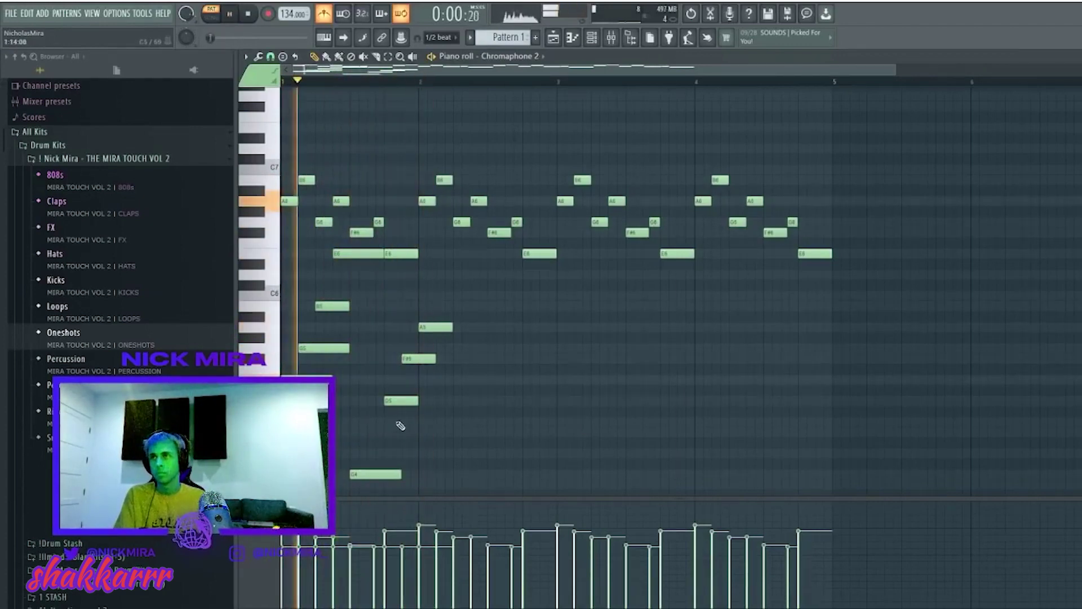
key(space)
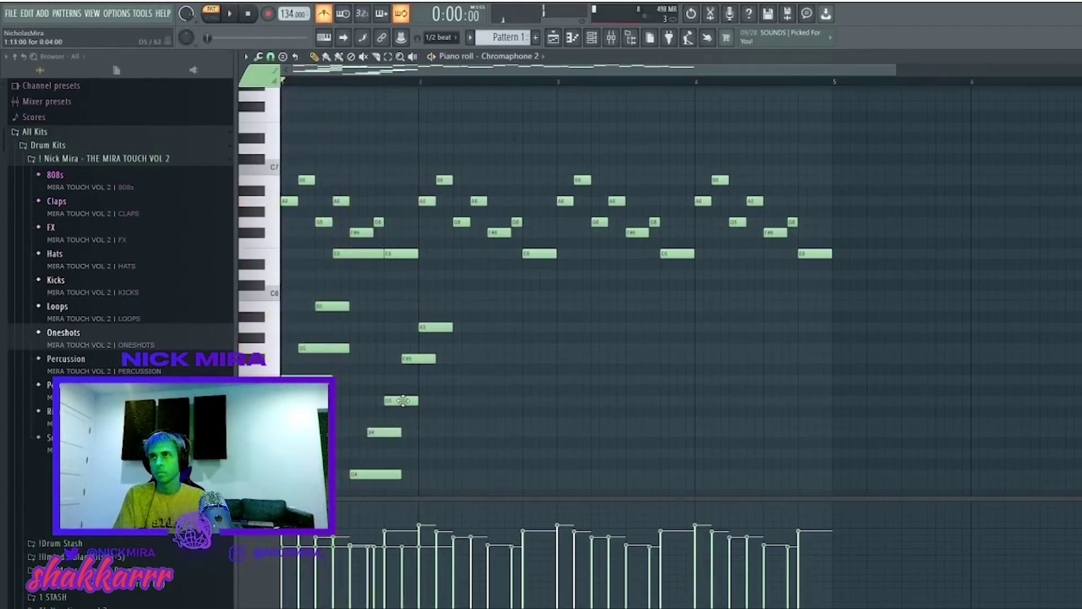
key(space)
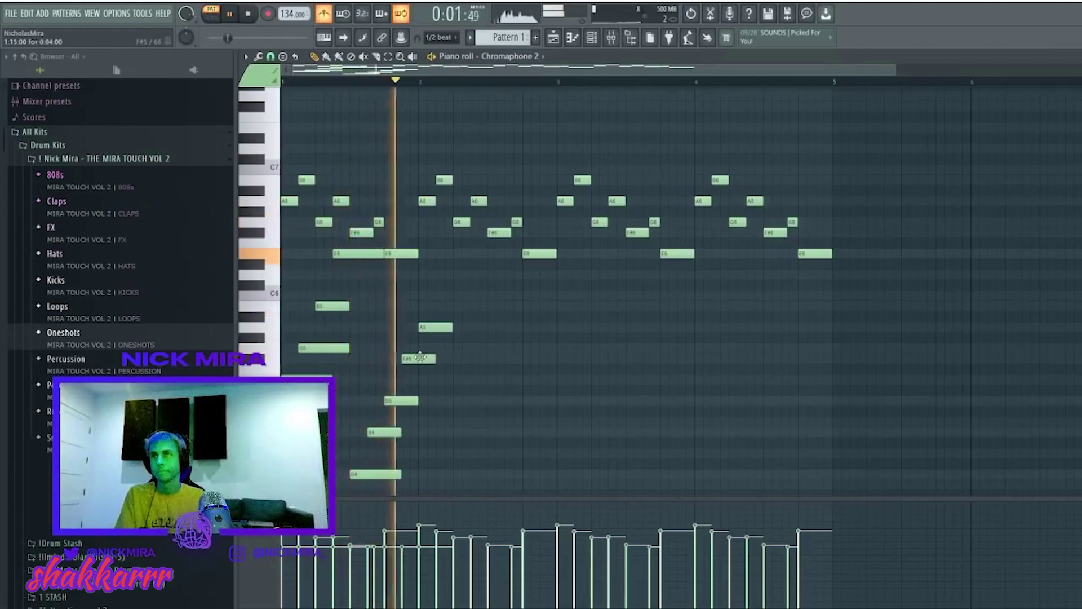
key(space)
key(space)
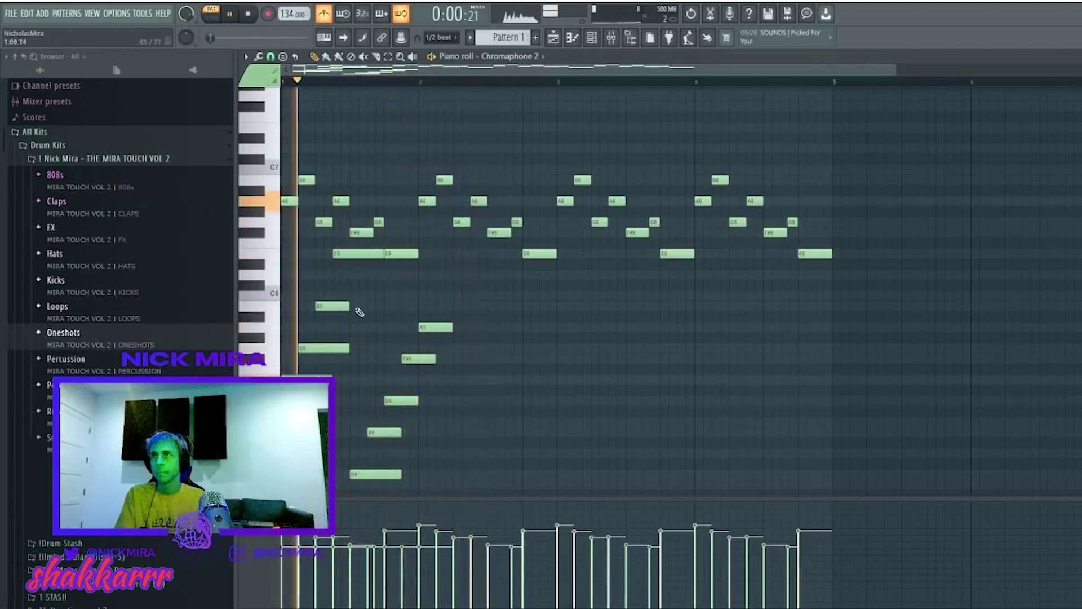
key(space)
key(space)
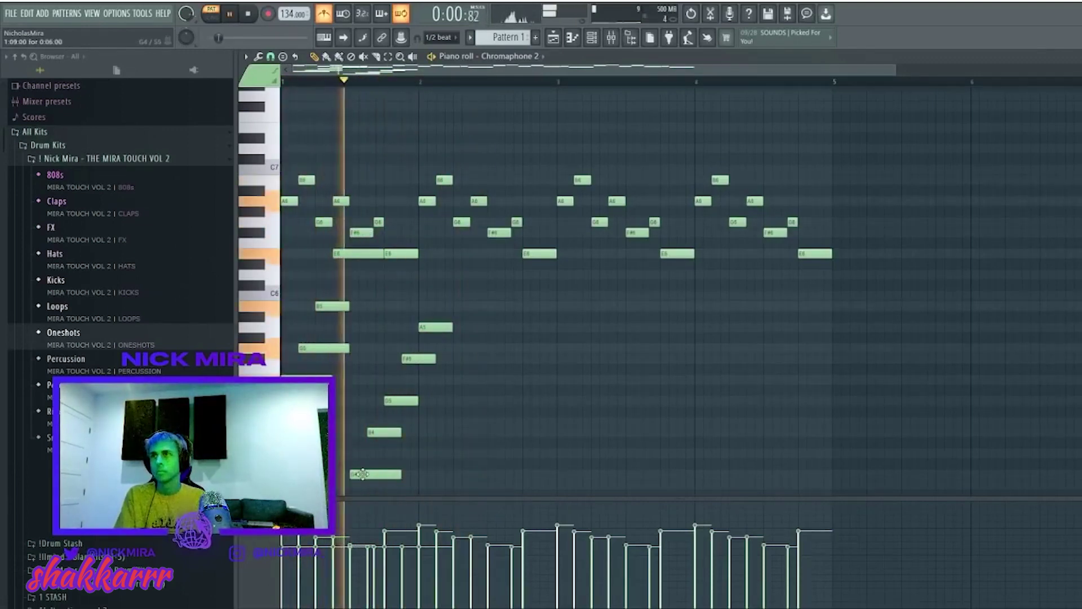
Raise the step-9 harmony note in bar 1 to D5 and replace the rising notes before A5 with F#5 from step 11 to the bar's end
key(space)
drag(360, 474, 360, 453)
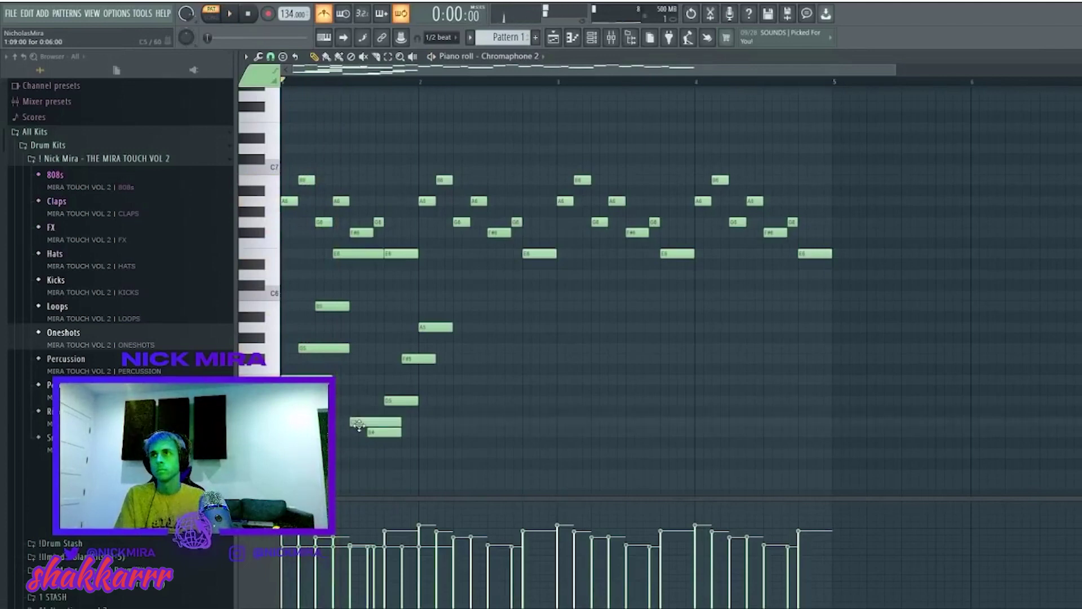
key(space)
key(space)
key(space)
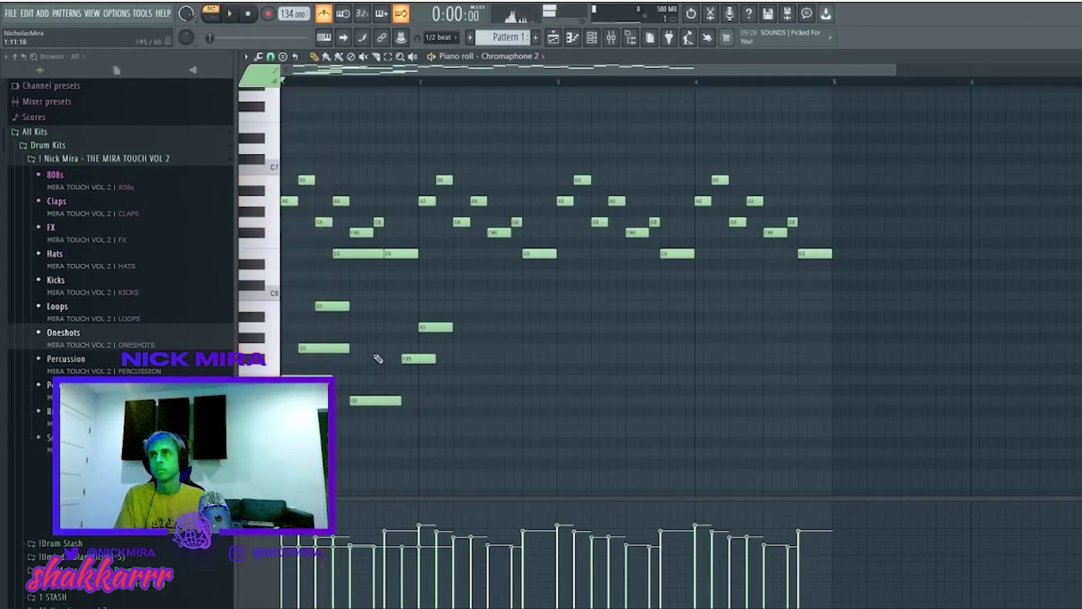
drag(398, 401, 381, 361)
right_click(427, 358)
key(space)
key(space)
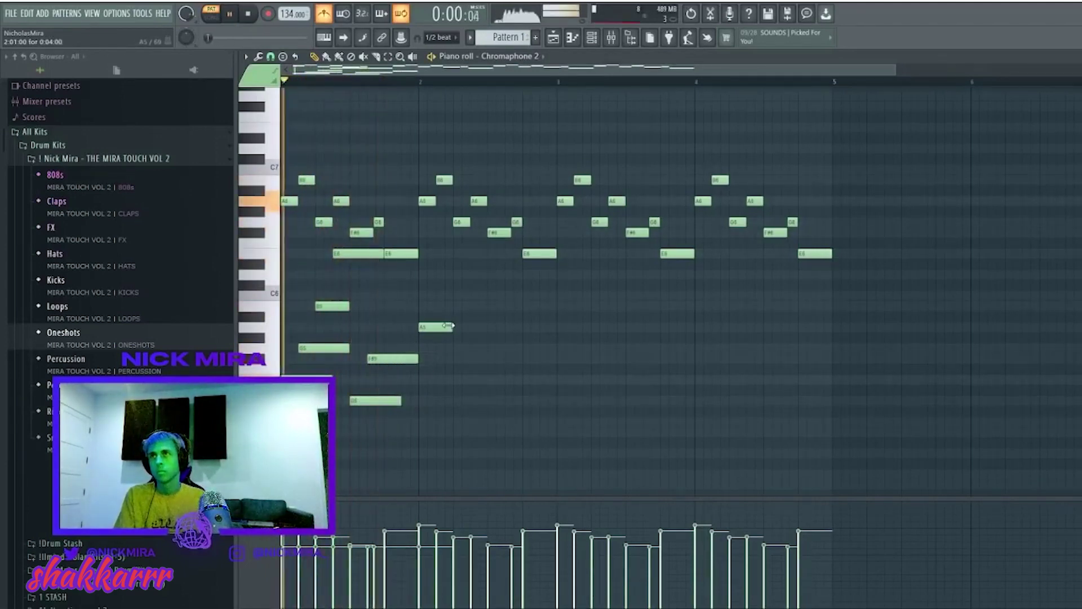
Try the A5 harmony note at step 13 of bar 1, lasting until the end of the bar
drag(436, 327, 415, 329)
key(space)
key(space)
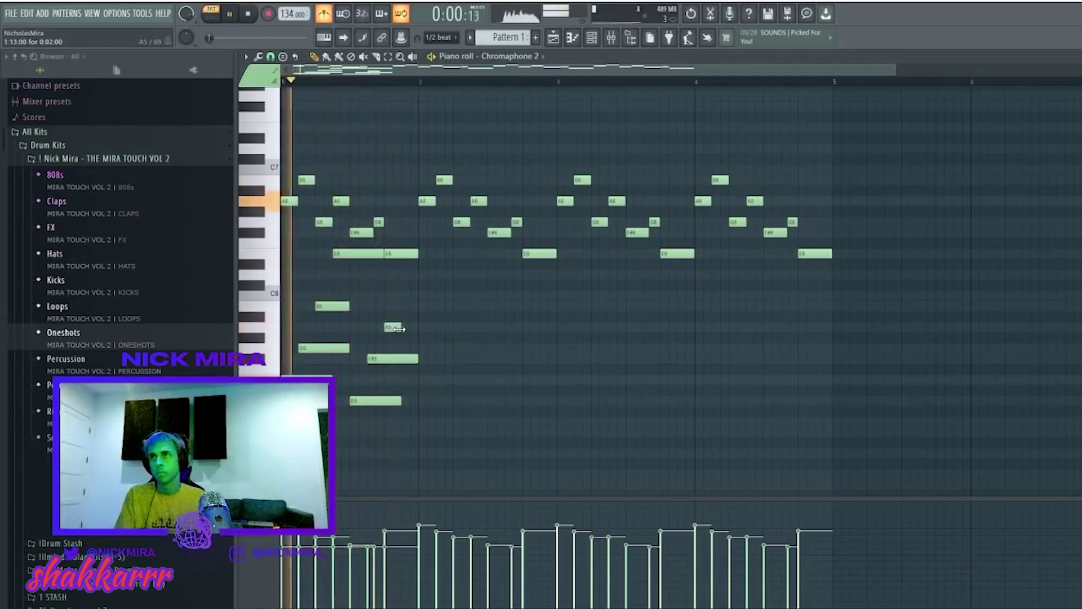
right_click(412, 328)
key(space)
key(space)
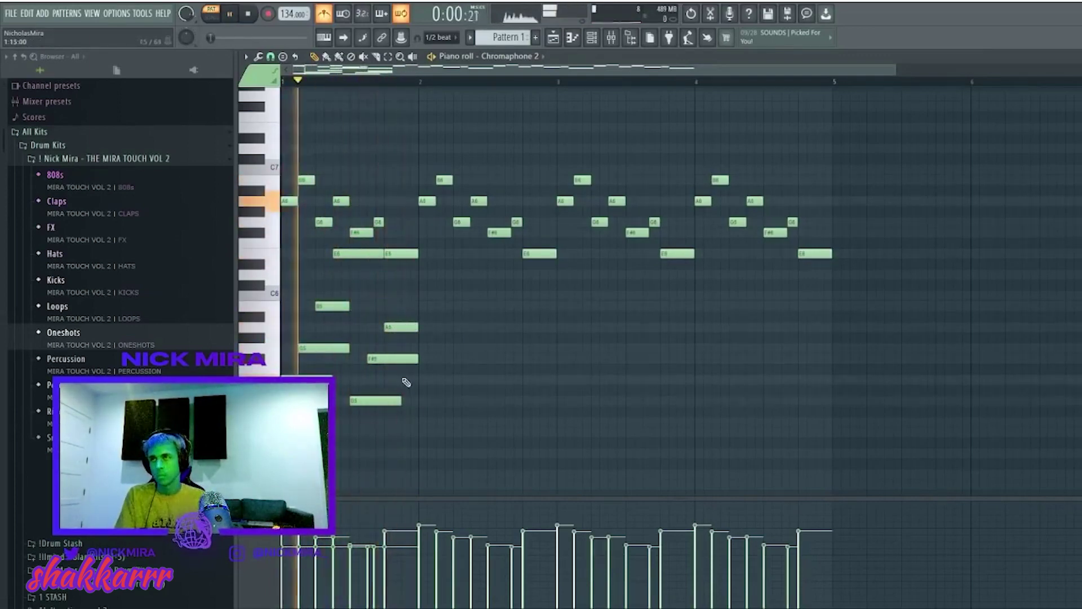
Build a staggered chord in bar 2 with C5 at step 1, E5 at step 3 and G5 at step 5, all ending mid-bar
click(429, 422)
key(space)
key(space)
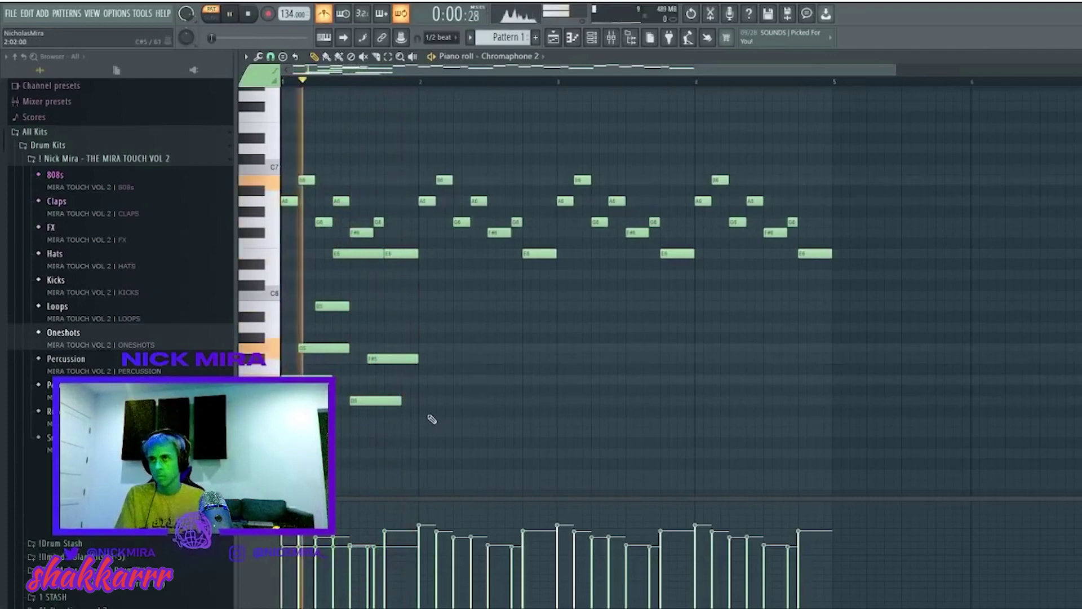
key(space)
click(440, 370)
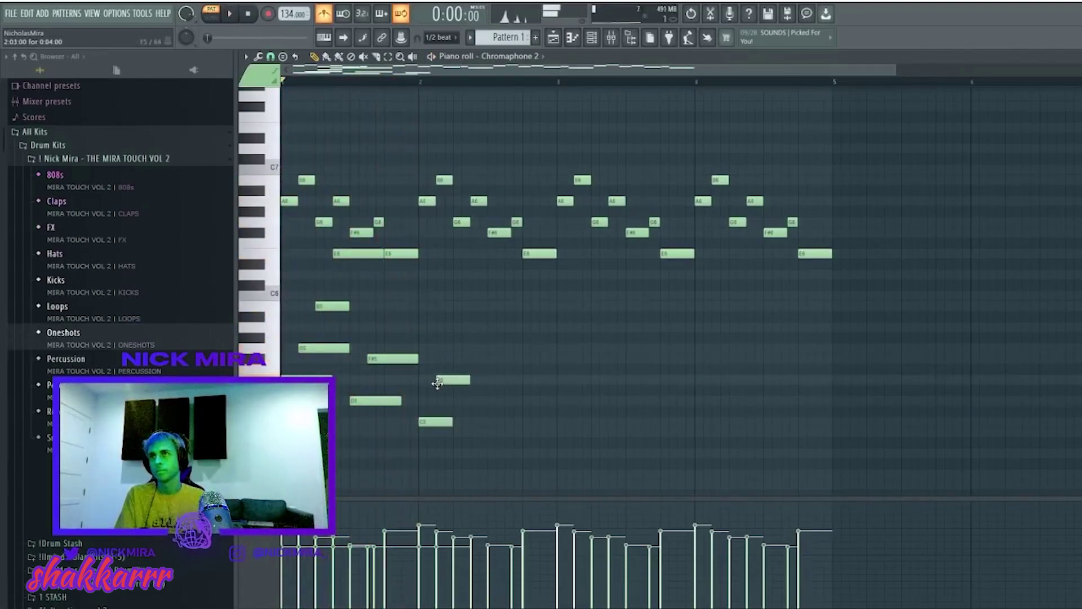
key(space)
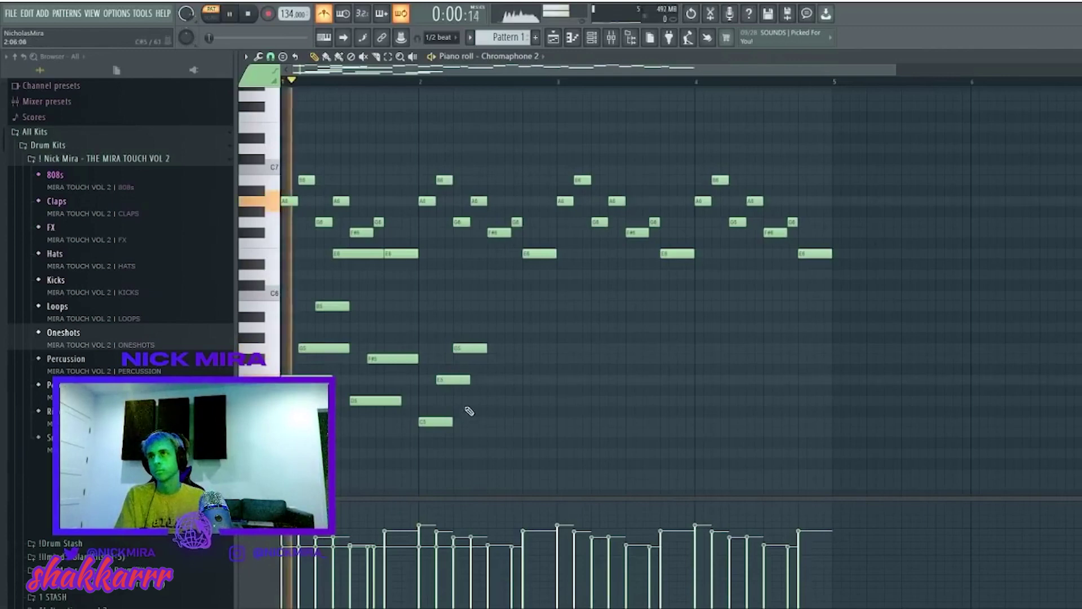
drag(453, 422, 487, 419)
drag(469, 379, 487, 379)
Duplicate the staggered C5, E5 and G5 chord into the second half of bar 2 and play the pattern
drag(495, 324, 475, 435)
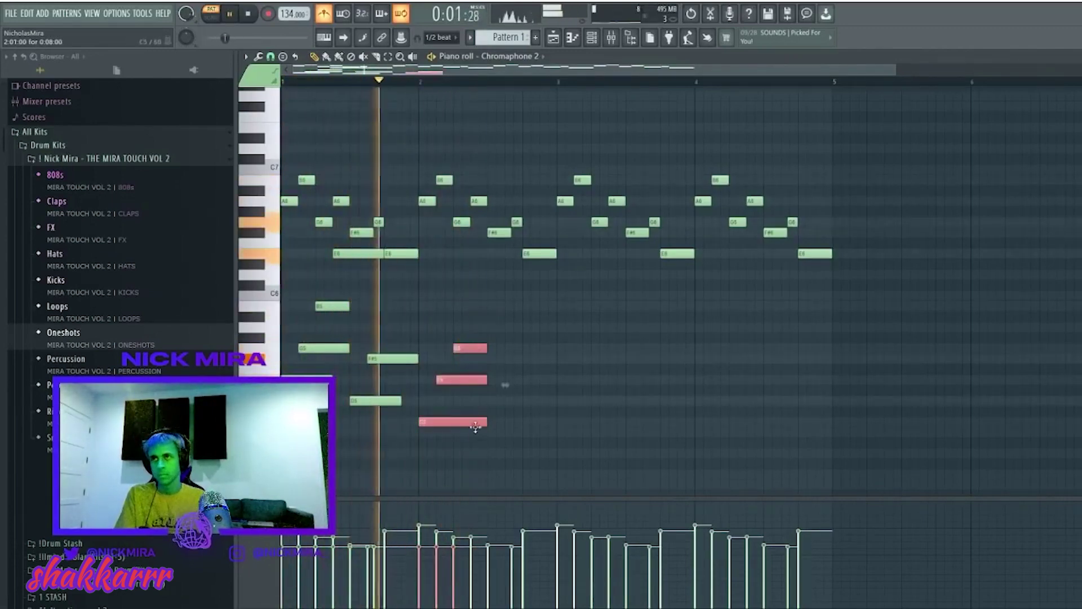
key(ctrl+b)
key(space)
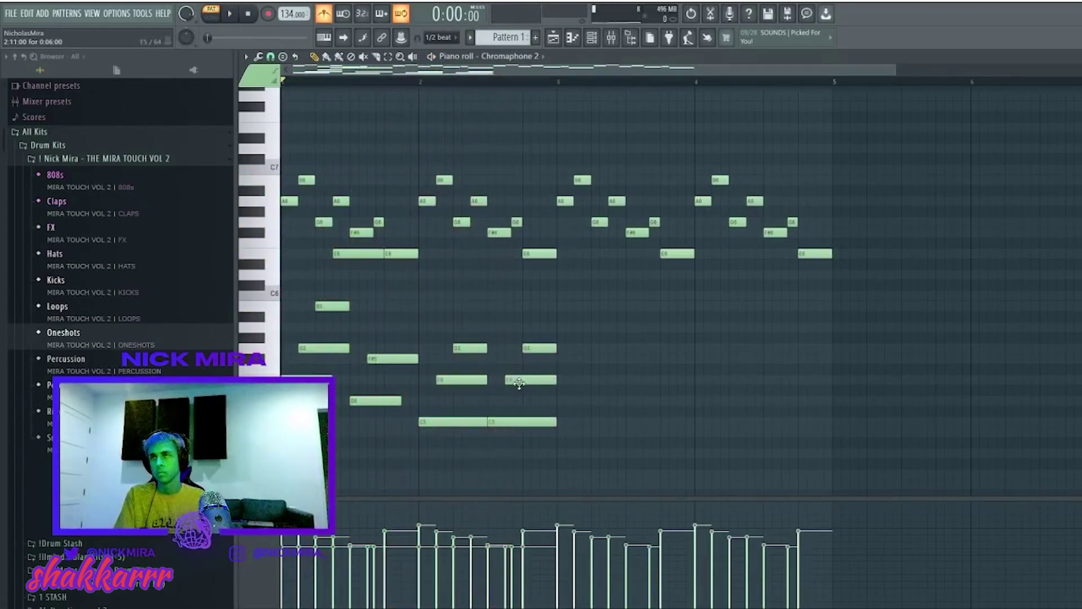
key(space)
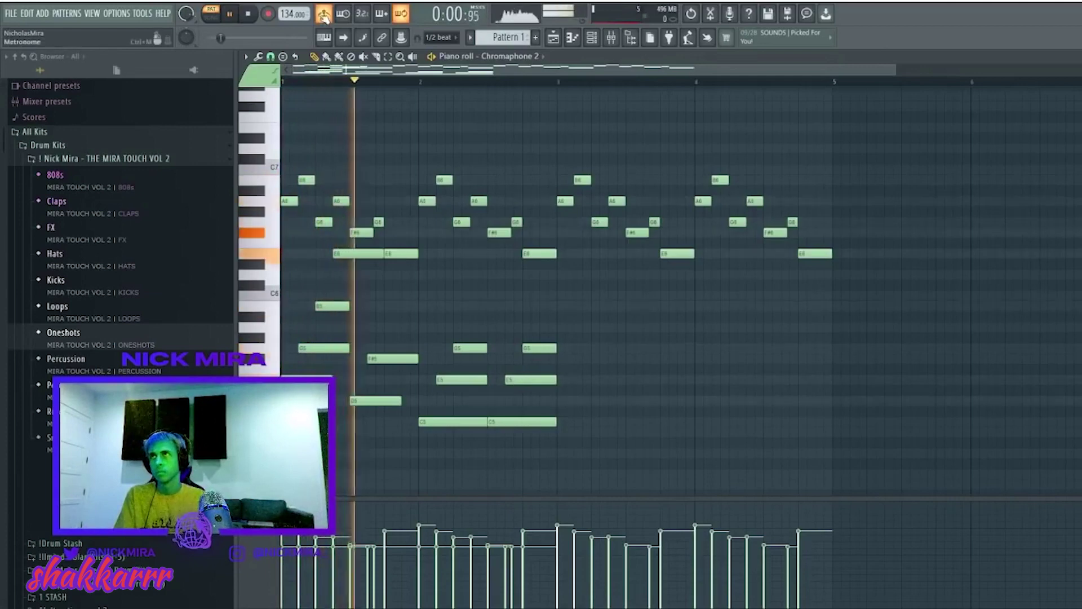
Try duplicating the harmony notes of bars 1 and 2 into the following two bars
drag(612, 292, 347, 431)
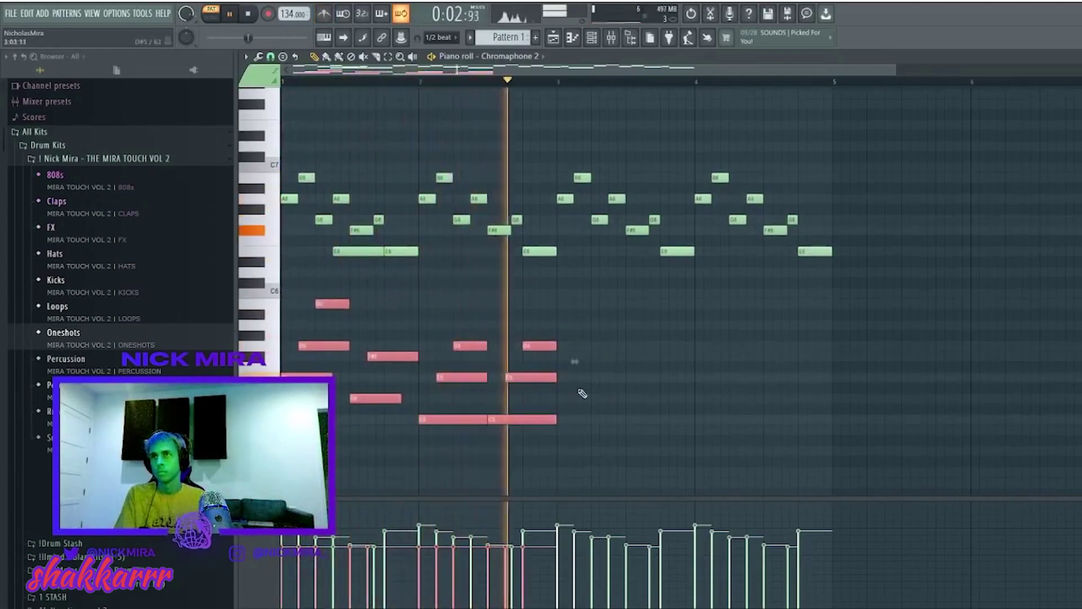
key(ctrl+b)
key(ctrl+d)
key(ctrl+z)
key(space)
key(space)
Duplicate both staggered C5, E5 and G5 chords from bar 2 into bar 3
drag(583, 318, 460, 474)
key(ctrl+b)
key(ctrl+d)
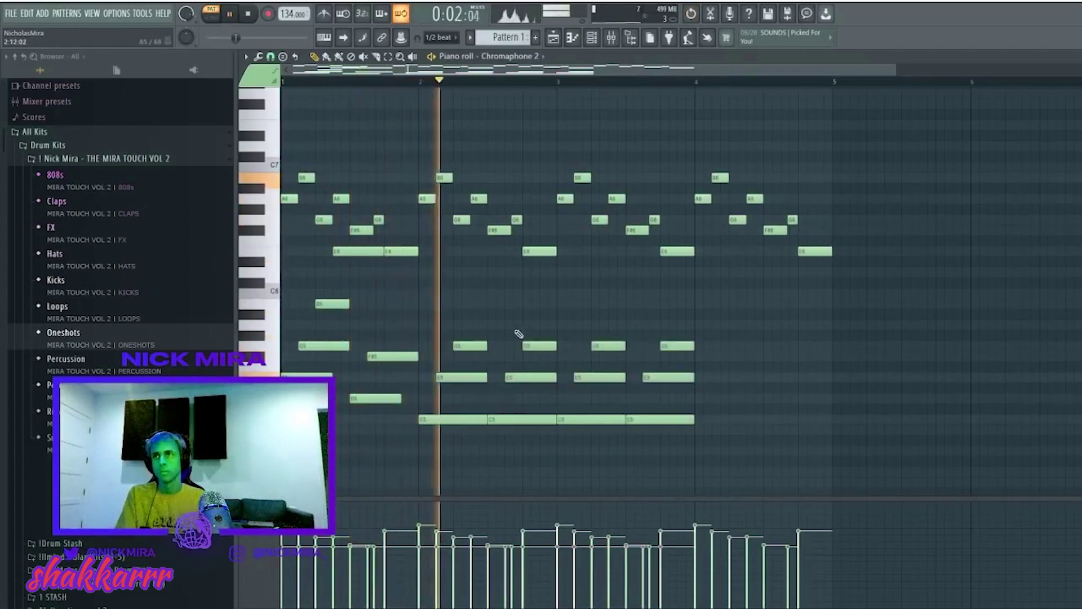
Replace the staggered chord in the second half of bar 3 with copies of bar 1's D5 and F#5 harmony notes
drag(407, 395, 727, 367)
key(ctrl+z)
key(ctrl+z)
key(space)
key(space)
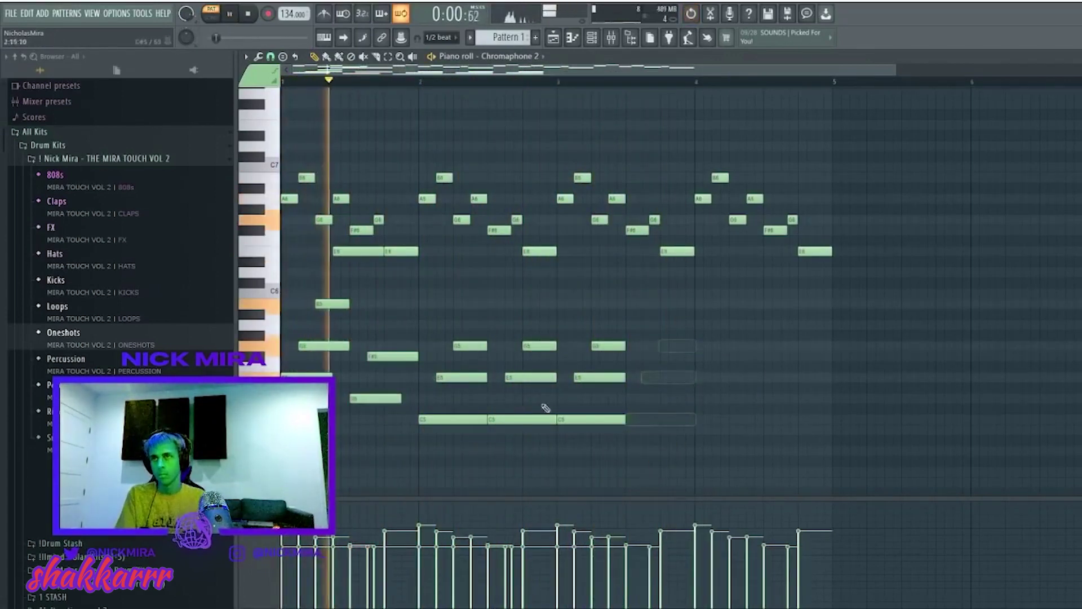
drag(377, 400, 653, 400)
key(ctrl+d)
Raise the final E6 melody note of bar 2 by two semitones to F#6 and play the pattern
ctrl+click(544, 253)
key(Up)
key(Up)
key(space)
key(space)
key(ctrl+d)
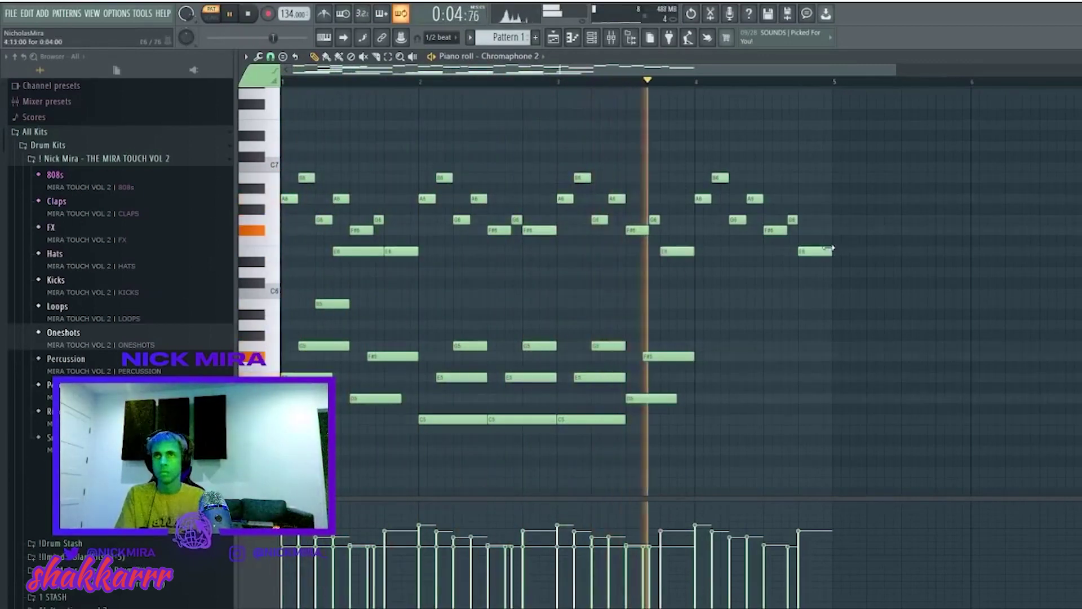
key(space)
drag(703, 198, 702, 146)
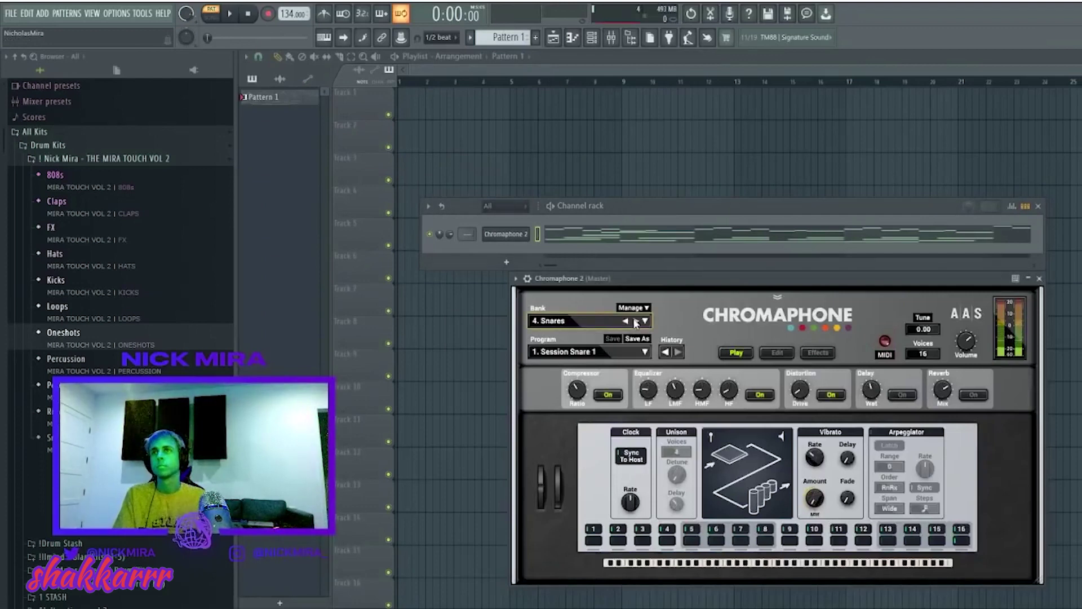
Switch to the Chimes and Bells bank and audition its programs up to Beux Dreamer with the pattern playing
click(568, 324)
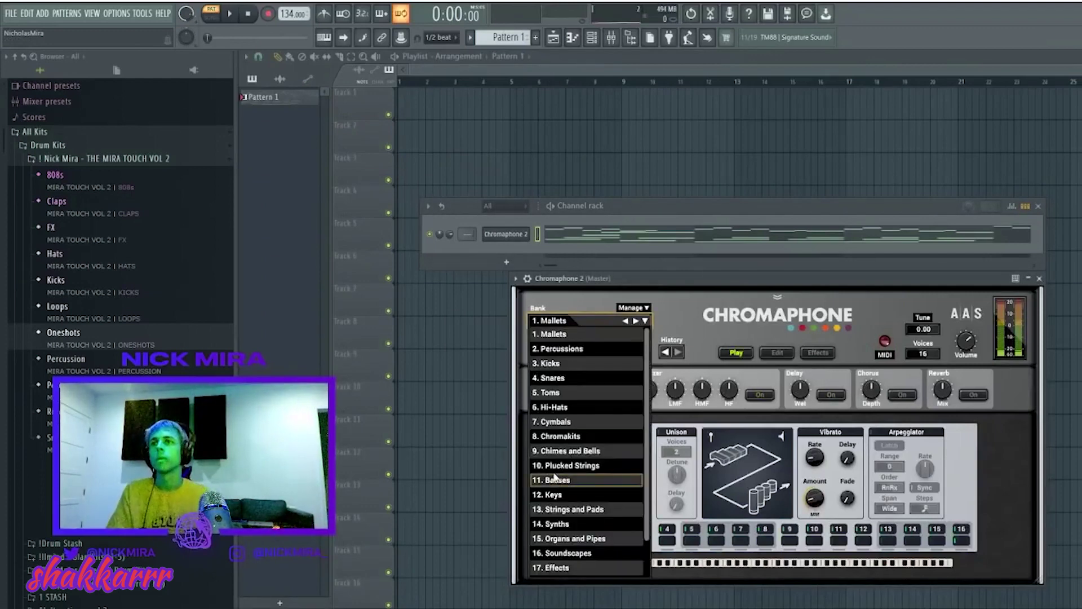
click(569, 431)
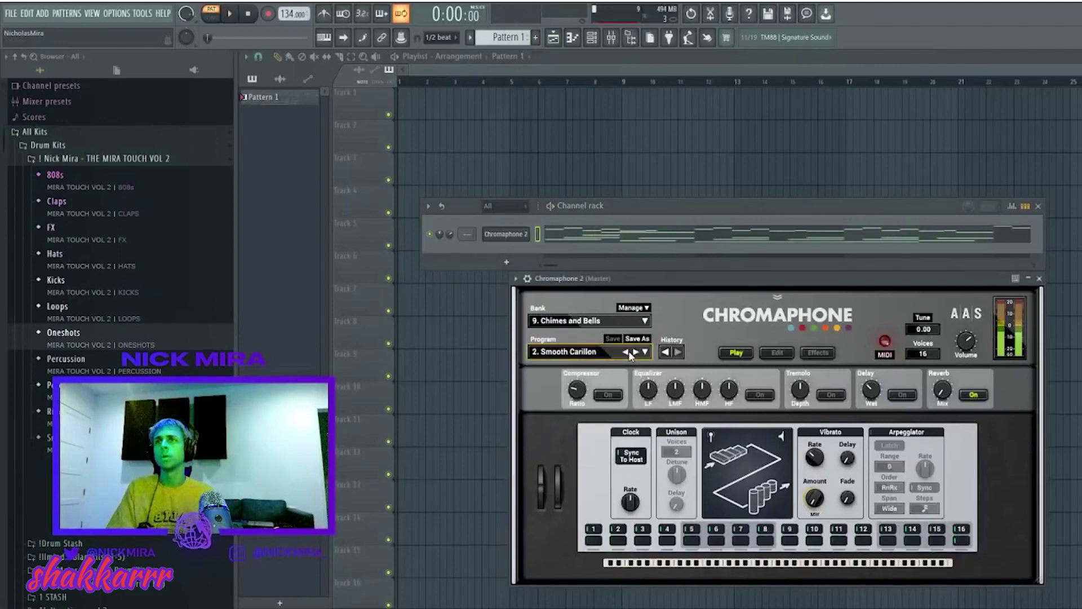
double_click(636, 352)
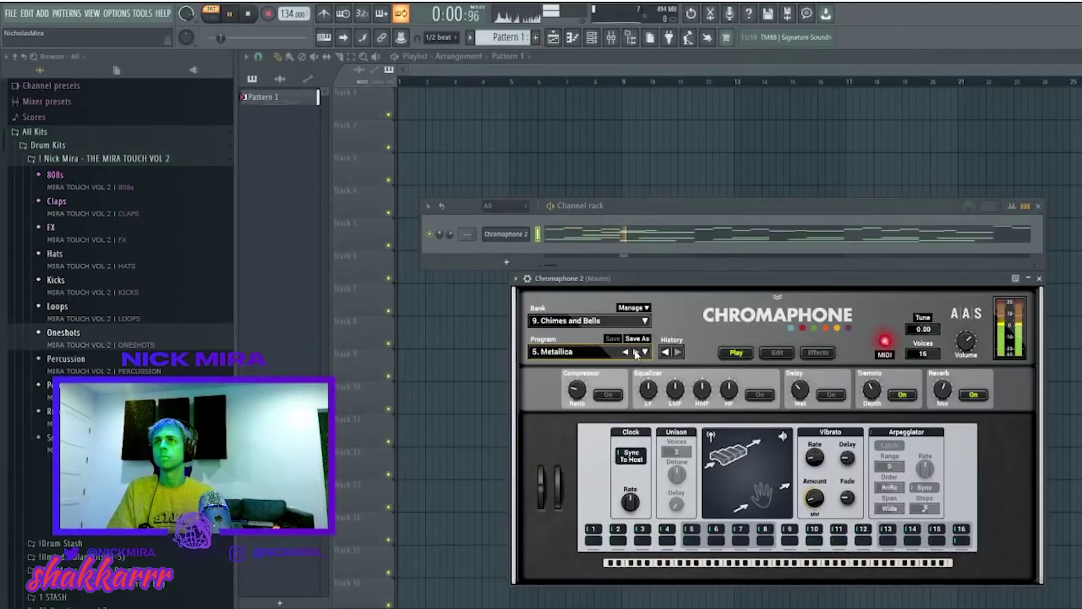
click(635, 352)
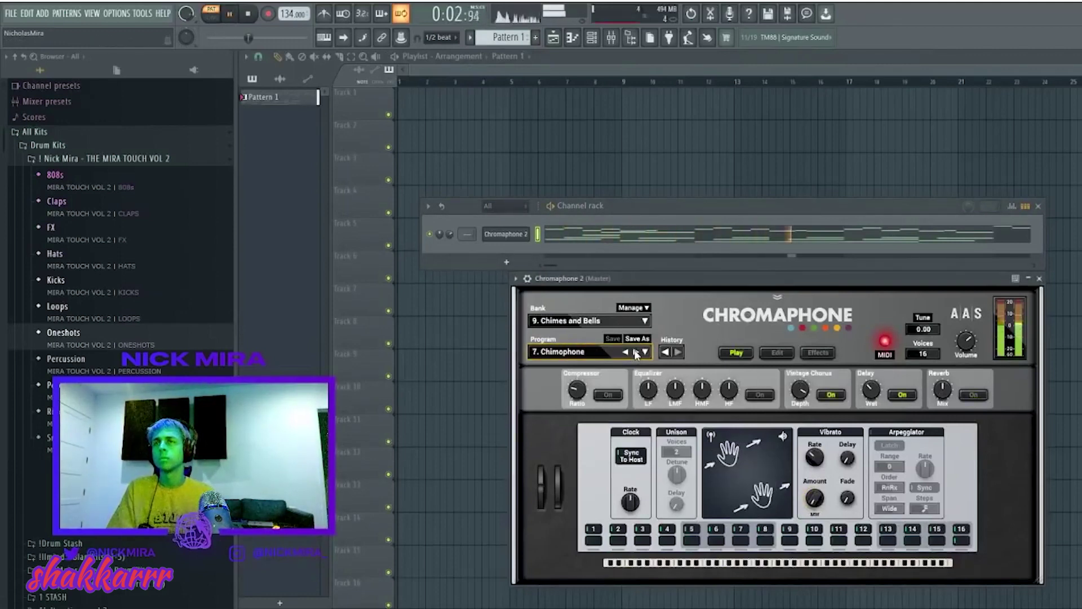
click(636, 352)
click(636, 353)
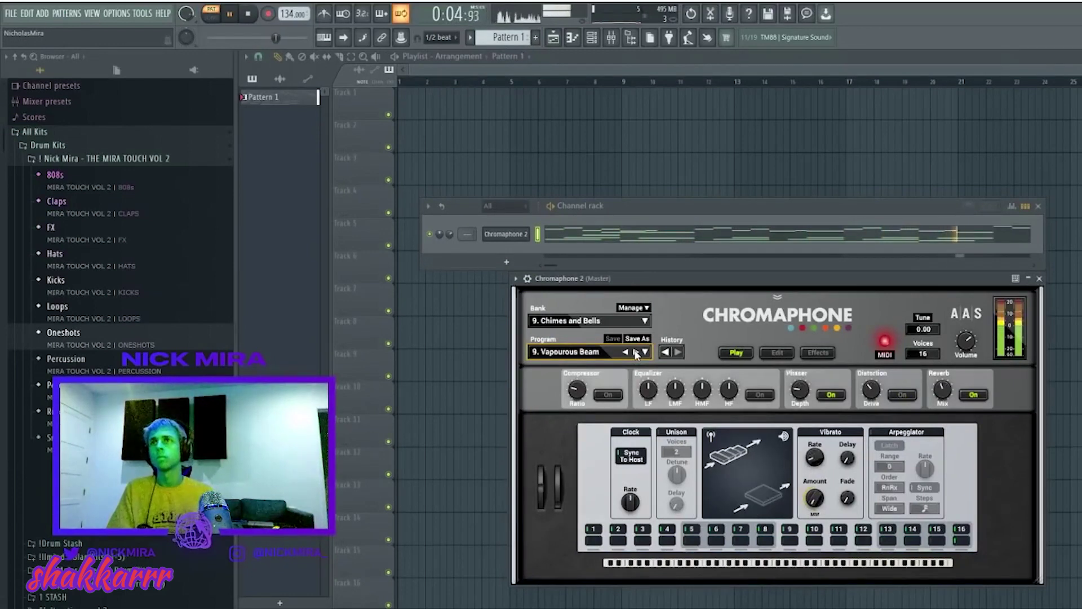
click(635, 352)
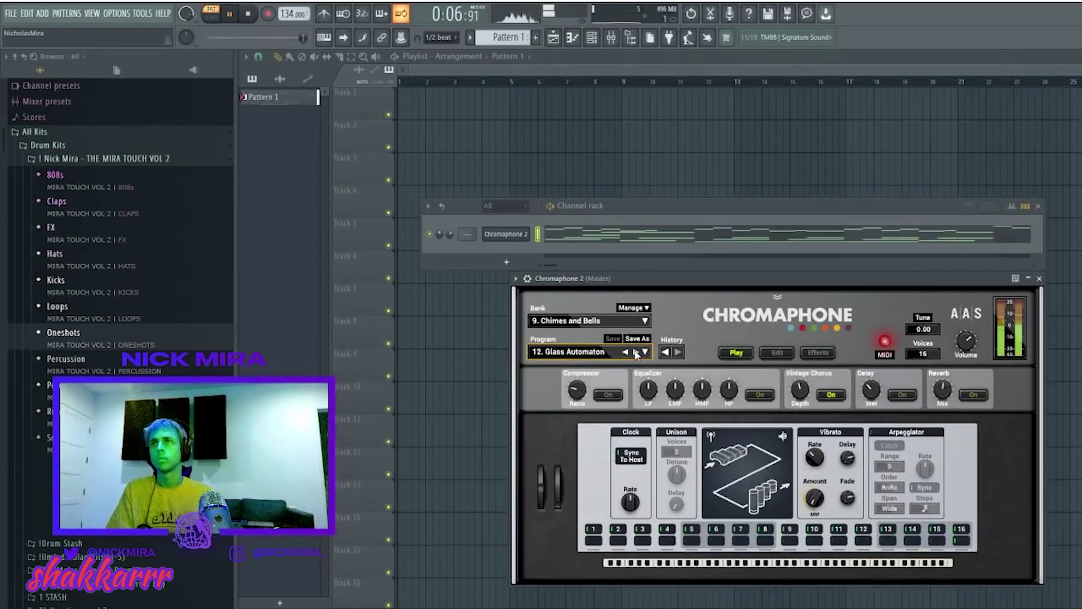
click(635, 352)
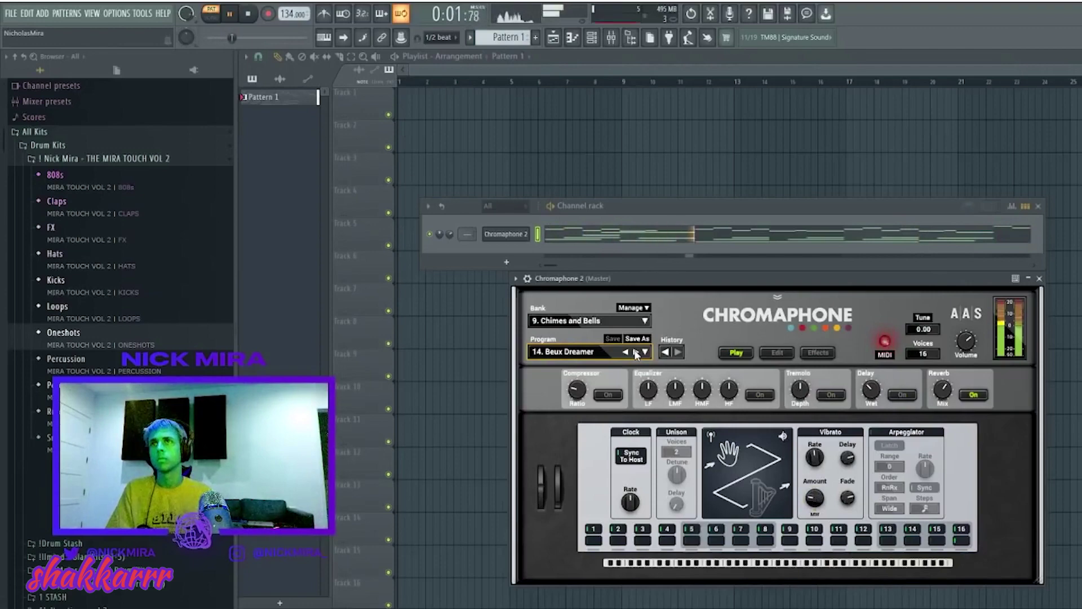
click(588, 238)
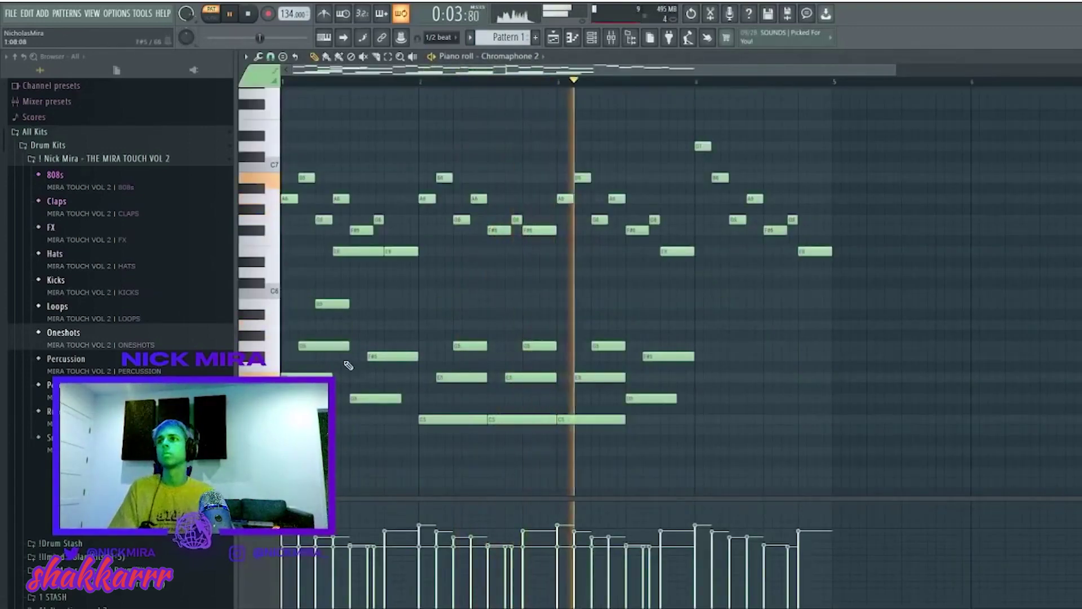
click(324, 346)
shift+click(393, 357)
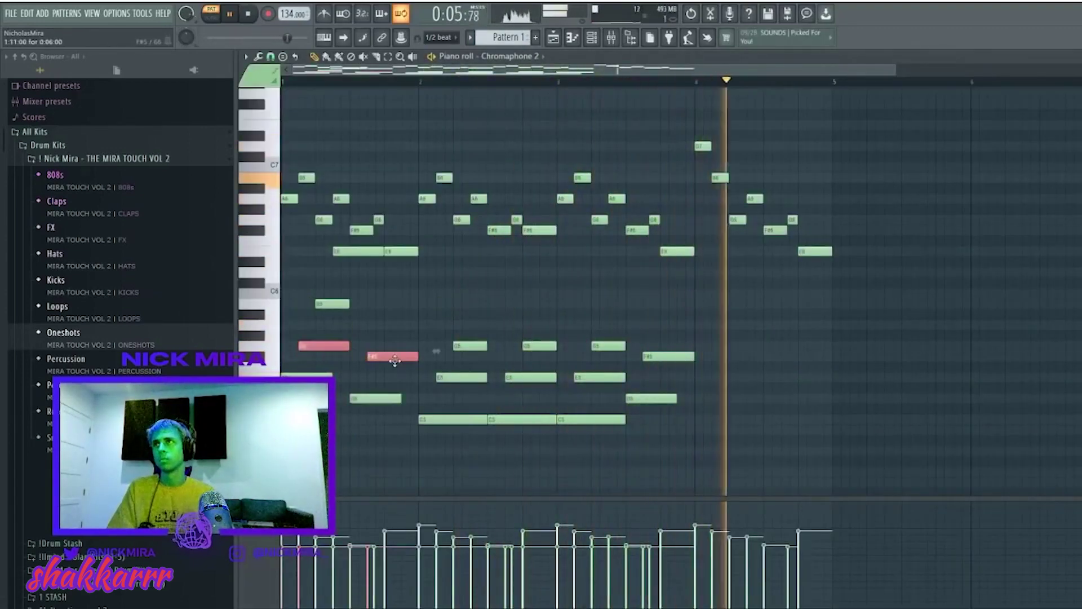
key(F7)
Load the program Foreign Shores from the Synths bank
click(582, 325)
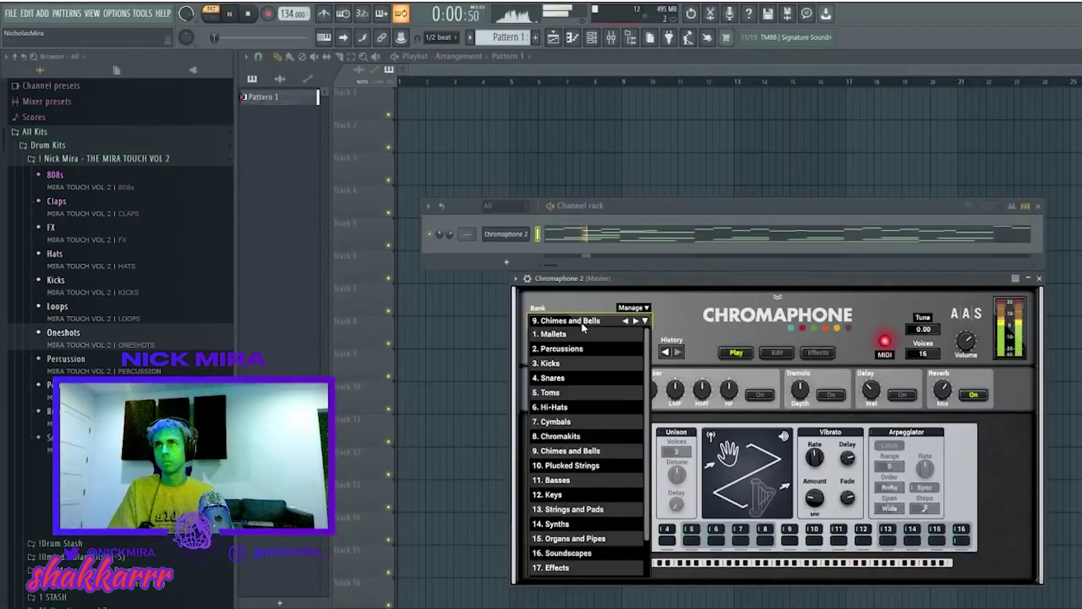
click(596, 523)
click(617, 351)
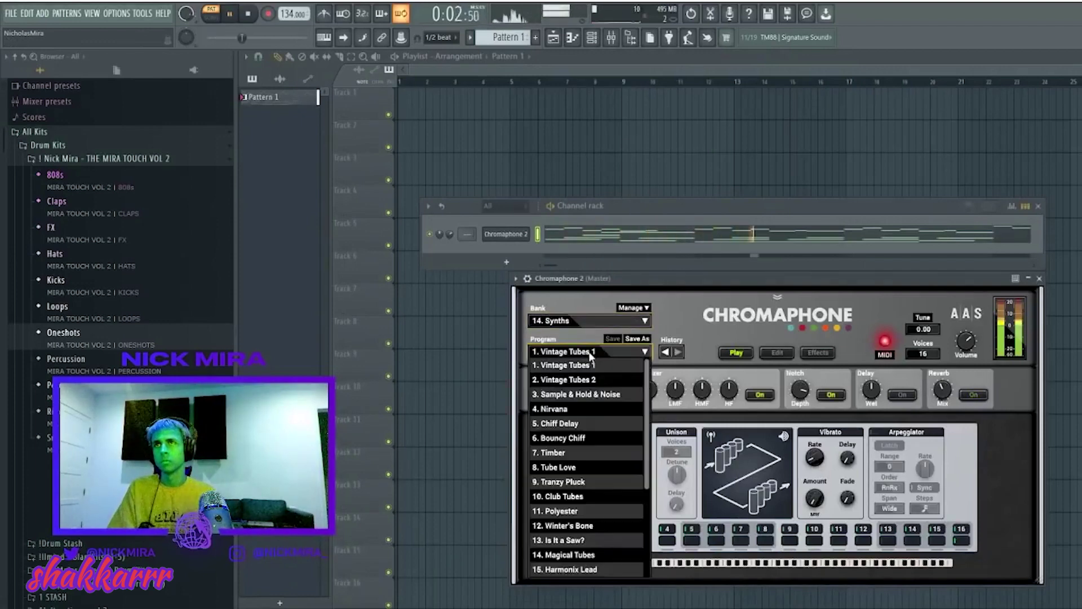
scroll(579, 552, down, 3)
scroll(579, 552, down, 1)
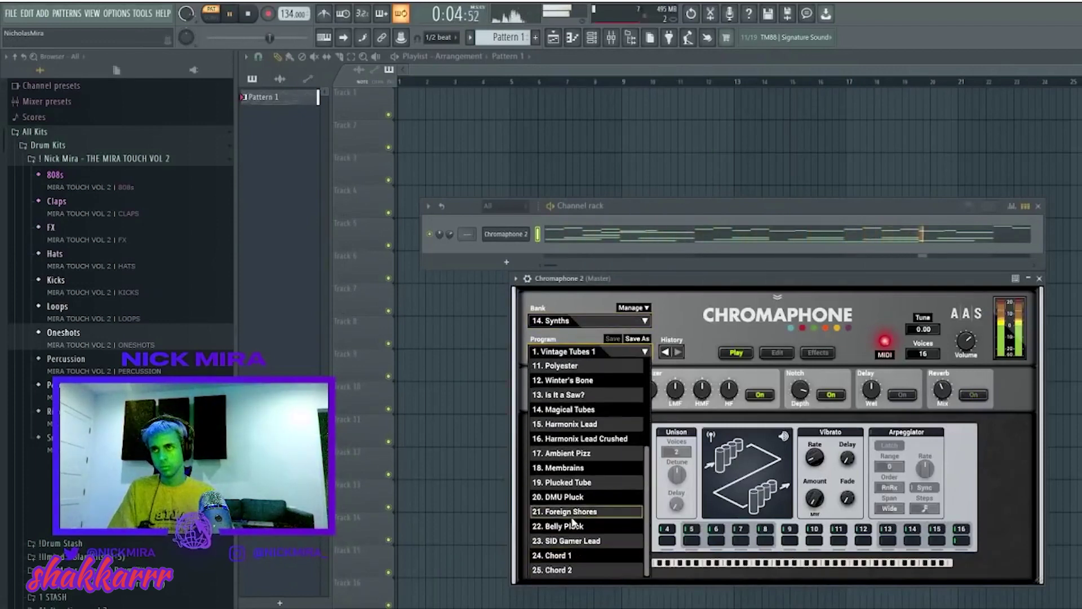
scroll(575, 506, up, 5)
scroll(575, 506, down, 5)
click(569, 511)
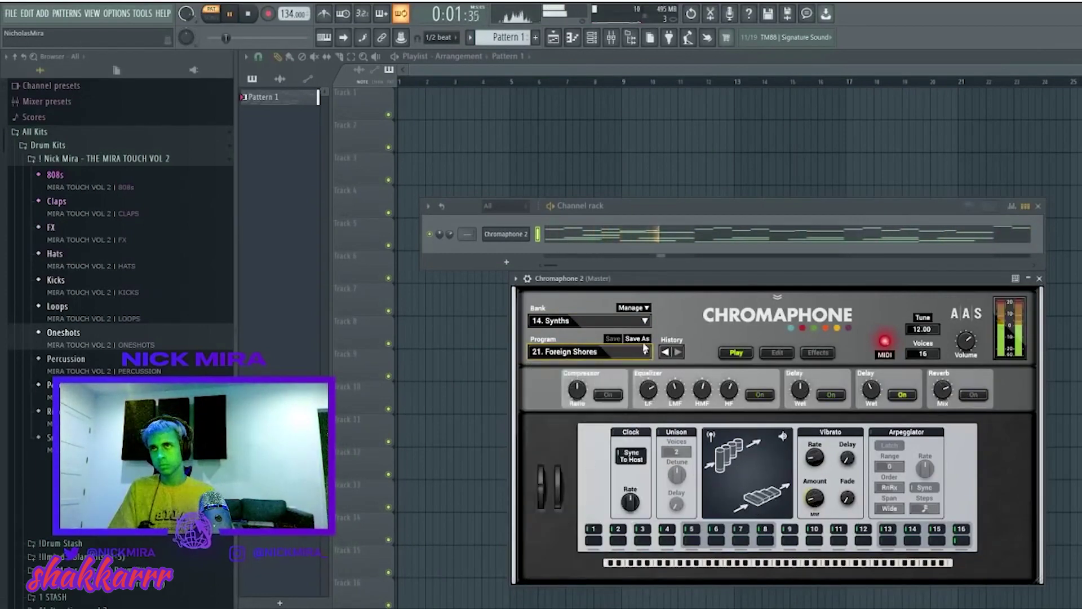
Transpose all notes of the pattern down one octave and delete the upper melody notes in bar 2
click(575, 234)
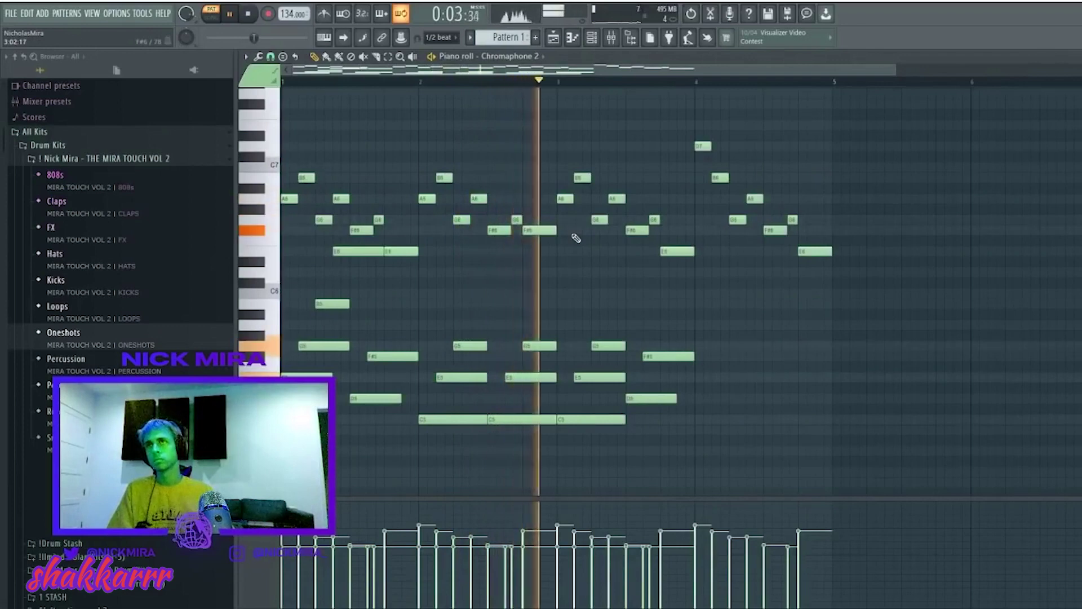
scroll(564, 237, down, 3)
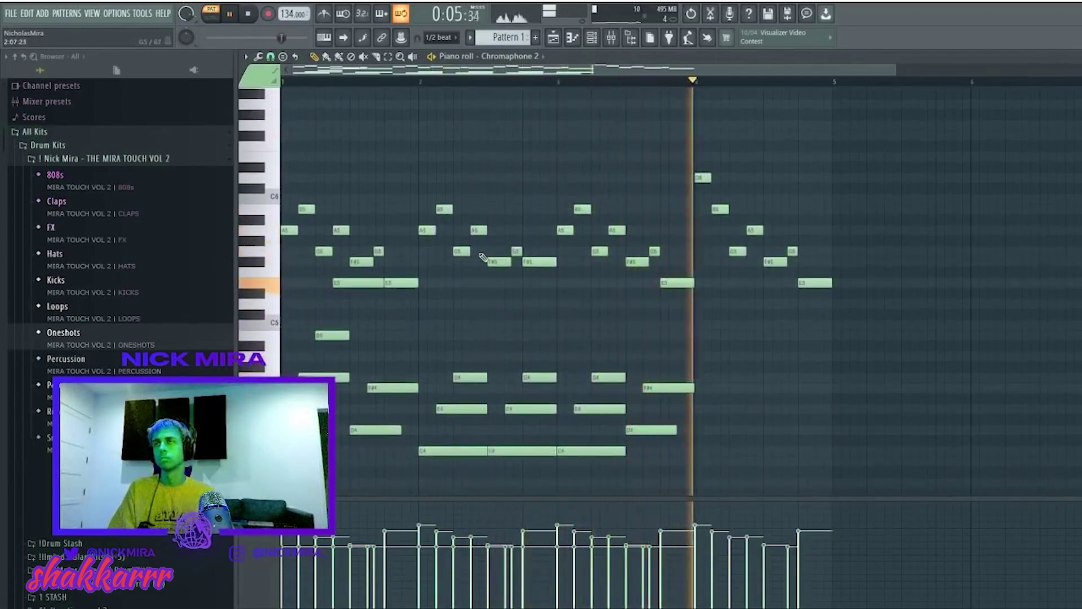
drag(419, 205, 550, 264)
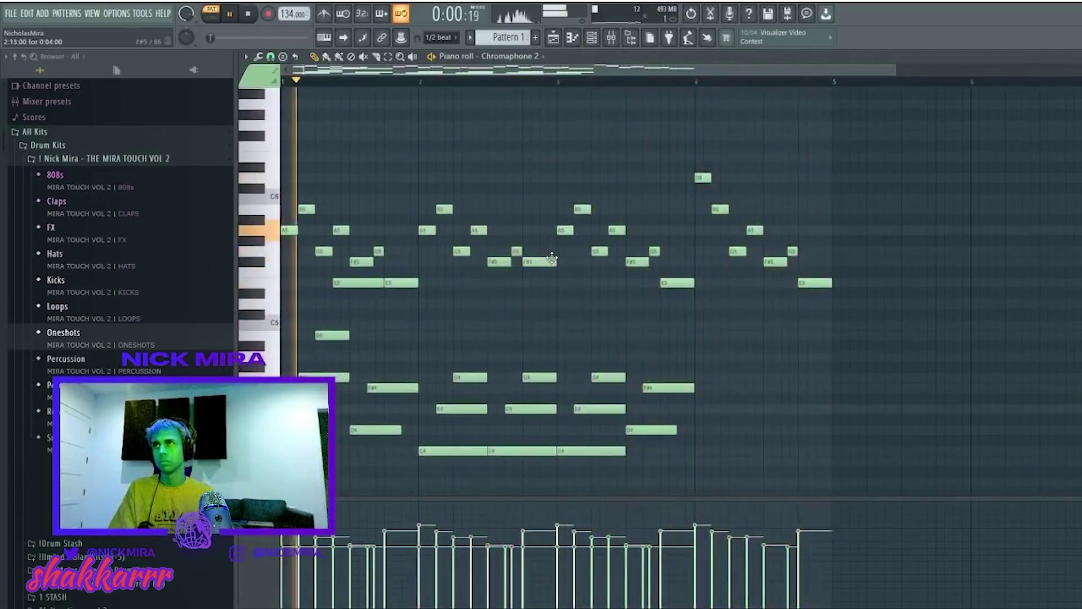
drag(416, 195, 552, 276)
key(Delete)
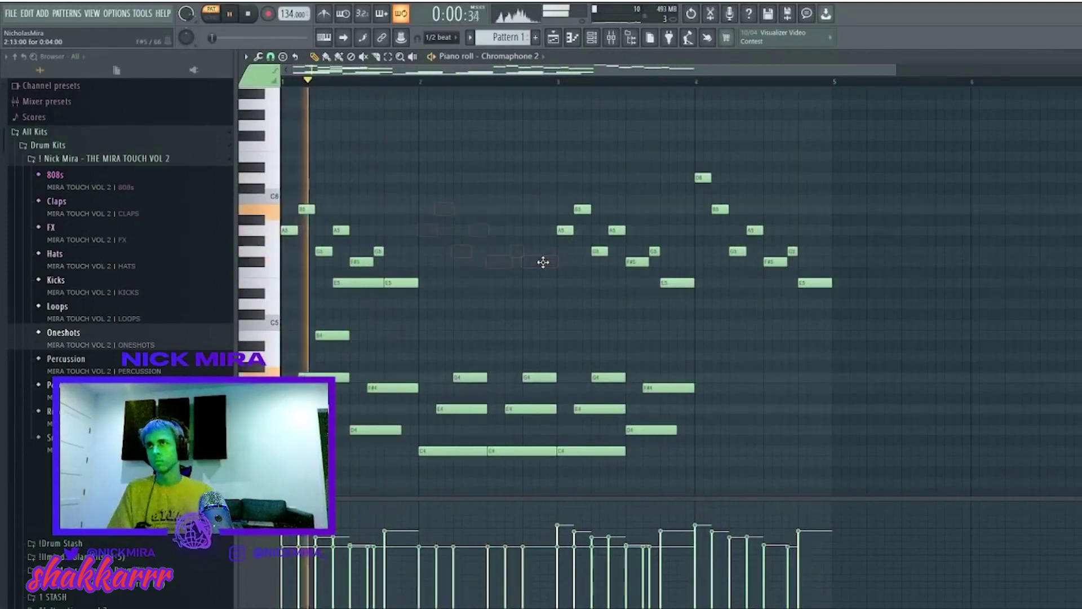
Draw a new bar 2 melody of D5, B4, A4, G4, A4 and B4, shortening the opening D5
key(space)
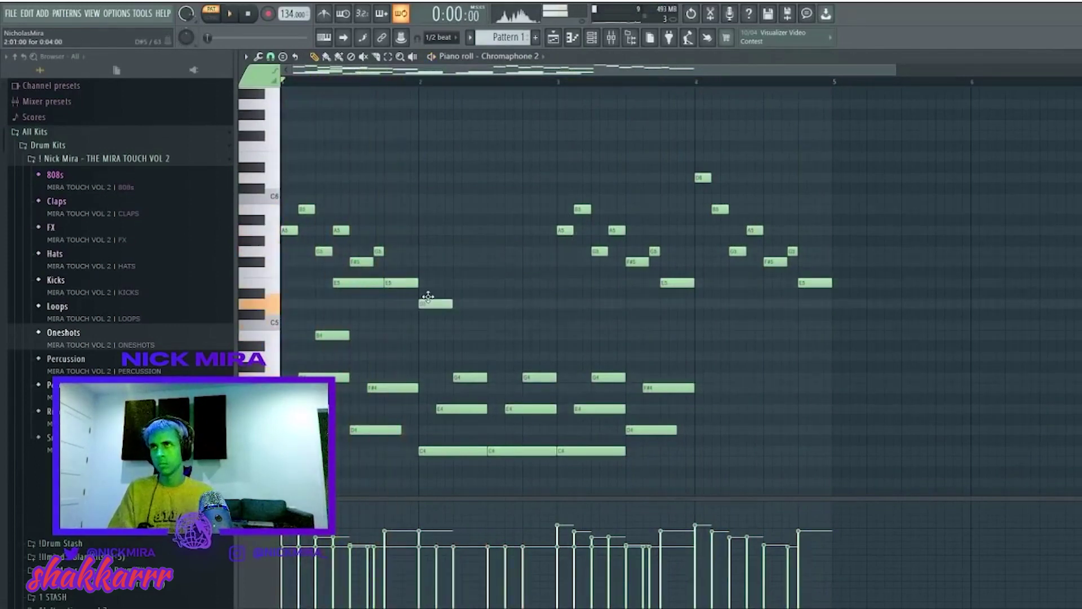
key(space)
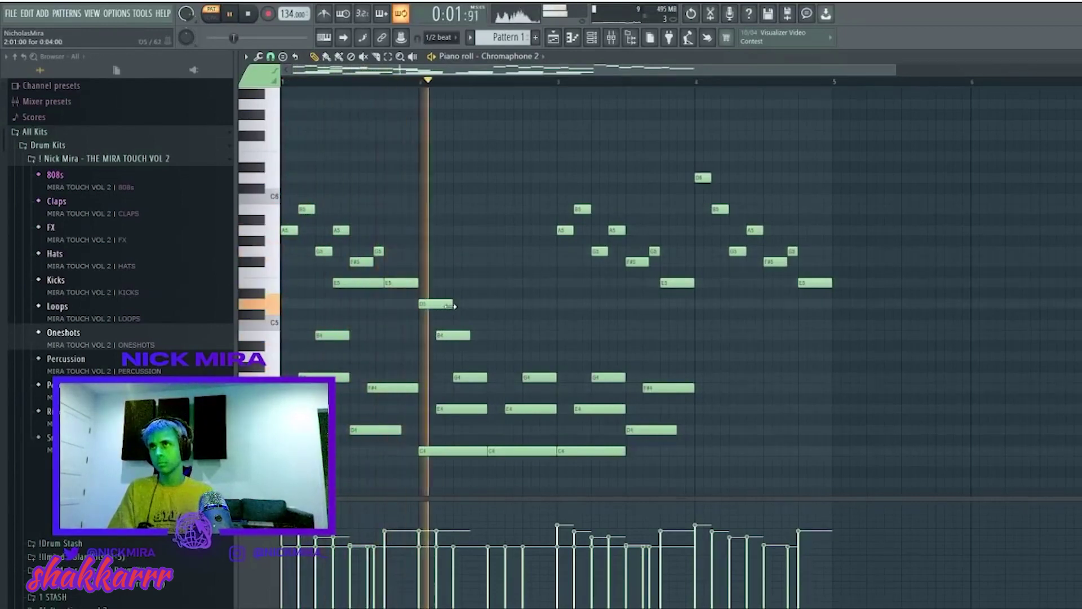
key(space)
drag(453, 306, 436, 314)
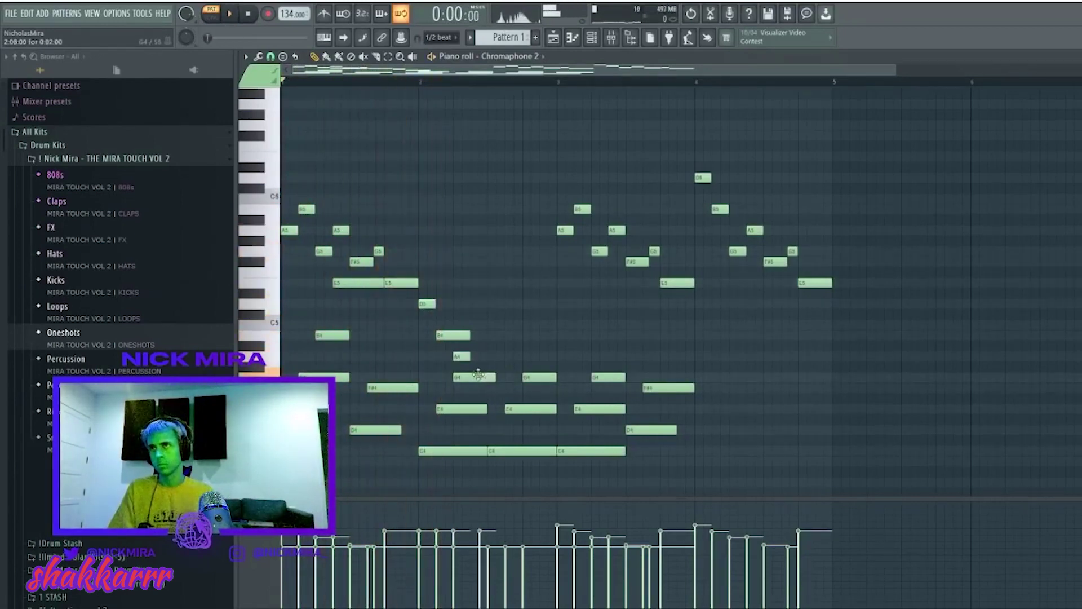
key(space)
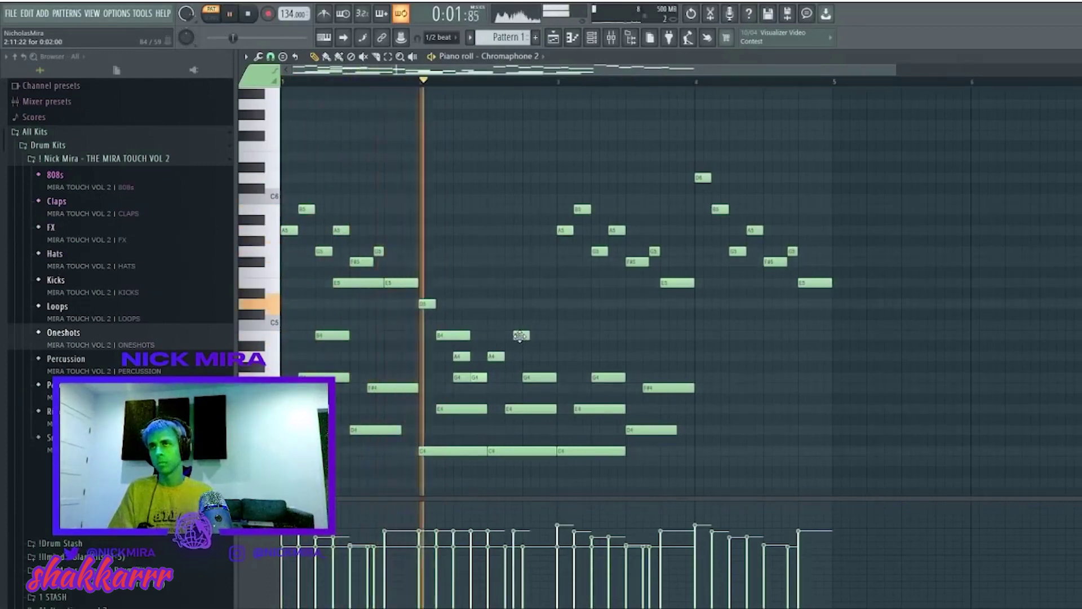
key(space)
Raise the short G4 melody note in the middle of bar 2 one octave to G5
click(479, 377)
key(space)
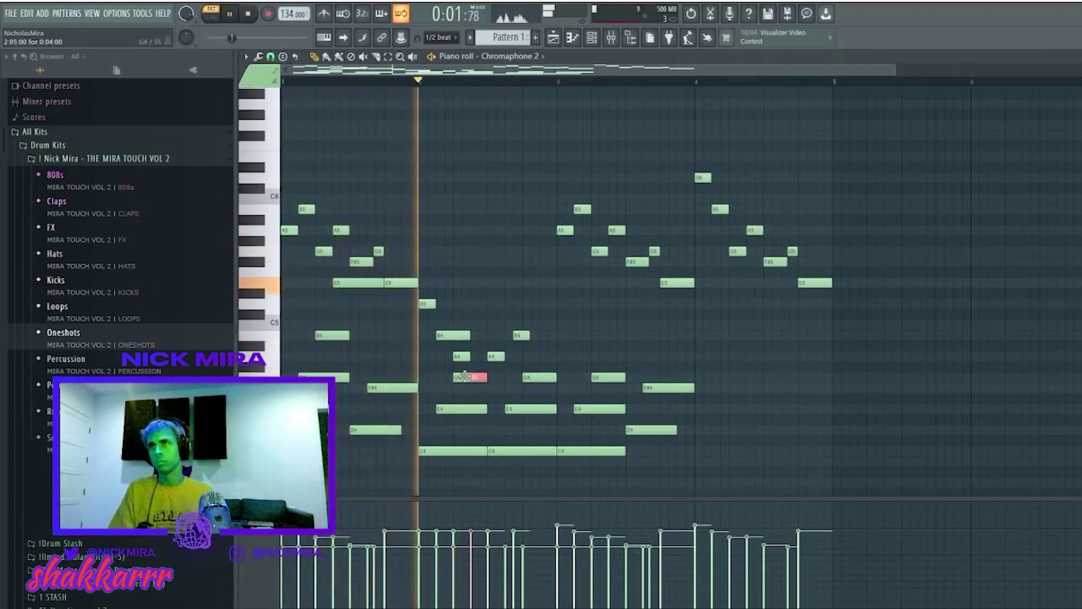
key(ctrl+Up)
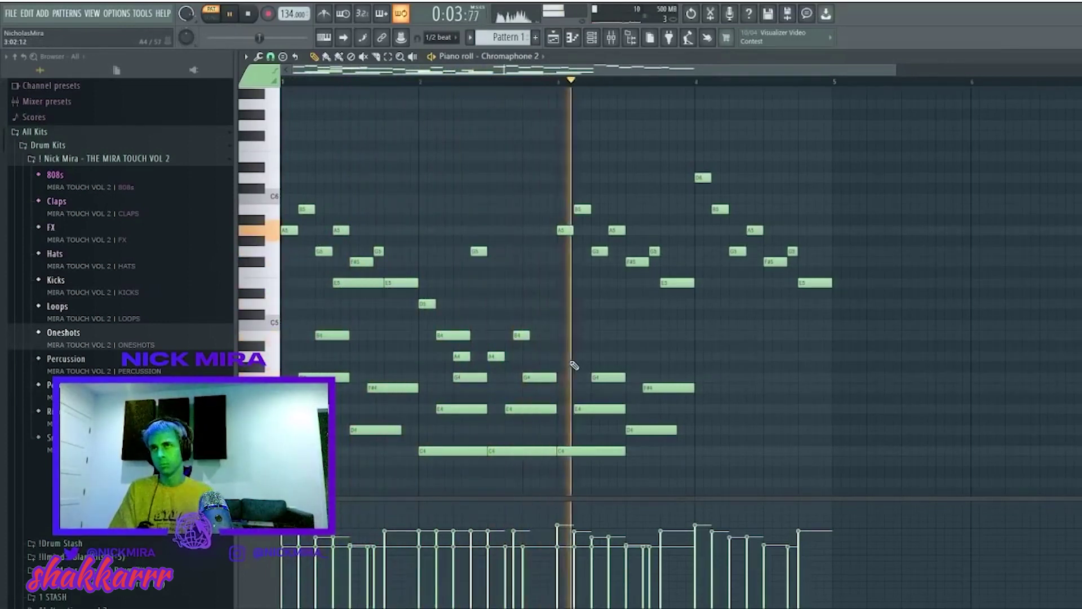
Transpose the upper melody notes of bar 3 up seven semitones so the phrase starts on E6
drag(551, 183, 694, 317)
key(Up)
key(Up)
key(Up)
key(Up)
key(Up)
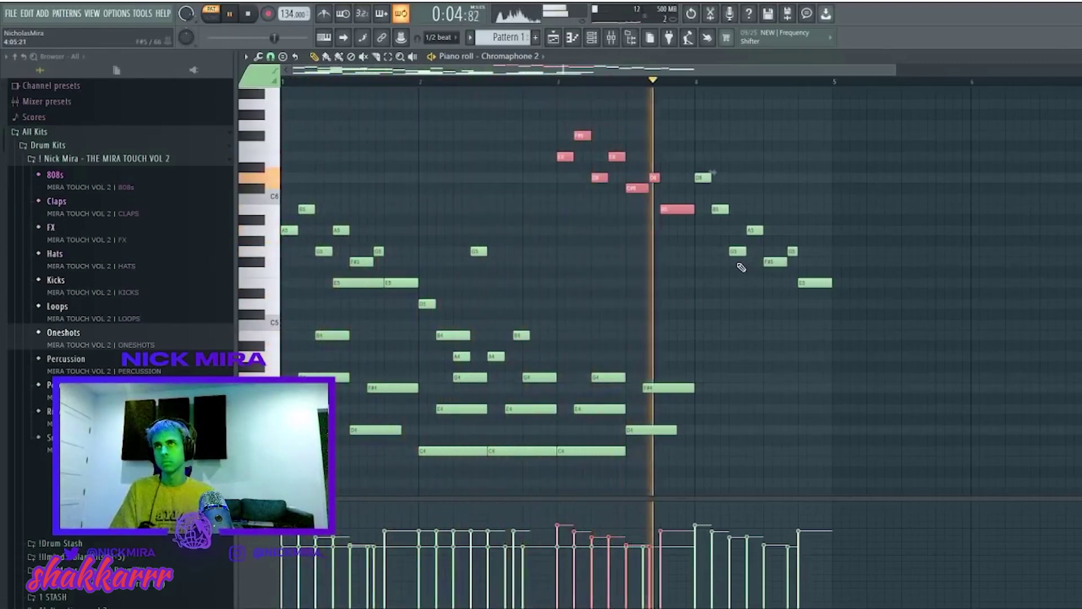
Lower the C#6 melody note in bar 3 to B5 and play the pattern
key(space)
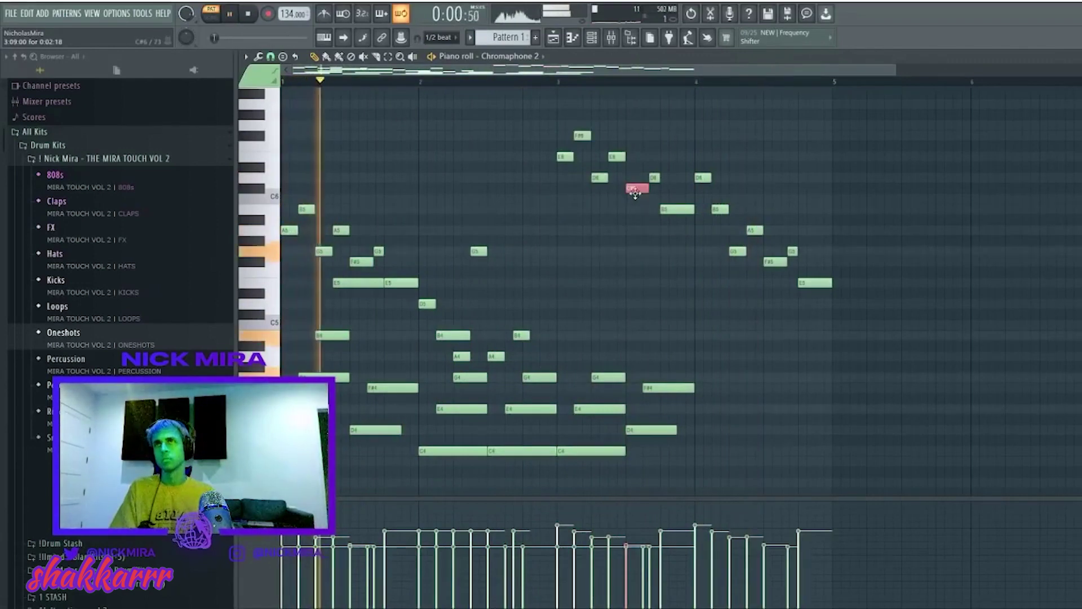
drag(635, 193, 636, 203)
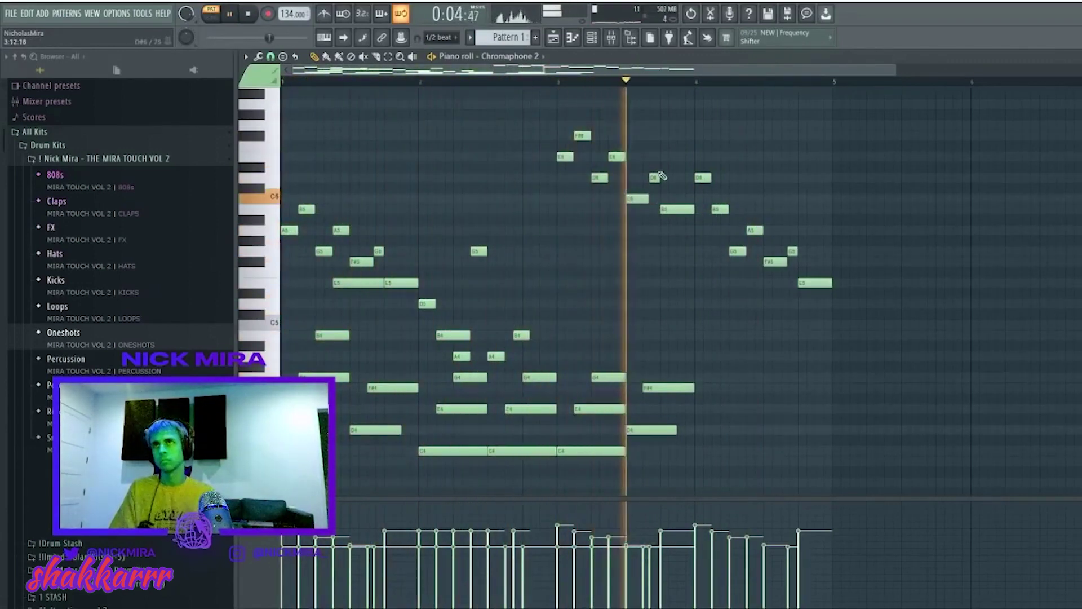
key(space)
key(space)
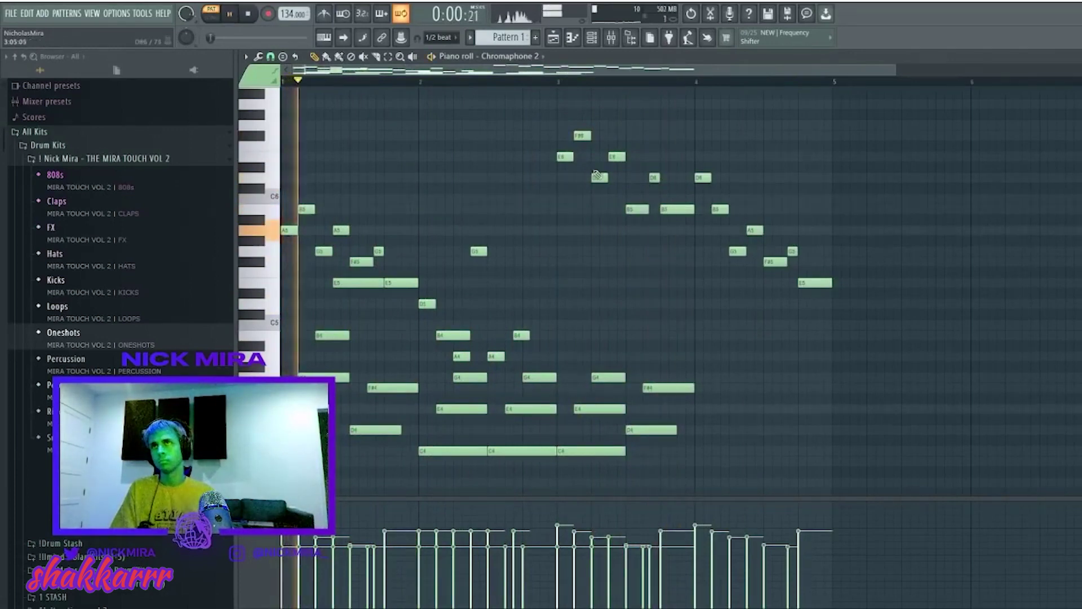
Lower the first two melody notes of bar 3 to D6 and E6, and the last melody note of bar 4 to D5
drag(555, 164, 581, 116)
key(Down)
key(Down)
click(599, 195)
drag(599, 195, 640, 150)
click(620, 174)
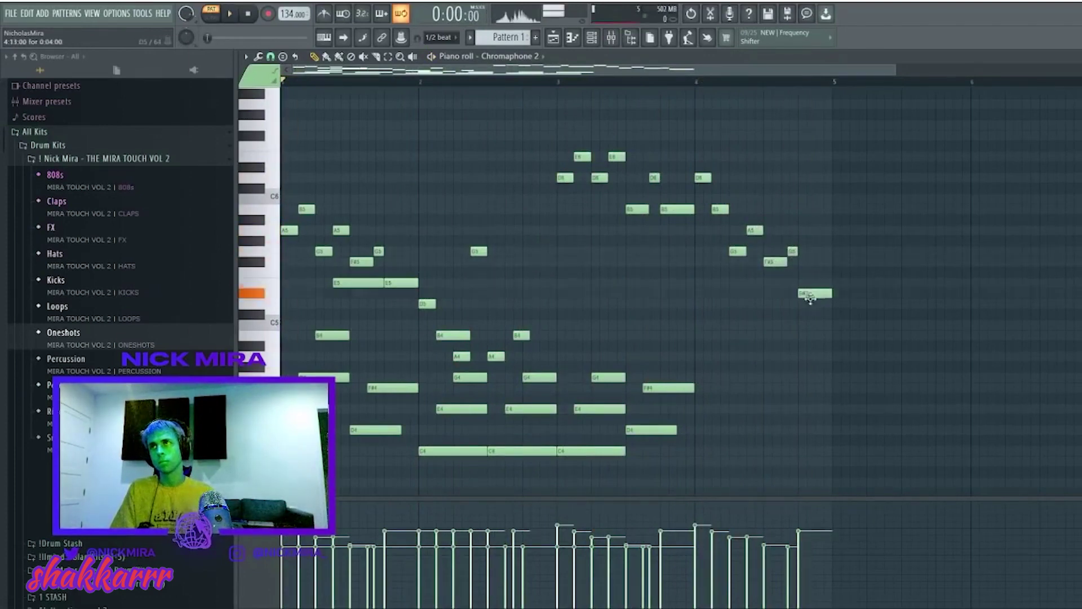
key(space)
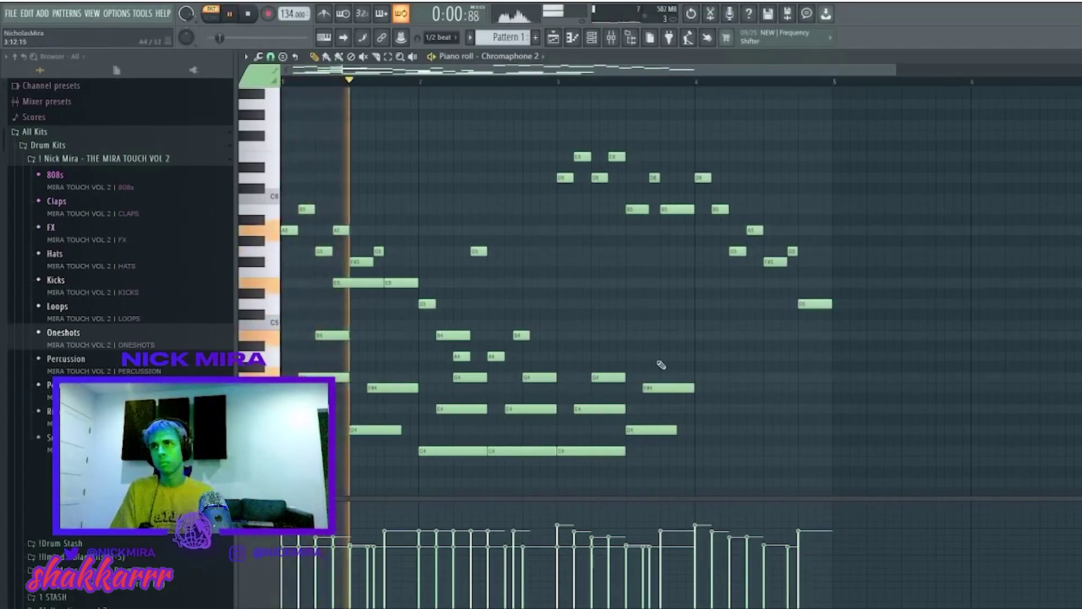
Add two staggered E4, G4 and B4 harmony chords to bar 4
drag(387, 379, 749, 334)
key(ctrl+b)
click(670, 202)
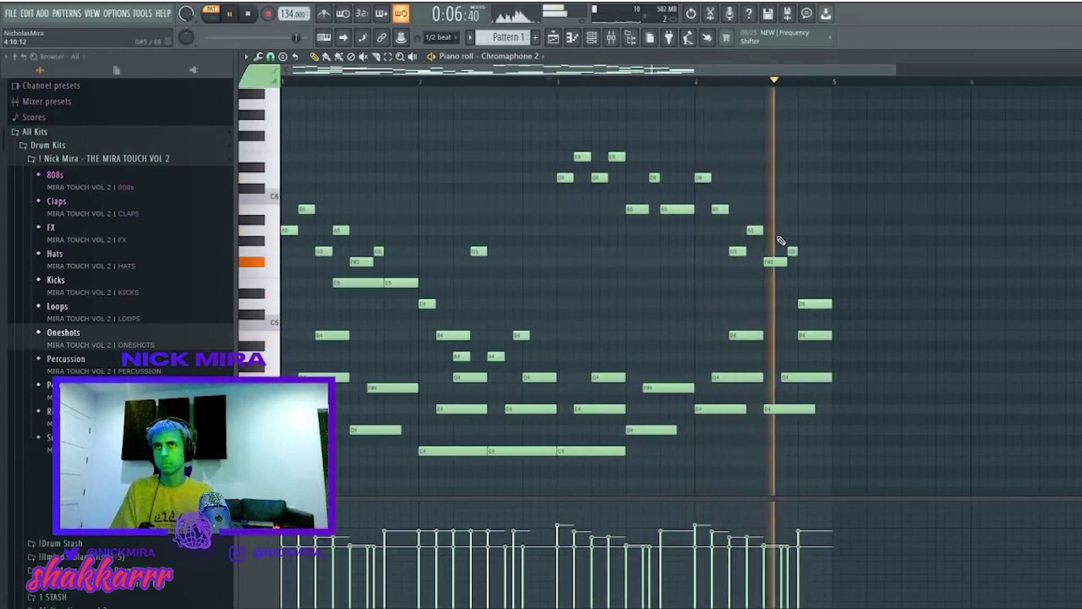
Rework the melody in the second half of bar 3 to A5 followed by G5, deleting the D6 and the final B5
key(space)
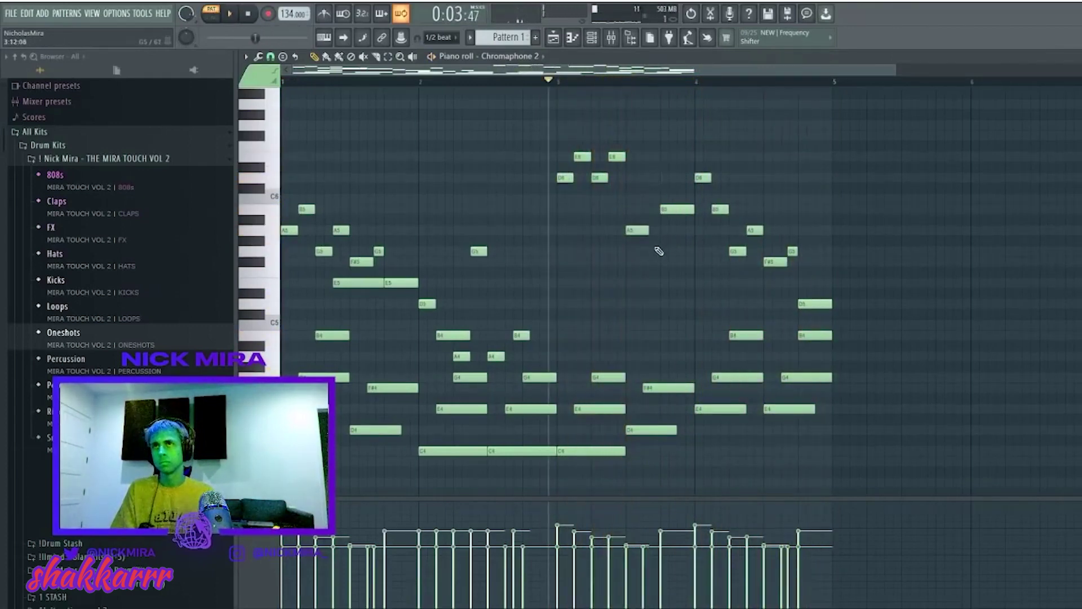
key(space)
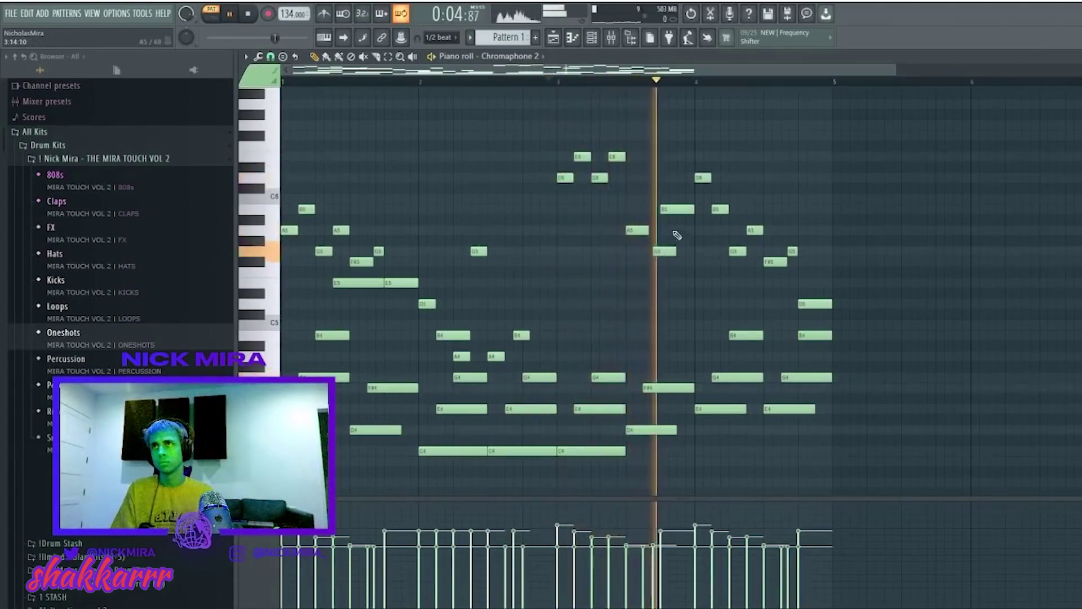
right_click(678, 209)
key(space)
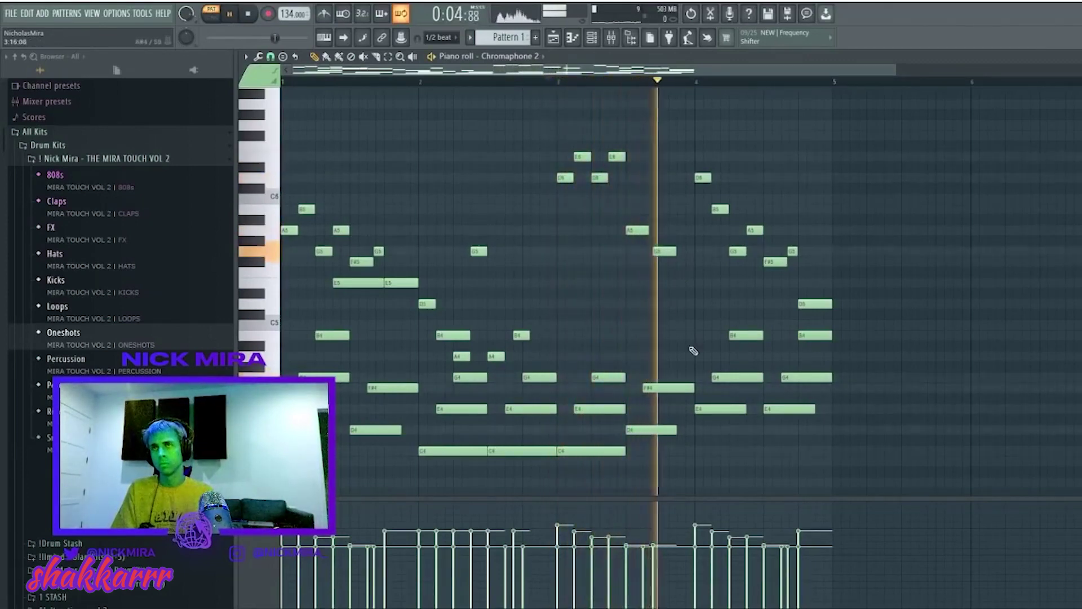
Add an A4 note near the end of bar 3 and raise that bar's F#4 harmony note one octave to F#5
key(space)
drag(683, 356, 709, 357)
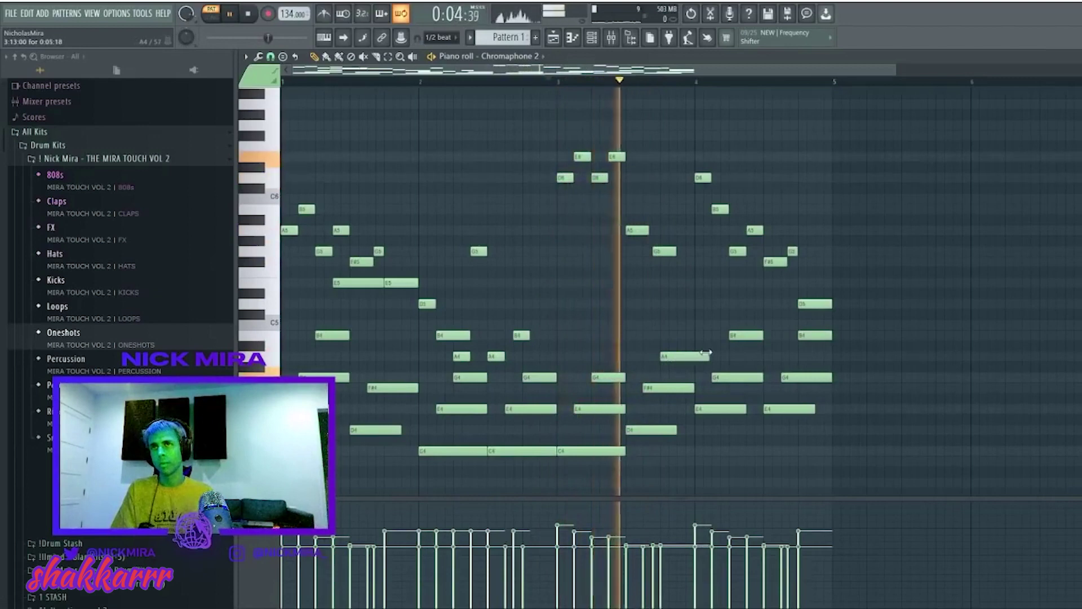
click(662, 389)
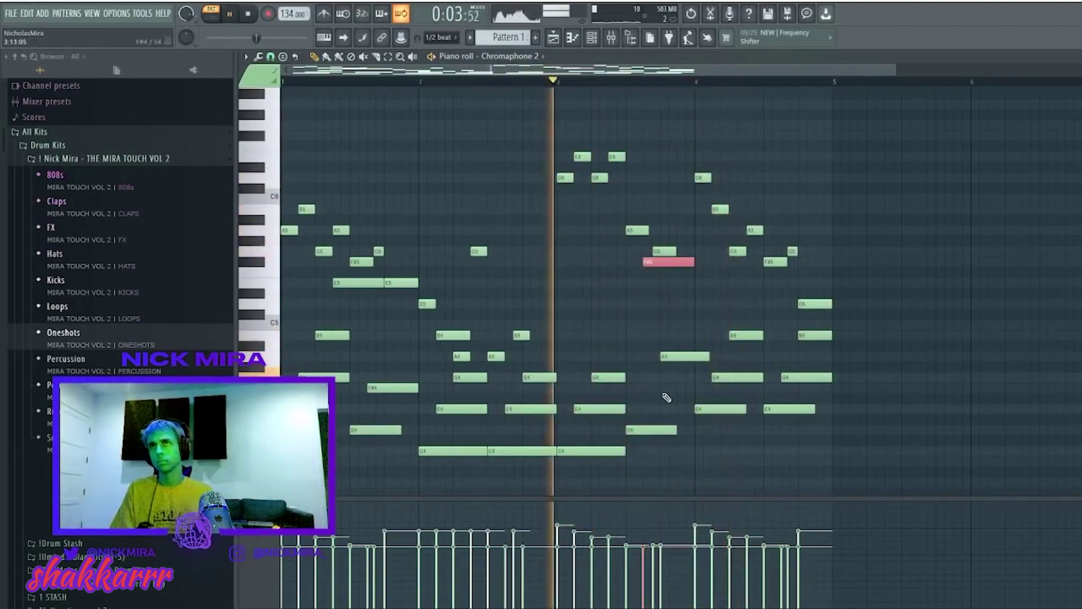
Rework the end of bar 3's melody into a short F#5 followed by a longer G5, and set the tempo to 128
click(667, 255)
key(space)
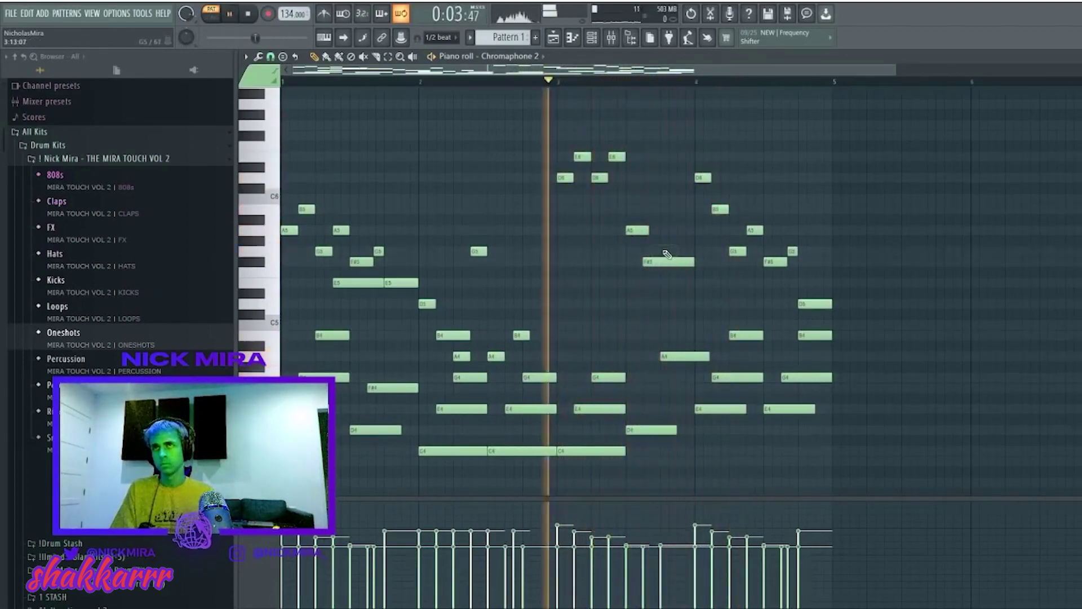
mouse_move(667, 252)
mouse_down()
mouse_move(698, 255)
mouse_move(676, 264)
mouse_up()
key(space)
key(space)
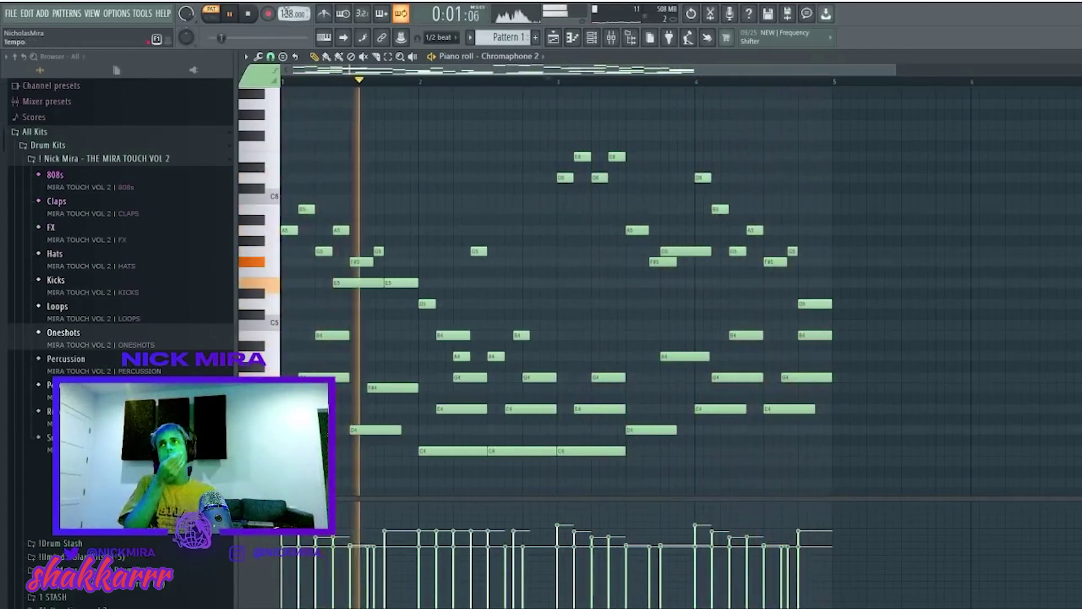
Record a slow pad melody on a new ZENOLOGY channel with preset 0207:PLS Pad 11, and close its plugin window
key(F6)
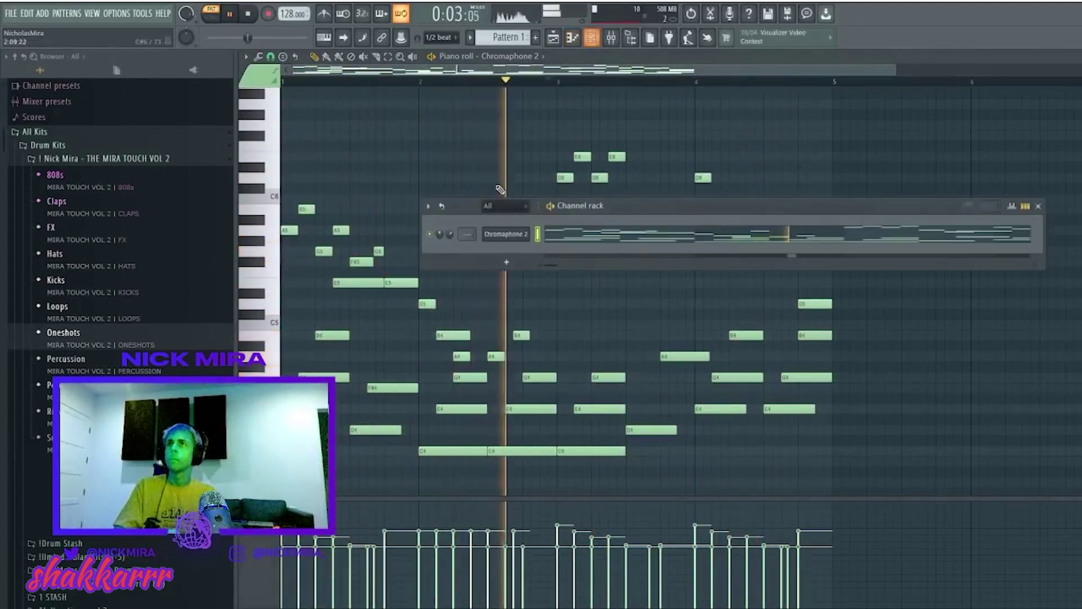
click(521, 234)
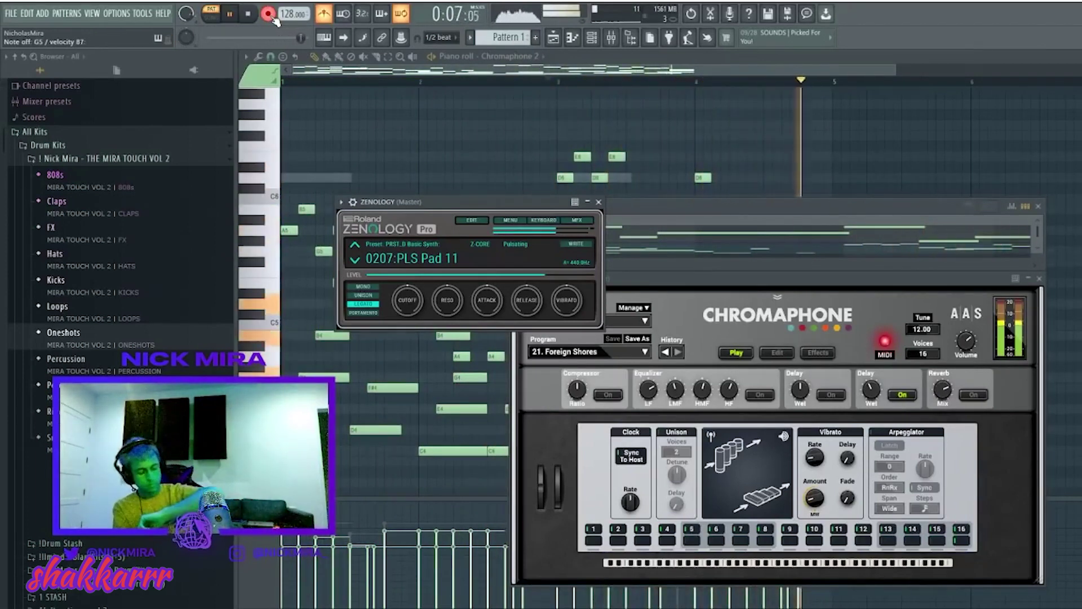
drag(548, 203, 545, 230)
click(600, 228)
In the ZENOLOGY pad line, move the long B5 earlier, shorten the A5 before it, and extend B5 to the following D6
click(416, 218)
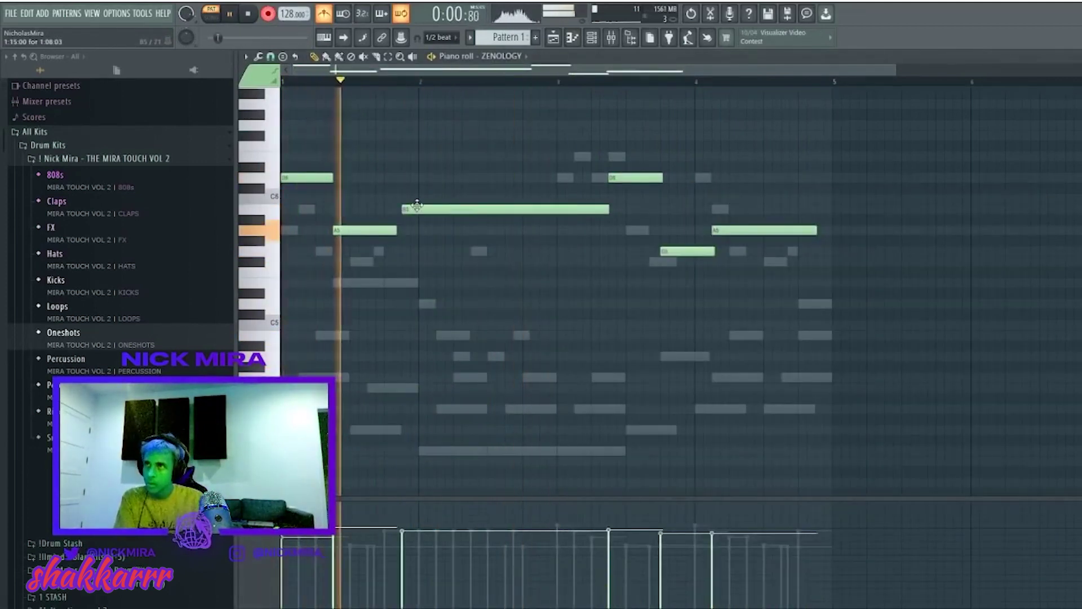
drag(409, 210, 379, 230)
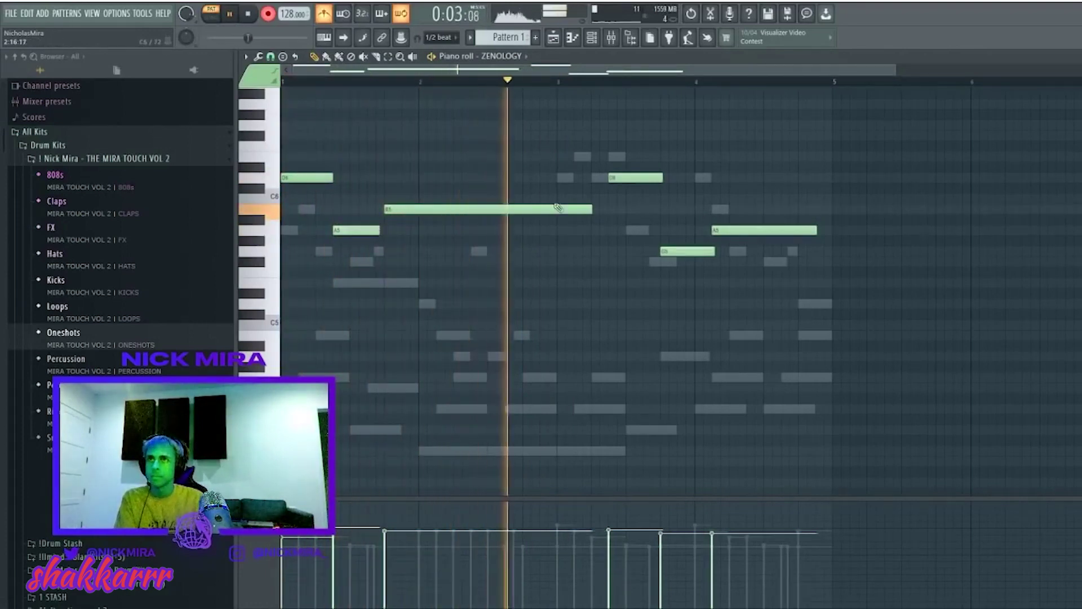
drag(592, 210, 608, 209)
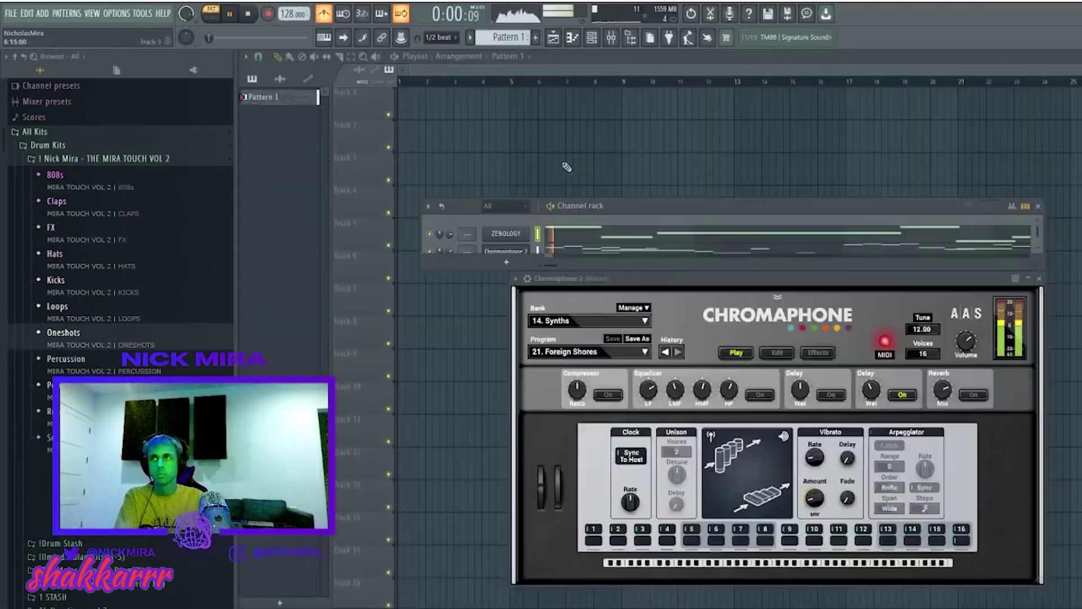
Enlarge the channel rack so the ZENOLOGY and Chromaphone 2 channels both fit
click(491, 275)
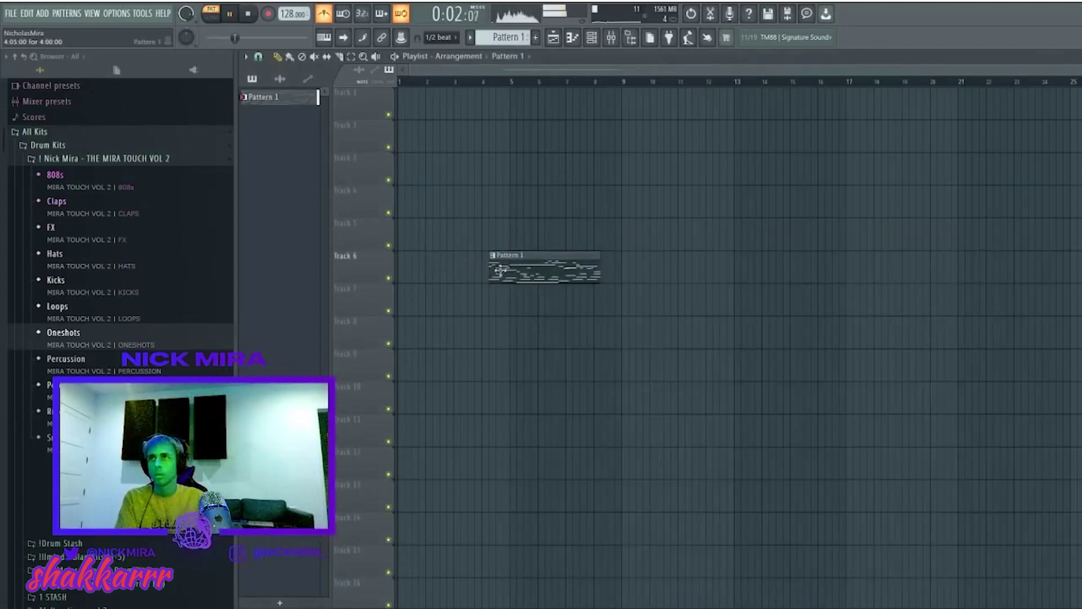
key(F6)
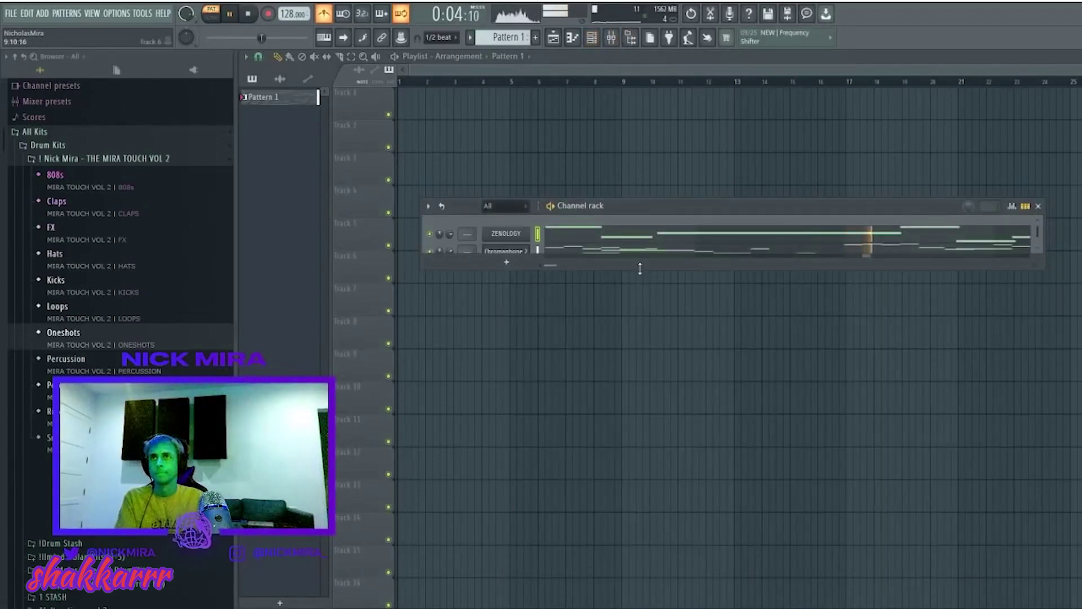
drag(640, 269, 548, 327)
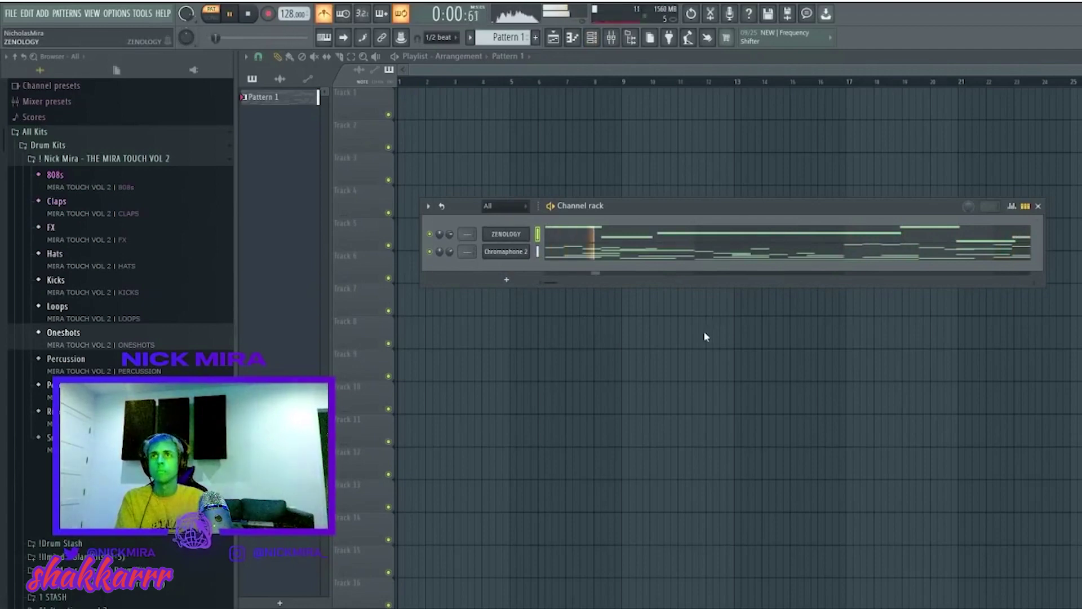
Add a second Chromaphone 2 channel and load a program from its 12. Keys bank
key(alt+c)
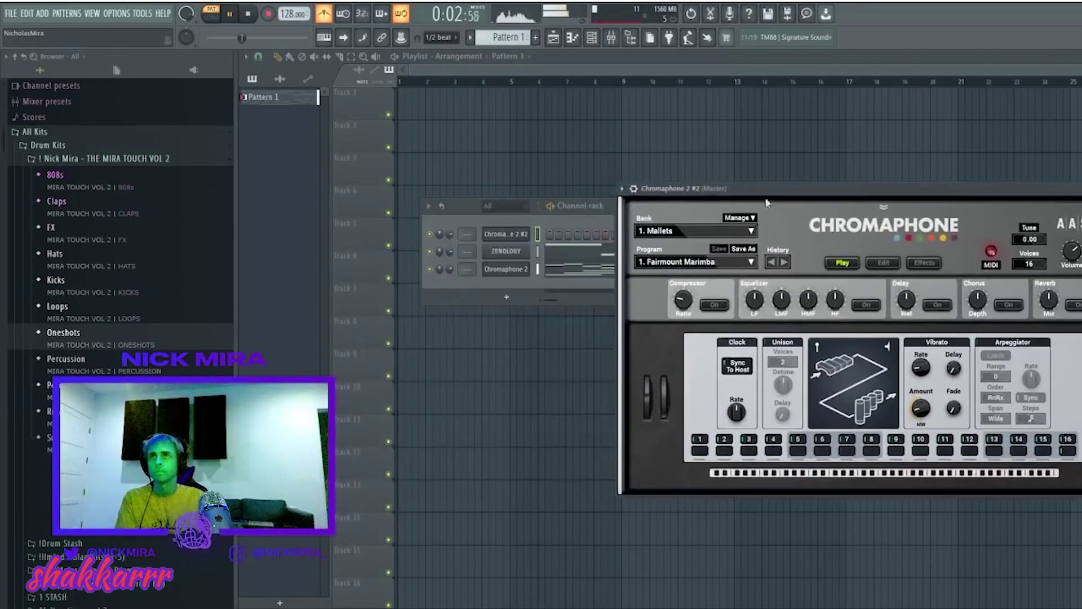
click(670, 231)
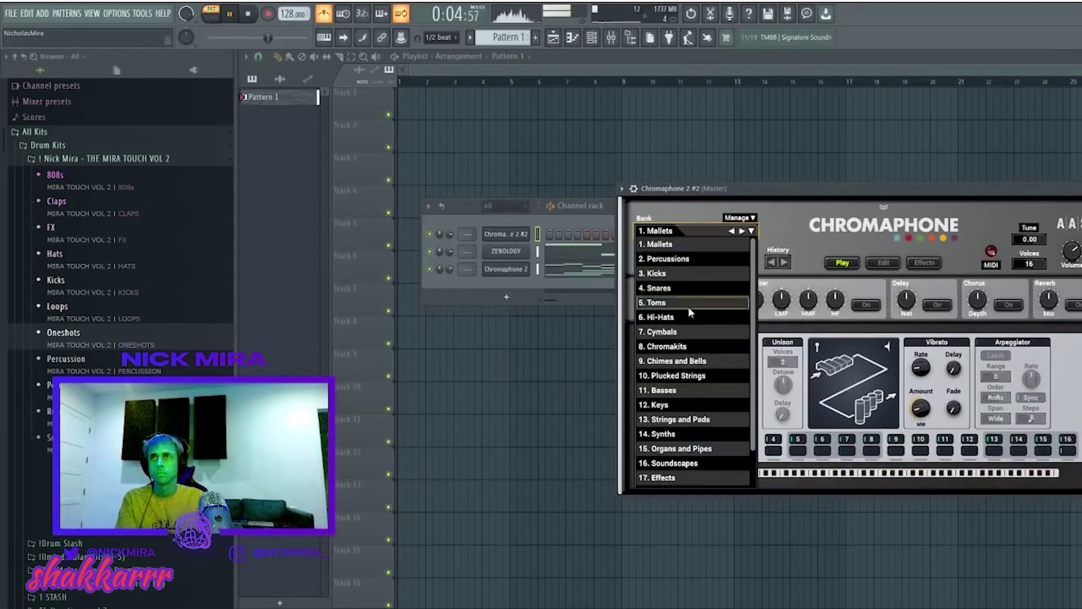
scroll(697, 341, down, 1)
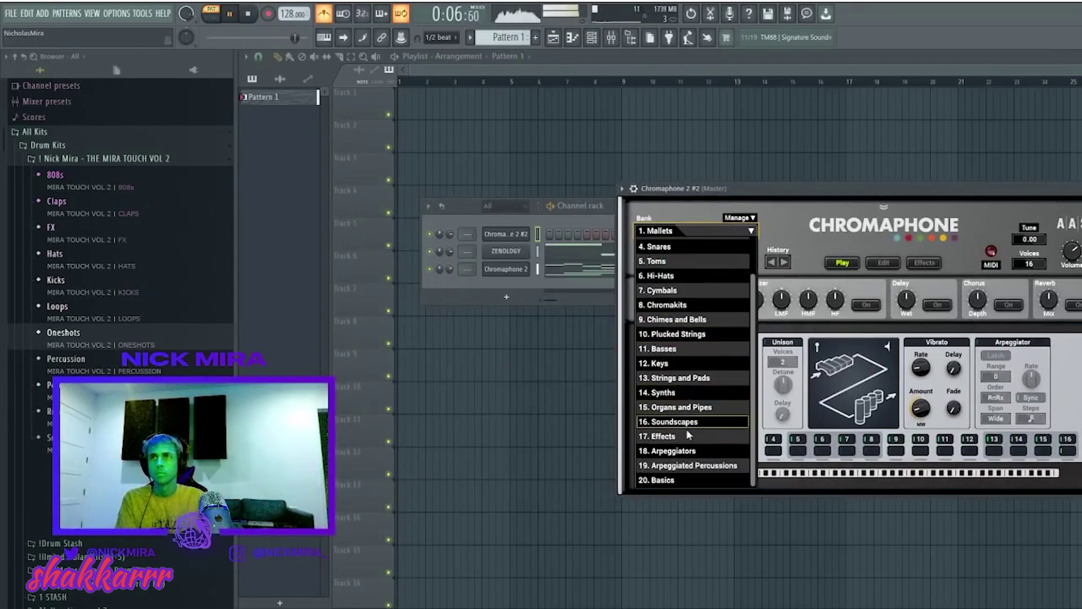
click(681, 393)
click(676, 237)
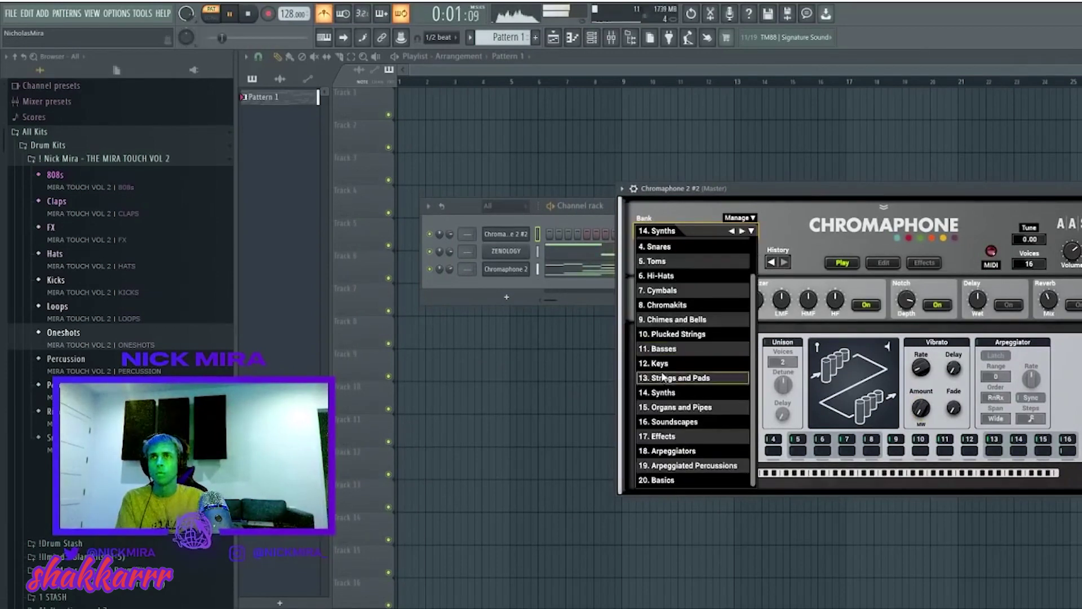
click(664, 371)
click(676, 263)
scroll(682, 394, down, 4)
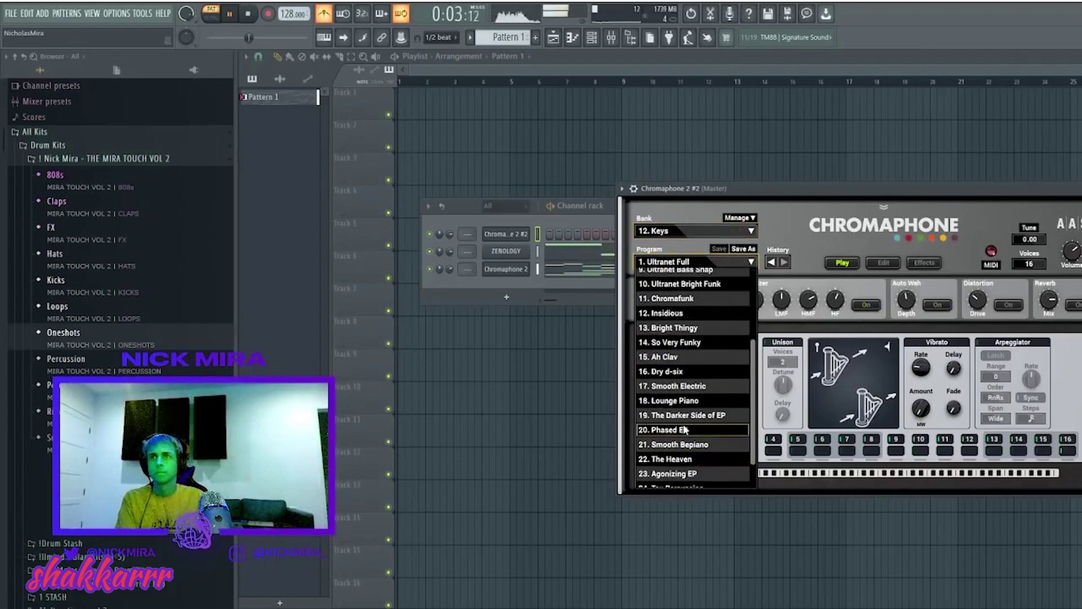
click(676, 436)
Copy the Chromaphone 2 notes into Chromaphone 2 #2 and erase melody notes in bars 1 and 2, including bar 2's opening D5
click(538, 269)
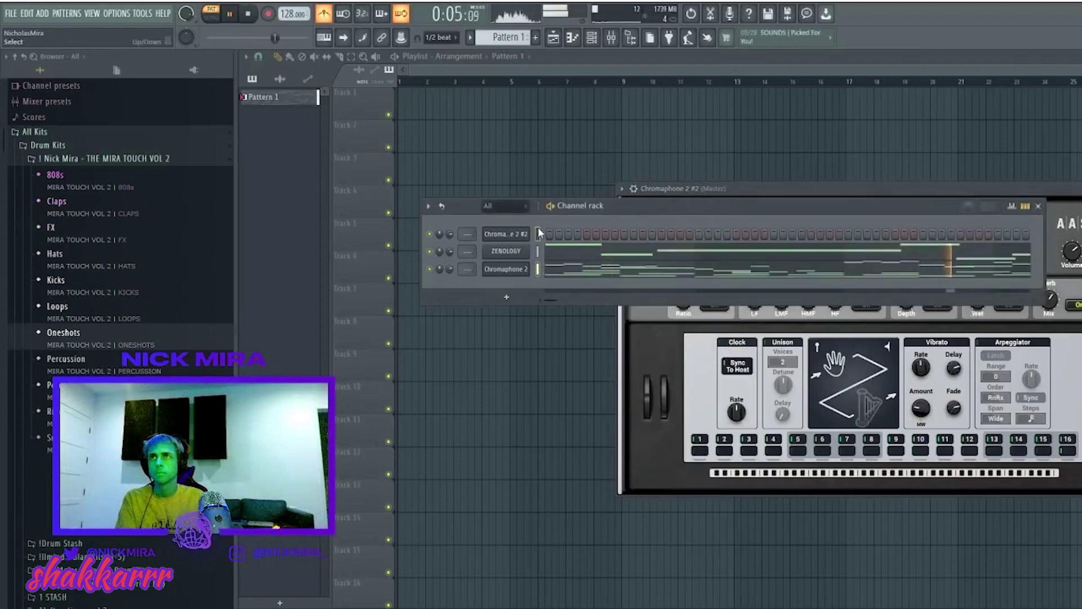
click(563, 236)
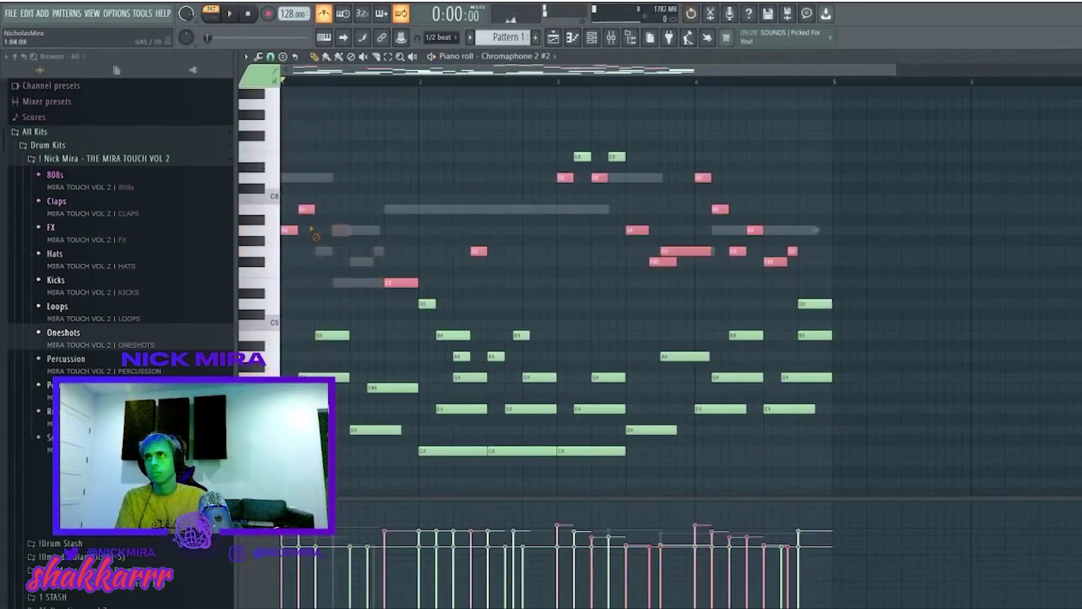
right_click(427, 303)
key(space)
Raise the Chromaphone 2 #2 notes by one octave and delete the high melody notes in bars 3 and 4
key(ctrl+Up)
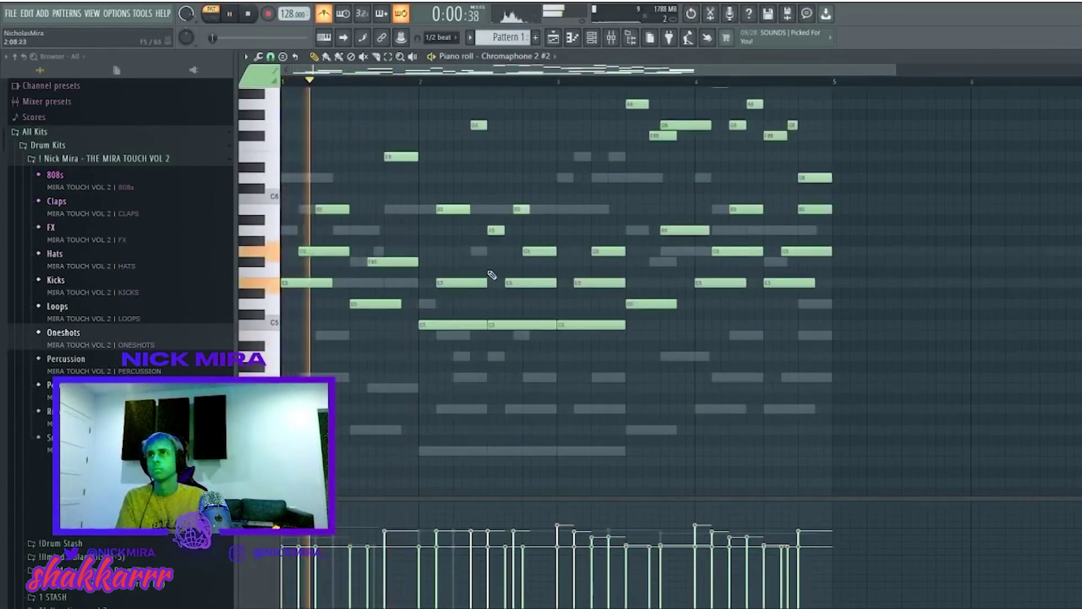
scroll(449, 222, up, 3)
key(space)
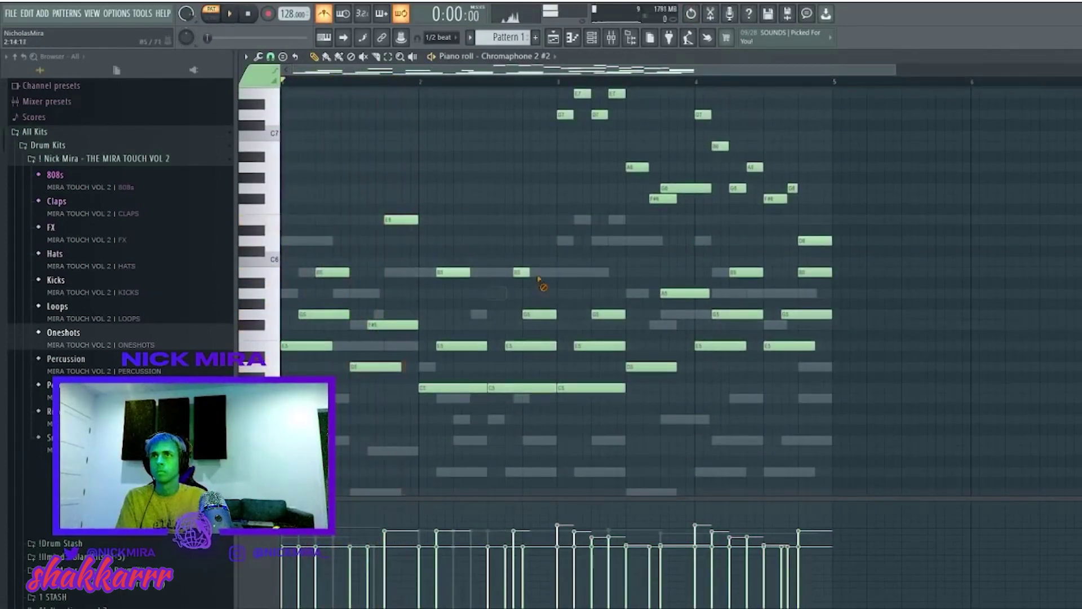
scroll(538, 280, up, 2)
key(space)
drag(545, 225, 769, 90)
key(Delete)
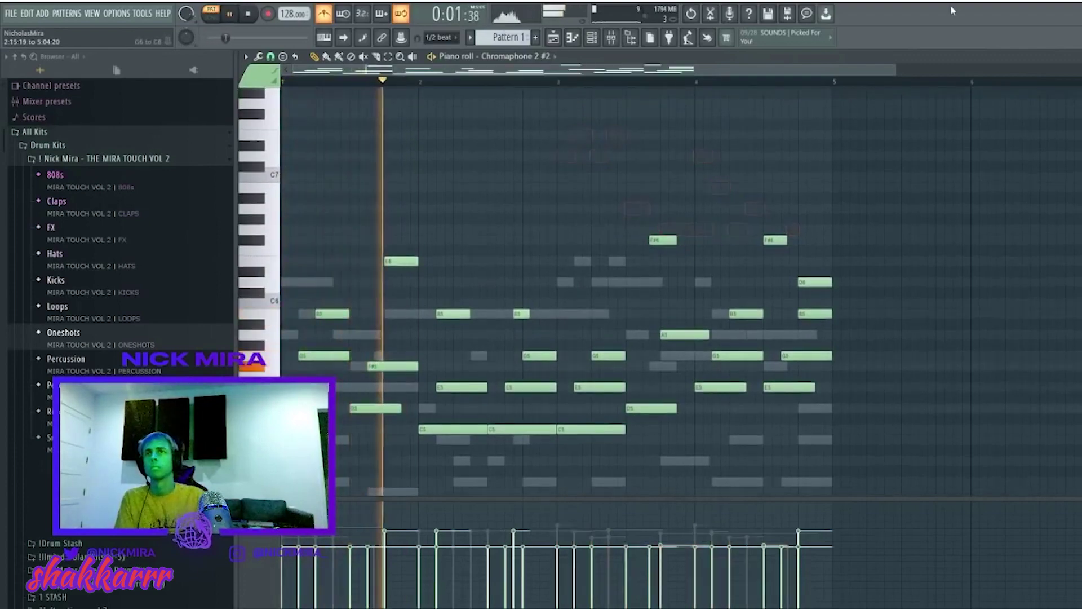
Audition Chromaphone 2 #2 on its own, set its program to 24. Toy Percussion, and unmute the other channels
key(F7)
click(506, 234)
click(506, 234)
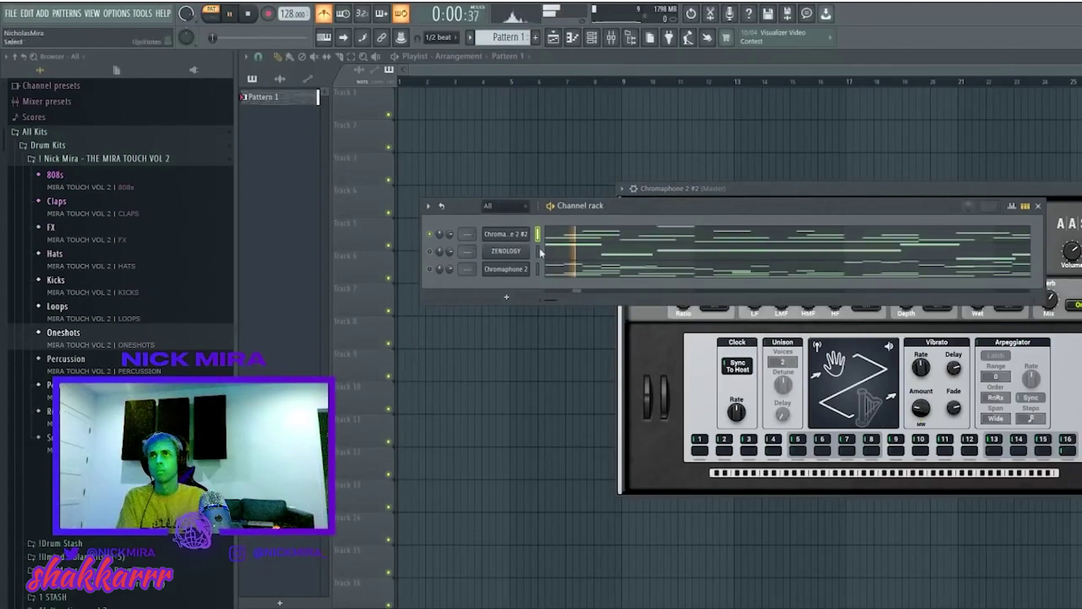
click(517, 236)
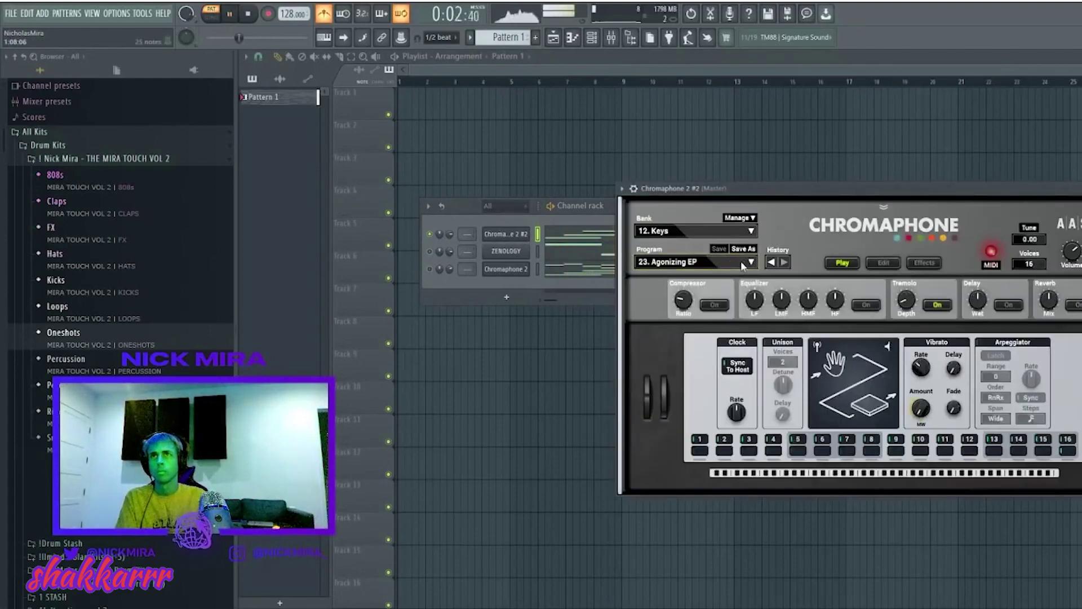
click(571, 237)
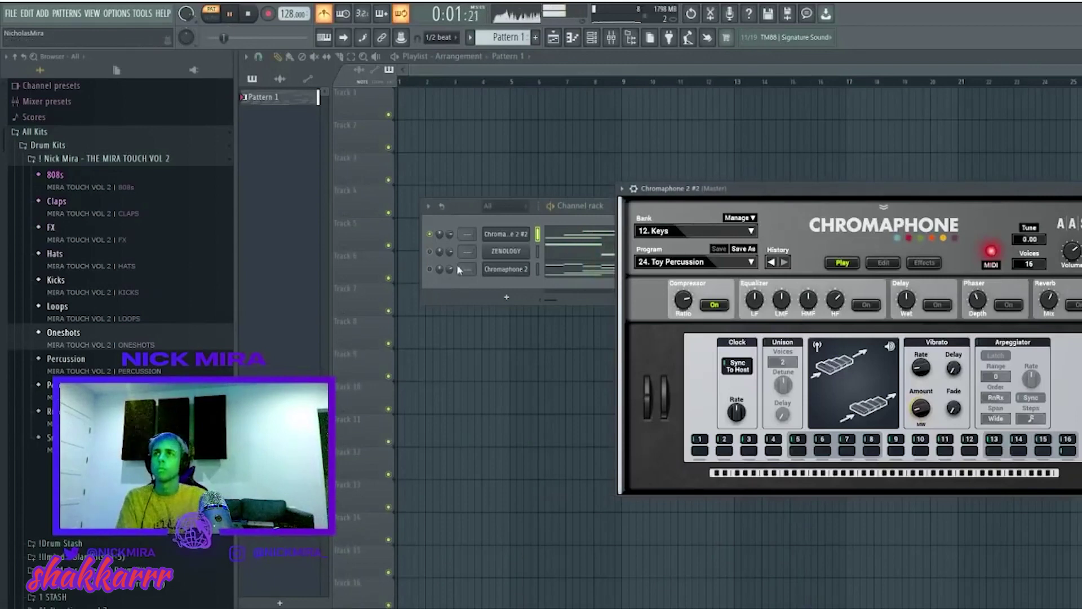
click(431, 276)
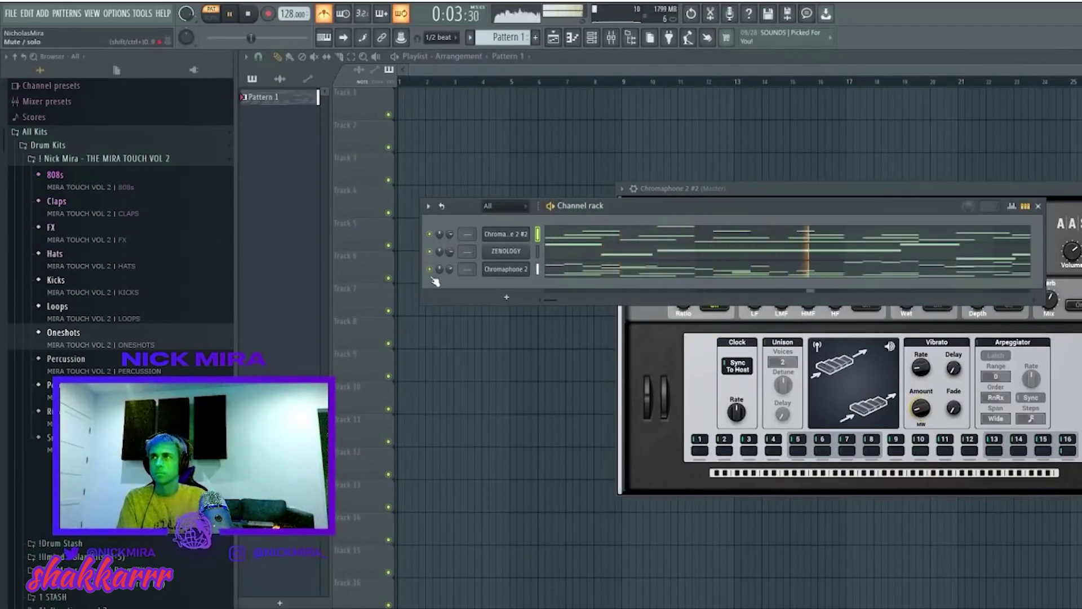
Turn off the metronome and look through the HH samples in the Mira Touch Vol 2 kit's Hats folder
click(162, 262)
click(158, 291)
click(158, 291)
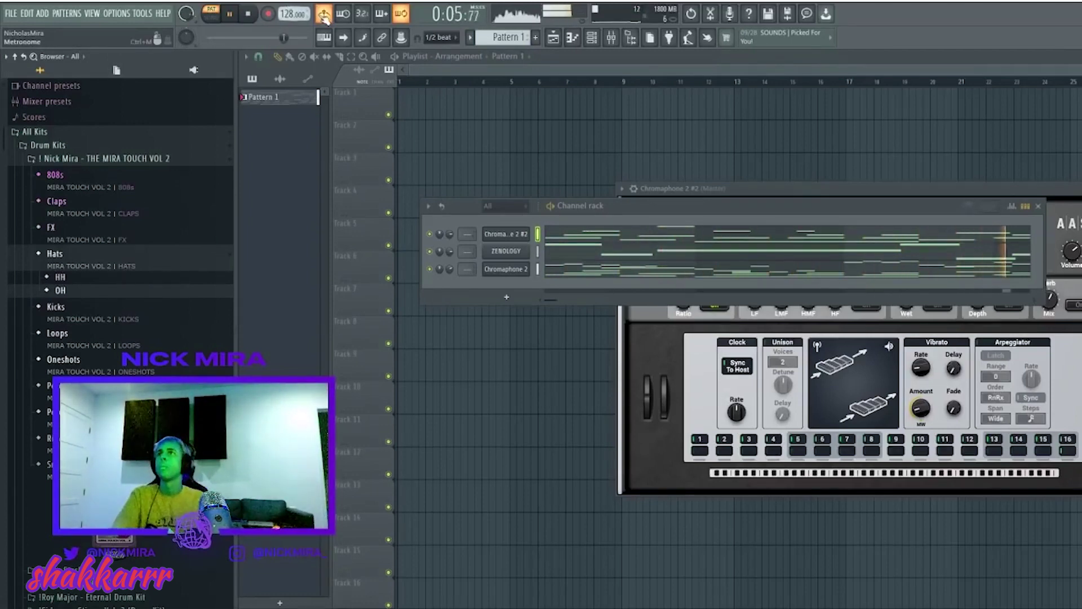
click(84, 280)
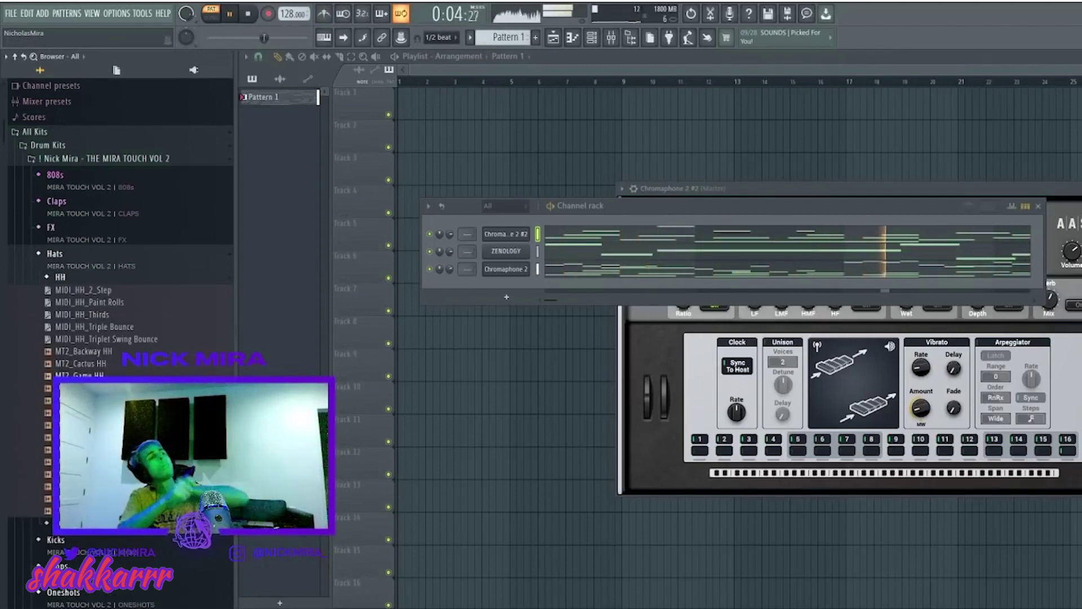
click(92, 258)
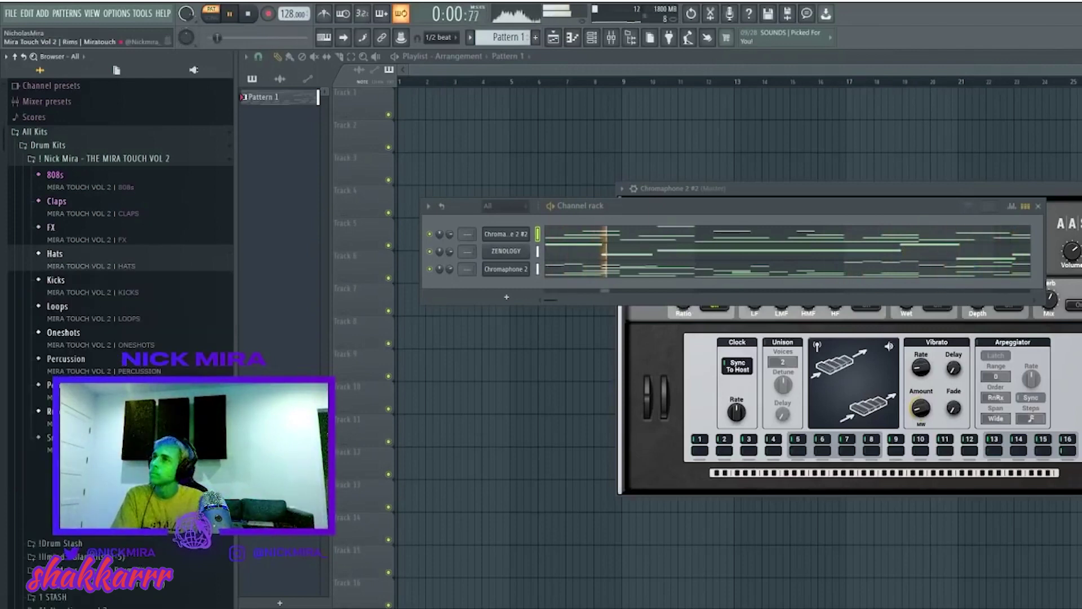
Load MT2_Power Synth Bass from the kit's Oneshots folder as a new channel and open its piano roll
click(73, 384)
click(118, 385)
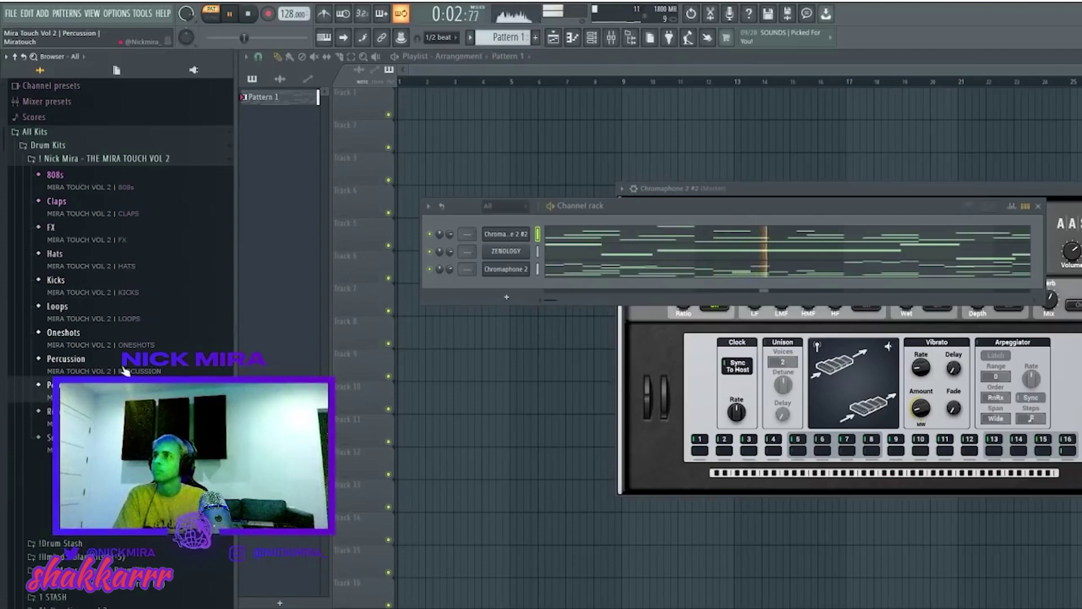
click(110, 320)
click(110, 320)
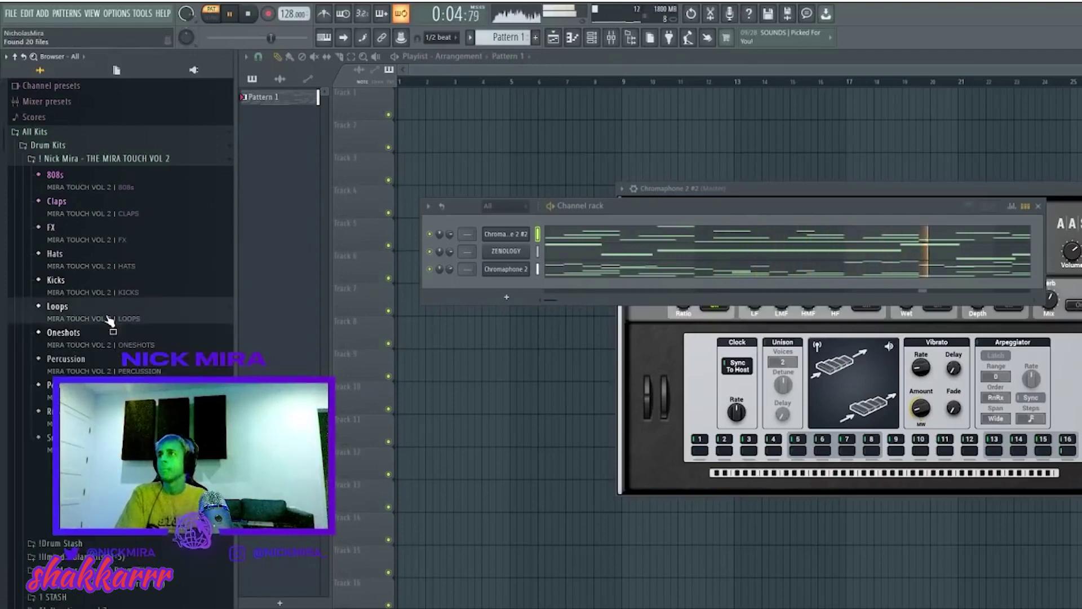
click(114, 344)
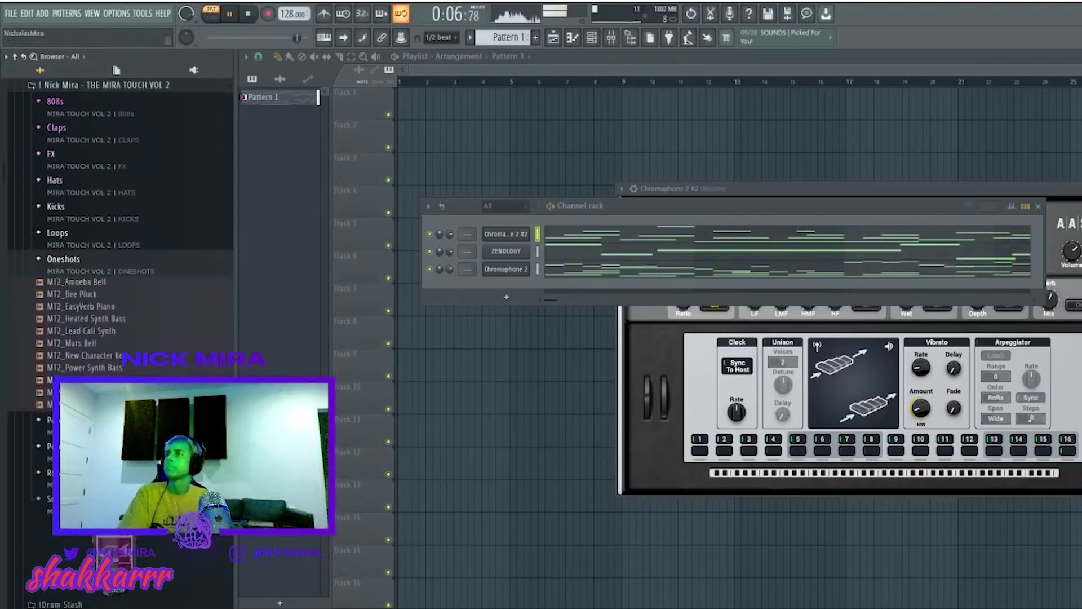
drag(510, 293, 553, 289)
Draw half-bar bass notes E4 and D4 across bar 1, followed by a half-bar C4 at the start of bar 2
drag(504, 324, 351, 325)
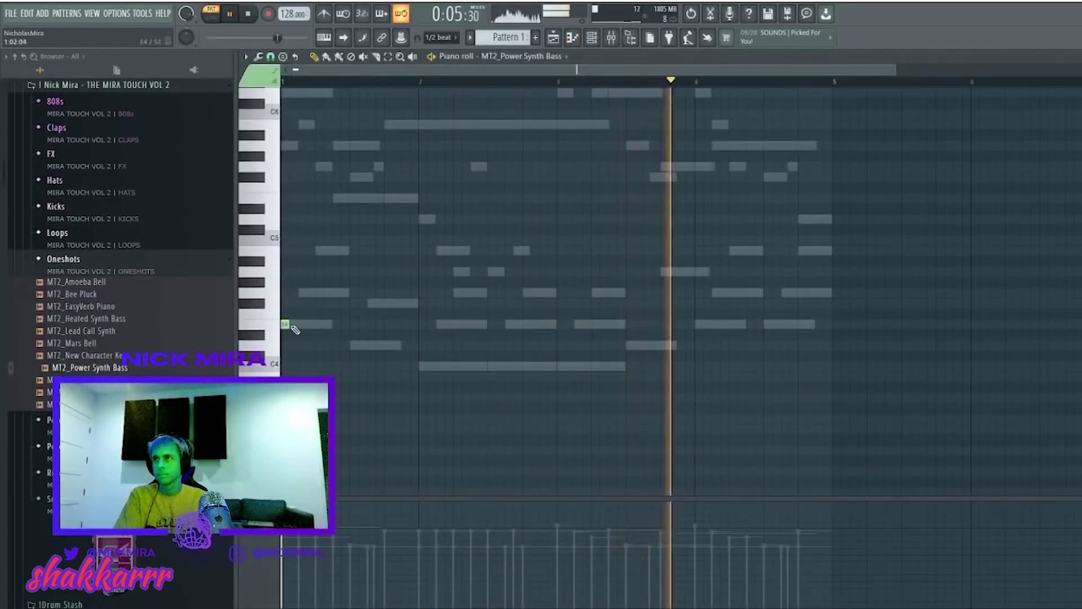
click(354, 324)
drag(355, 325, 355, 345)
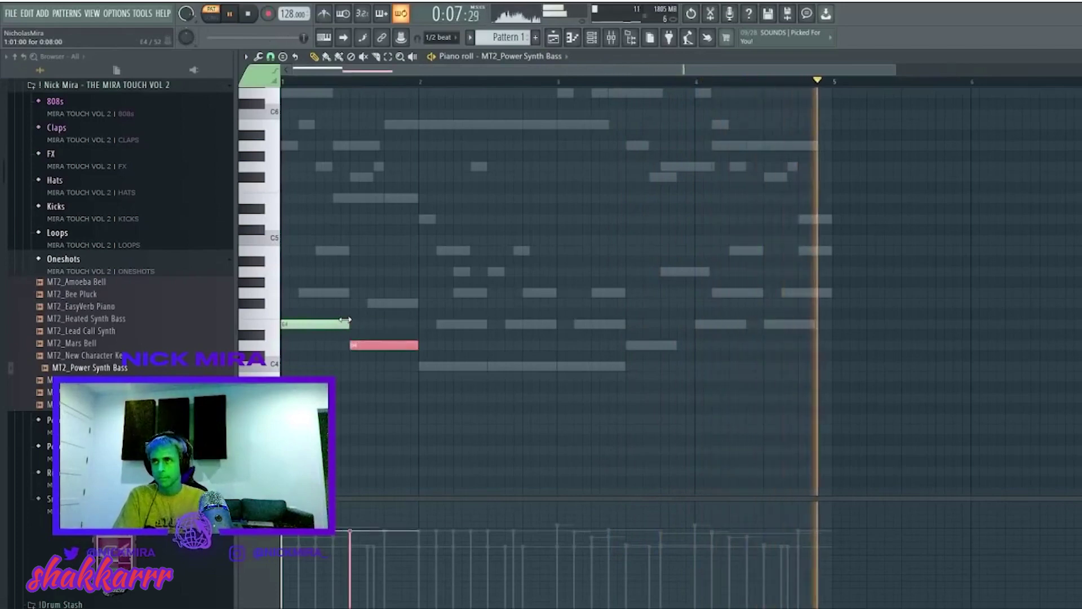
click(423, 365)
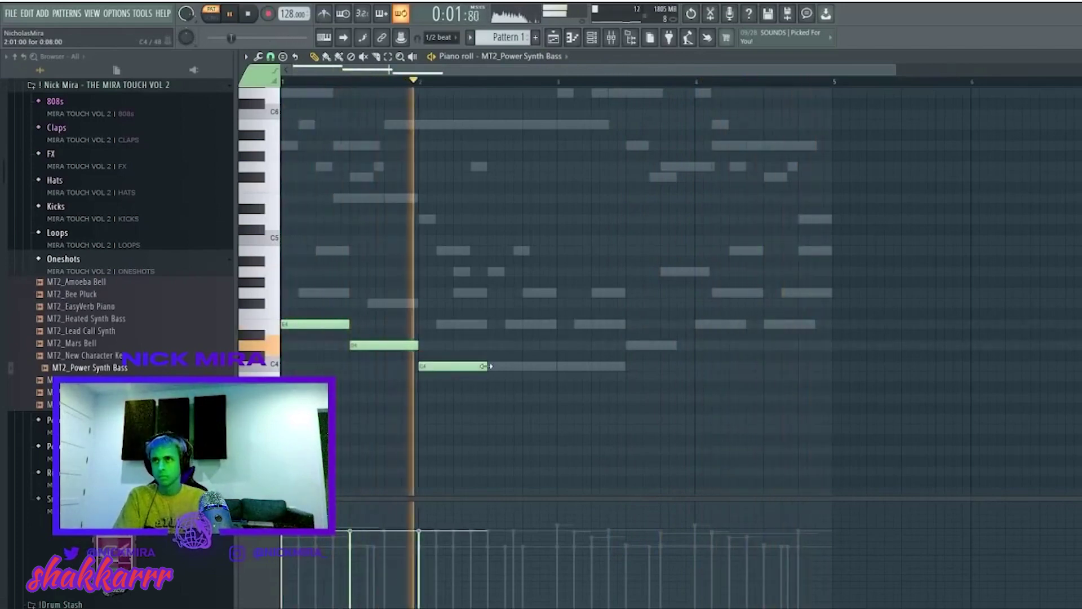
Shorten the E4 bass note to six steps and the D4 to four steps starting at the middle of bar 1
drag(348, 325, 362, 345)
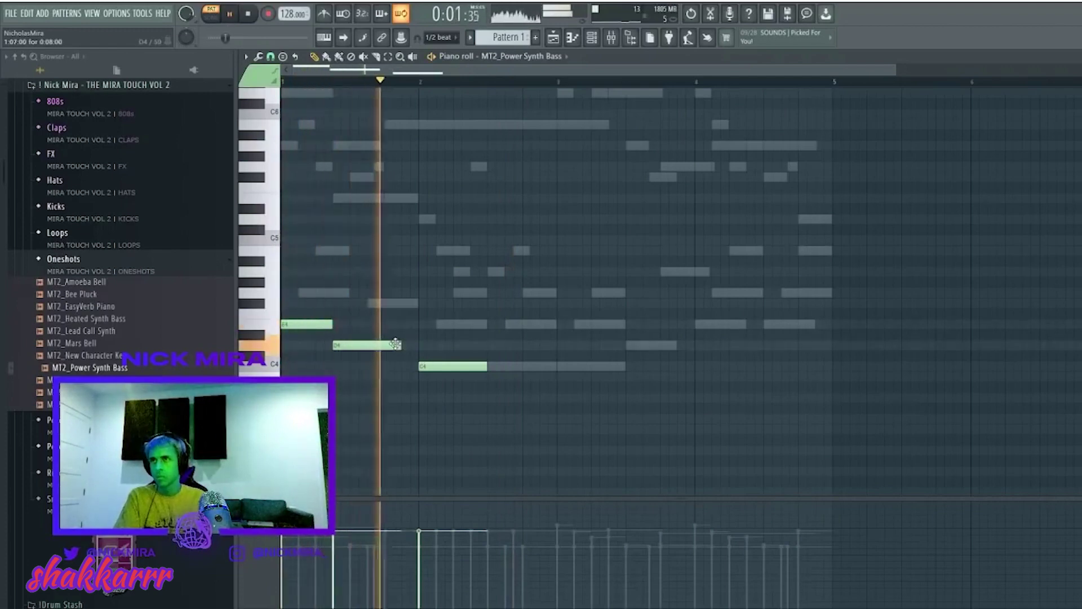
mouse_move(396, 344)
mouse_down()
mouse_move(412, 346)
mouse_move(383, 343)
mouse_up()
mouse_move(441, 366)
mouse_down()
mouse_move(407, 367)
mouse_move(449, 367)
mouse_up()
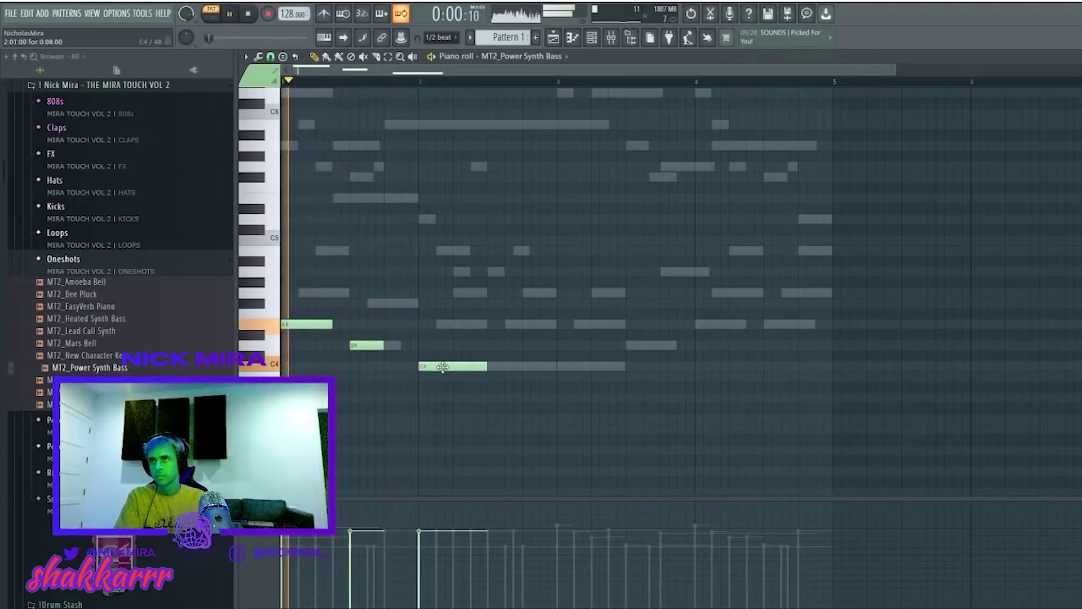
Delete the D4 and C4 bass notes, check the Chromaphone 2 piano roll for reference and return to the bass notes
right_click(366, 345)
right_click(457, 366)
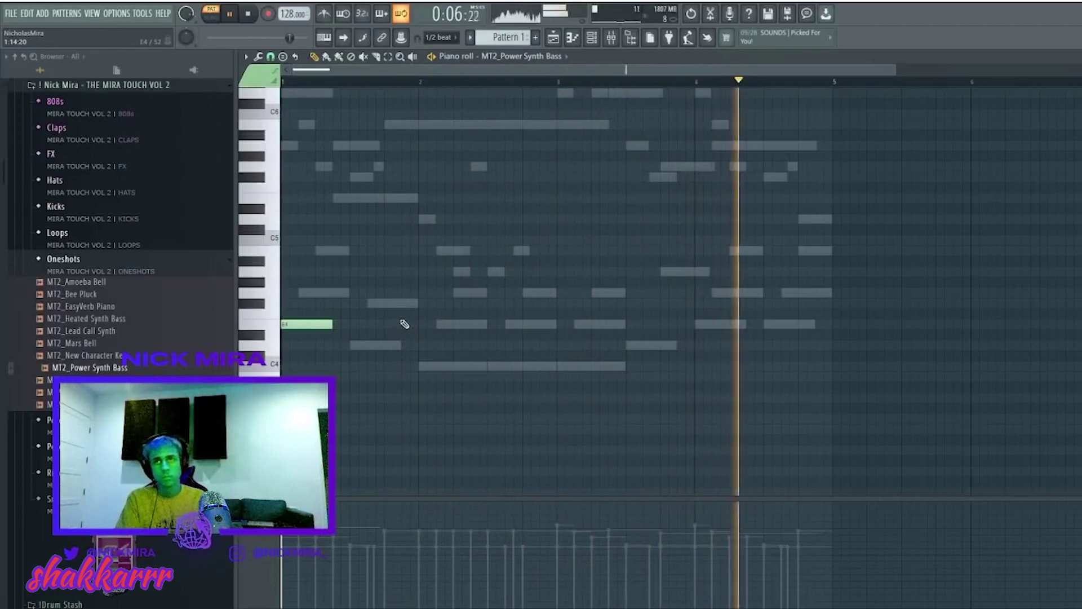
double_click(314, 295)
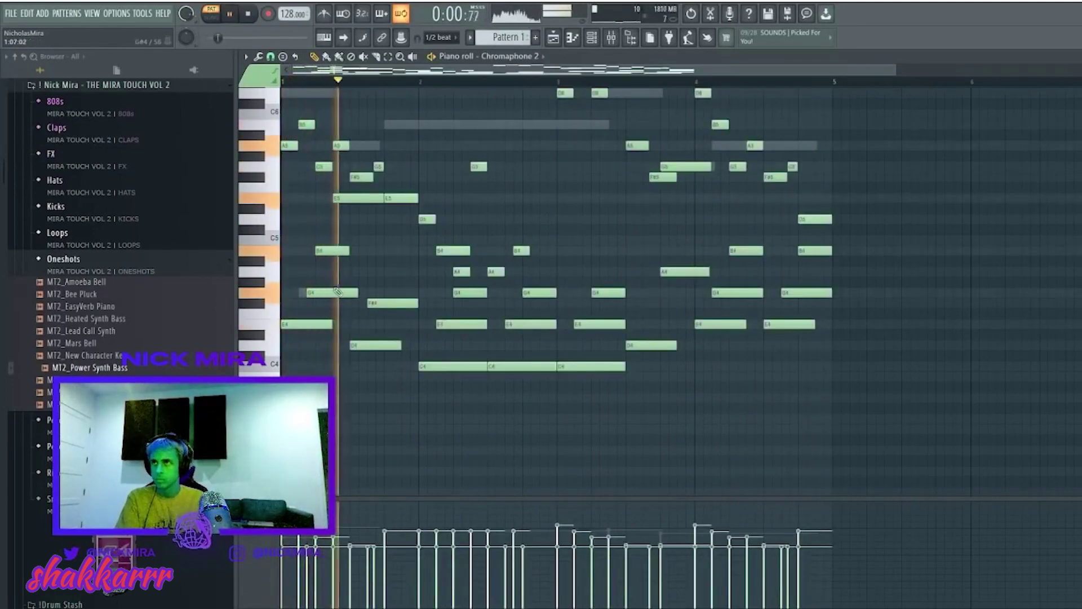
key(F5)
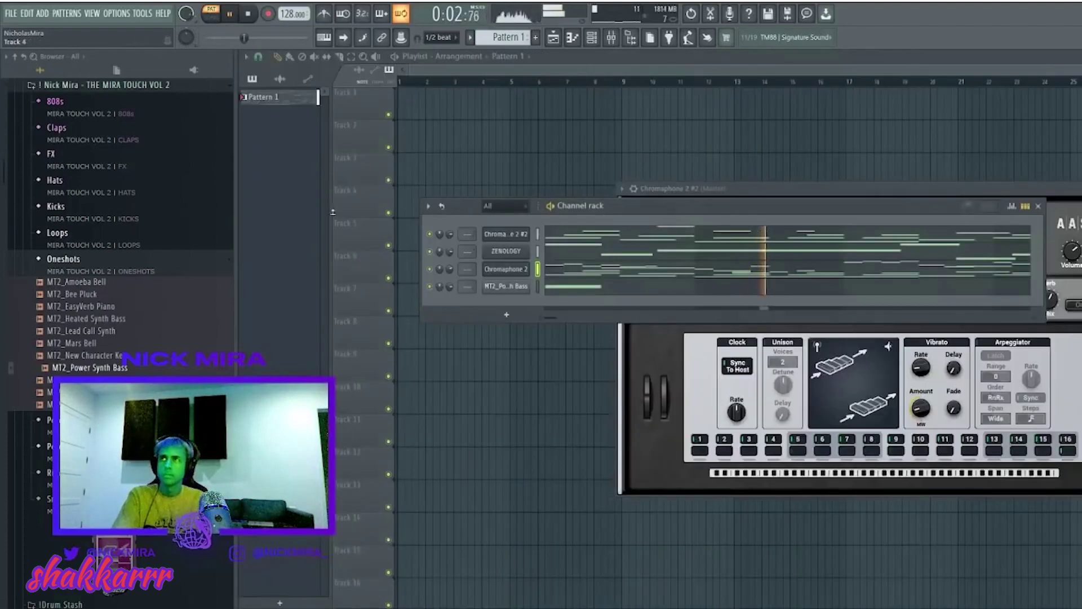
click(632, 295)
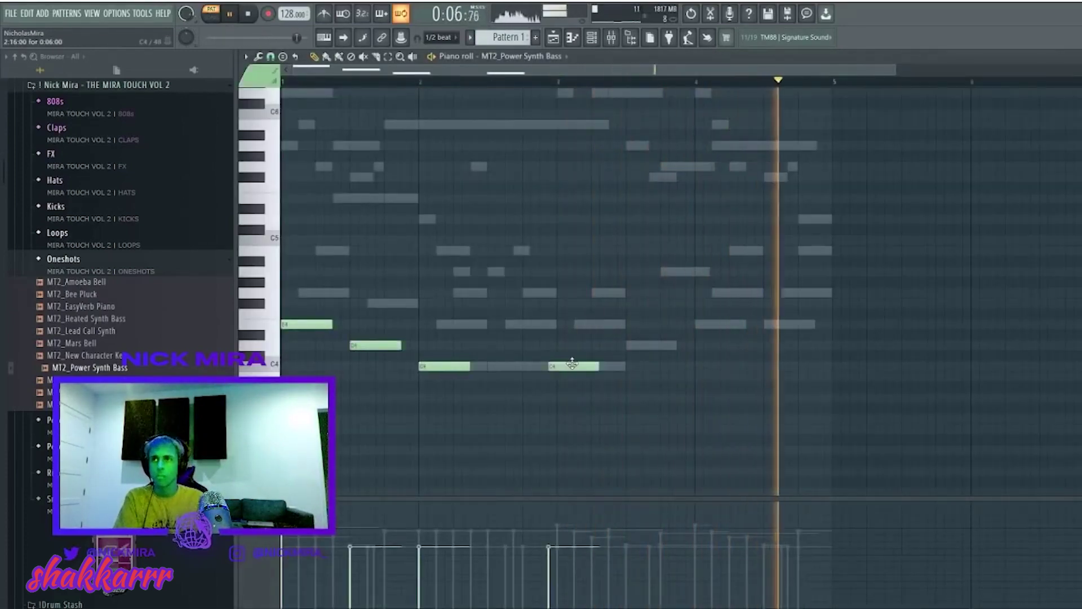
Replace the D4 bass note in bar 1 with a G4 directly after the E4
right_click(376, 345)
key(space)
click(331, 292)
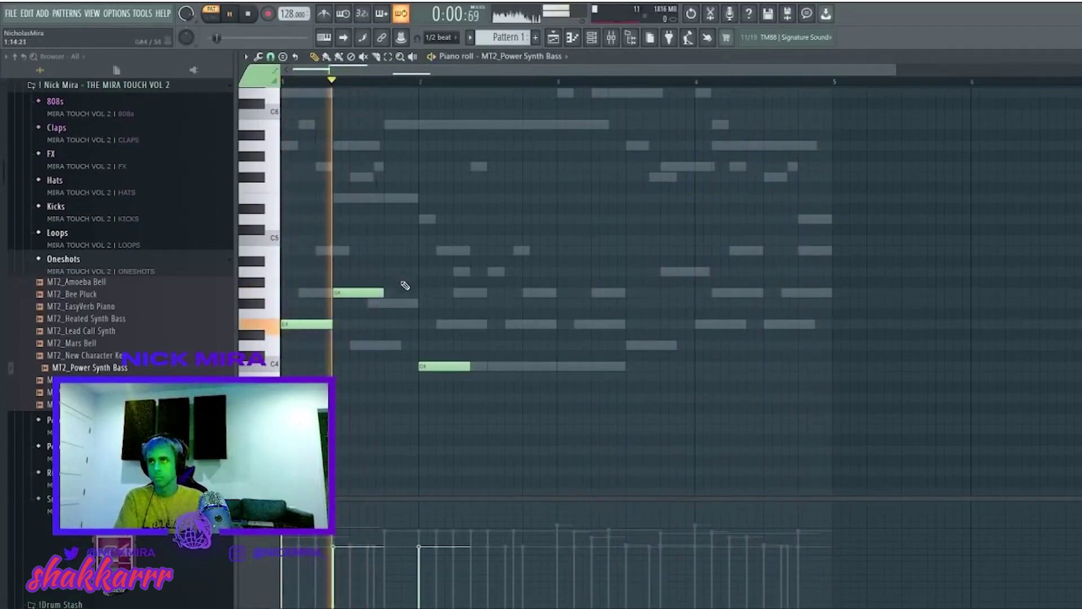
Add one-step slide notes on F#4 and D4 in the second half of bar 1
click(370, 303)
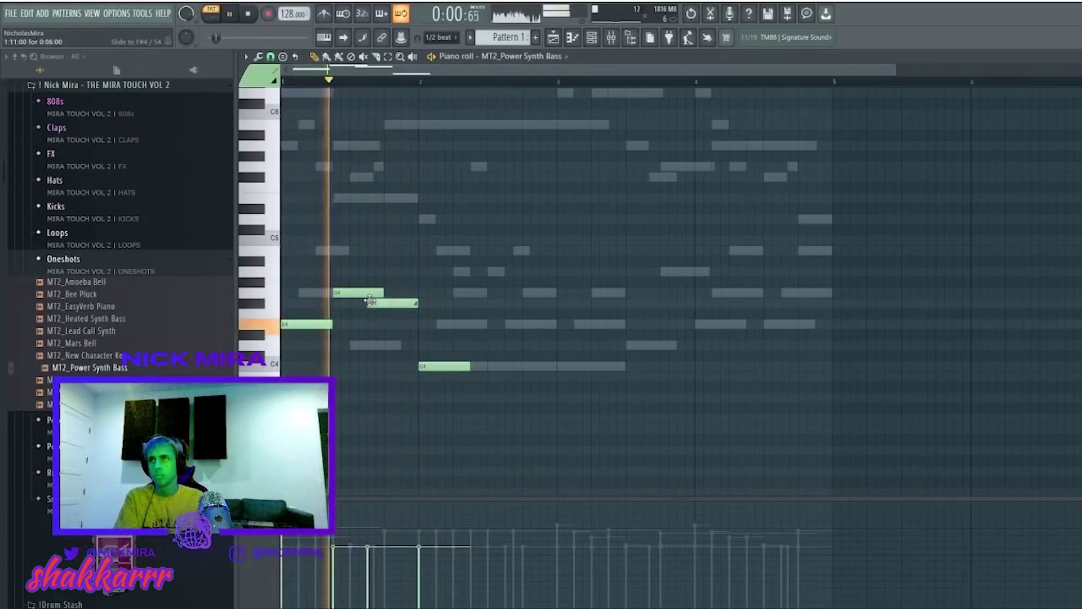
drag(416, 303, 374, 303)
click(403, 345)
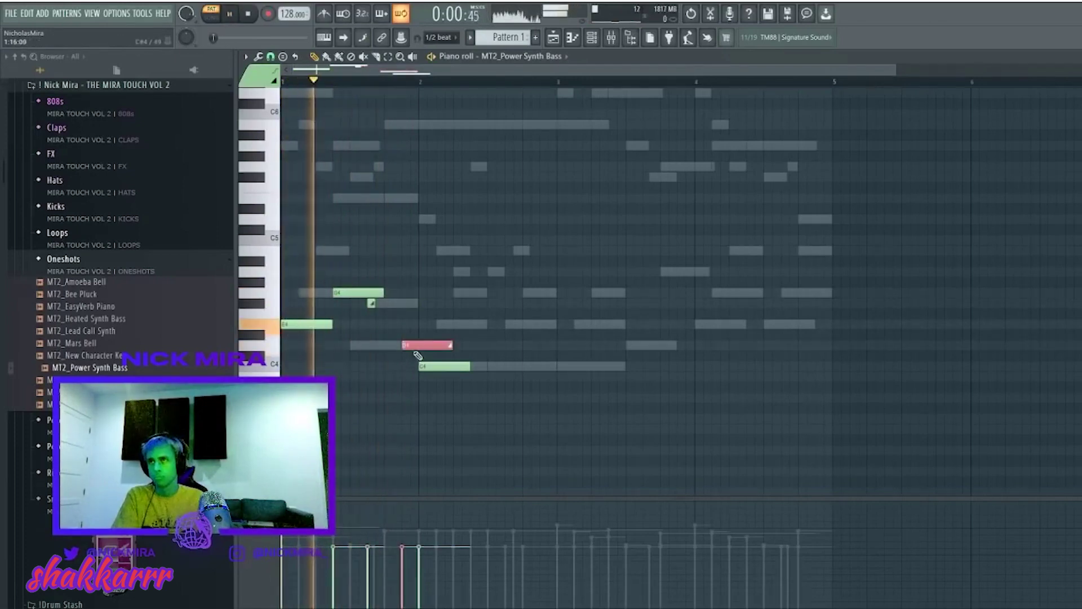
drag(451, 345, 405, 345)
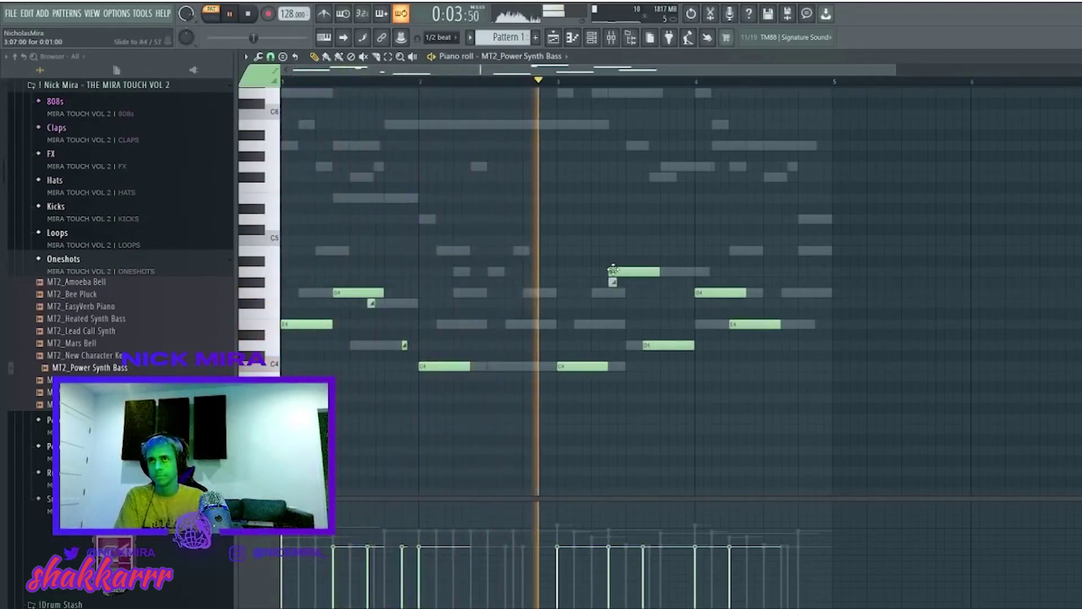
Place one-step slide notes on A4 and G4 in bar 3 and start bar 4 with the E4 bass note instead of G4
drag(655, 272, 647, 278)
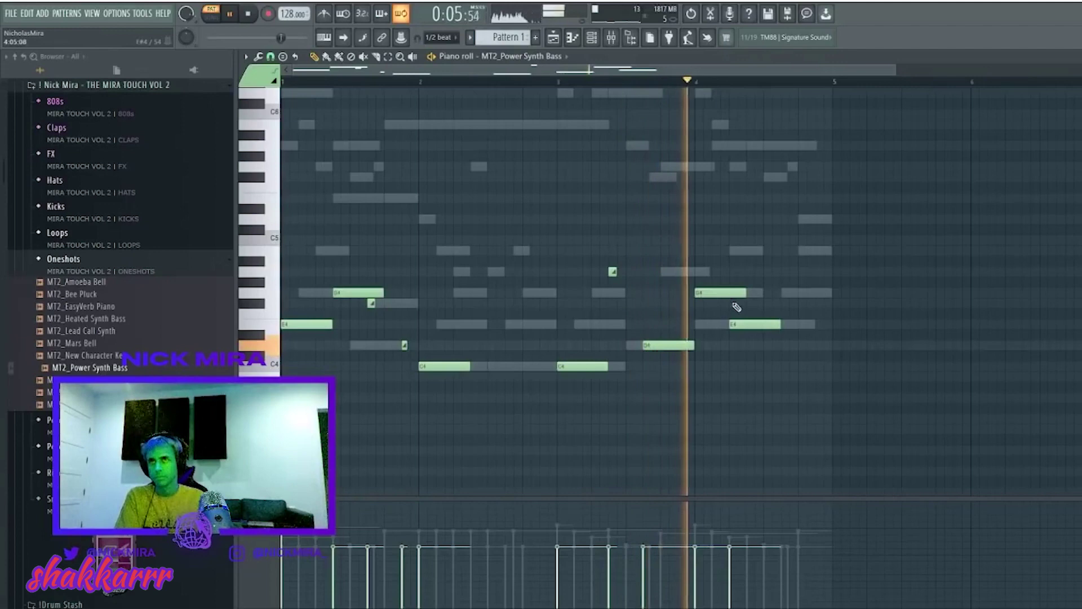
drag(744, 292, 671, 293)
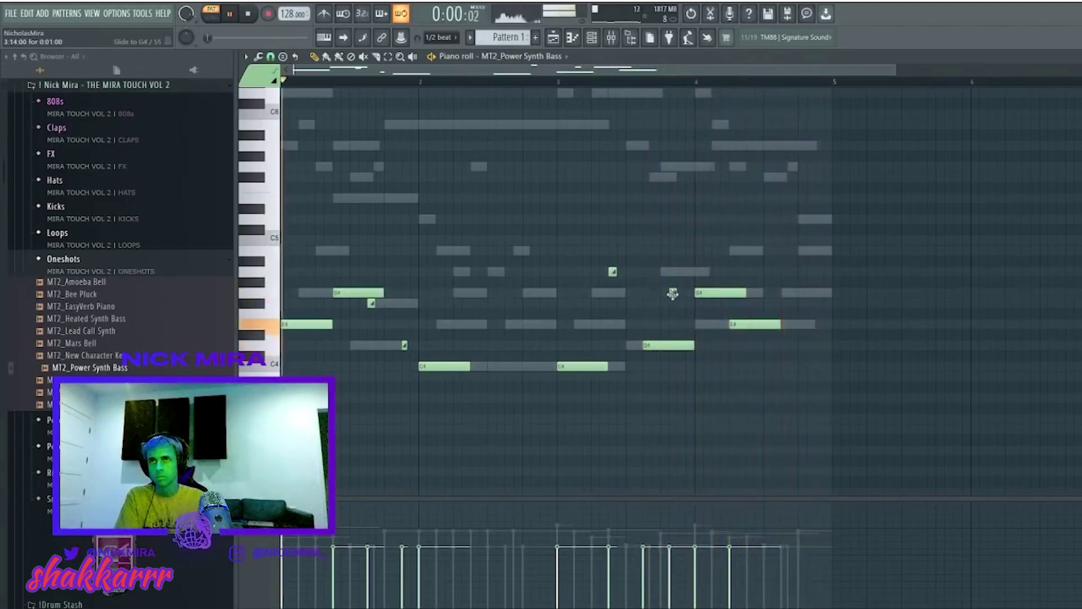
drag(749, 320, 715, 321)
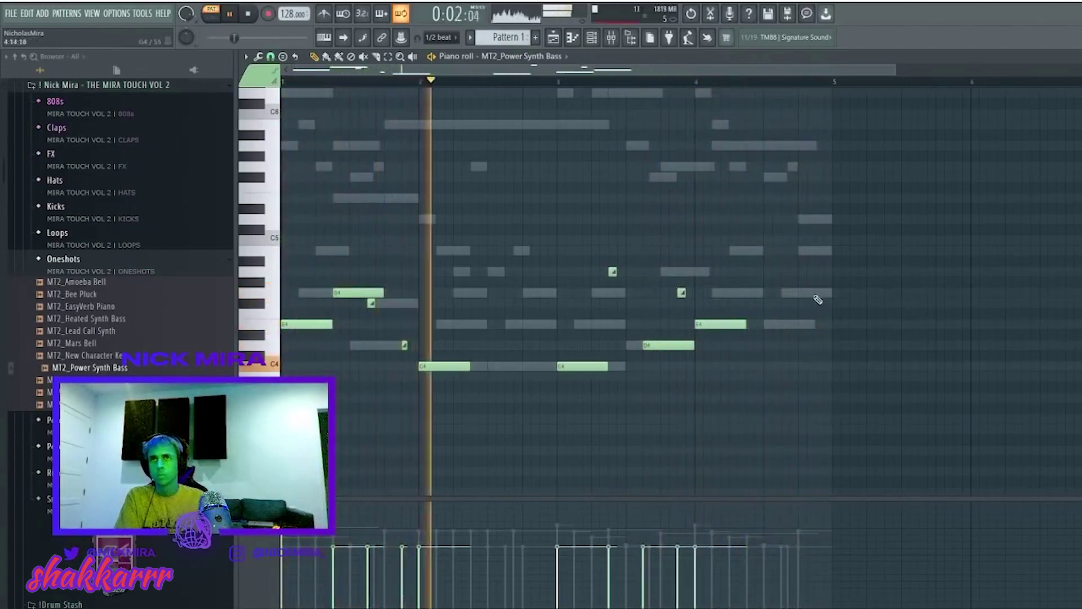
Raise all bass notes one octave at maximum velocity and make them legato up to bar 5, using a temporary G note there
click(834, 293)
key(ctrl+a)
key(ctrl+Up)
key(ctrl+l)
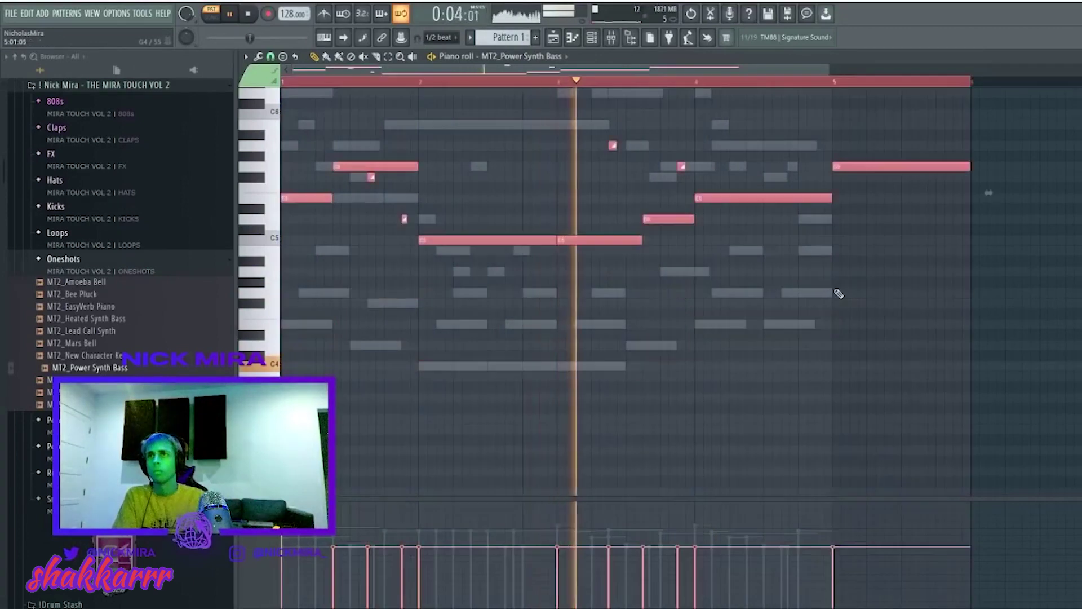
click(725, 253)
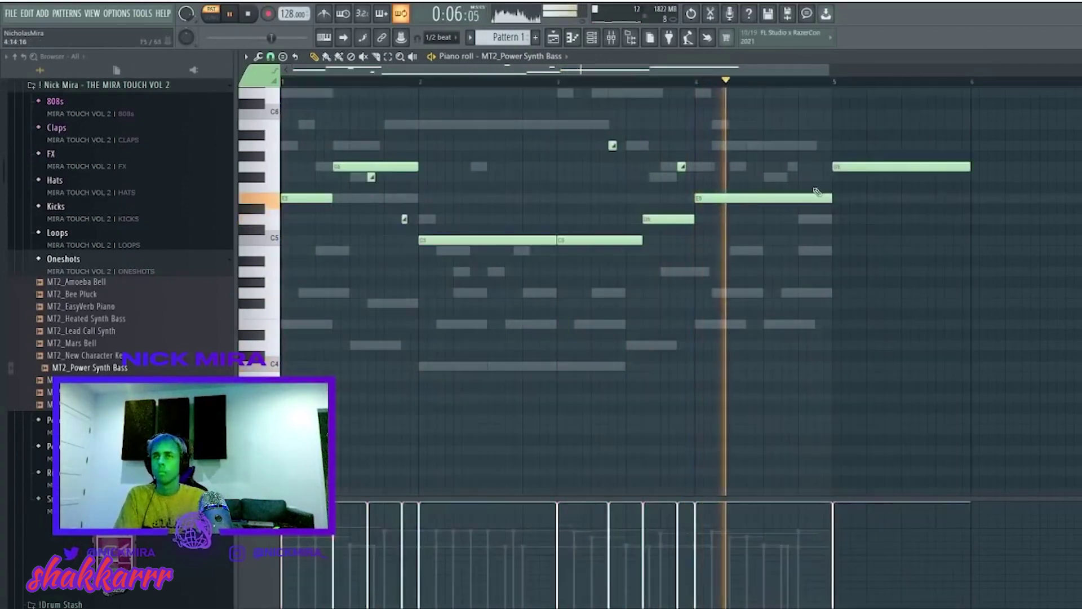
right_click(836, 167)
Turn the F#5 and D5 slide notes in bar 1 into regular notes and lower all bass notes one octave
scroll(615, 219, up, 2)
scroll(614, 219, up, 3)
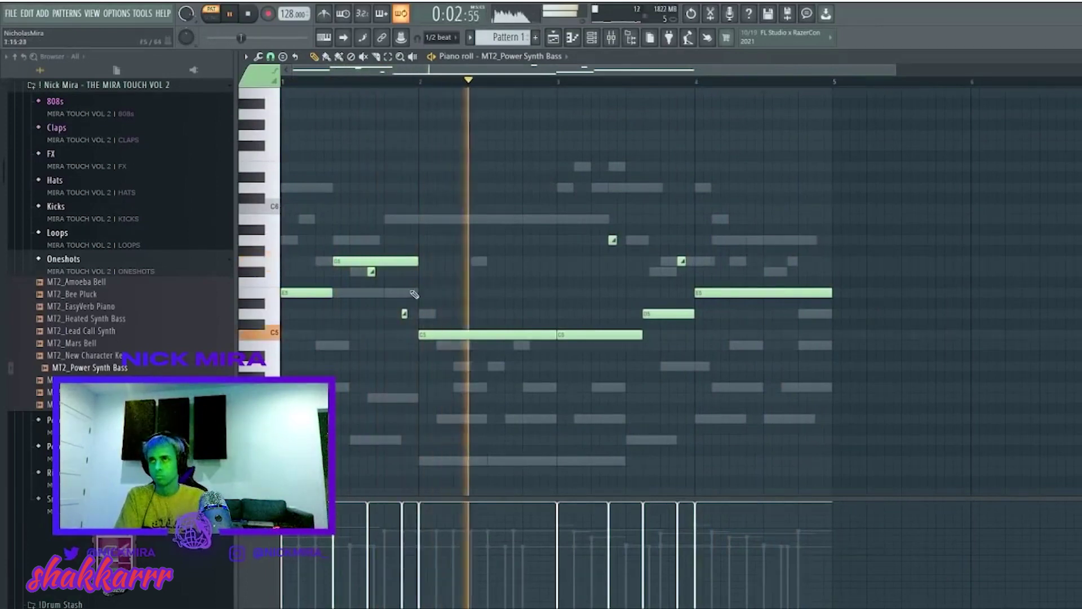
drag(370, 269, 406, 313)
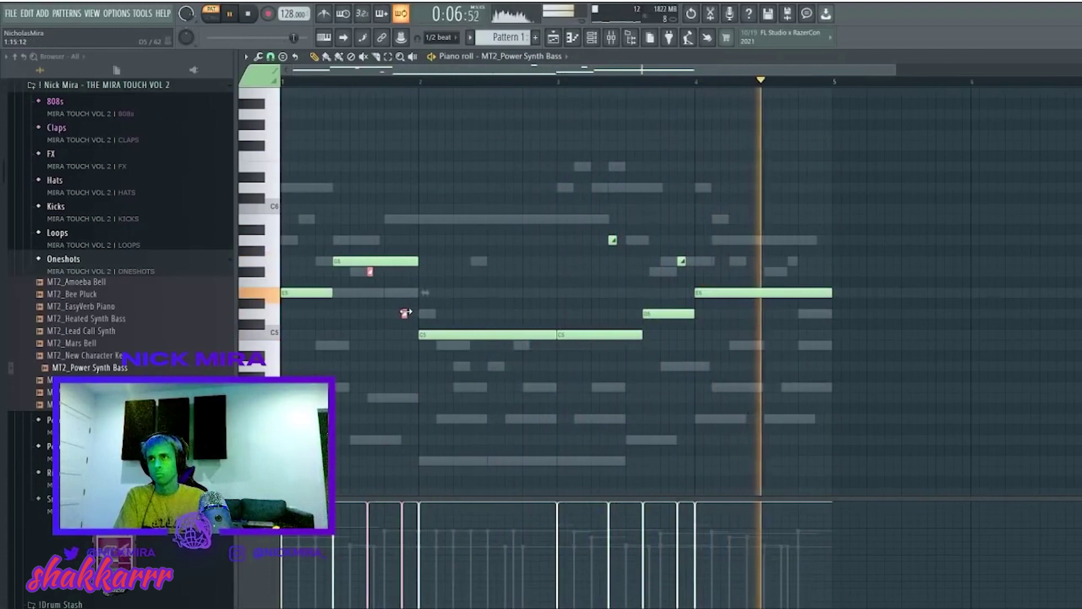
key(ctrl+a)
key(ctrl+Down)
key(ctrl+d)
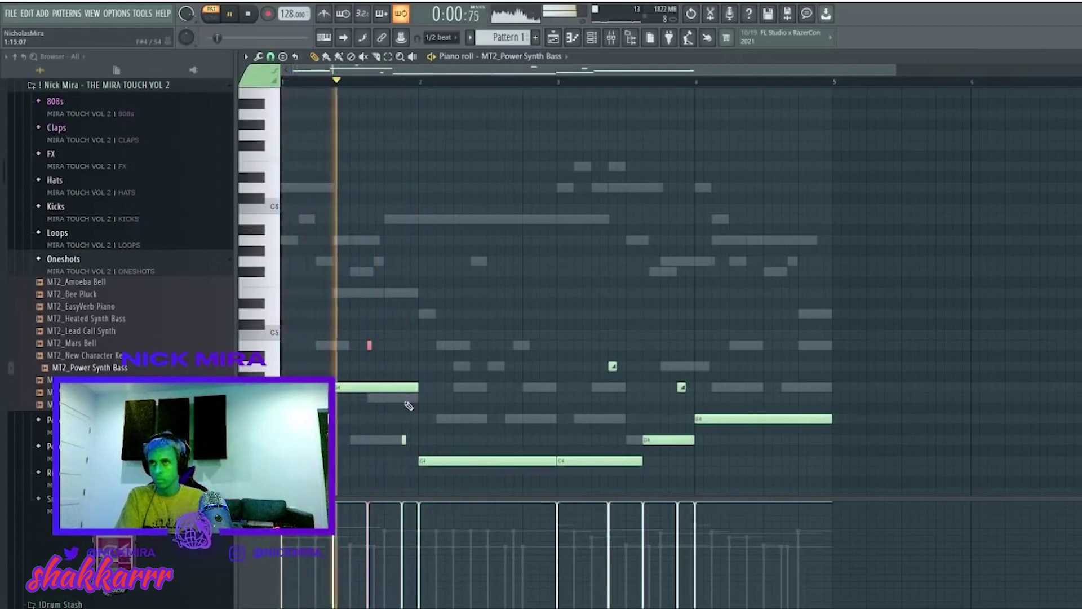
Move the long G4 bass note in bar 1 to D5 and mute the ZENOLOGY and Chromaphone 2 channels
key(space)
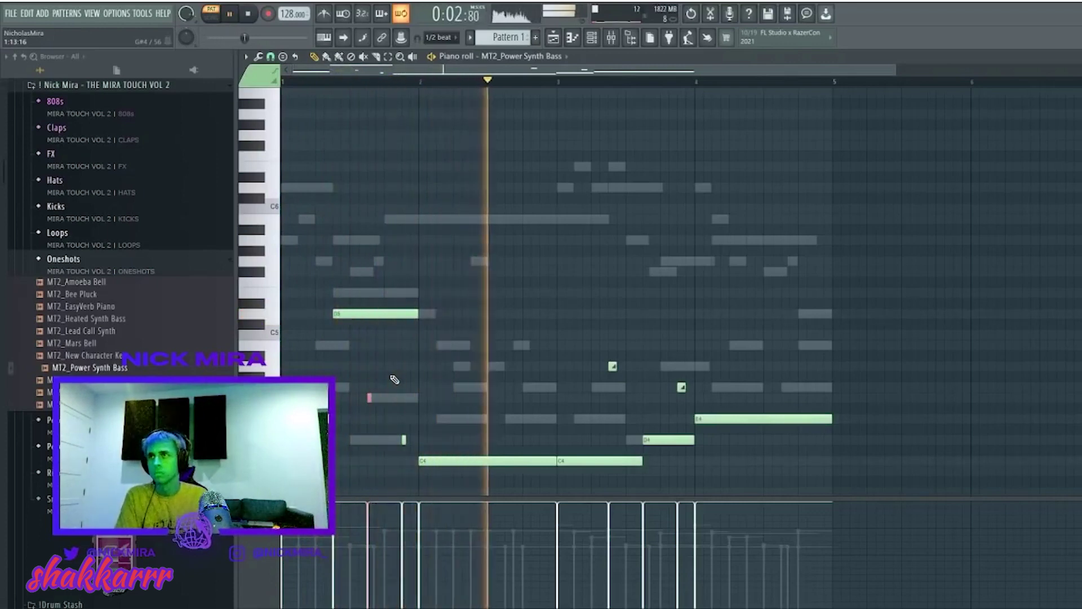
scroll(541, 293, down, 3)
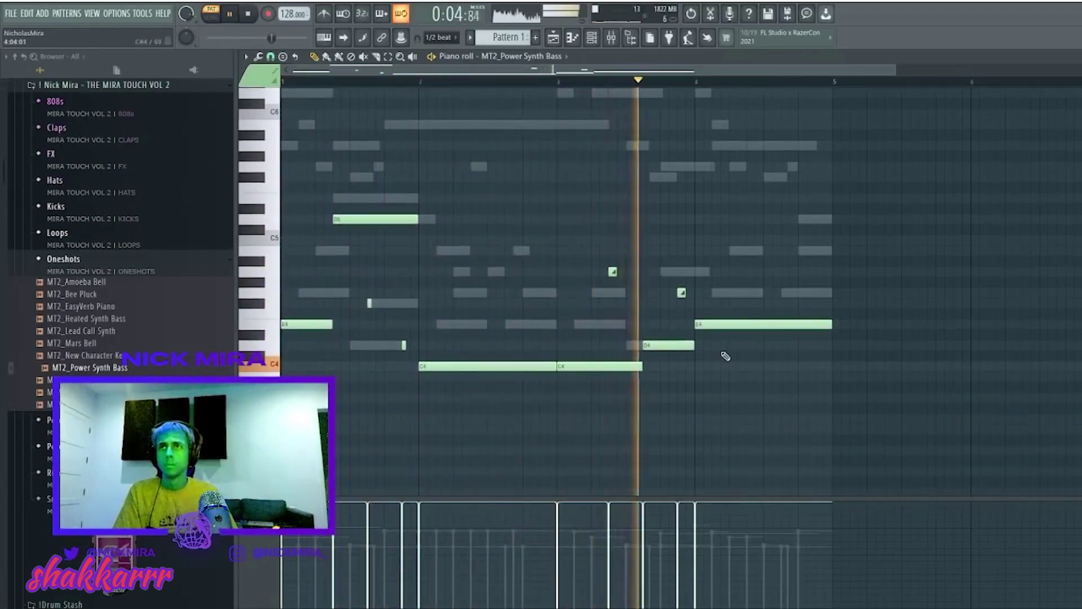
key(F5)
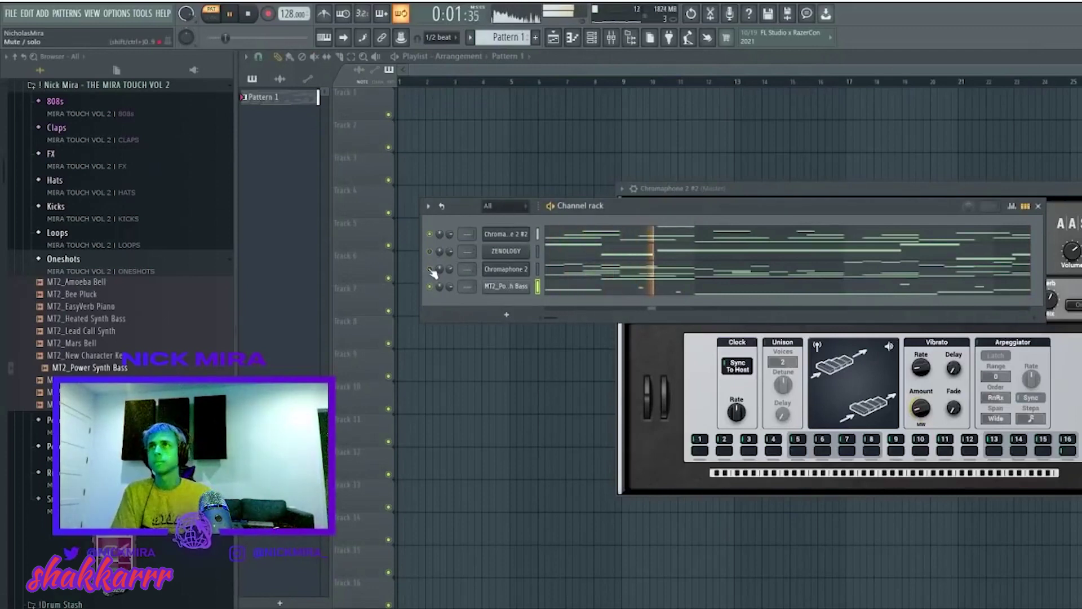
click(592, 291)
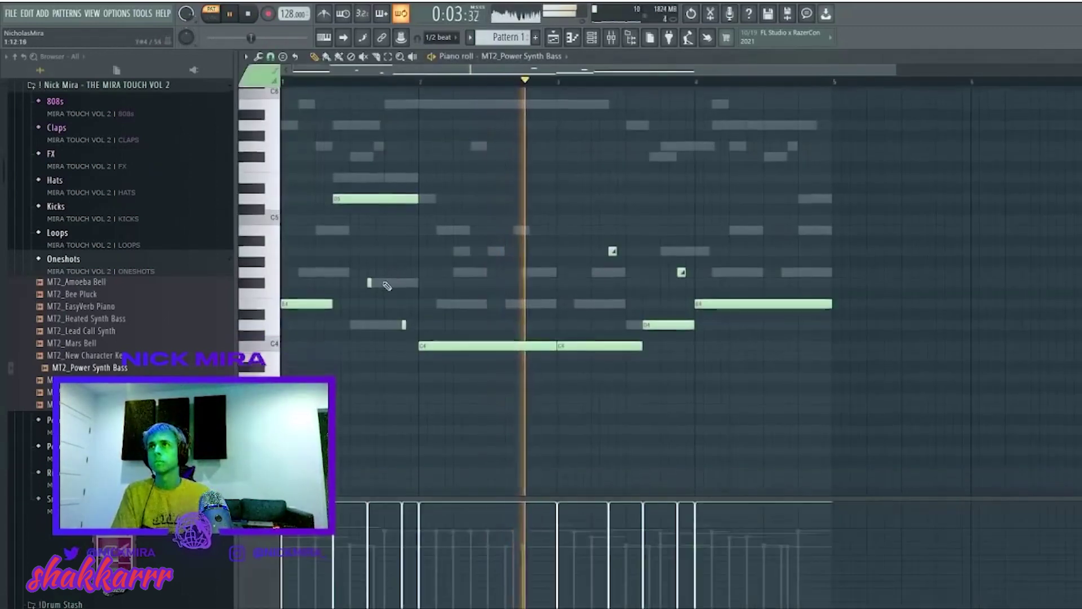
Lower the long D5 bass note in bar 1 to E4 and add a short D4 note at the middle of the bar
click(397, 183)
key(shift+Down)
key(shift+Up)
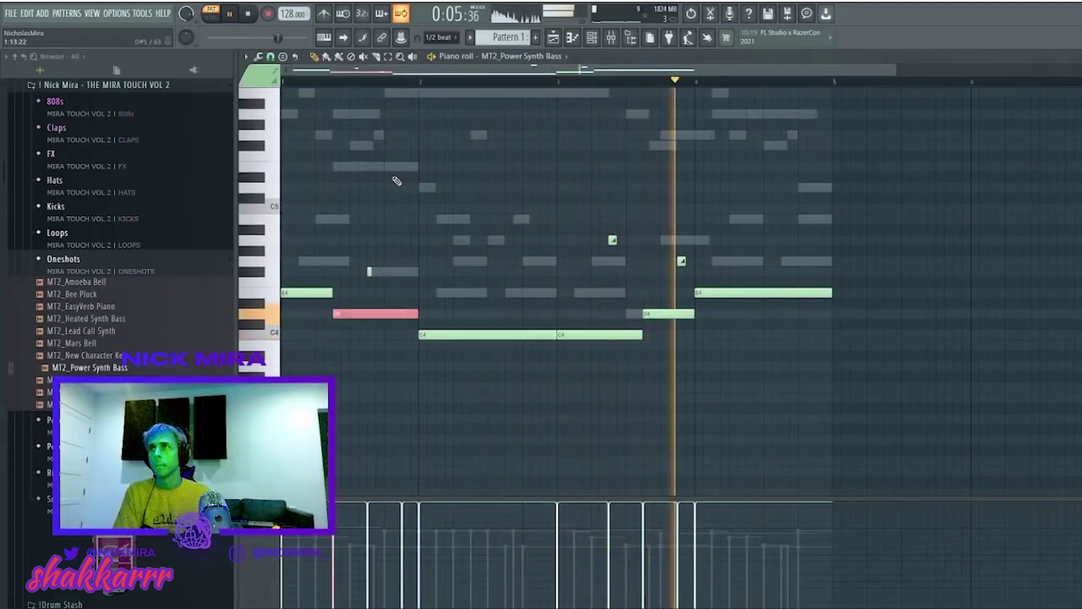
key(shift+Up)
key(shift+Up)
key(ctrl+d)
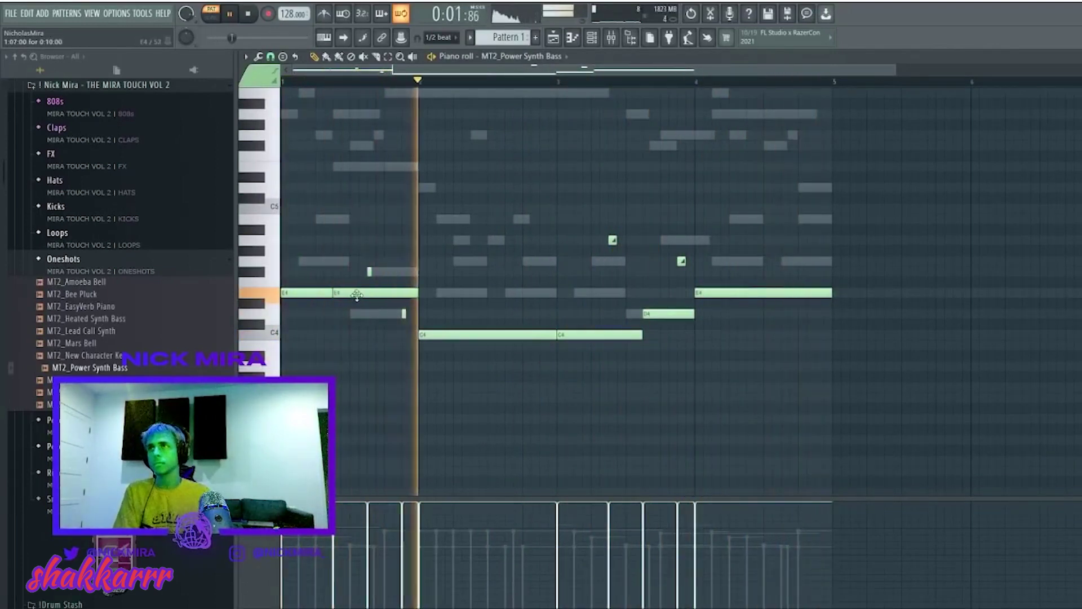
click(368, 294)
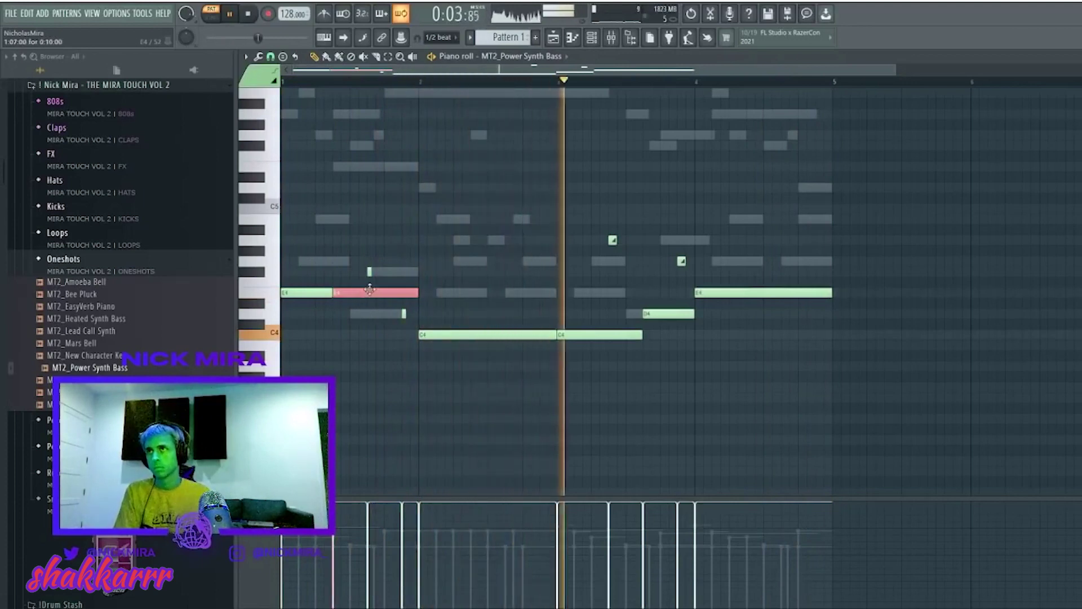
key(ctrl+d)
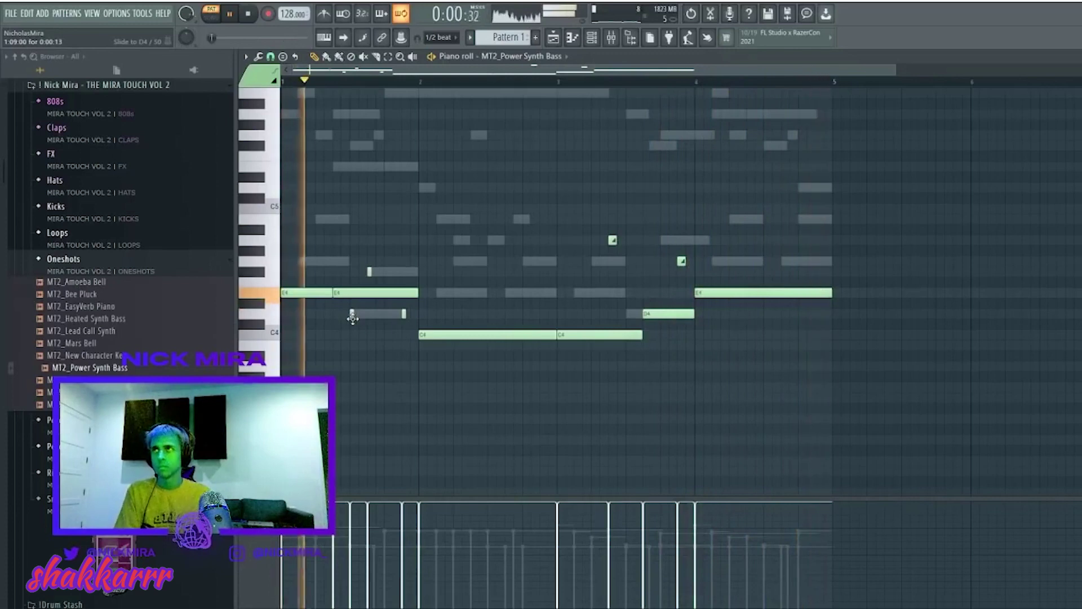
Enable the volume envelope on the MT2_Power Synth Bass channel with a minimal attack and 0% release
key(F7)
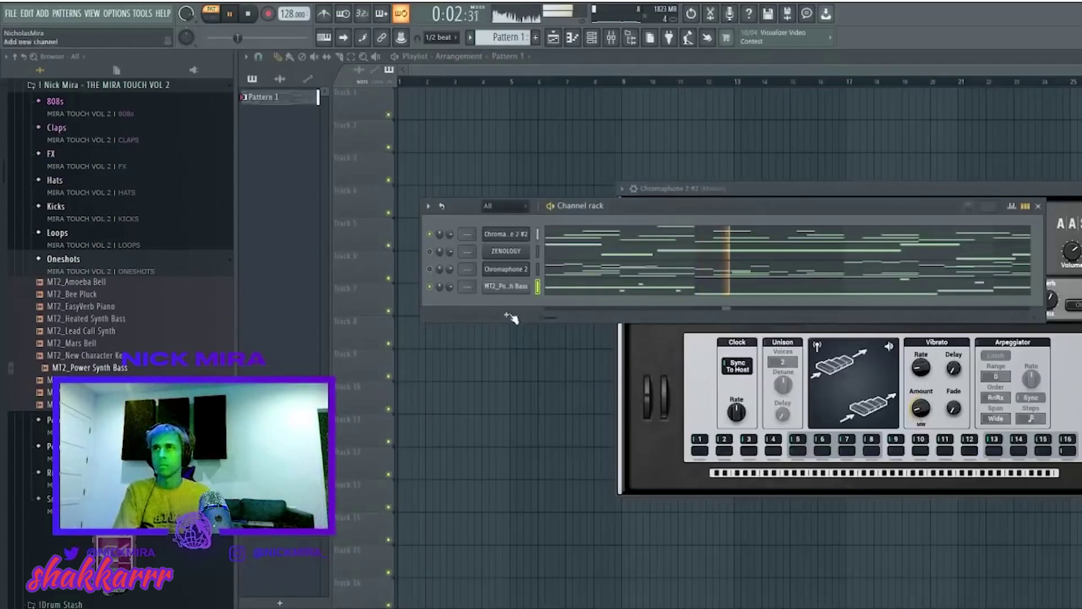
click(524, 291)
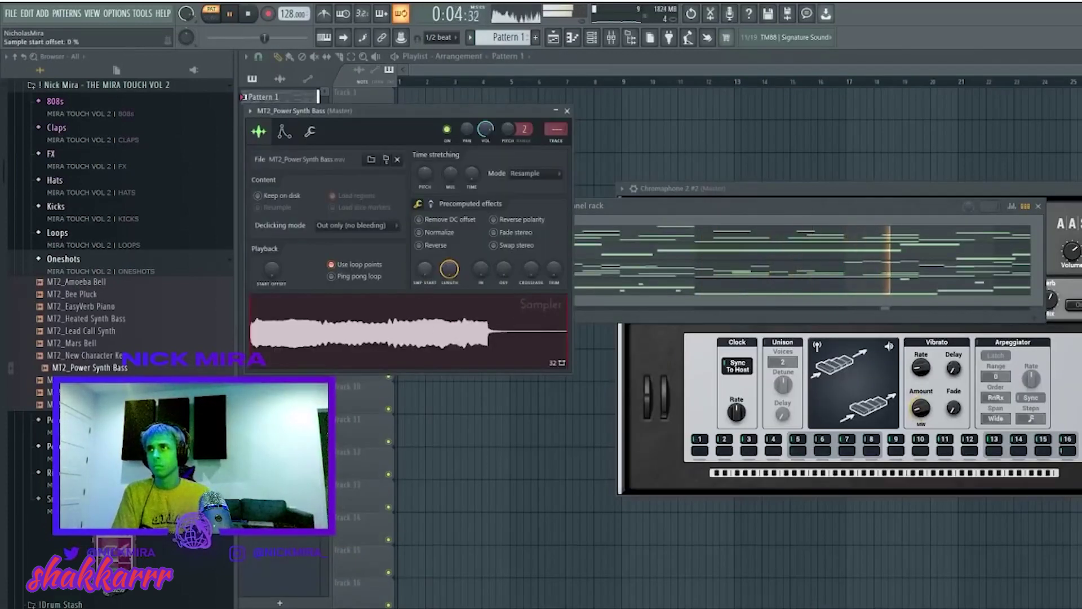
click(284, 133)
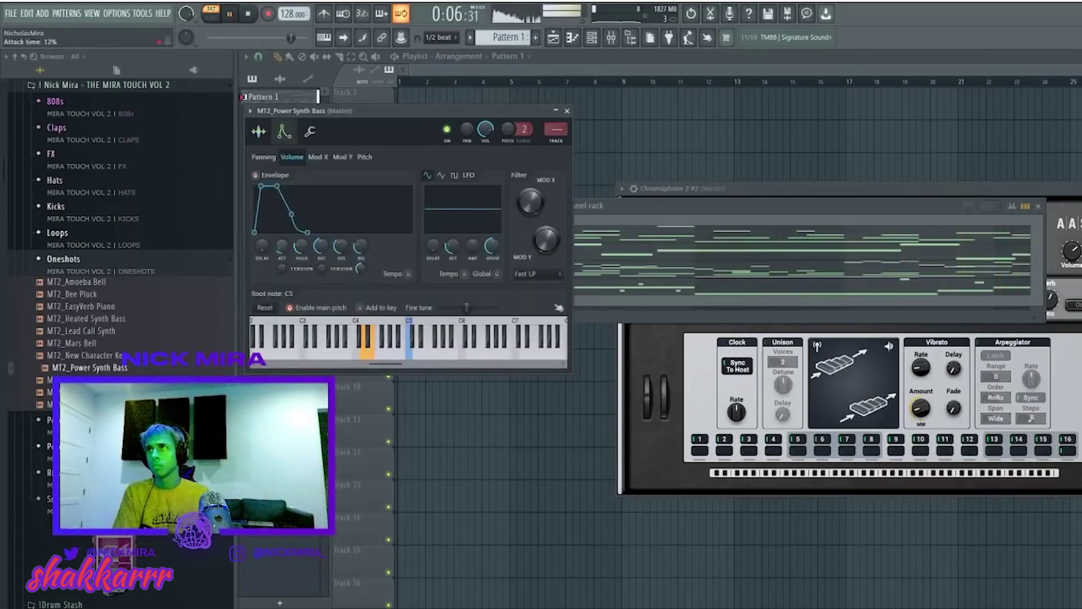
click(310, 158)
click(287, 158)
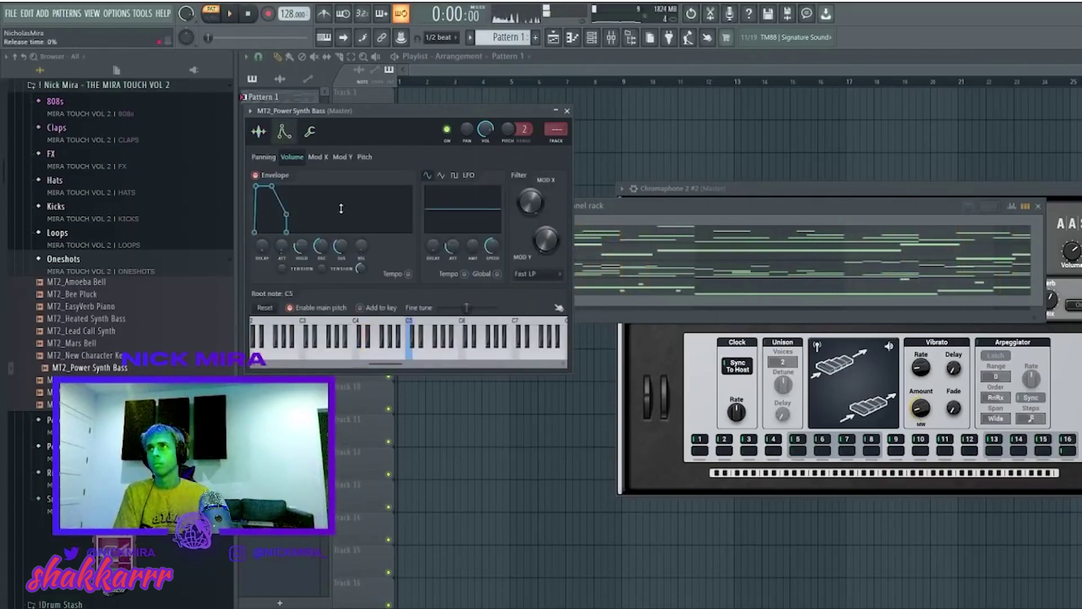
click(259, 132)
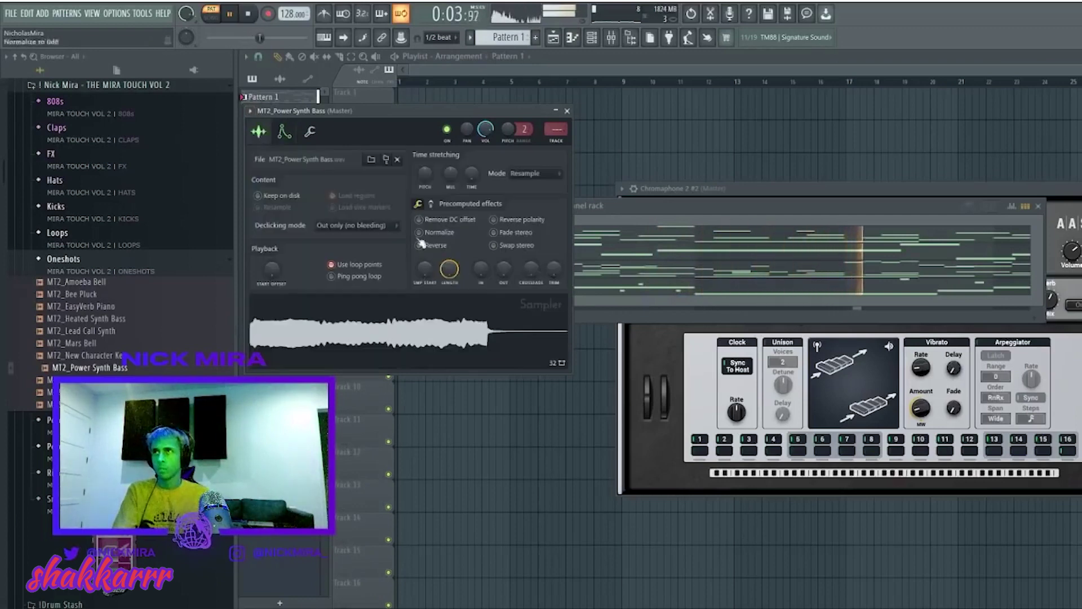
click(567, 111)
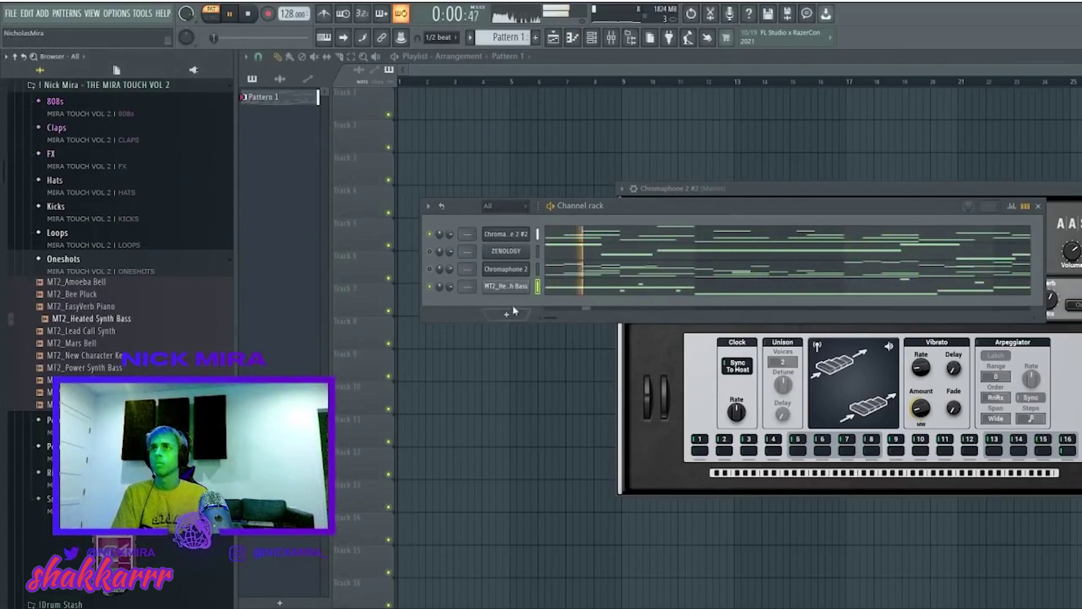
Swap the bass sample for MT2_Heated Synth Bass and raise its notes one octave, removing the short F#5 in bar 1
click(598, 287)
key(space)
key(ctrl+Up)
key(space)
key(space)
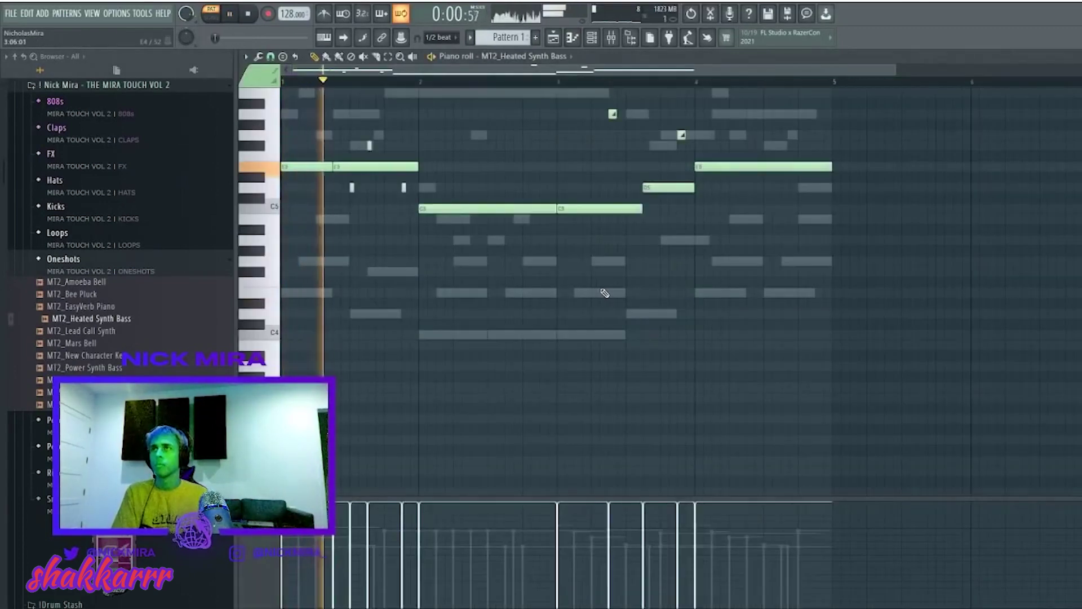
key(space)
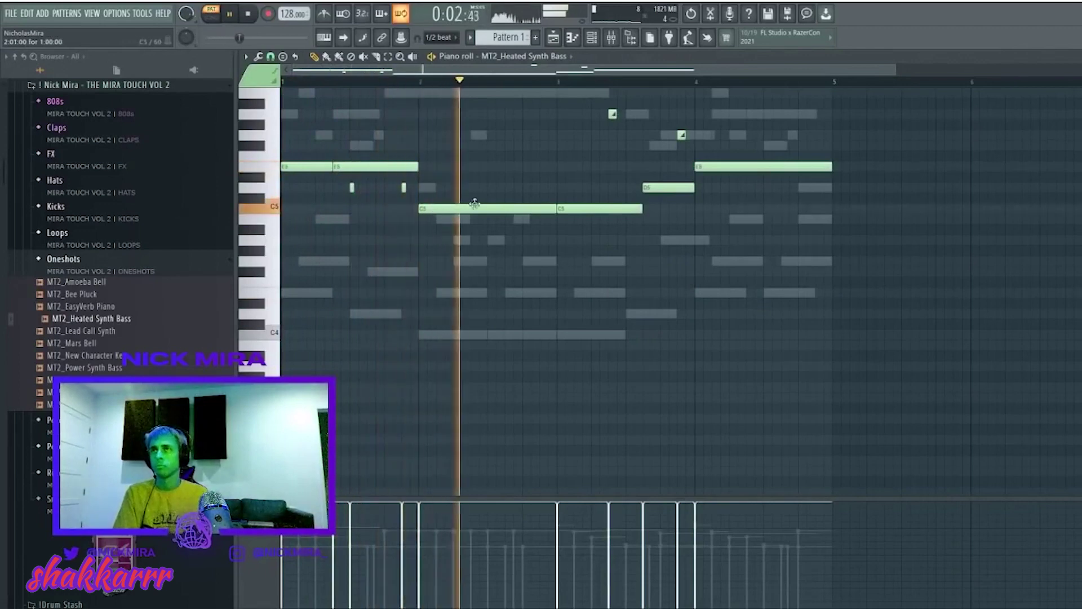
Mute Chromaphone 2 #2, unmute ZENOLOGY and route it to mixer track 1
key(F7)
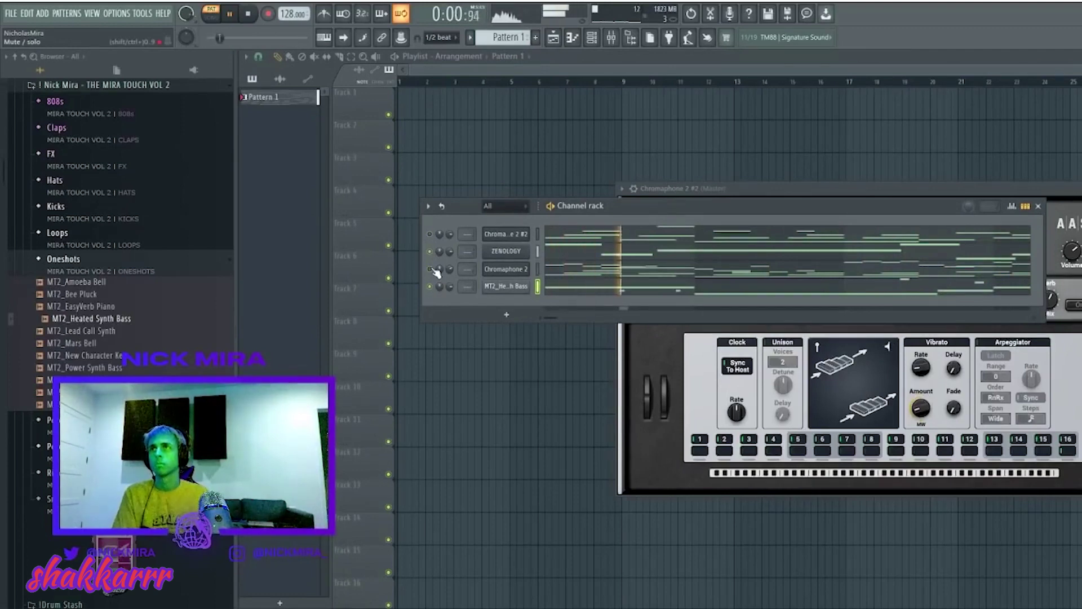
click(549, 253)
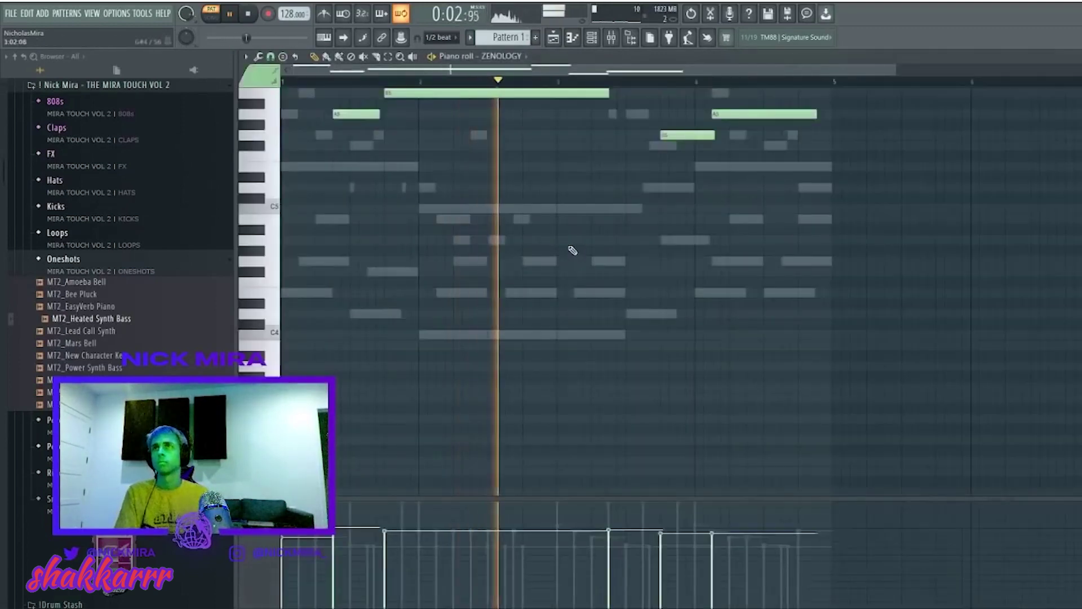
key(F7)
key(F9)
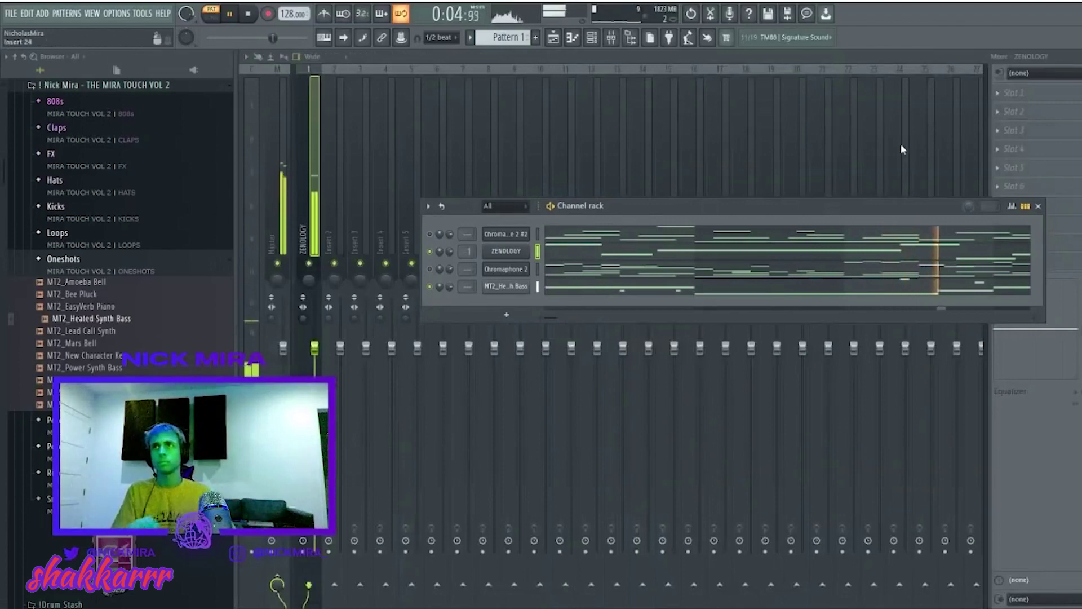
Load PanMan in slot 2 and Fruity Reeverb 2 in slot 3 of the ZENOLOGY mixer track, then reopen PanMan
key(F6)
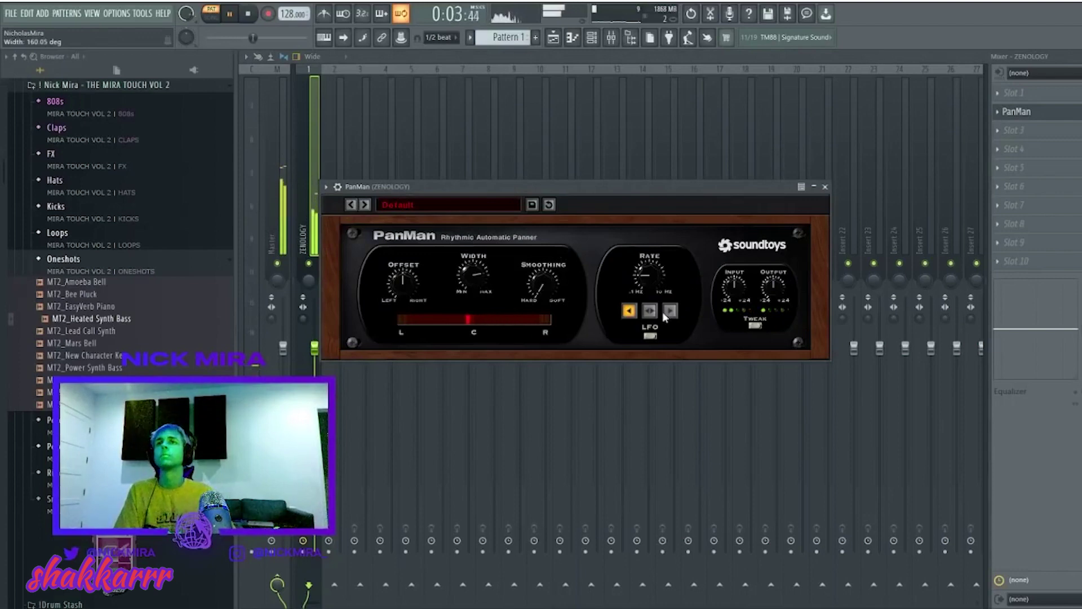
key(Escape)
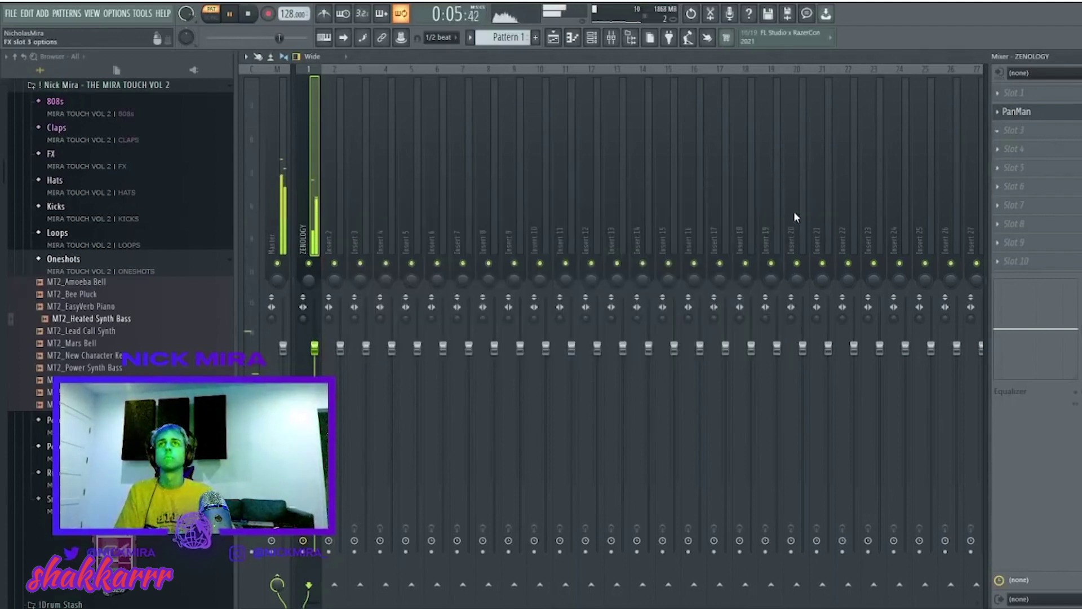
key(Escape)
click(1017, 111)
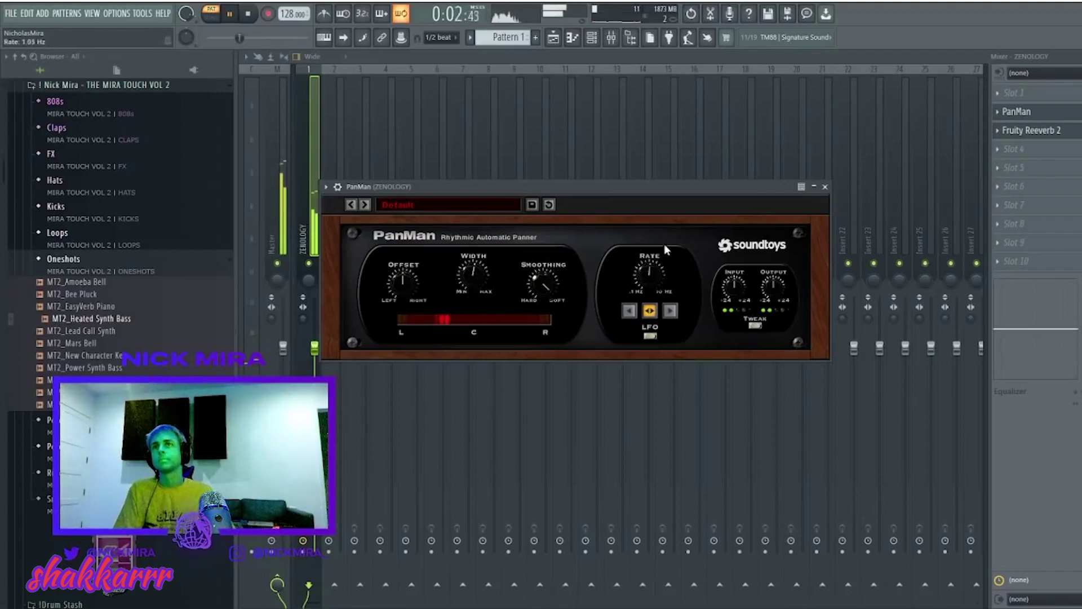
Adjust PanMan's rate and width and set its smoothing to 0.44
drag(543, 361, 536, 277)
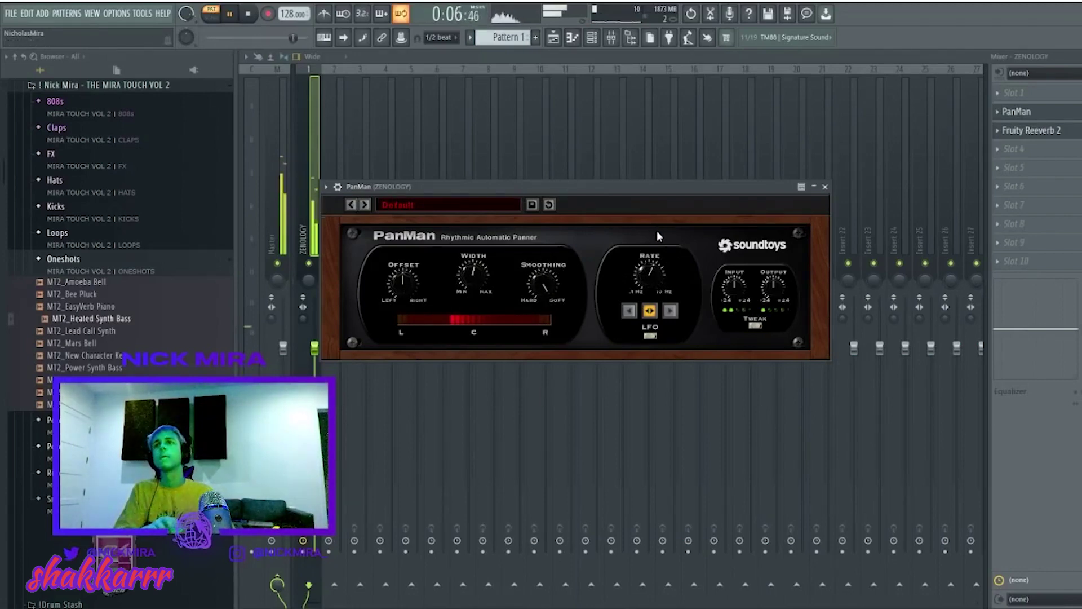
drag(648, 269, 650, 256)
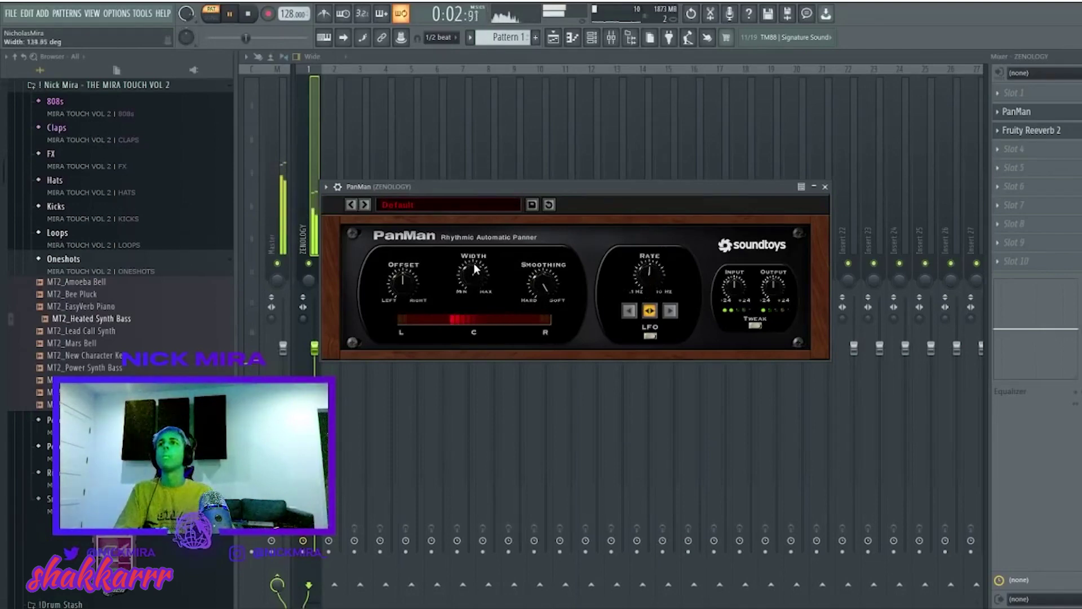
drag(480, 251, 485, 235)
mouse_move(638, 278)
mouse_down()
mouse_move(651, 303)
mouse_move(648, 279)
mouse_up()
drag(543, 283, 546, 293)
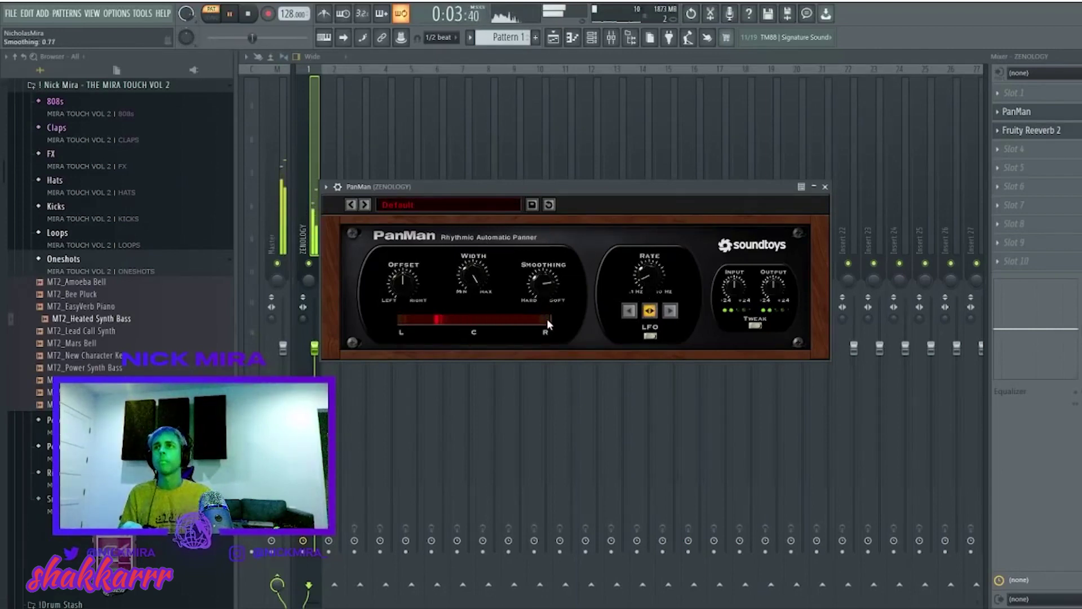
drag(546, 285, 547, 303)
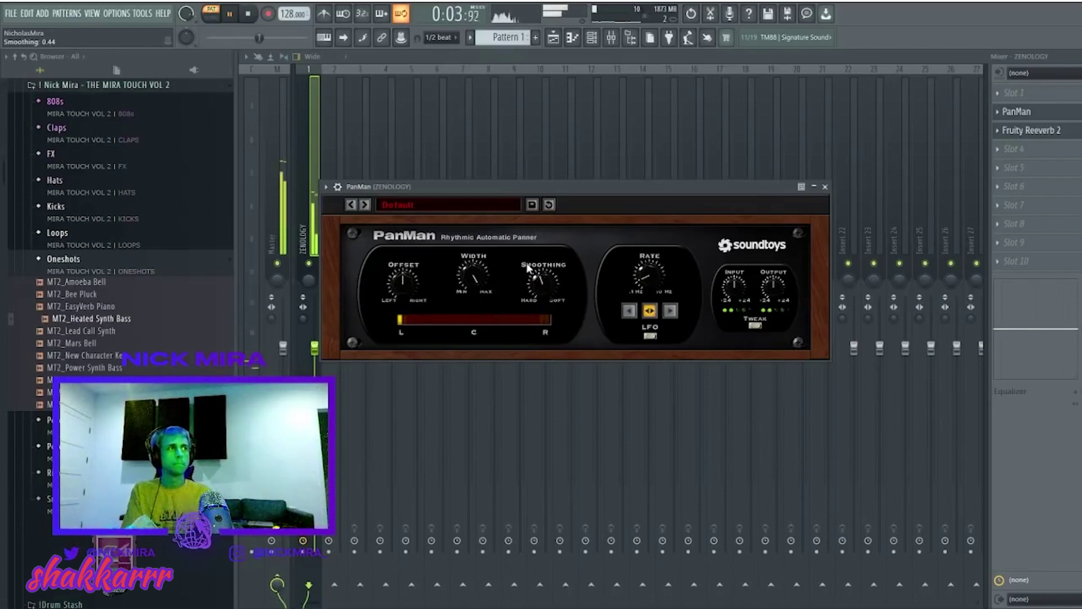
Unmute all four channels in the Channel rack, including both Chromaphone 2 layers, ZENOLOGY and the synth bass
click(572, 37)
click(591, 37)
click(429, 251)
click(430, 269)
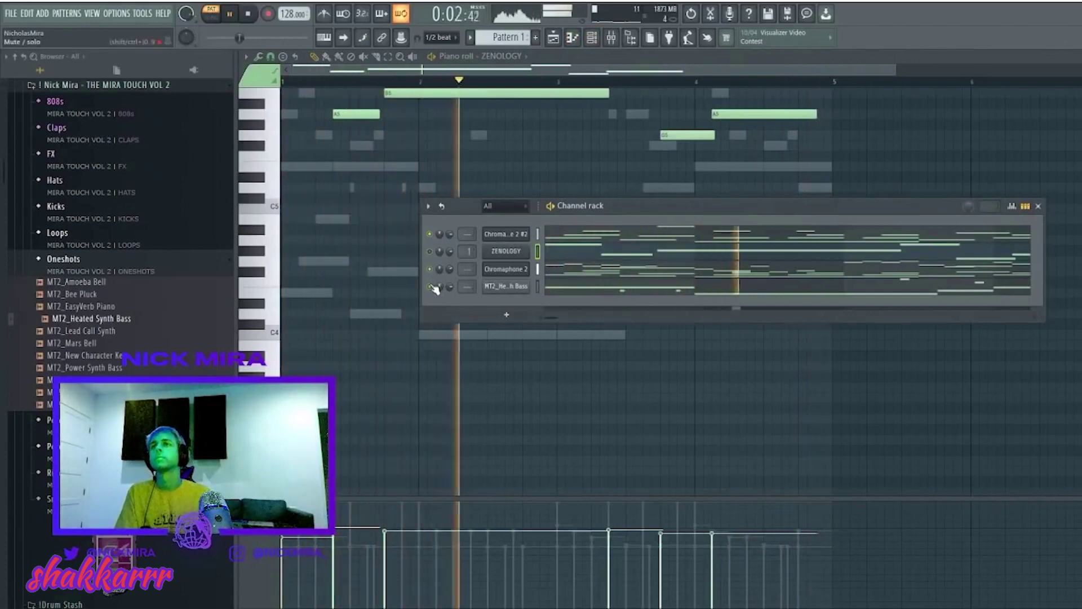
click(429, 252)
click(430, 287)
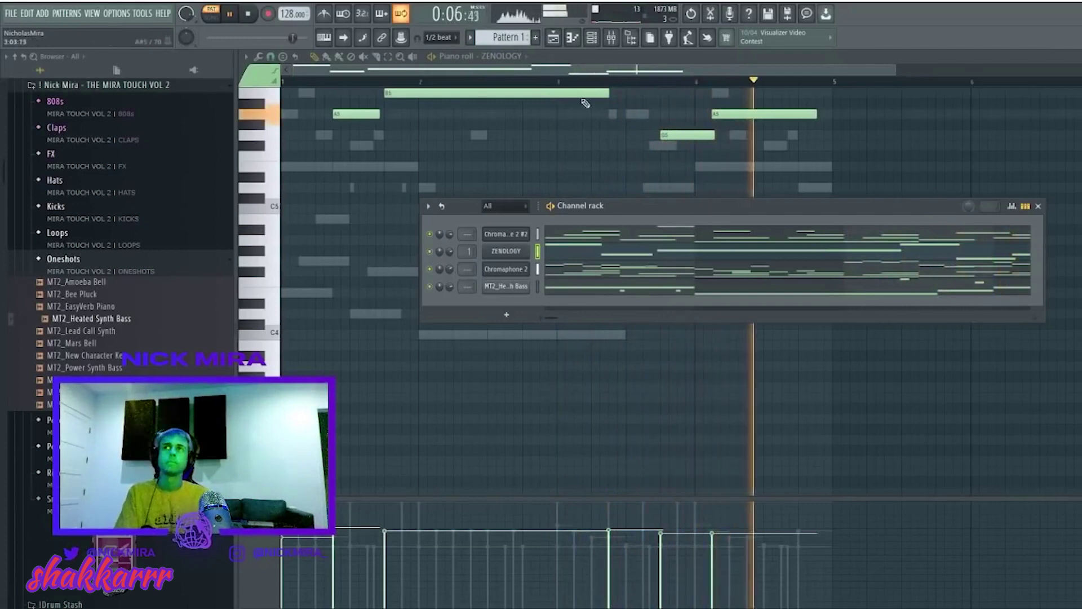
Lay Pattern 1 out in the playlist split by channel onto tracks 1 to 4, and duplicate the four clips to bar 5
click(554, 40)
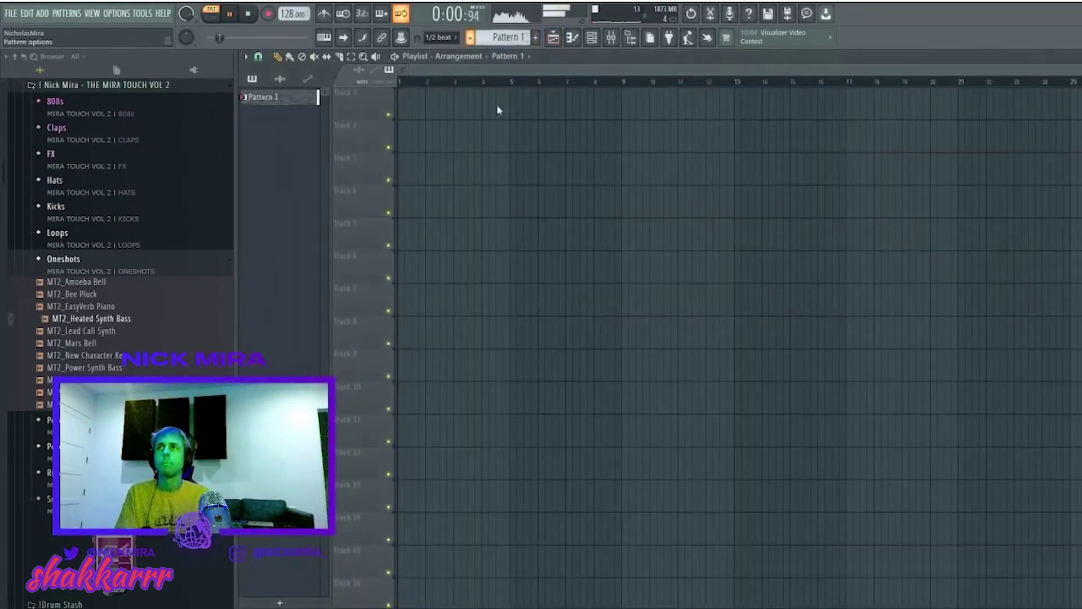
drag(285, 149, 456, 214)
key(l)
key(ctrl+b)
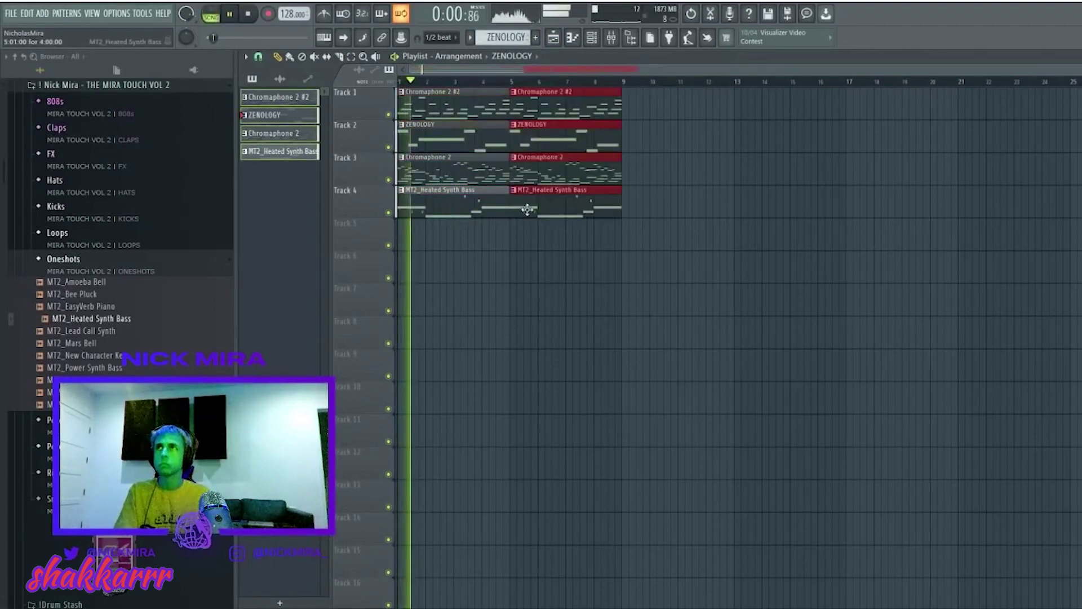
Delete the MT2_Heated Synth Bass and ZENOLOGY clips at bar 1
click(466, 180)
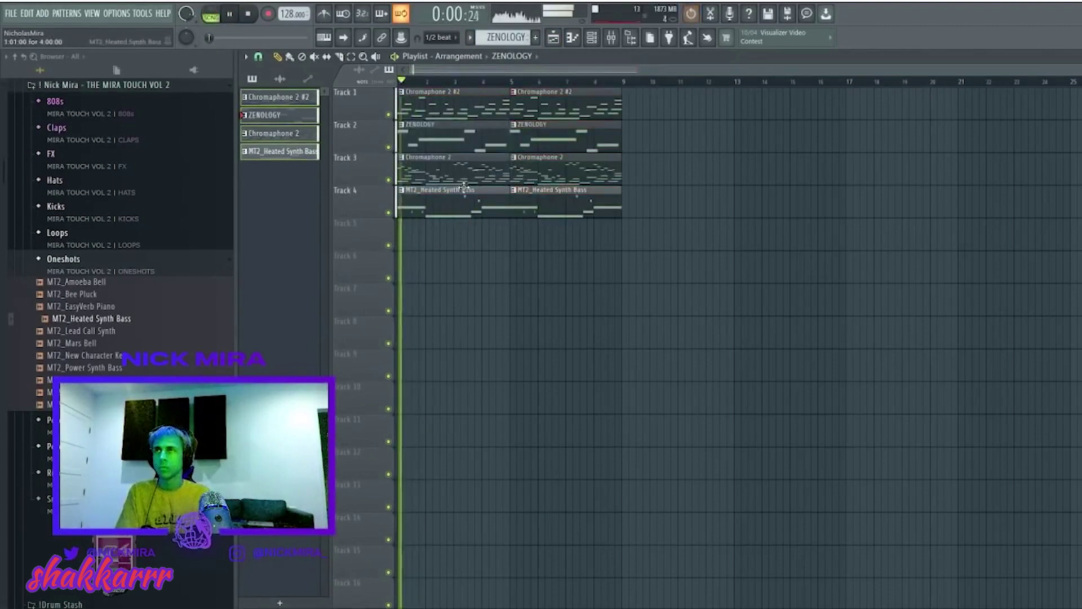
right_click(466, 203)
right_click(468, 138)
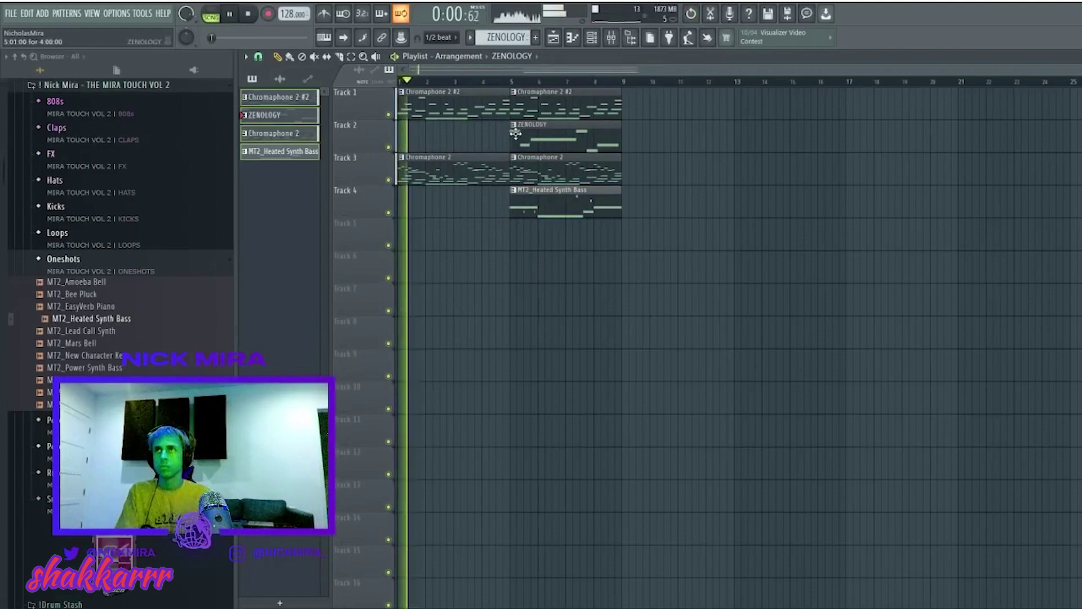
Duplicate the eight-bar arrangement to bar 9 and delete the Chromaphone 2 #2 clip at bar 1
key(ctrl+a)
key(ctrl+b)
scroll(556, 86, down, 2)
click(442, 106)
right_click(445, 104)
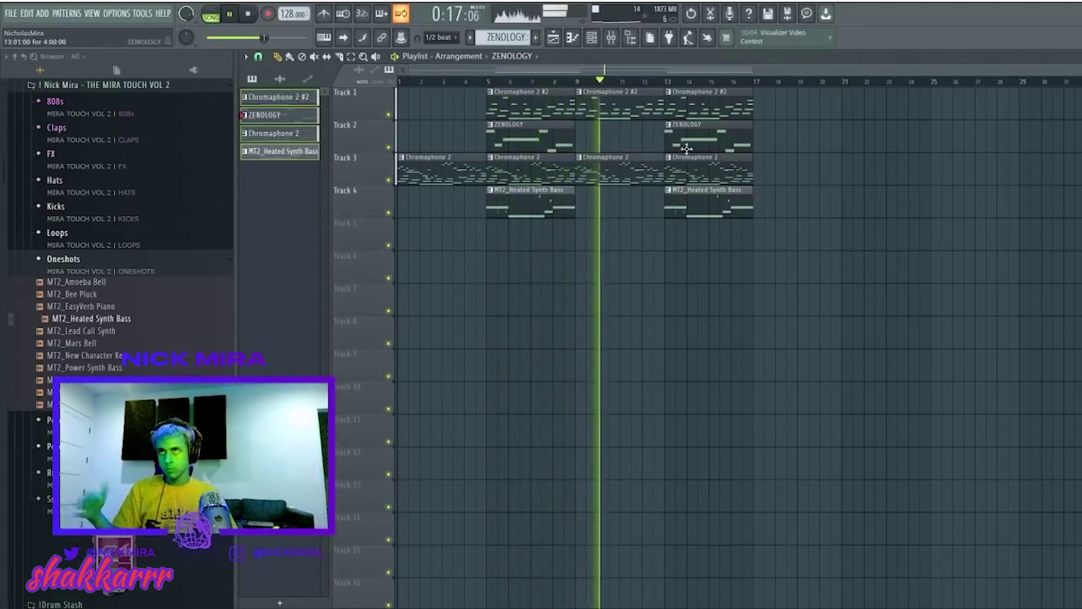
Replace the Chromaphone 2 #2 clip at bar 9 with a ZENOLOGY clip and delete the Chromaphone 2 clip at bar 13
drag(664, 152, 518, 139)
key(Delete)
key(ctrl+b)
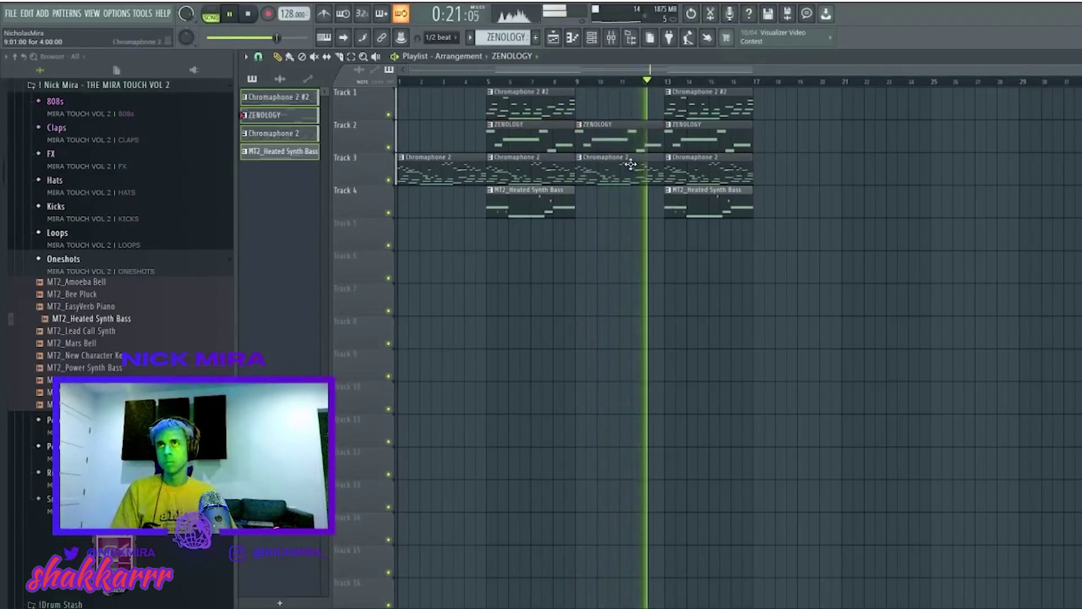
right_click(701, 163)
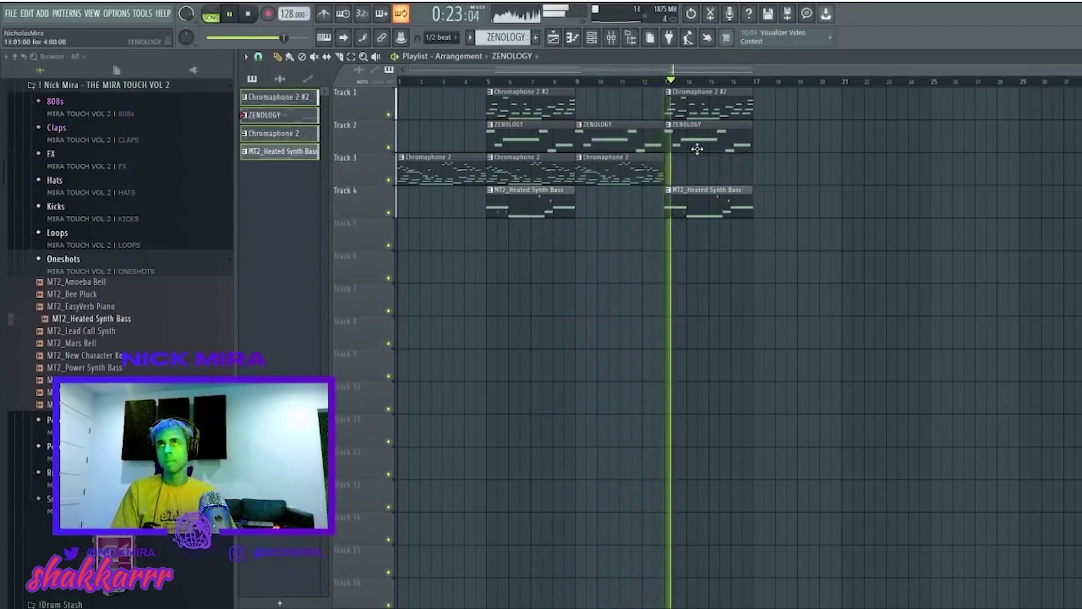
Duplicate the bar 13 section to bar 17 and delete the ZENOLOGY and Chromaphone 2 clips at bar 9
drag(754, 186, 665, 88)
key(ctrl+b)
drag(603, 132, 614, 169)
key(Delete)
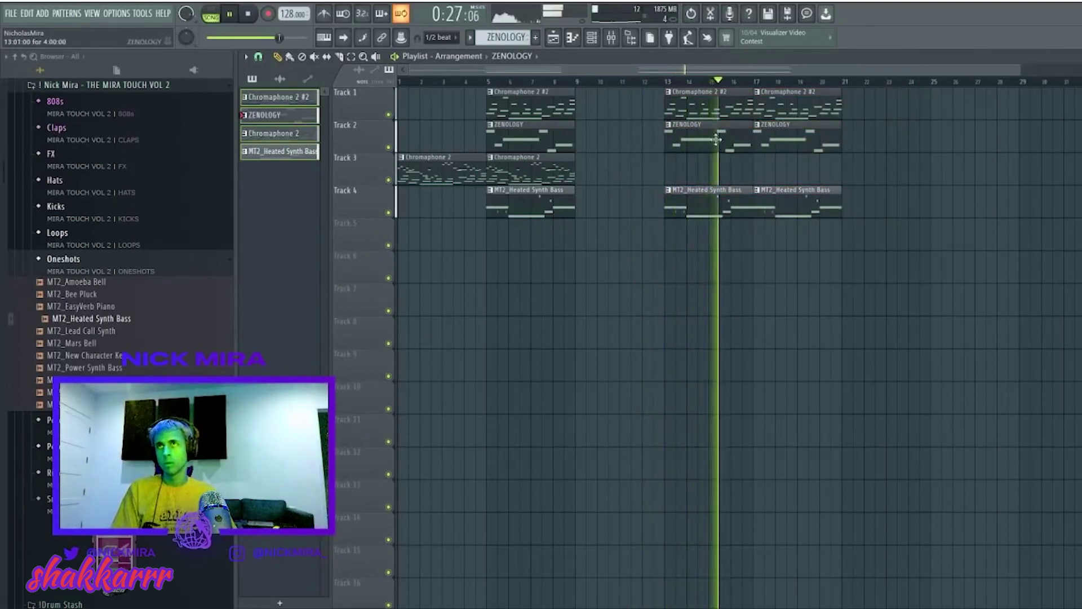
Copy the two Chromaphone 2 clips from bars 1–8 to bars 21–28 on track 3
drag(660, 88, 846, 219)
click(558, 138)
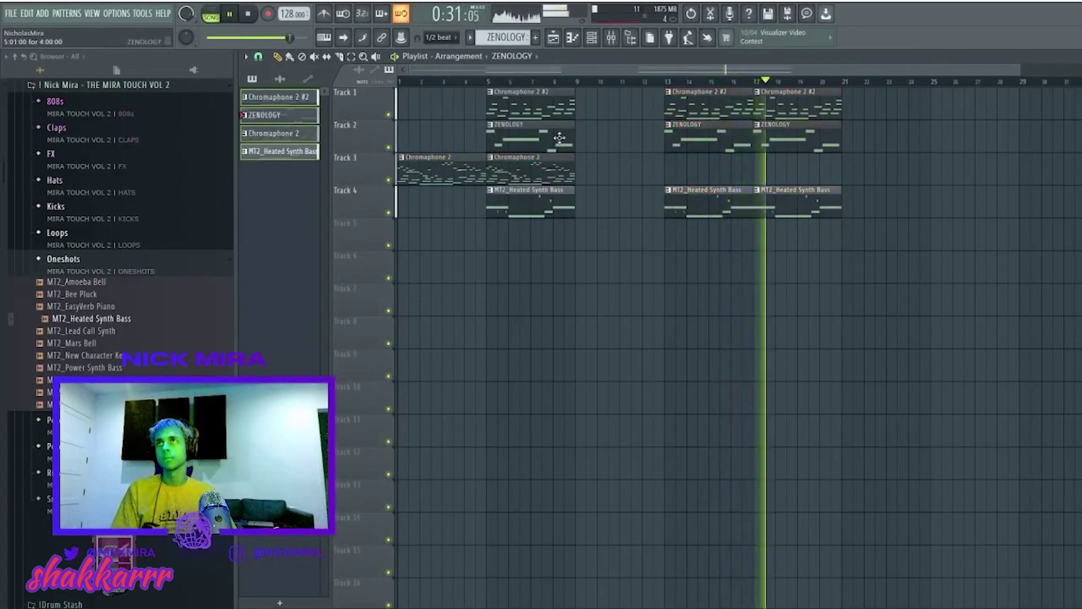
drag(547, 155, 907, 167)
Duplicate the Chromaphone 2 #2 and ZENOLOGY clips of bars 13–20 to bar 21, and delete the ZENOLOGY clip at bar 21
drag(845, 98, 665, 107)
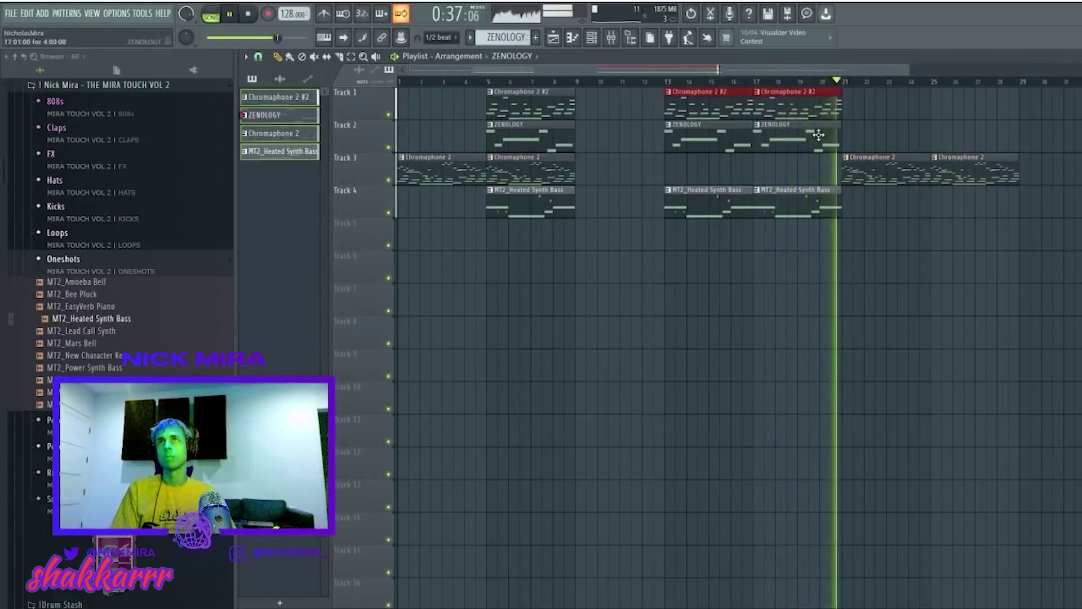
key(ctrl+b)
drag(839, 121, 635, 128)
key(ctrl+b)
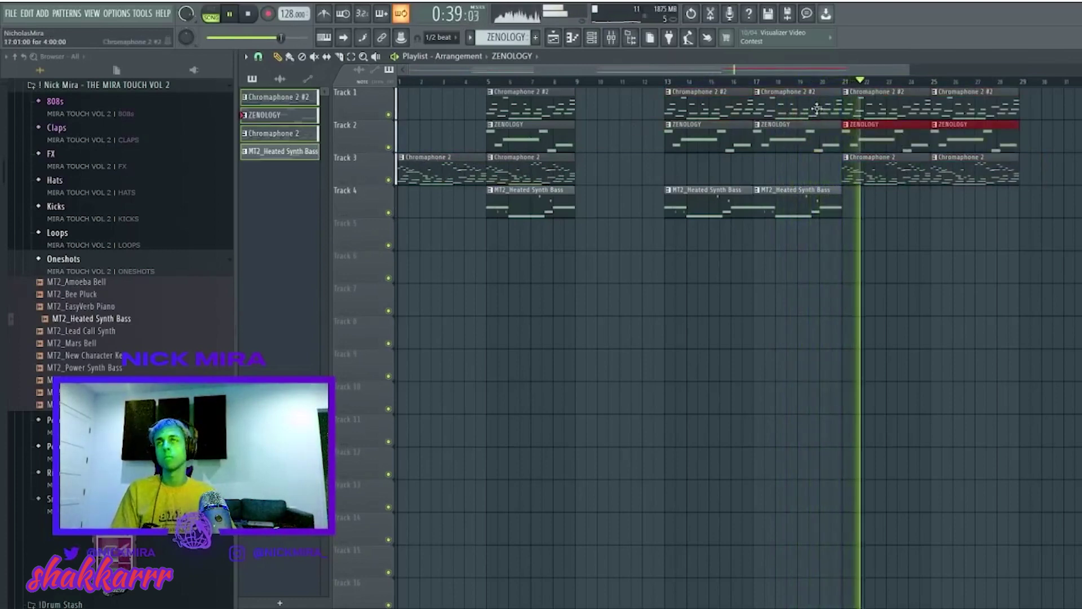
right_click(902, 140)
scroll(777, 139, down, 2)
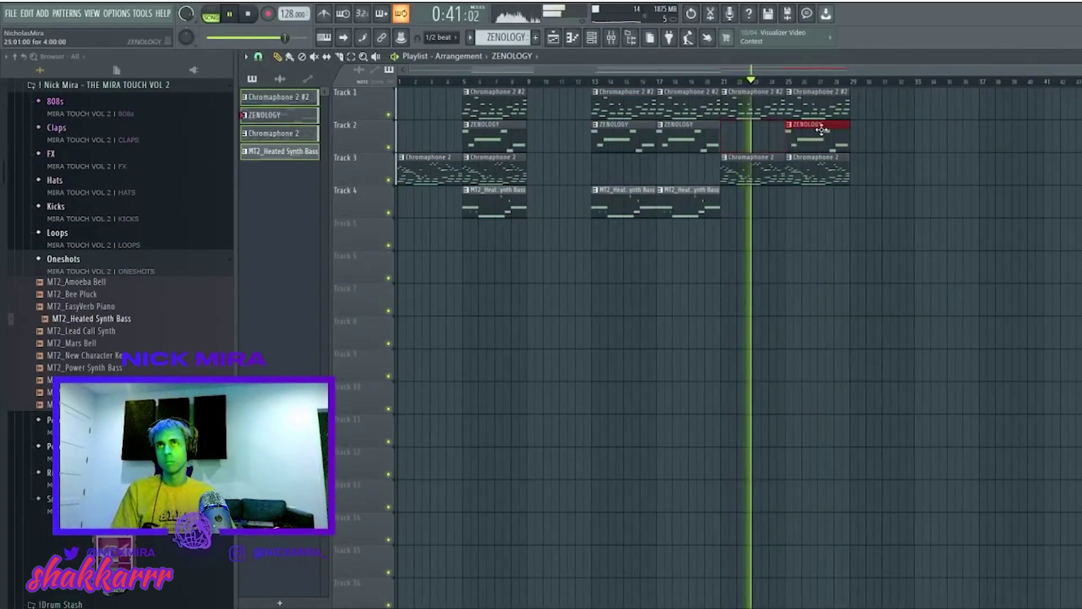
Duplicate both Chromaphone 2 layers of bars 21–28 to bar 29, and arrange ZENOLOGY clips at bars 29 and 33 only
drag(821, 130, 725, 93)
key(ctrl+b)
drag(758, 157, 758, 174)
key(ctrl+b)
click(786, 140)
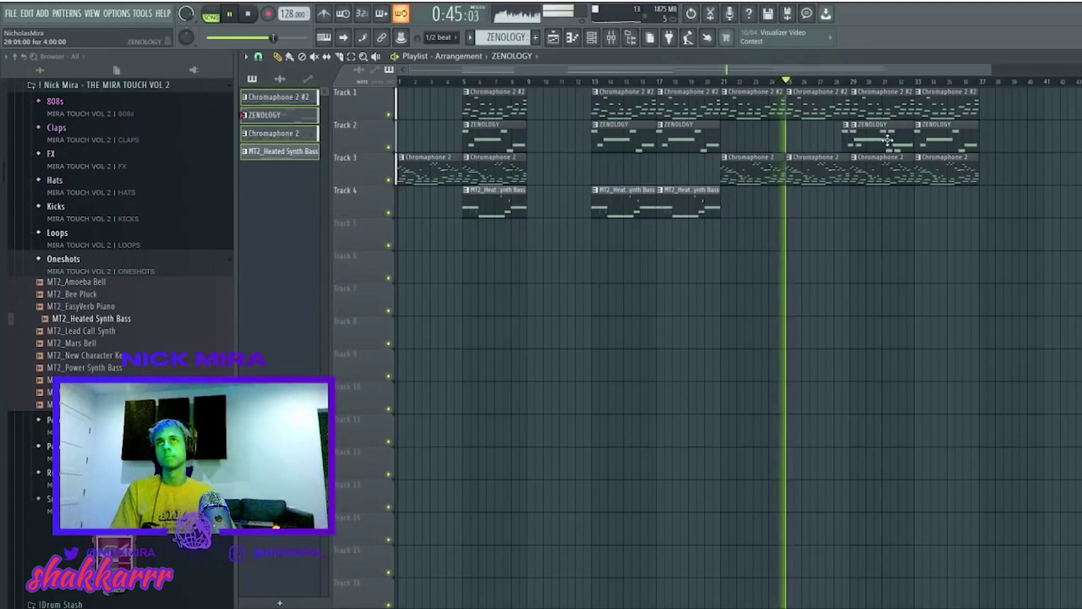
right_click(818, 141)
Duplicate the synth bass clip at bar 17 to bars 21 and 25, and delete the copy at bar 21
click(496, 206)
click(691, 209)
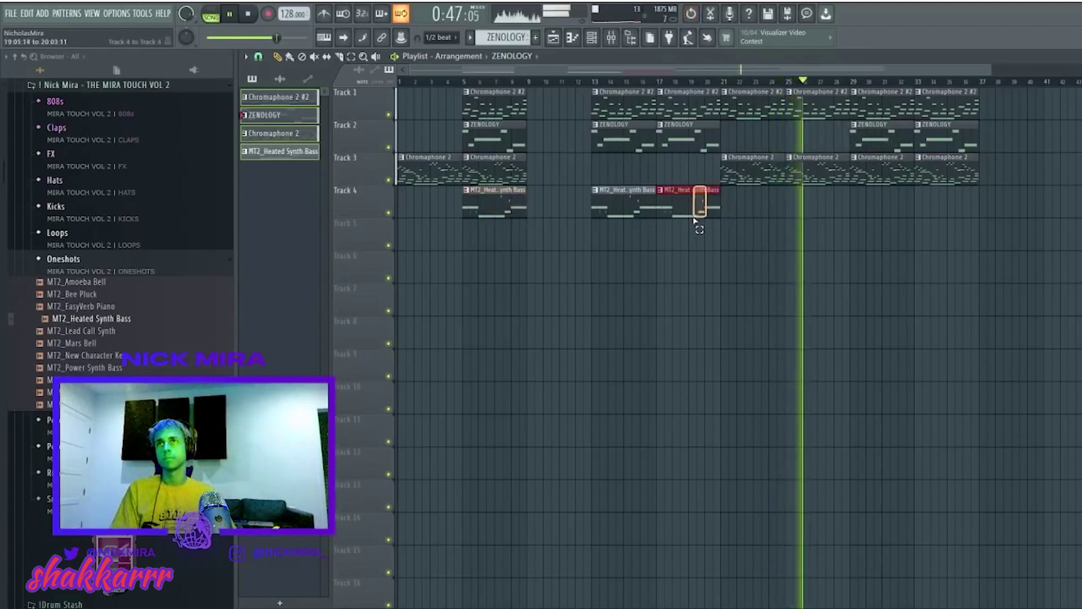
key(ctrl+b)
key(ctrl+b)
right_click(754, 208)
Delete the ZENOLOGY and Chromaphone 2 #2 clips at bar 5, and move all clips from bar 13 onward to start at bar 9
right_click(495, 141)
right_click(495, 107)
drag(593, 89, 981, 181)
drag(632, 124, 567, 124)
Audition the arrangement from bars 17 and 25 and from the start, and add a ZENOLOGY clip at bar 5 on track 2
click(792, 87)
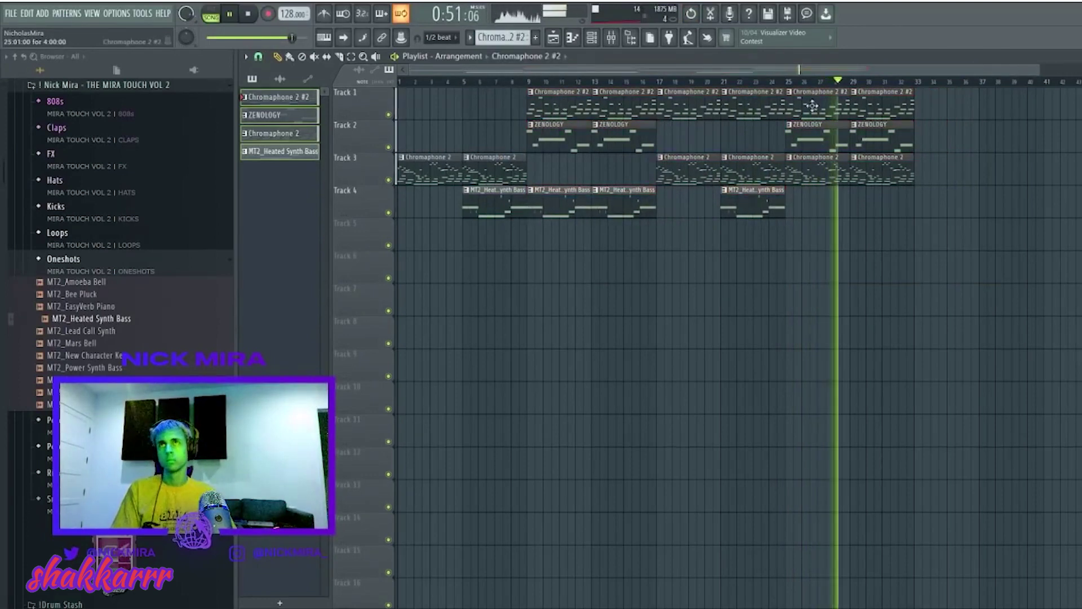
click(660, 82)
drag(794, 149, 873, 133)
click(789, 82)
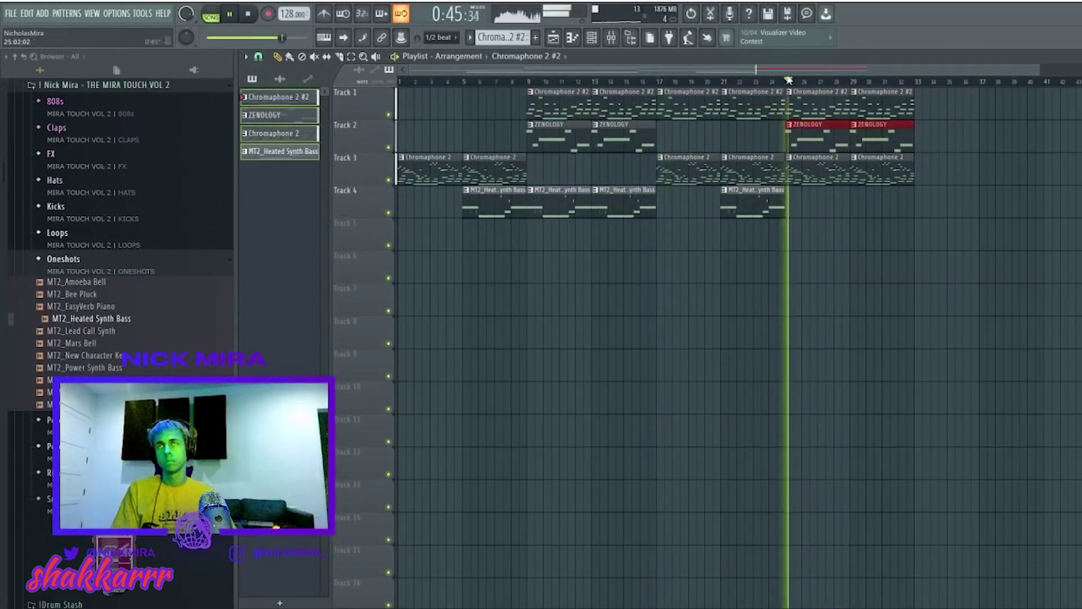
key(space)
key(space)
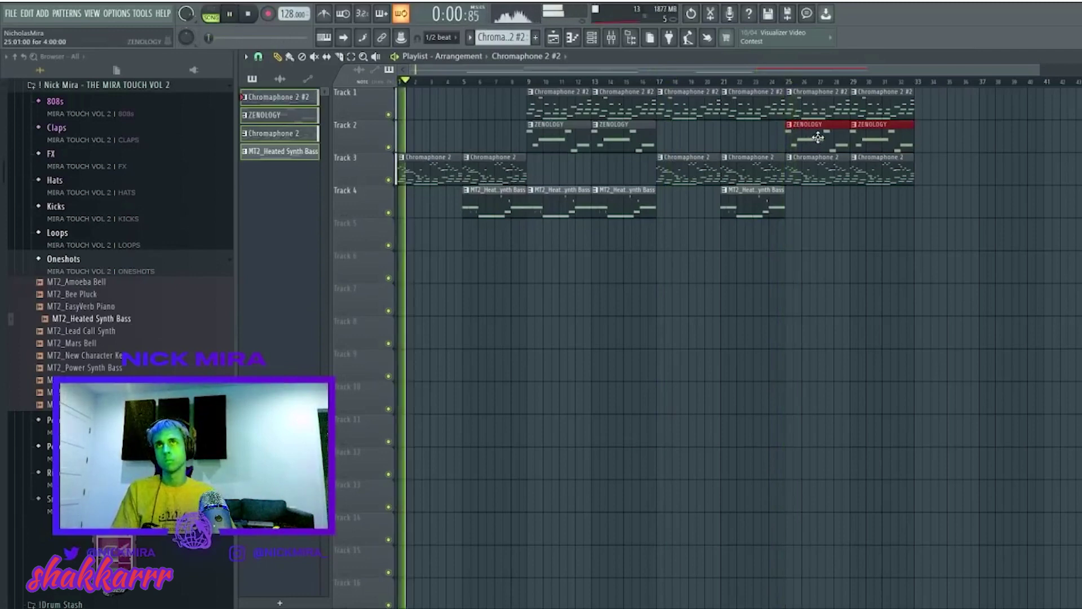
click(401, 135)
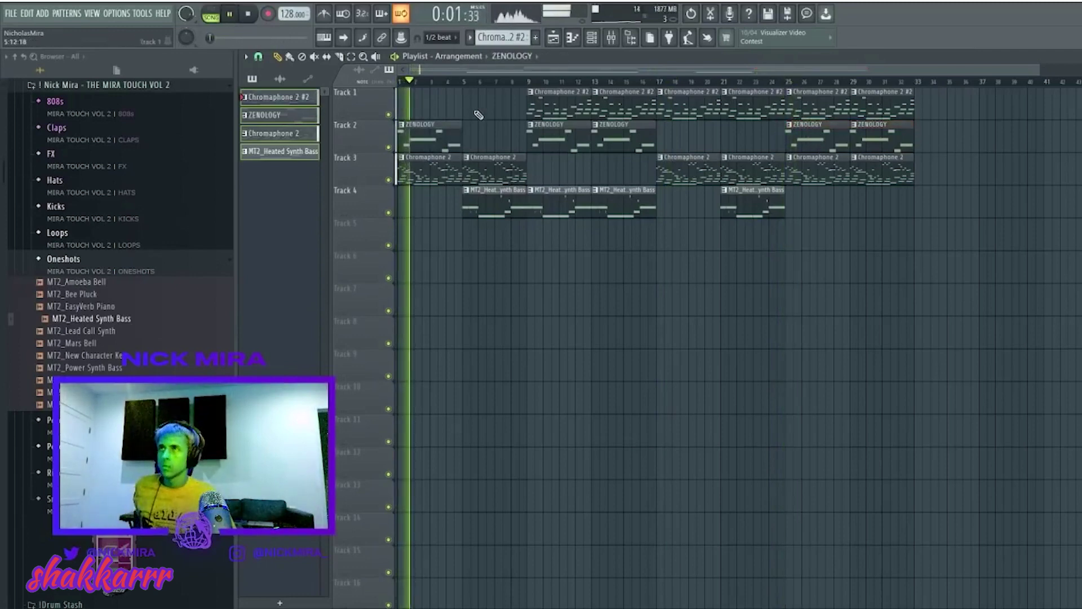
drag(431, 133, 496, 133)
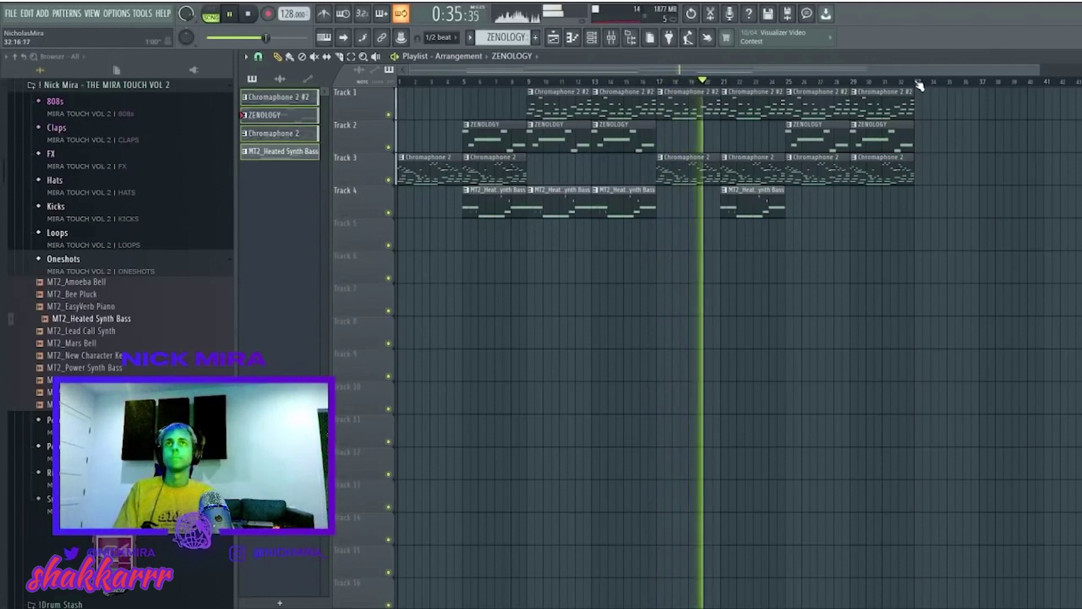
drag(920, 84, 366, 168)
click(611, 37)
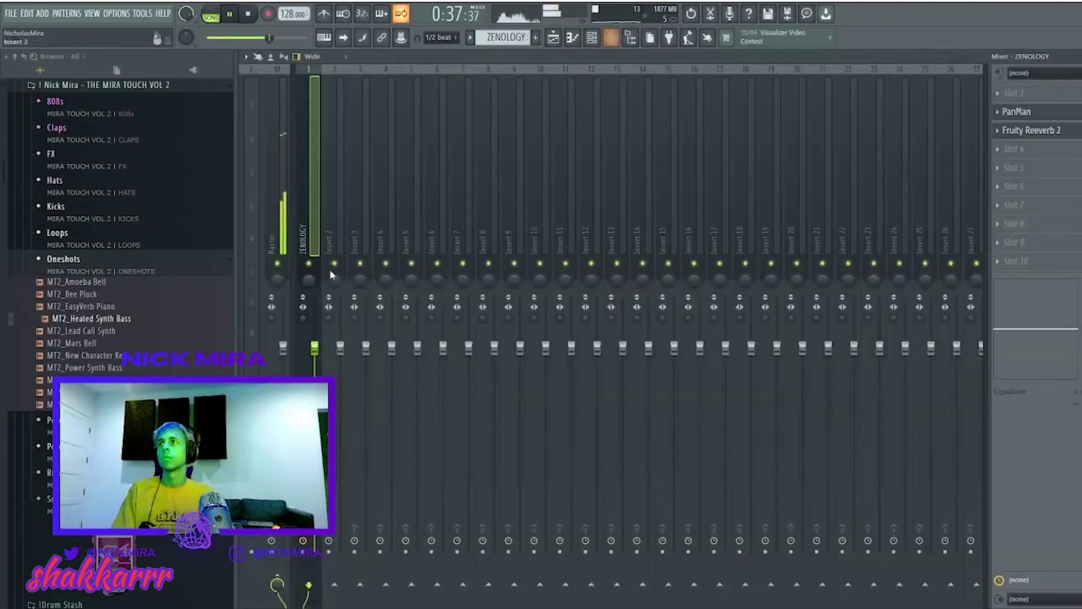
key(F9)
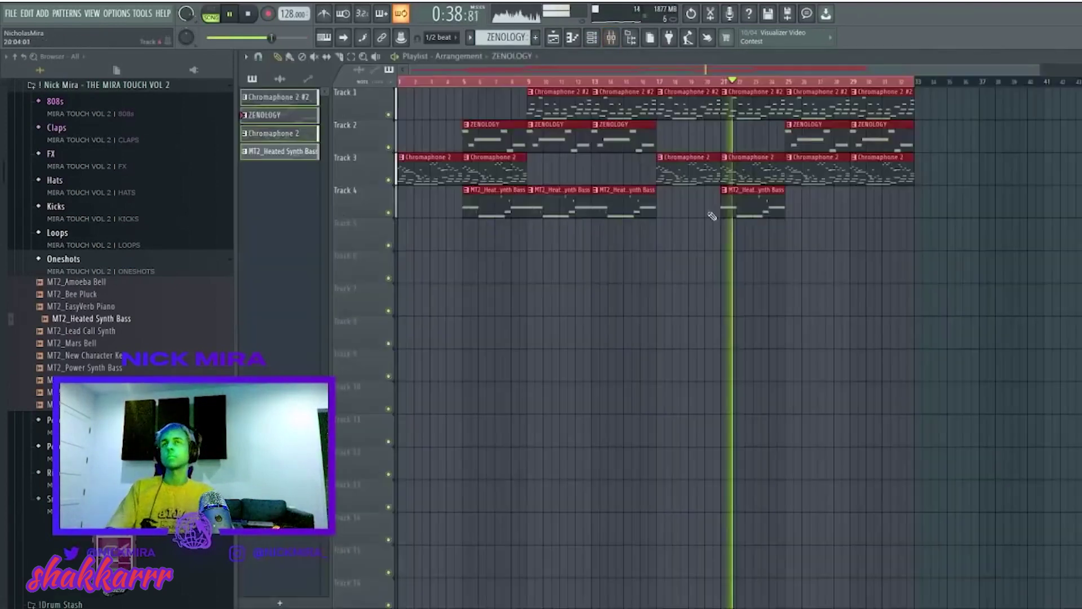
Extend Chromaphone 2 on track 3 with a single solo clip at bar 33, deleting the extra copy at bar 37
click(868, 98)
key(ctrl+b)
scroll(862, 86, down, 3)
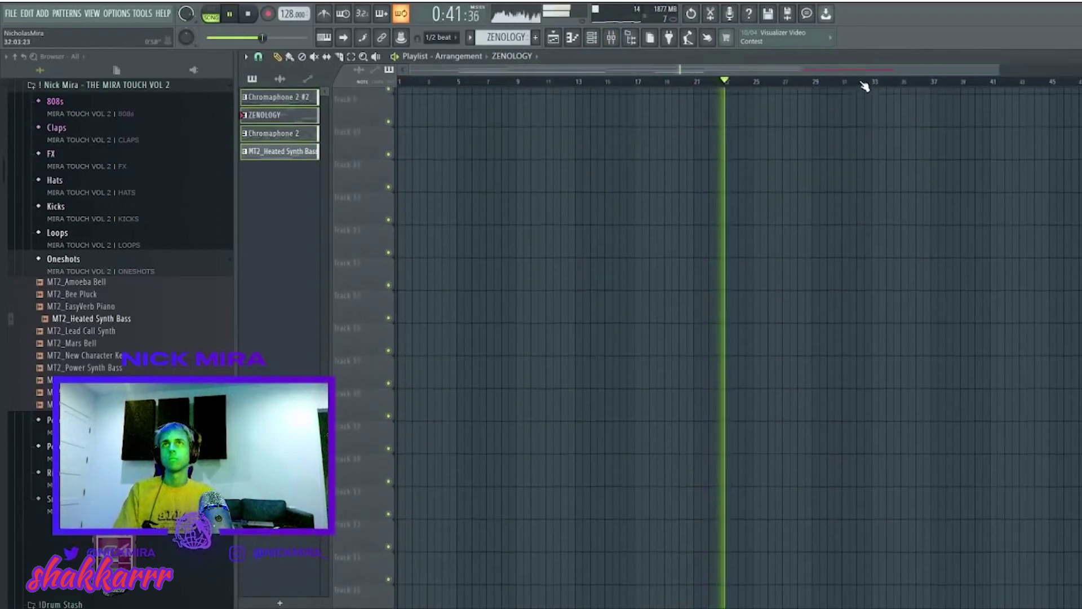
right_click(883, 182)
Place solo clips of ZENOLOGY at bar 37, Chromaphone 2 #2 at bar 41 and MT2_Heated Synth Bass at bar 45, and play them back
click(871, 135)
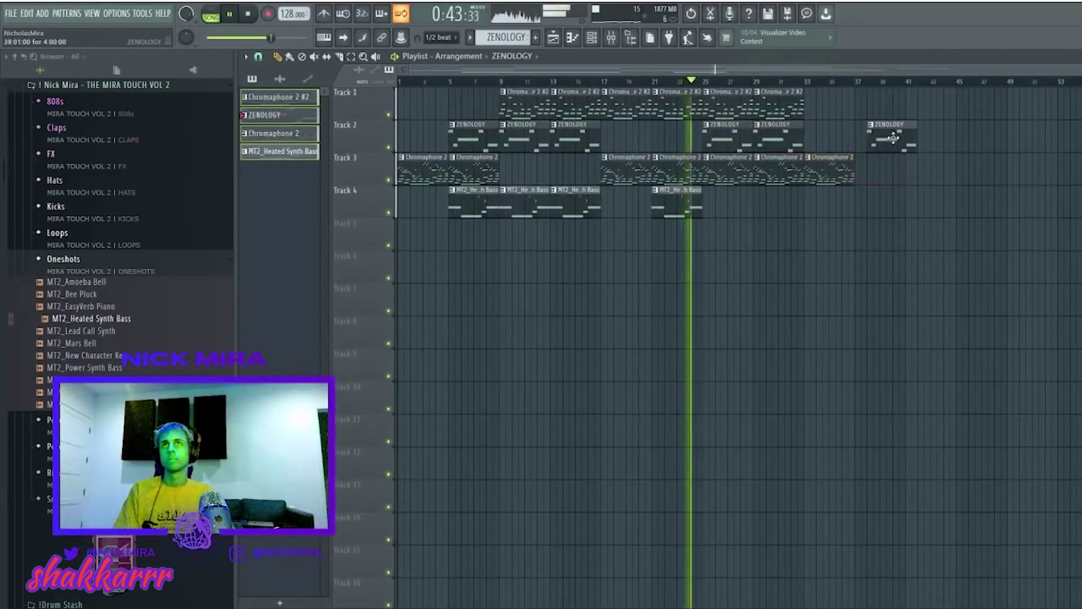
drag(786, 107, 947, 110)
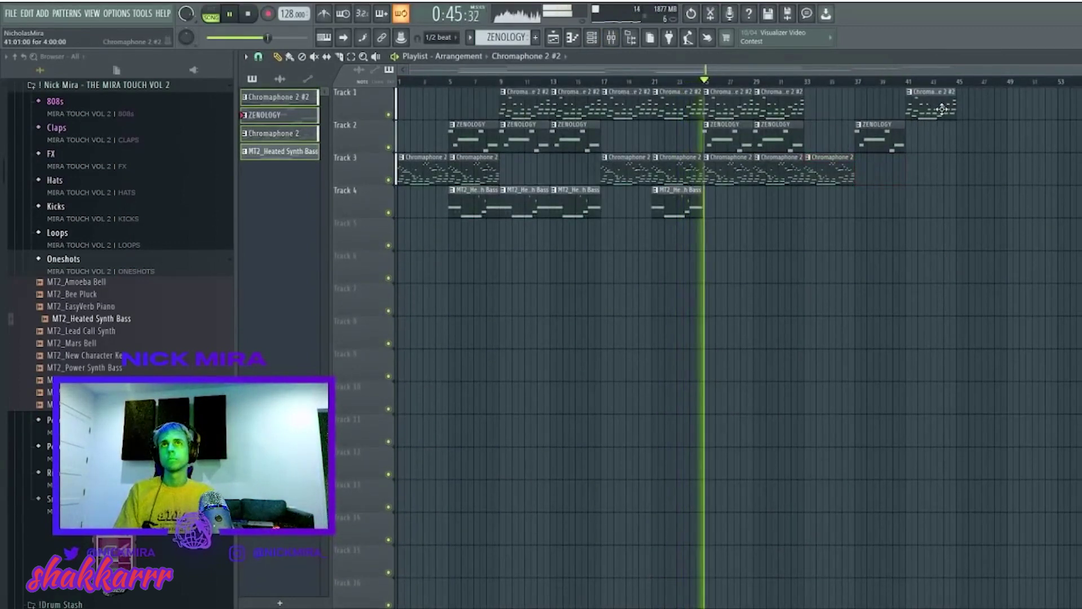
scroll(901, 141, down, 1)
drag(660, 202, 943, 203)
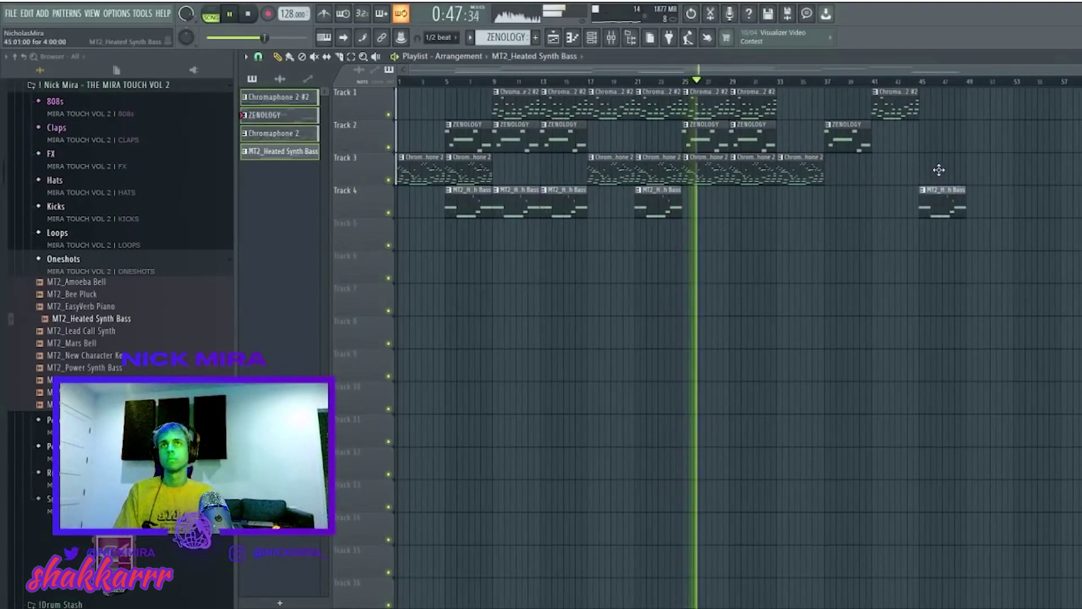
key(space)
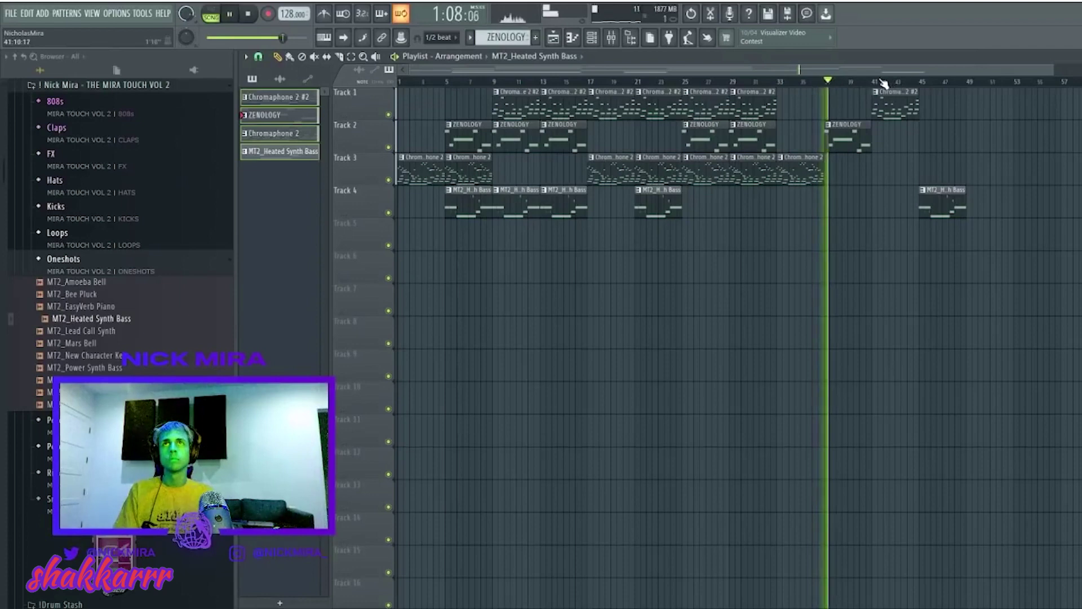
Audition the arrangement from bar 41, from the start and from bar 9, and check the Chromaphone 2 #2 channel volume
click(877, 81)
click(918, 82)
click(877, 90)
click(877, 82)
key(space)
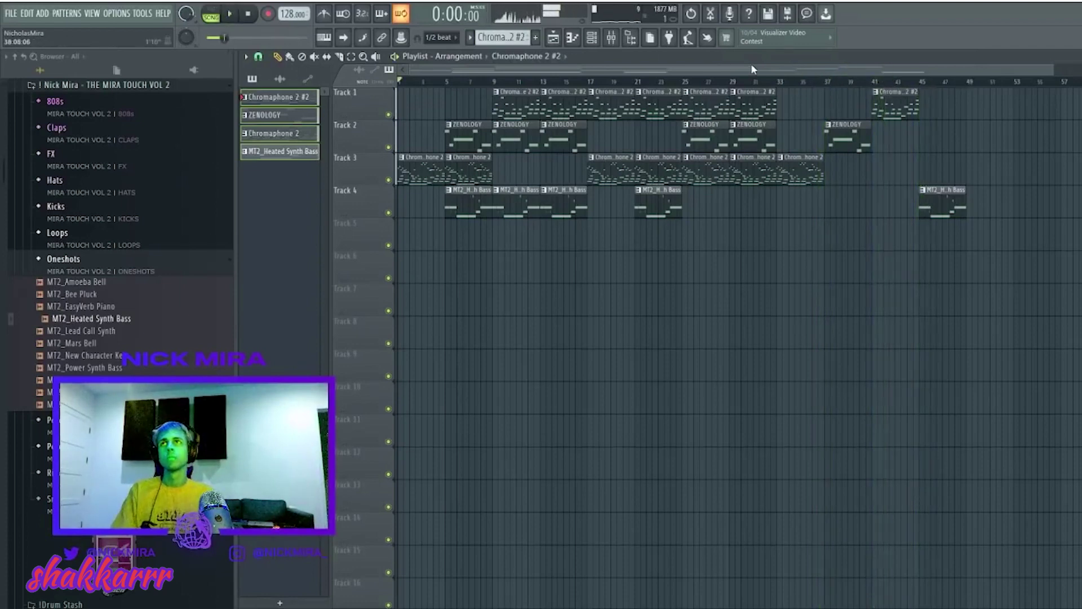
click(496, 86)
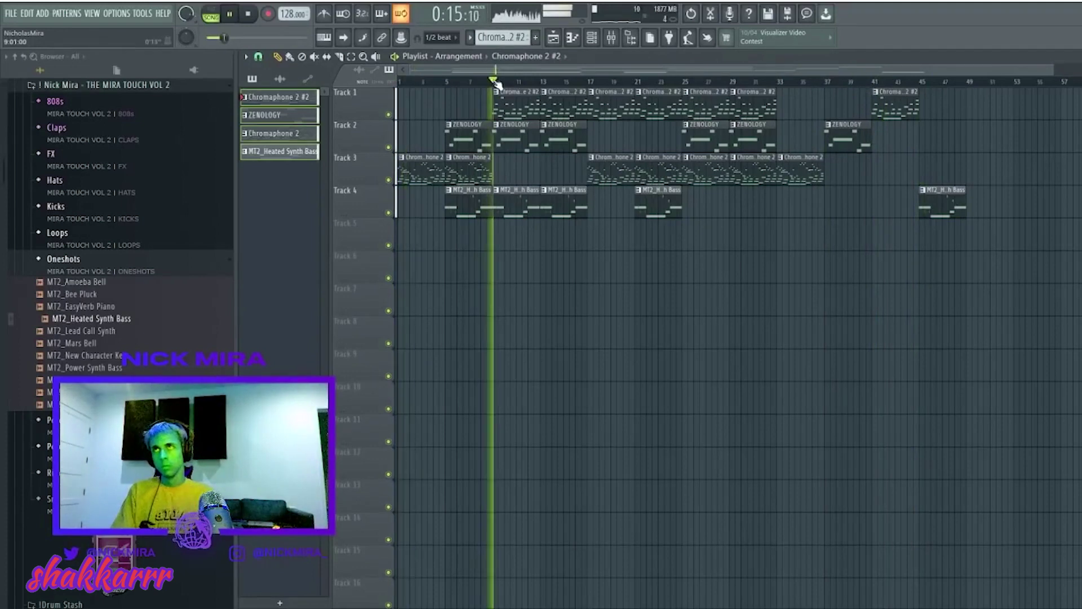
key(F6)
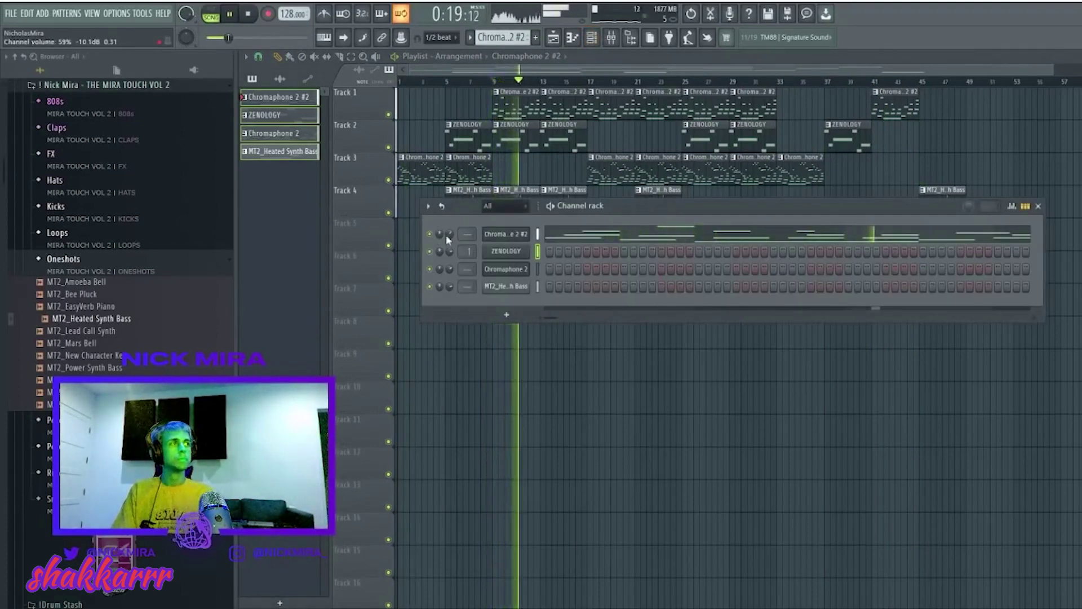
key(F6)
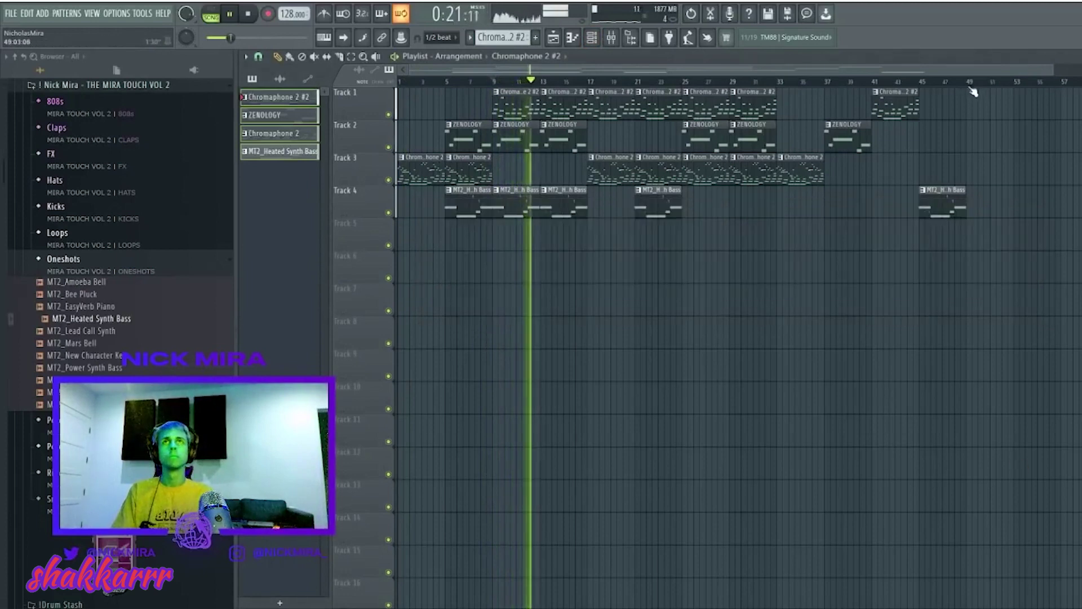
Select every clip in the playlist and save the project as 128 yachty tecca starter.flp
key(space)
key(ctrl+a)
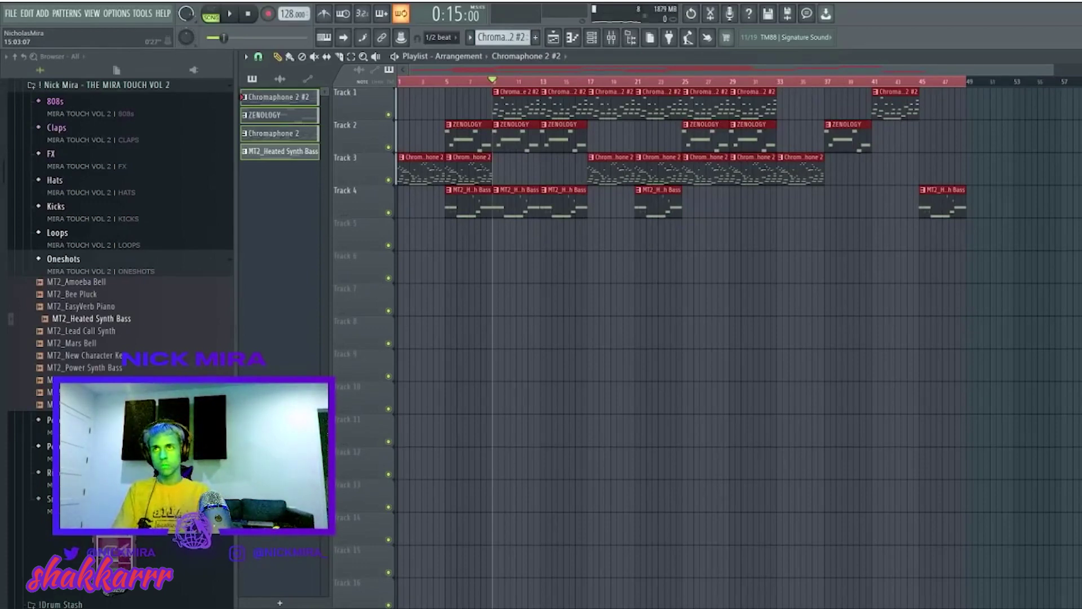
key(space)
key(space)
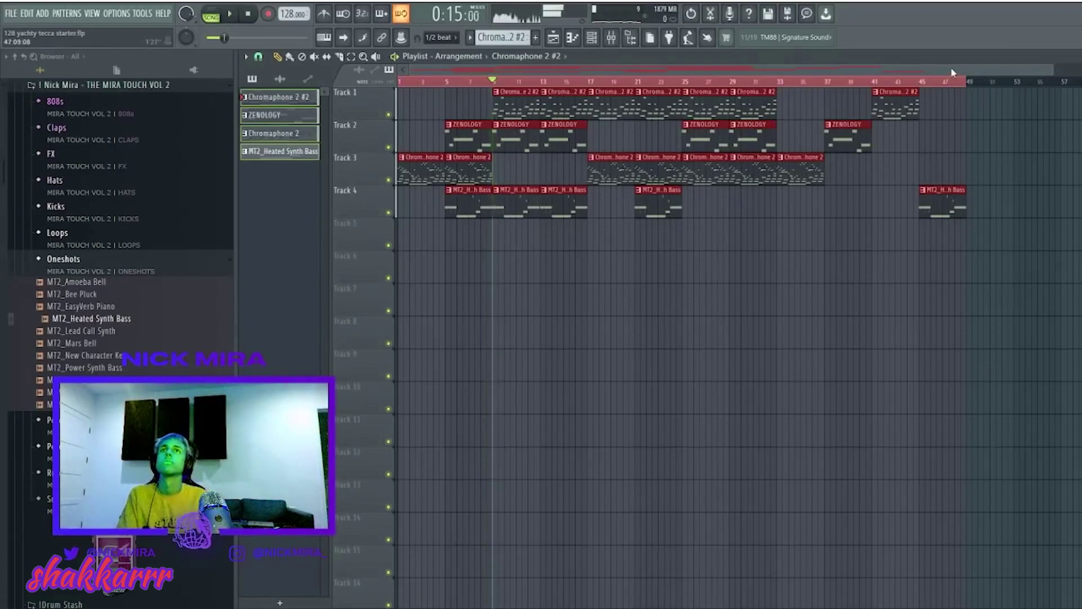
key(space)
Render the Master mixer track to an audio clip on playlist track 5, and solo that track for playback
click(618, 44)
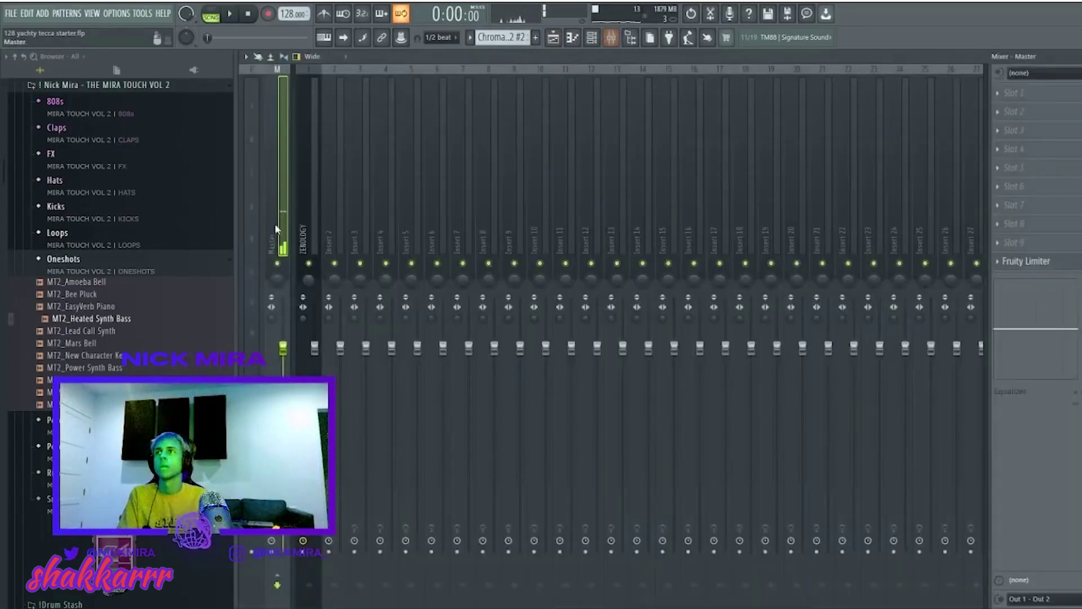
click(276, 384)
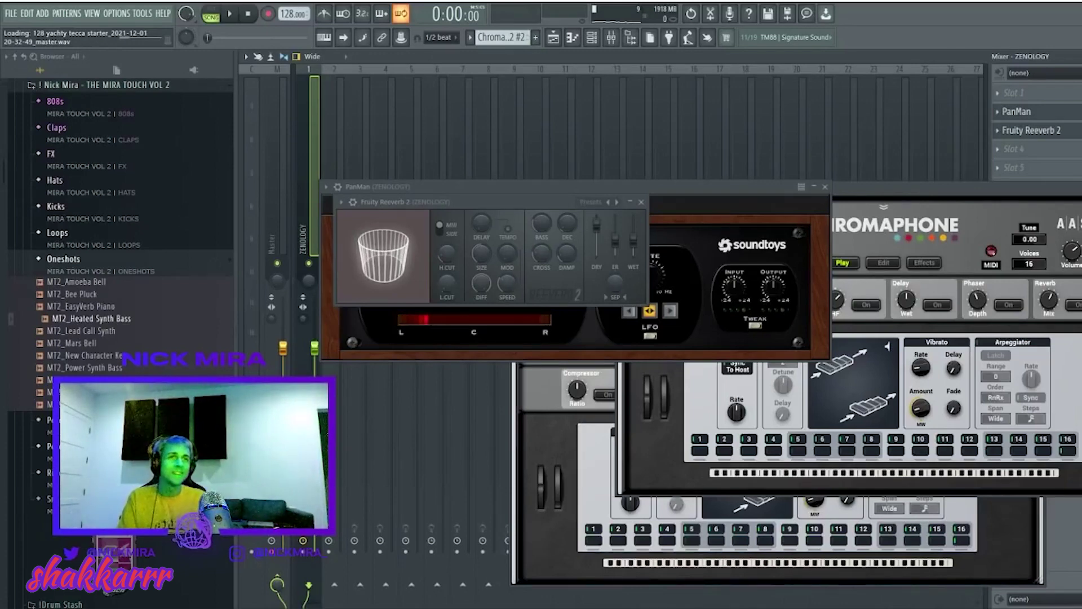
key(Escape)
key(Escape)
key(Escape)
key(Escape)
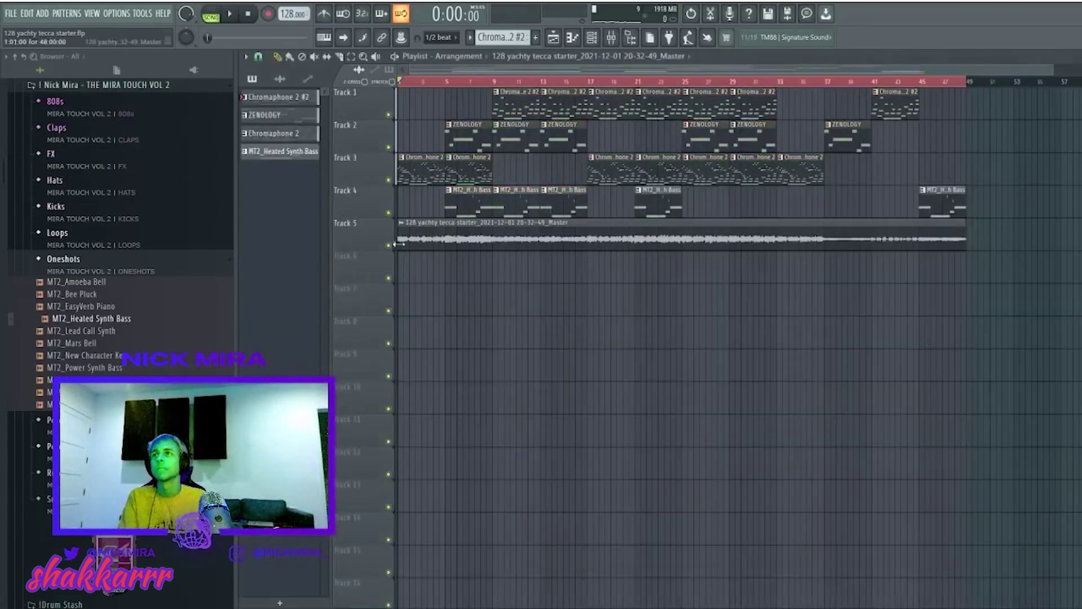
right_click(388, 245)
key(space)
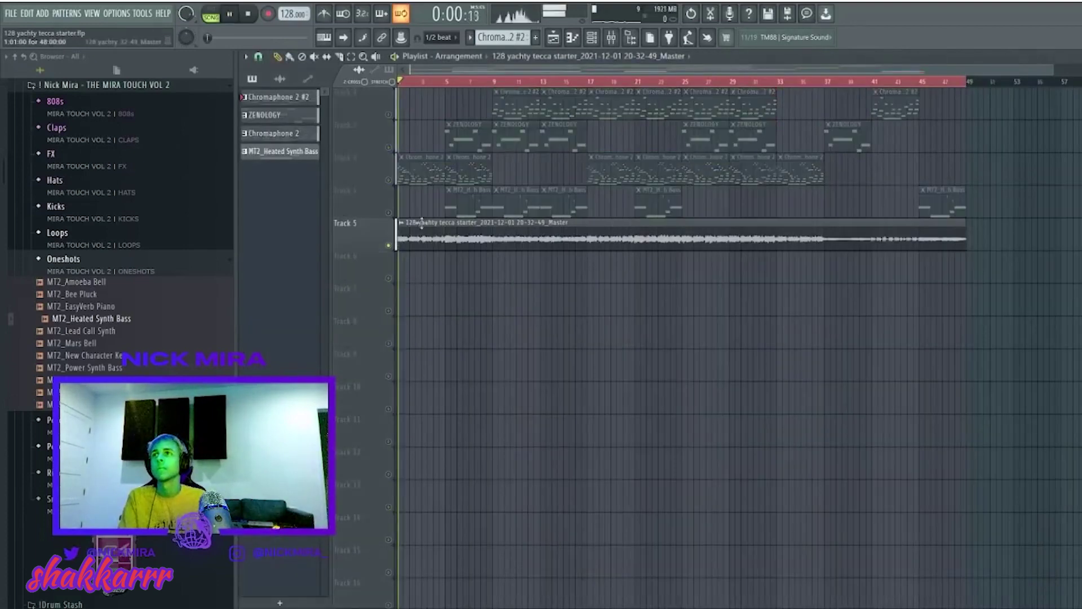
Set the rendered audio clip's pitch shift to +500 cents and the project tempo to 163 BPM, and play it back
double_click(573, 245)
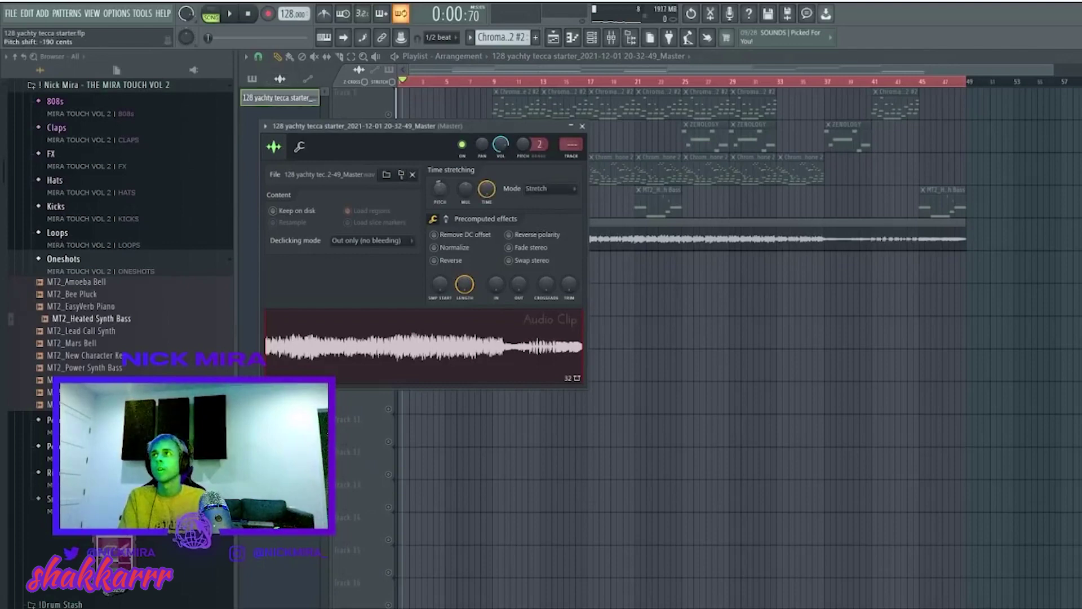
key(space)
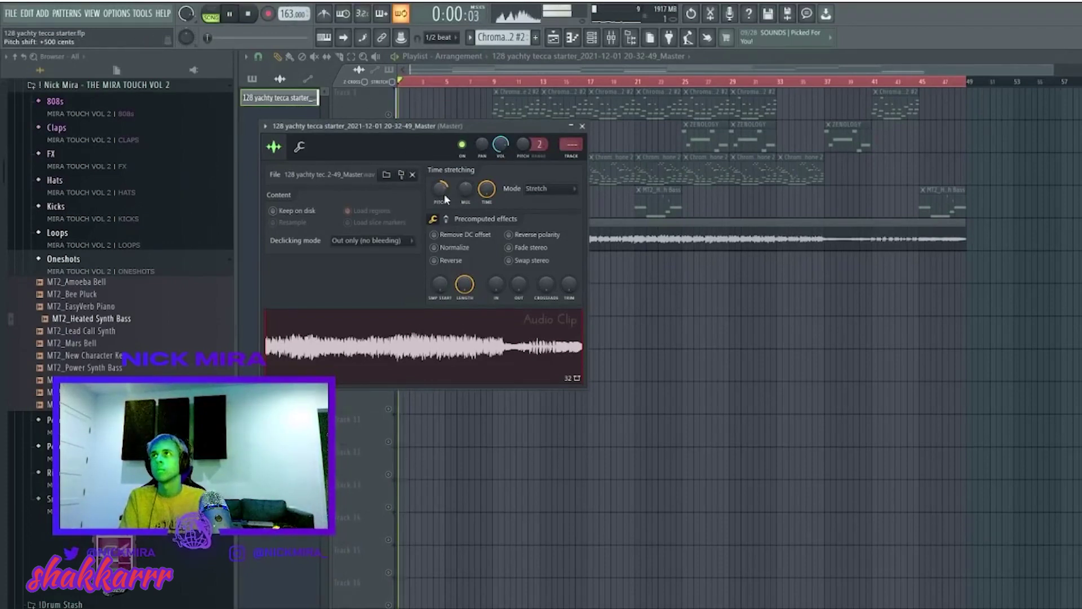
key(Escape)
Slice the rendered audio clip on track 5 at bar and half-bar points from bar 1 through bar 9
scroll(420, 136, up, 4)
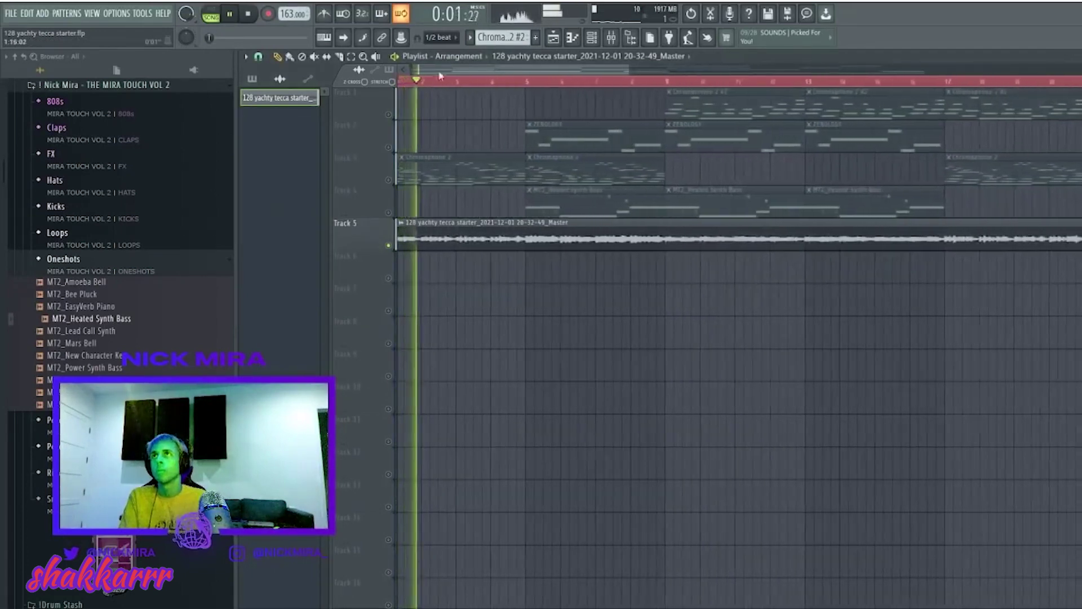
key(space)
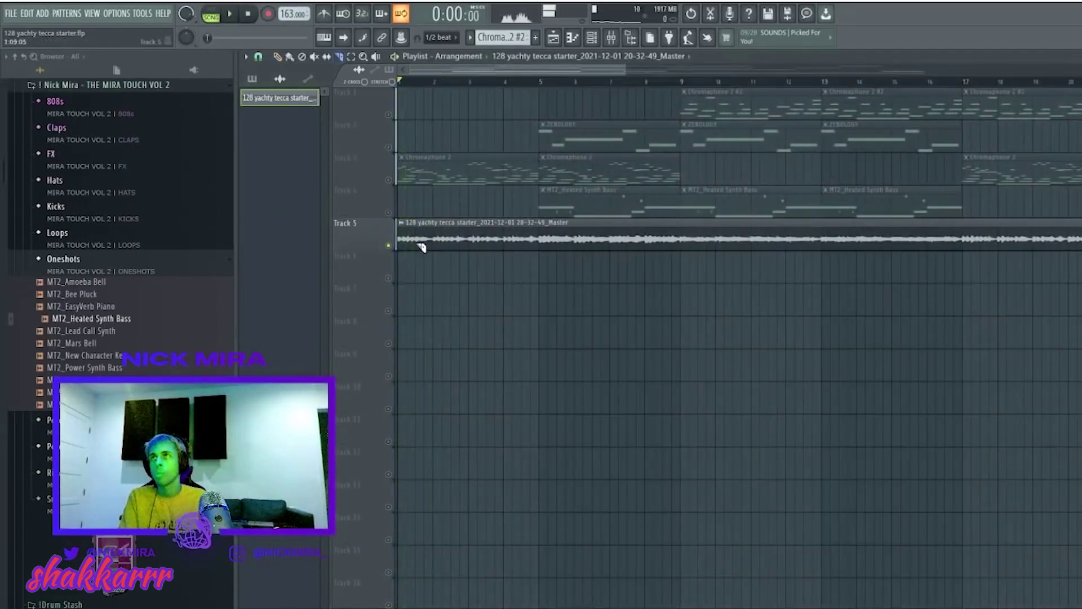
click(417, 241)
click(432, 241)
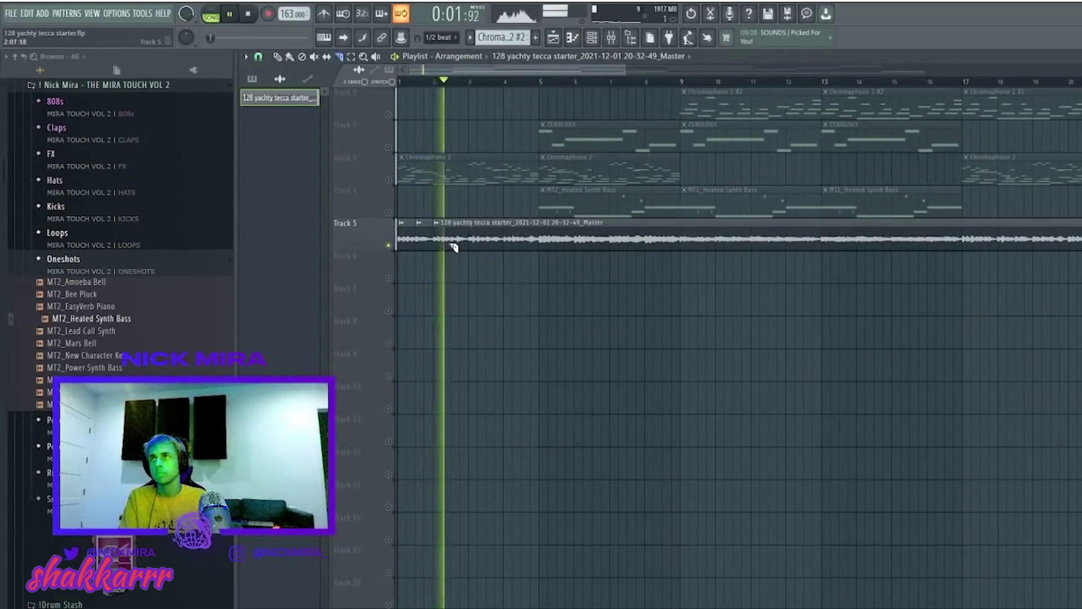
click(471, 241)
click(488, 243)
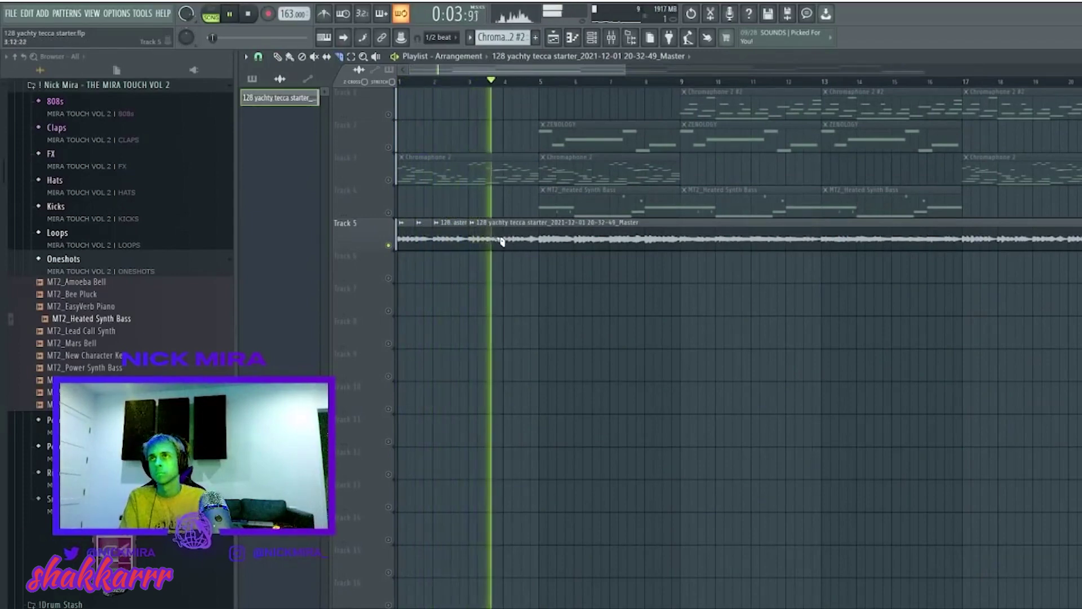
click(505, 242)
click(541, 242)
click(560, 238)
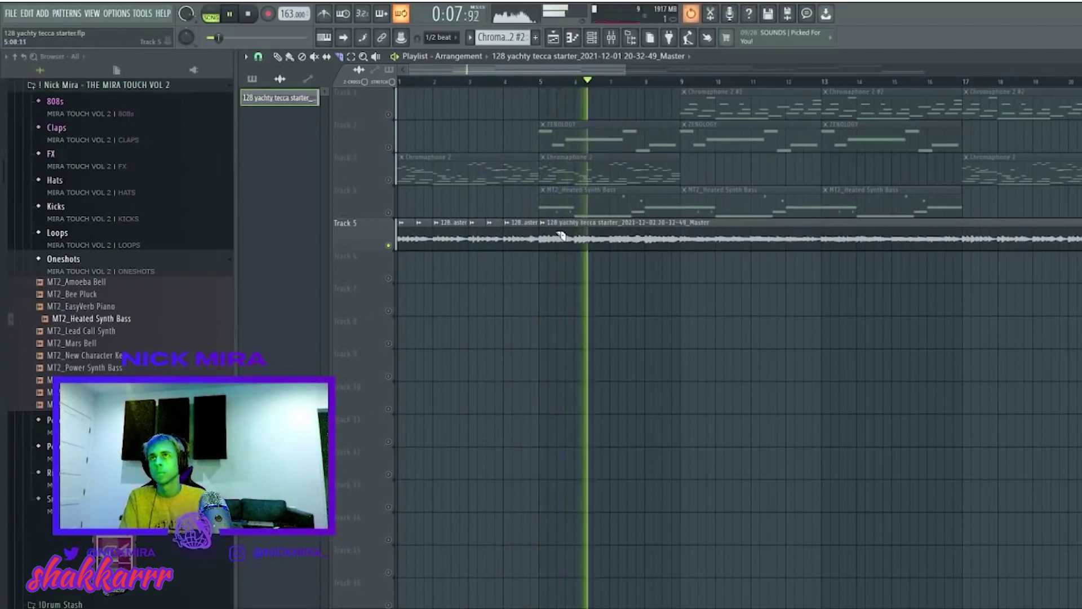
click(576, 236)
click(622, 241)
click(648, 240)
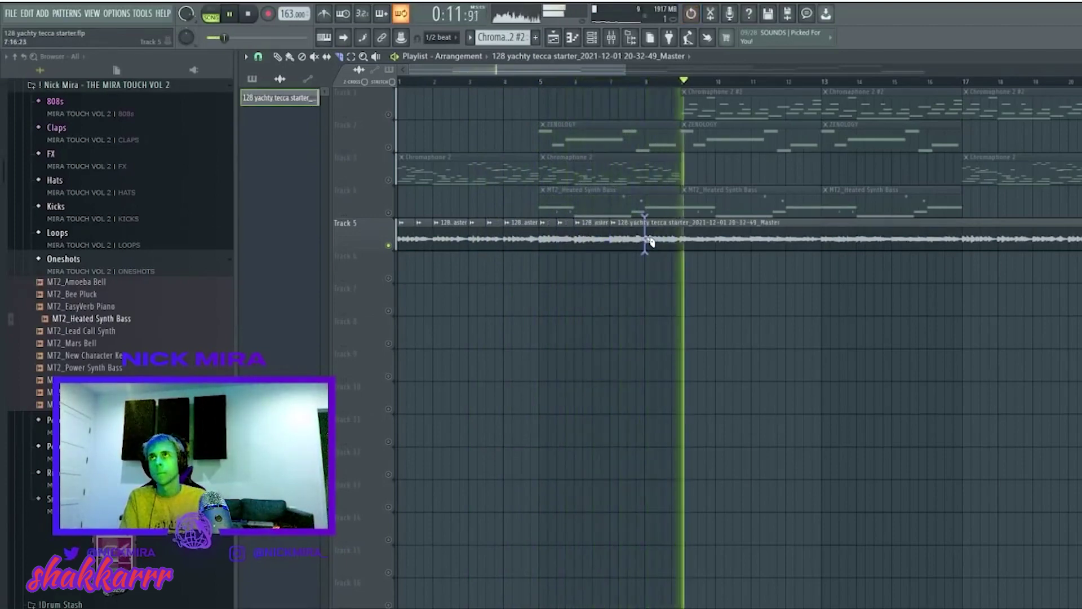
click(683, 242)
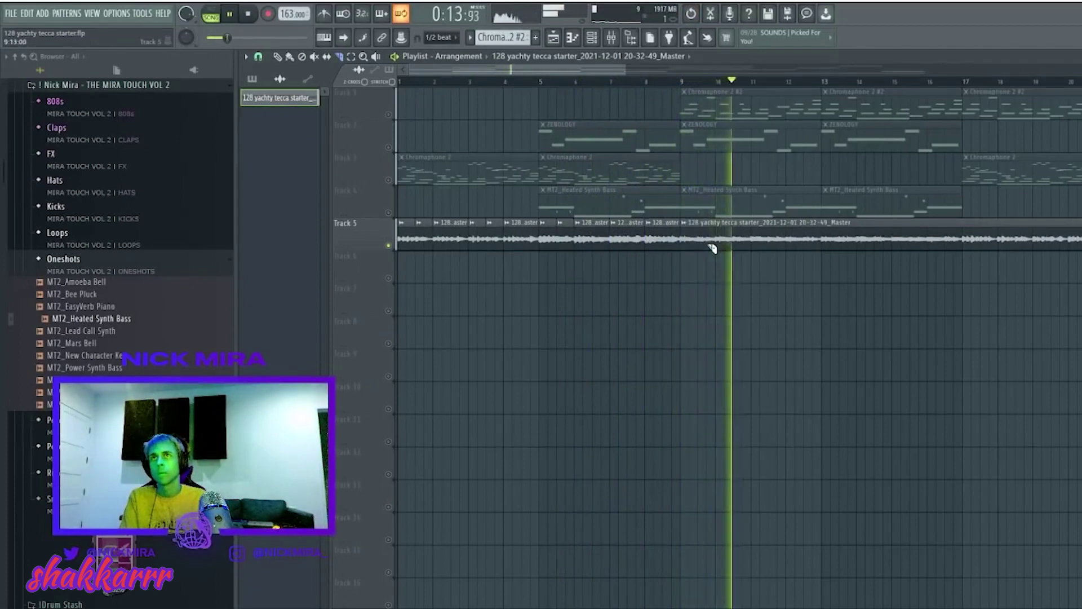
Continue slicing the audio clip on track 5 at bar and half-bar points after bar 9 through bar 17
click(705, 241)
click(718, 241)
click(754, 241)
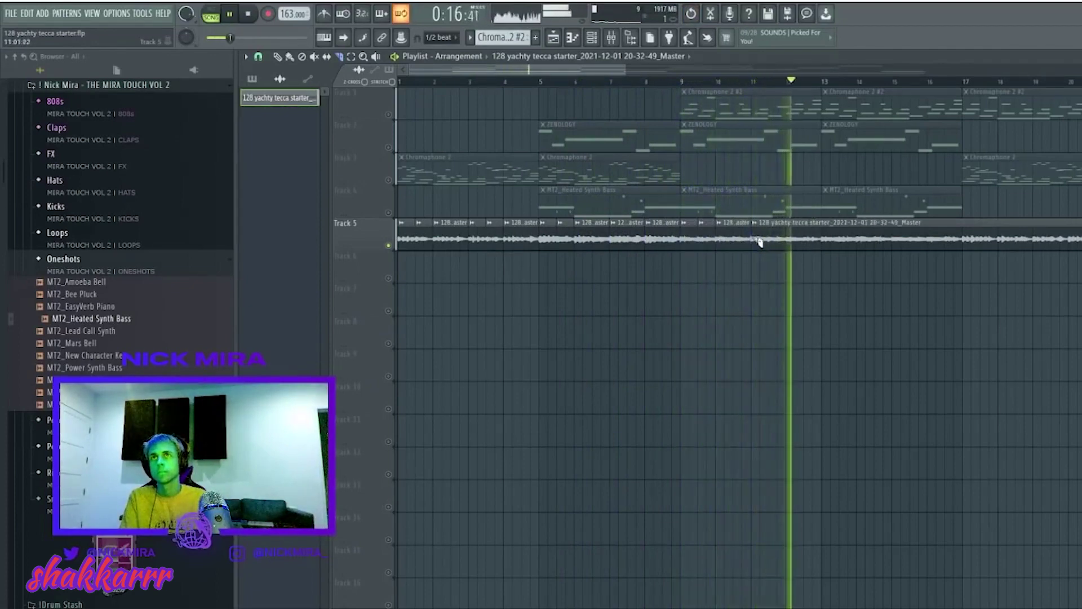
click(775, 86)
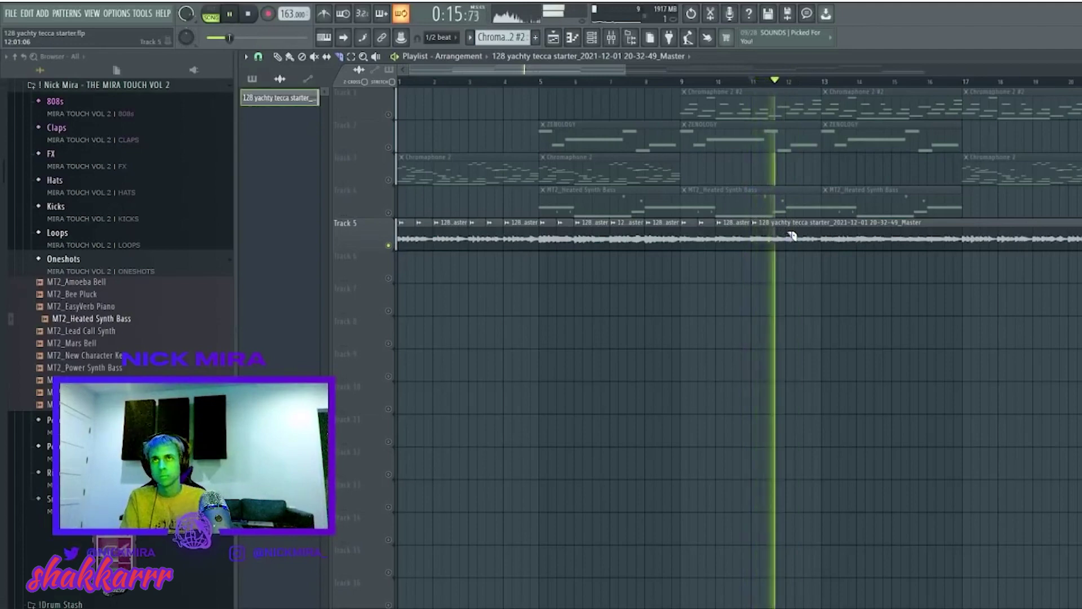
key(space)
key(space)
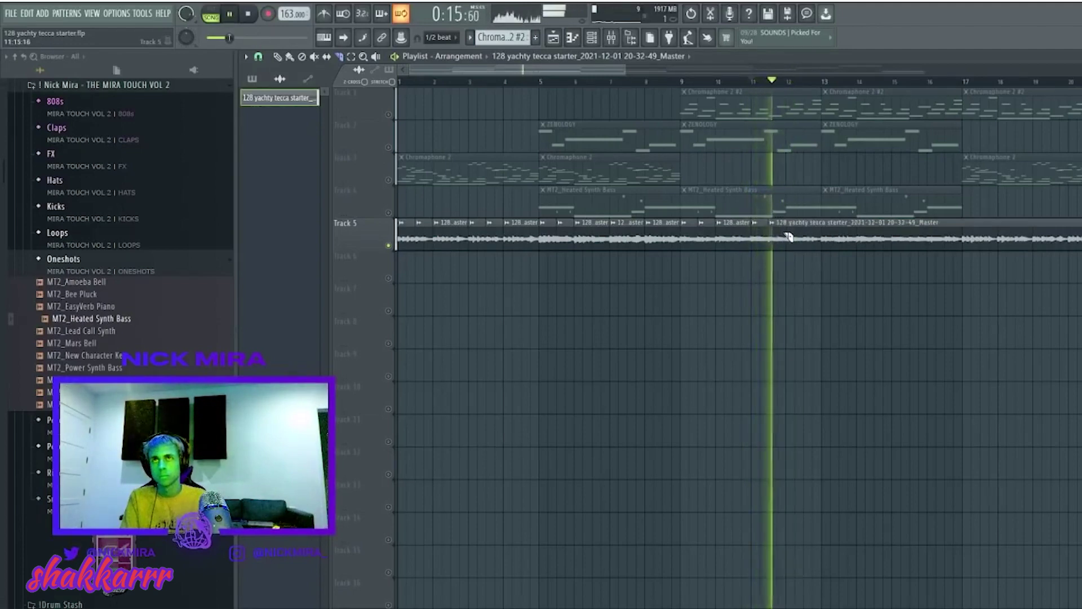
click(826, 231)
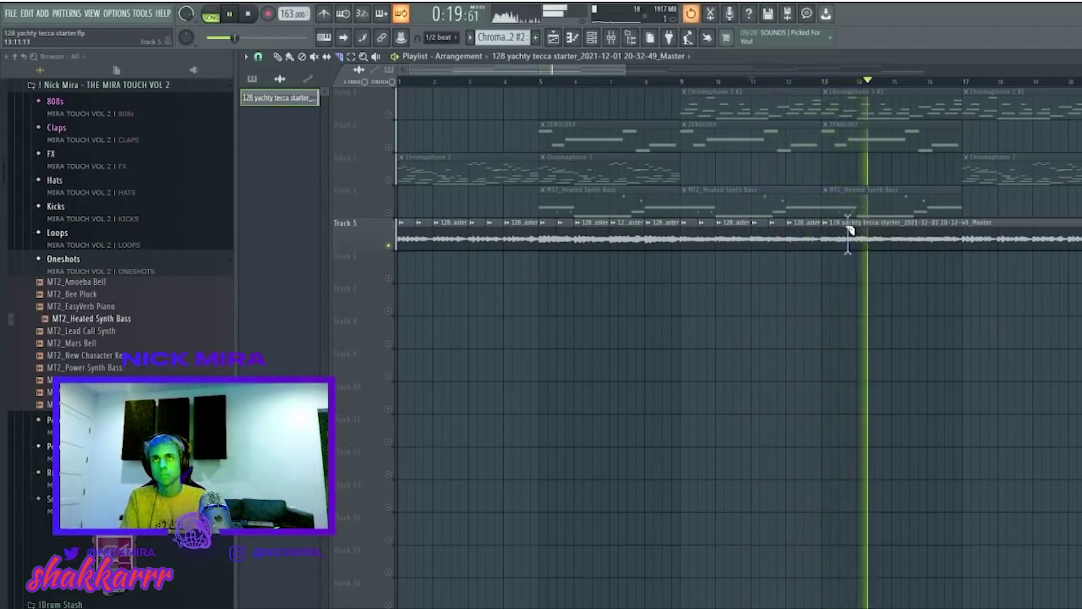
click(896, 235)
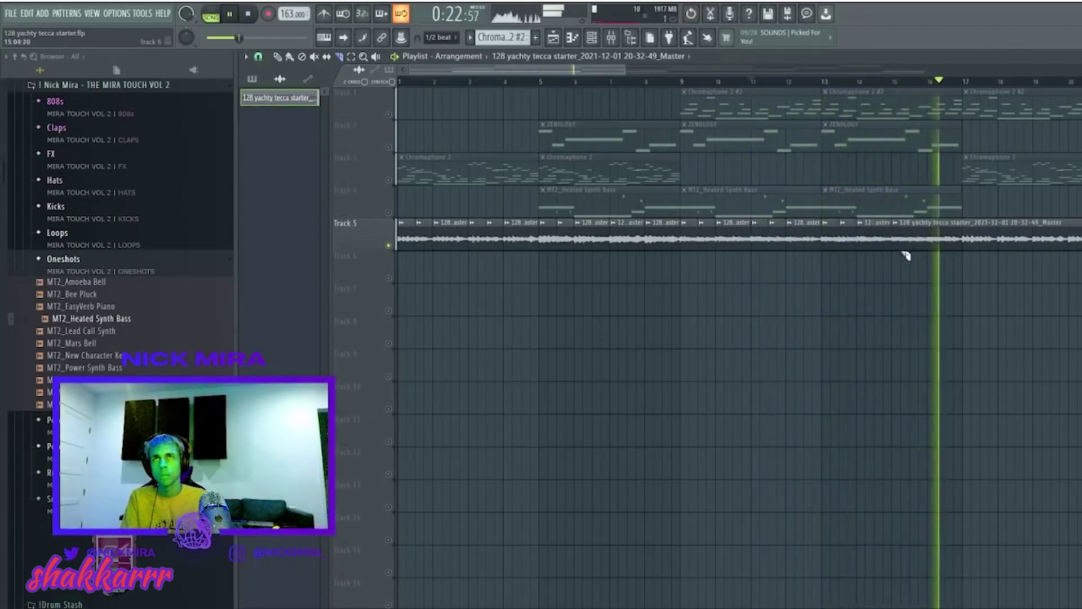
click(932, 240)
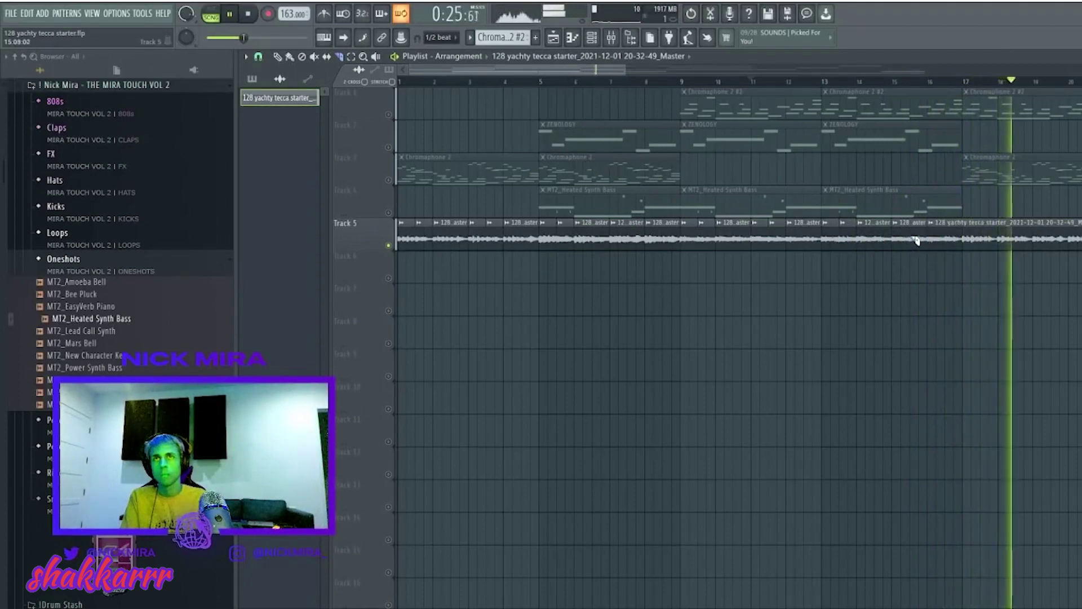
click(966, 239)
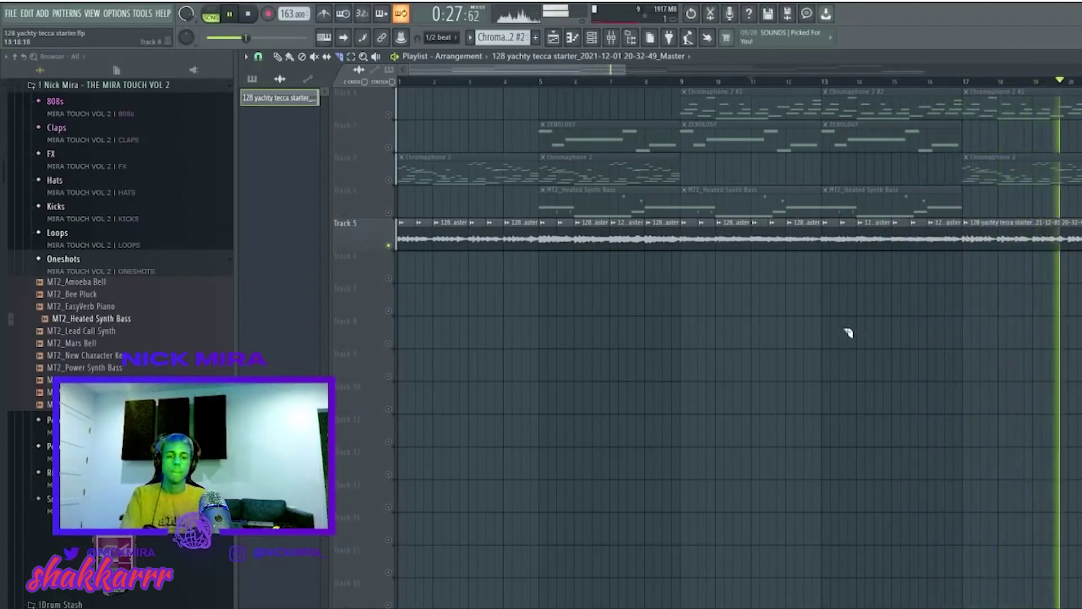
Replace the opening slices on track 5 with a one-bar slice at bar 1 and its duplicate at bar 2, and audition them
key(space)
click(406, 239)
key(space)
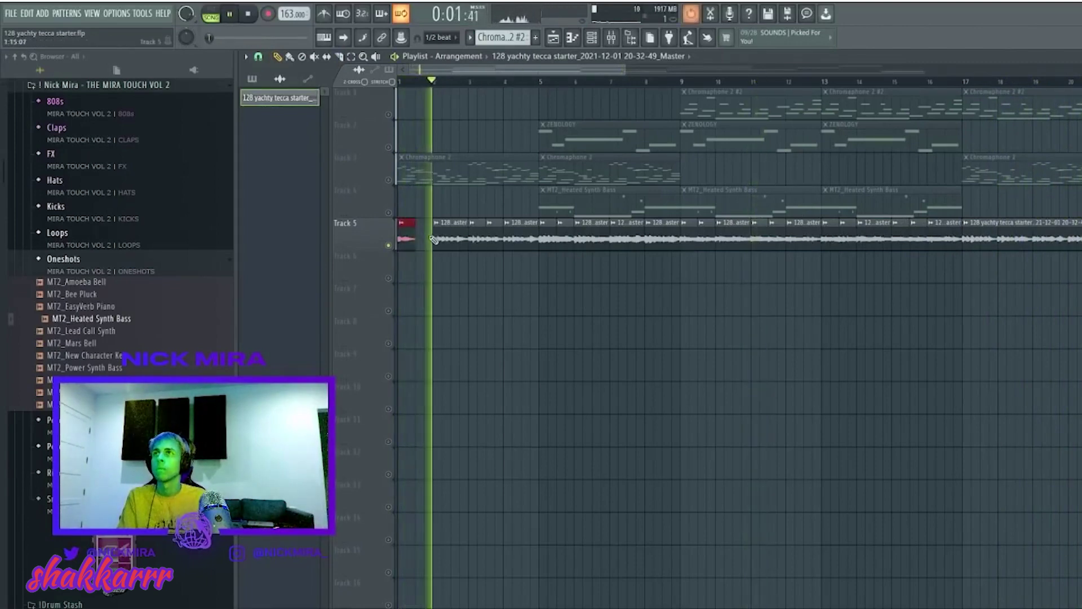
key(space)
key(Delete)
key(space)
click(415, 237)
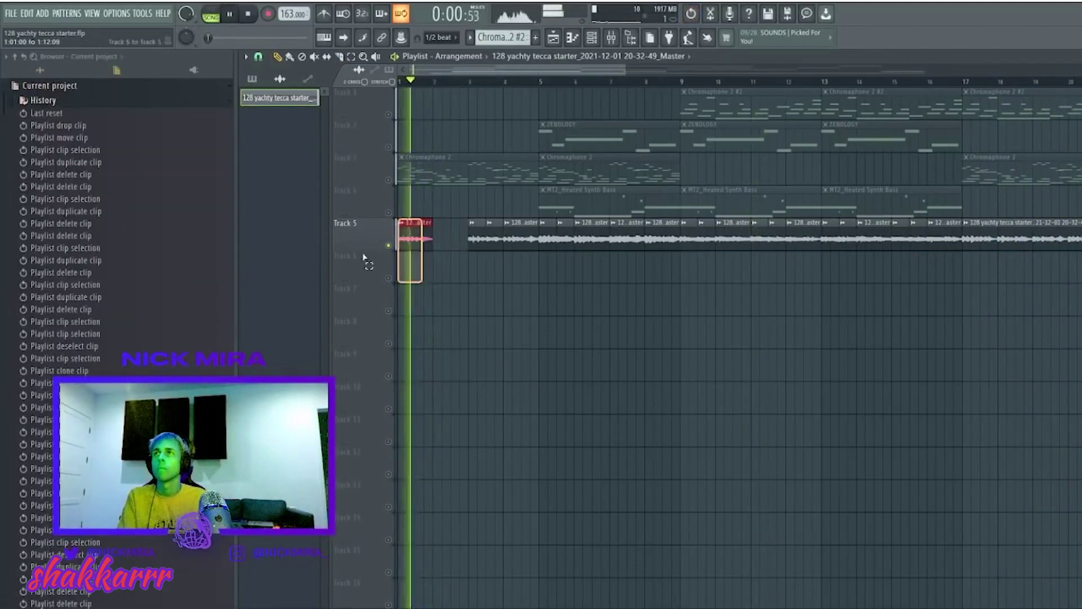
key(space)
key(ctrl+b)
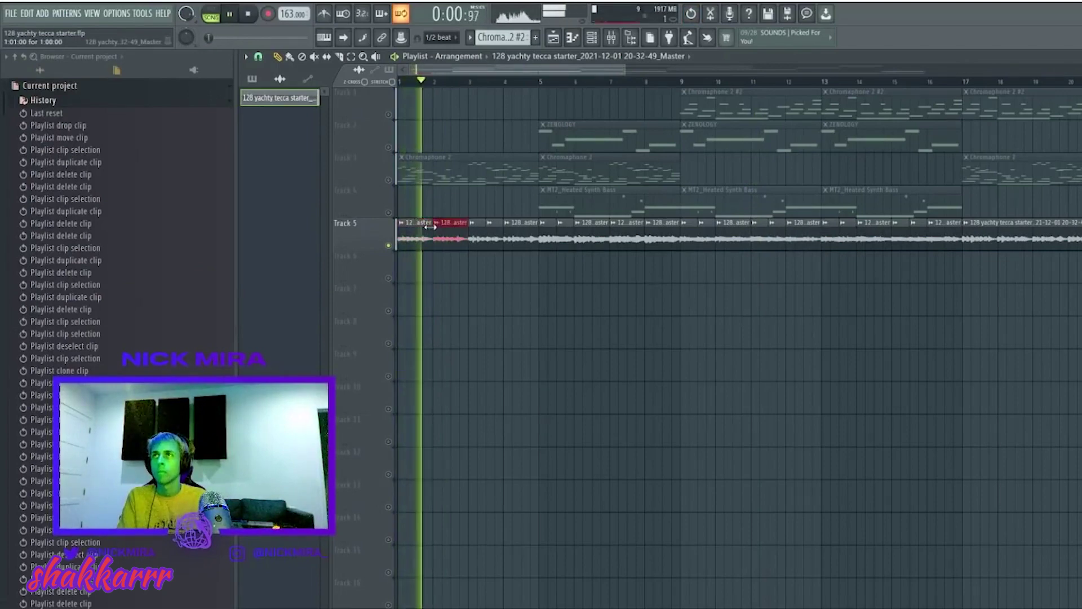
click(501, 279)
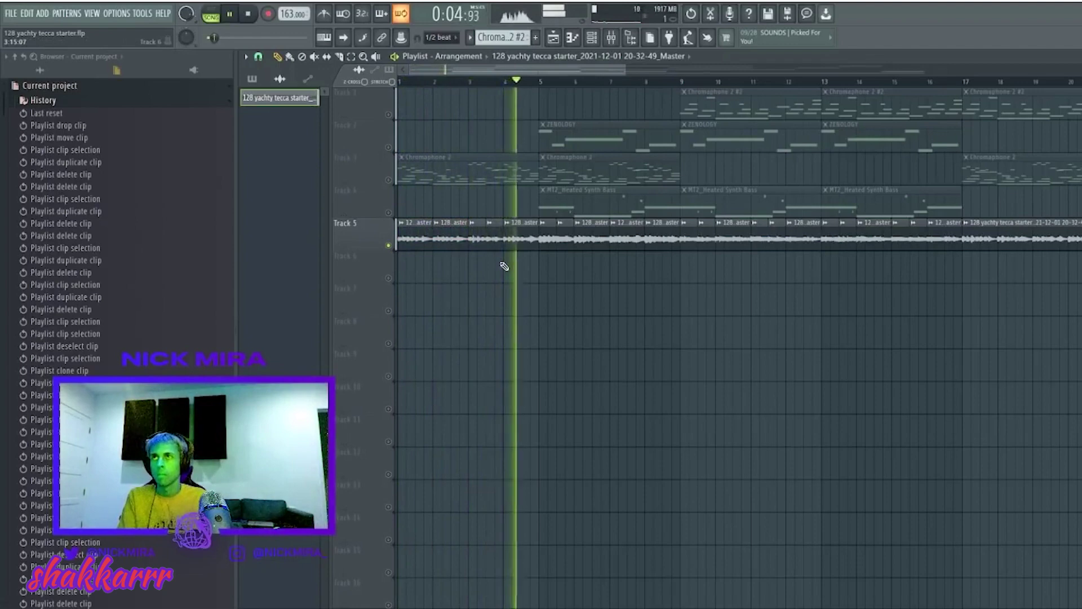
Replace the short slices in bars 3 and 4 of Track 5 with one-bar audio clips and set the tempo to 147 BPM
key(space)
key(space)
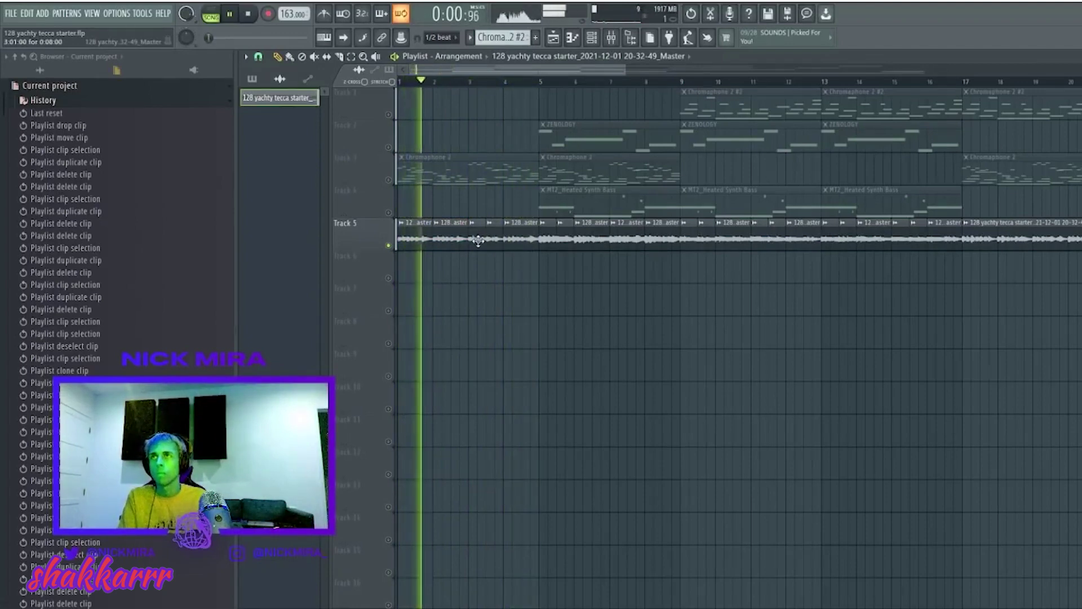
right_click(487, 239)
click(496, 239)
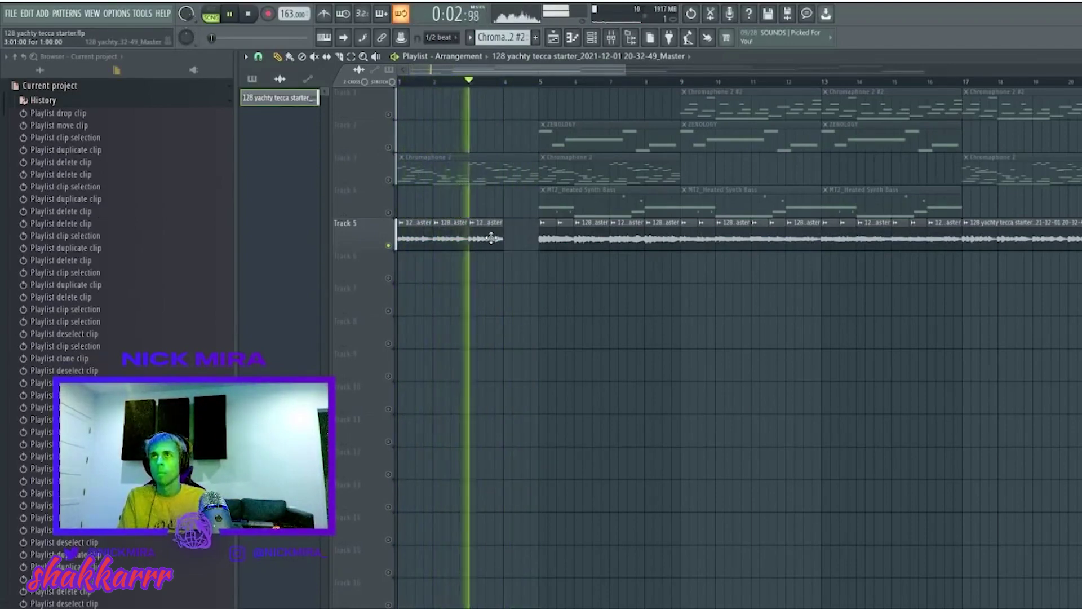
drag(496, 239, 495, 232)
click(549, 237)
drag(293, 14, 293, 34)
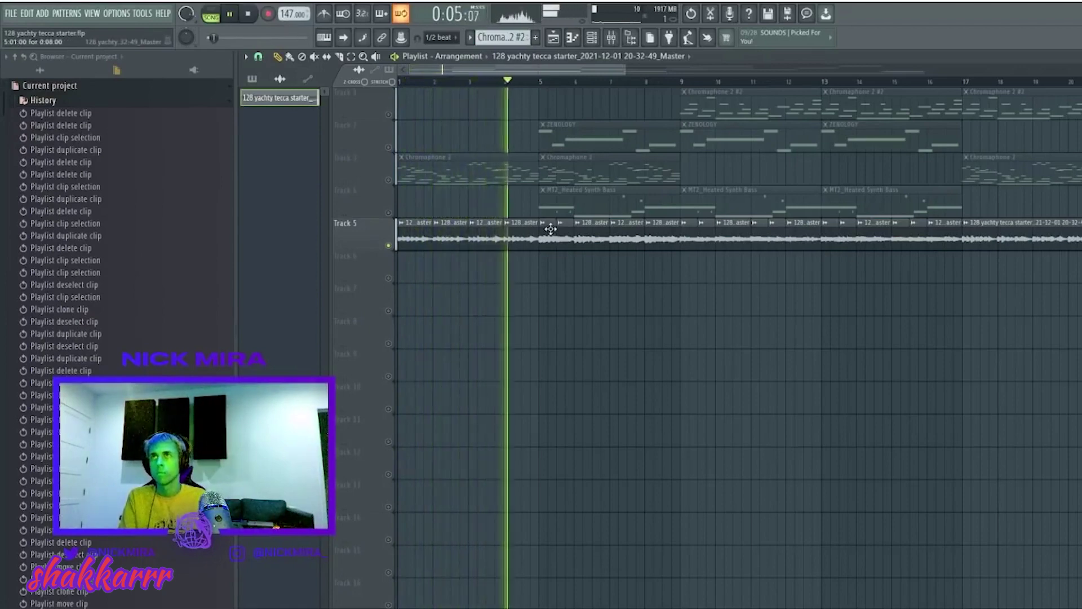
Replace the short audio slices from bar 5 to bar 7 on Track 5 with one-bar clips
key(ctrl+alt+z)
key(ctrl+alt+z)
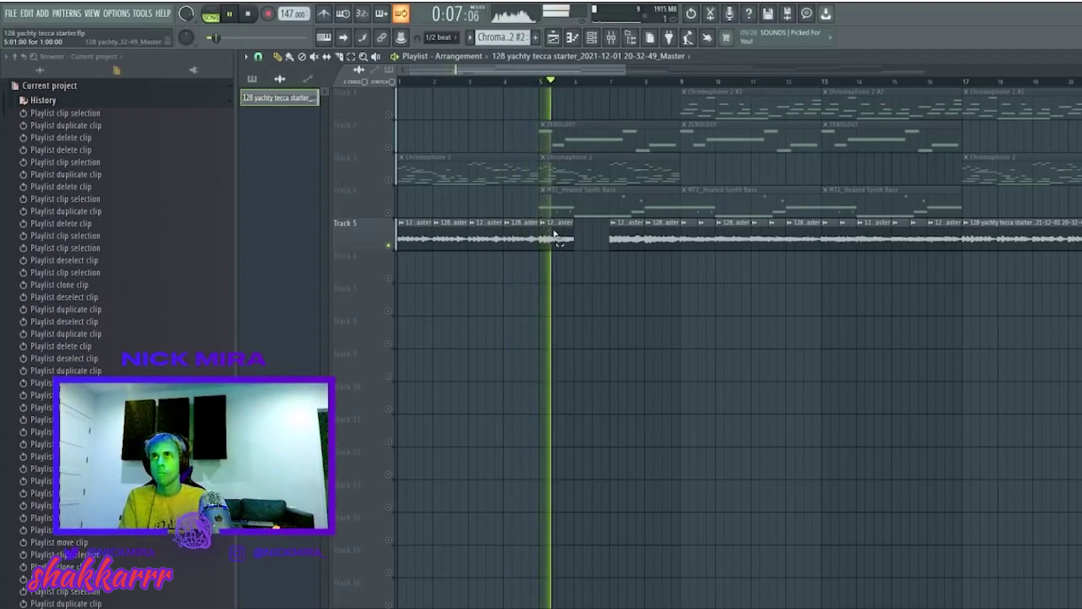
key(ctrl+shift+z)
key(ctrl+shift+z)
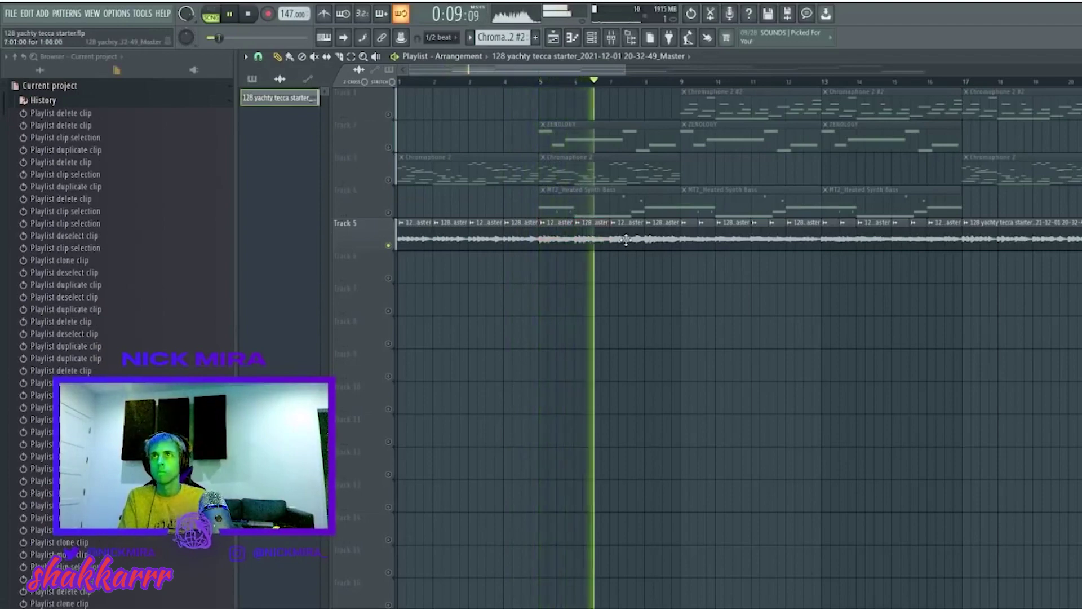
click(638, 237)
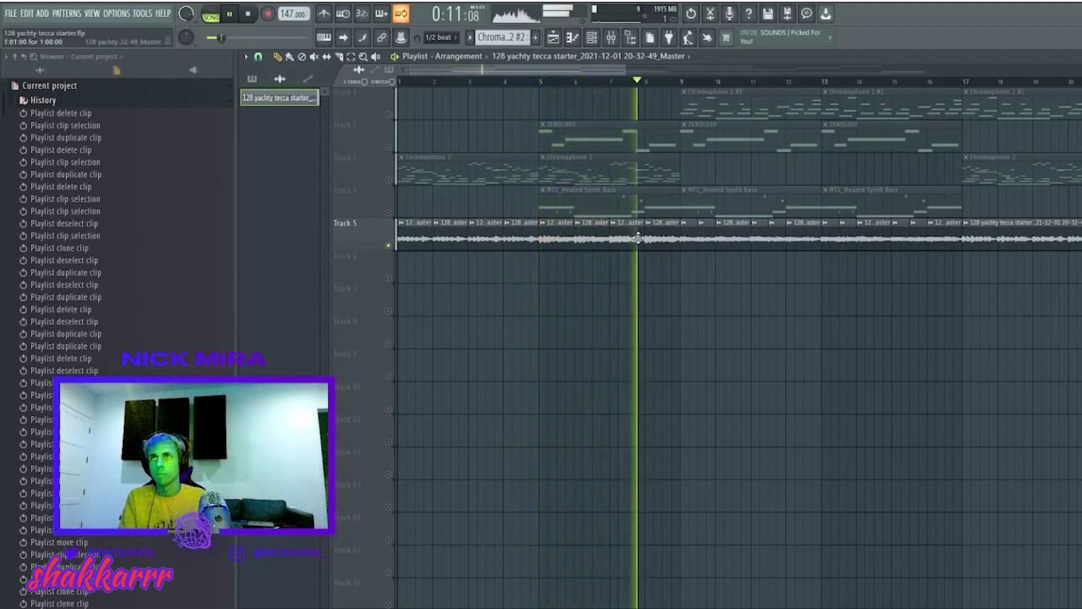
right_click(621, 233)
click(622, 232)
Delete the slices from bar 9 on Track 5 and fill the gap up to bar 12 with duplicates of a one-bar clip
right_click(699, 236)
right_click(762, 240)
drag(750, 237, 713, 237)
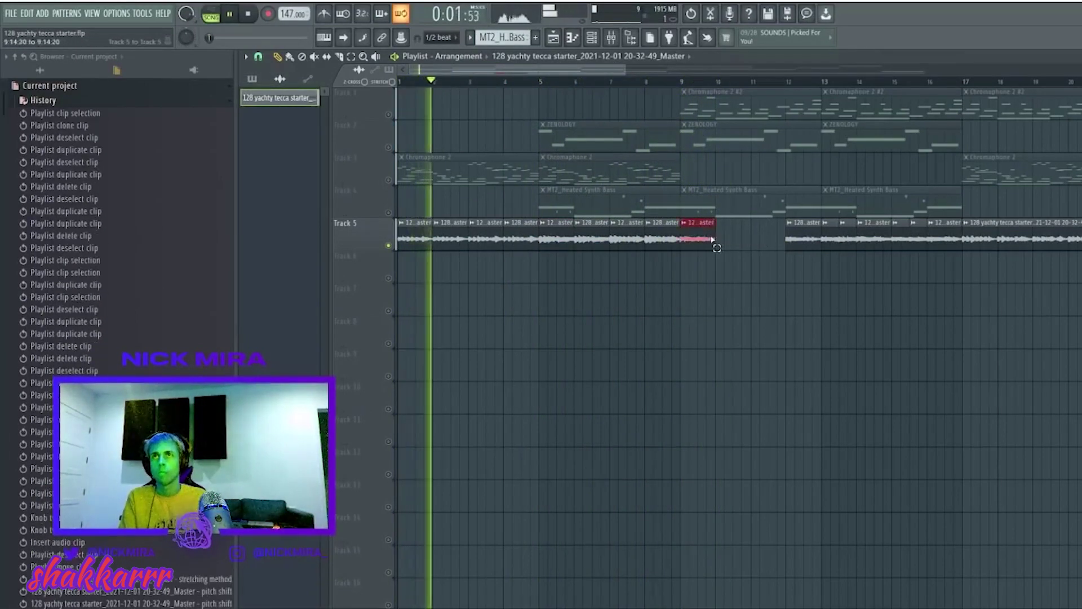
key(ctrl+b)
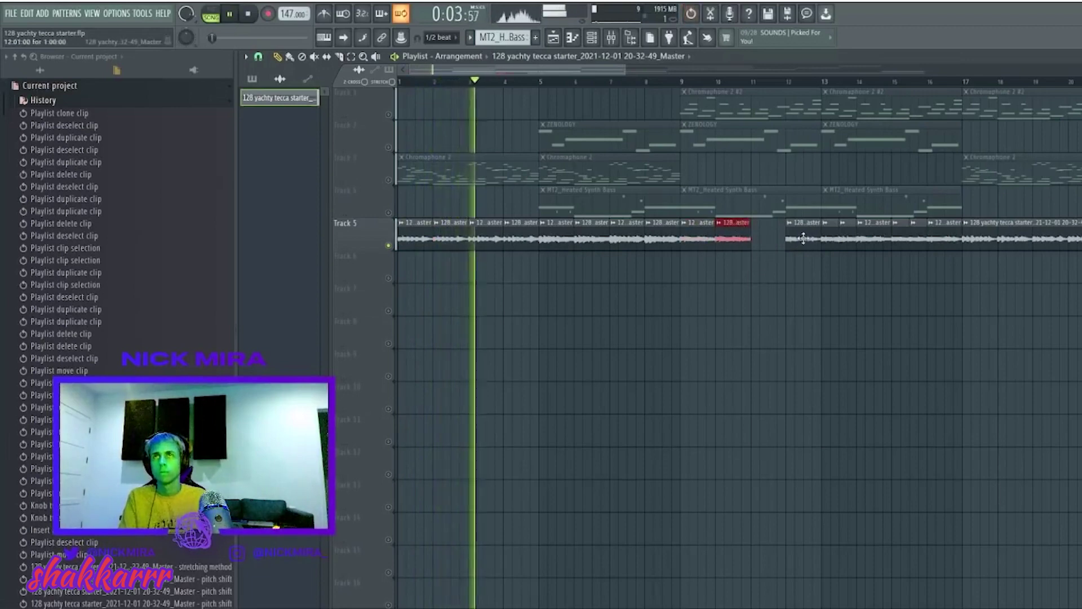
key(ctrl+b)
key(Escape)
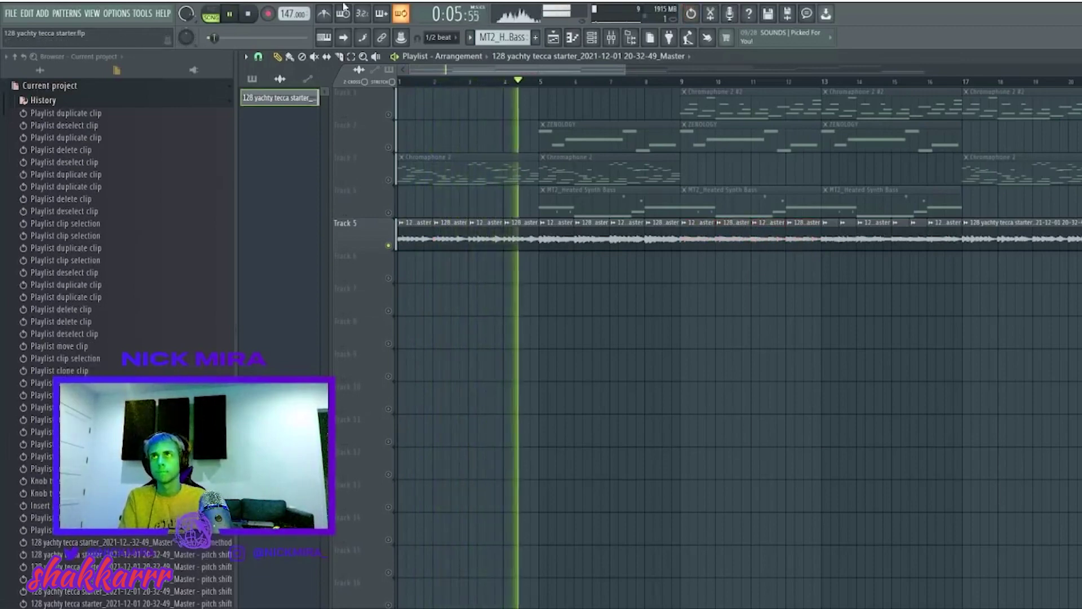
Lower the project tempo to 139 BPM
drag(293, 13, 293, 50)
scroll(293, 14, up, 1)
scroll(488, 84, down, 2)
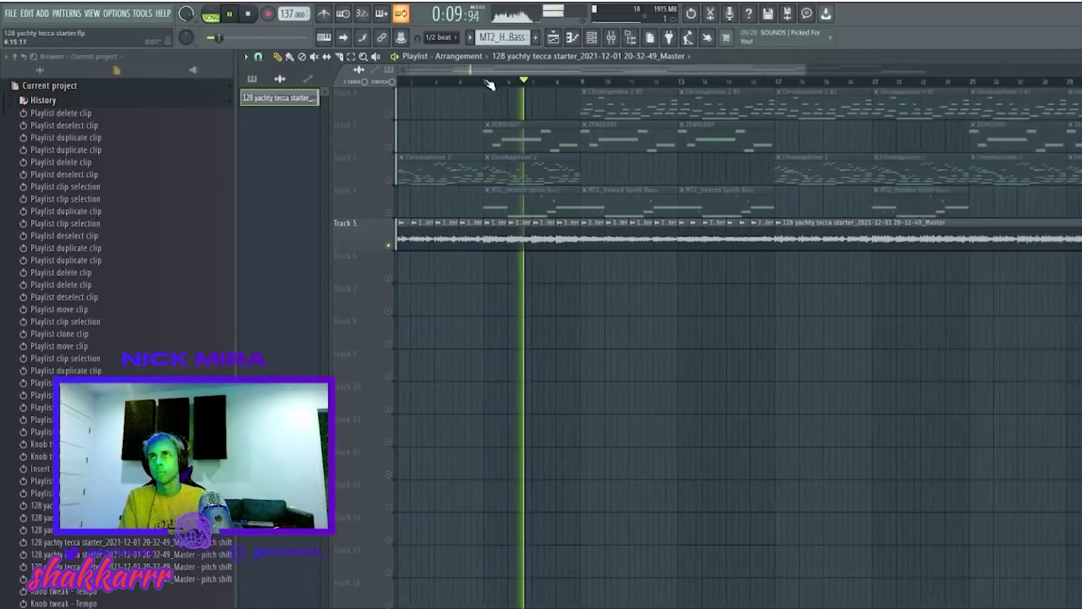
scroll(489, 85, down, 2)
scroll(293, 13, up, 2)
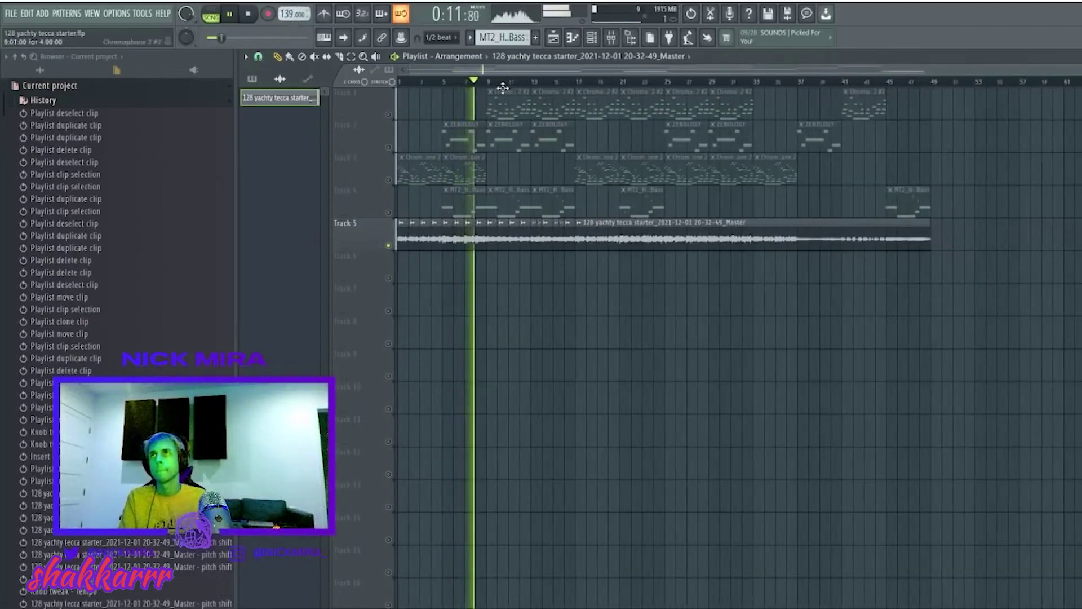
scroll(502, 88, up, 3)
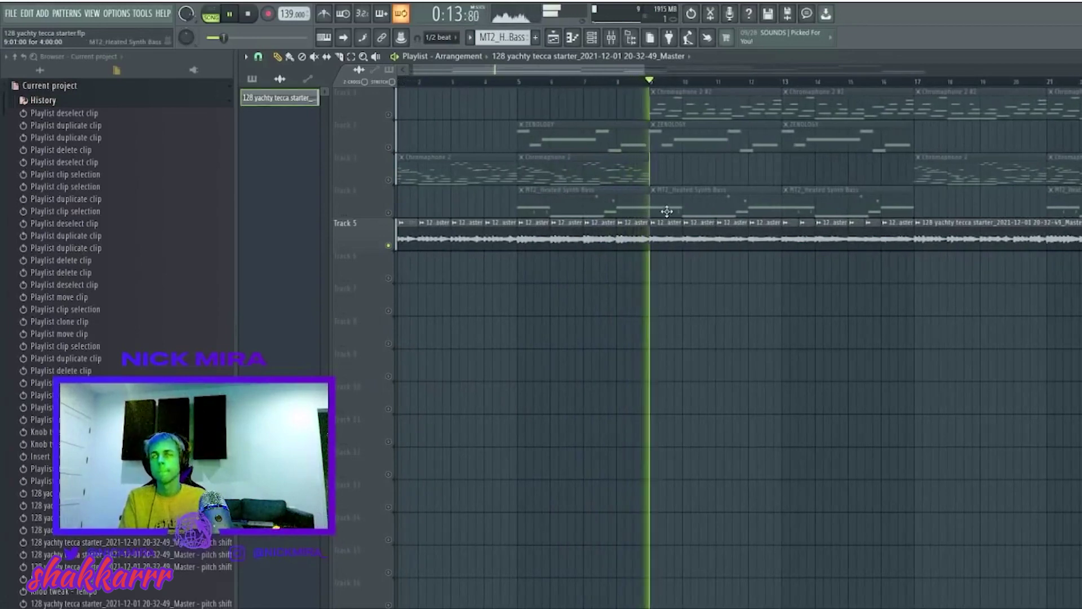
Raise the pitch shift of the Track 5 audio clip and set the project tempo to 146 BPM
double_click(665, 230)
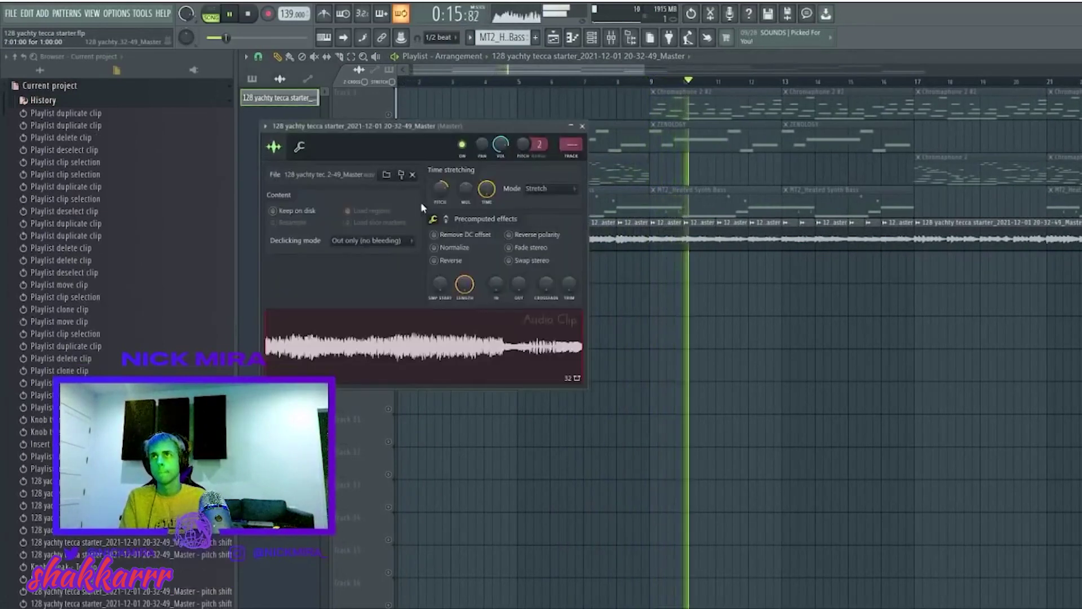
drag(441, 188, 440, 147)
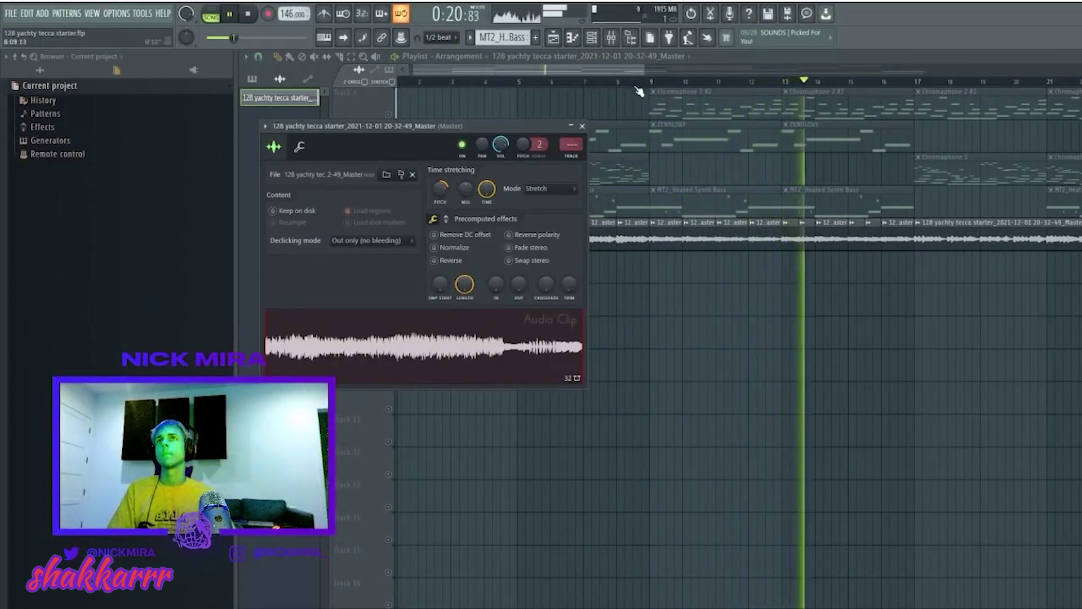
key(Escape)
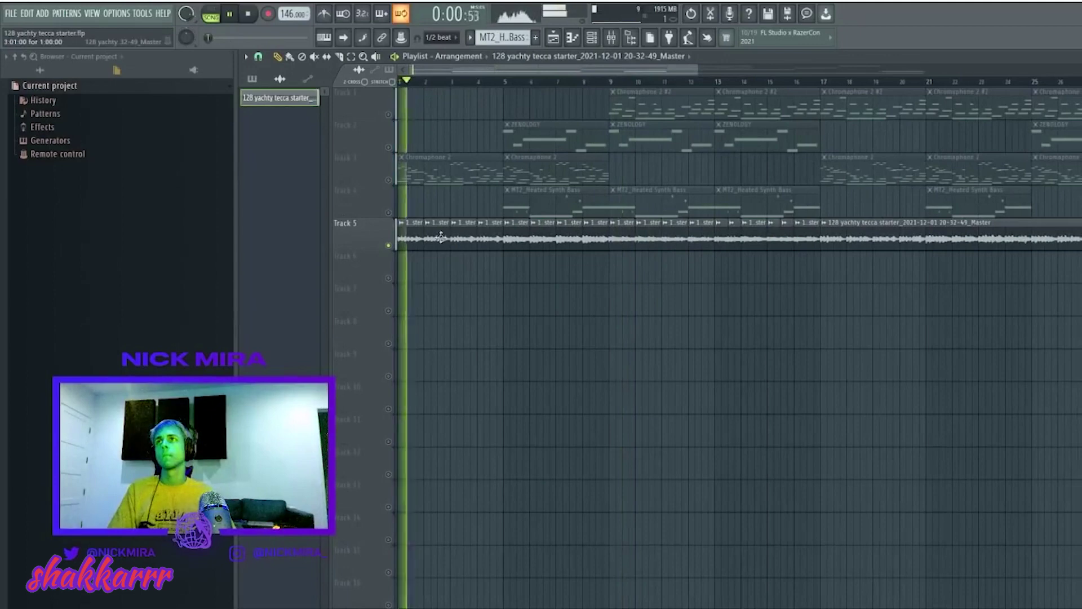
Route the audio clip to mixer track 2 and cut its lows and highs using high-pass and low-pass bands in Fruity parametric EQ 2
double_click(441, 237)
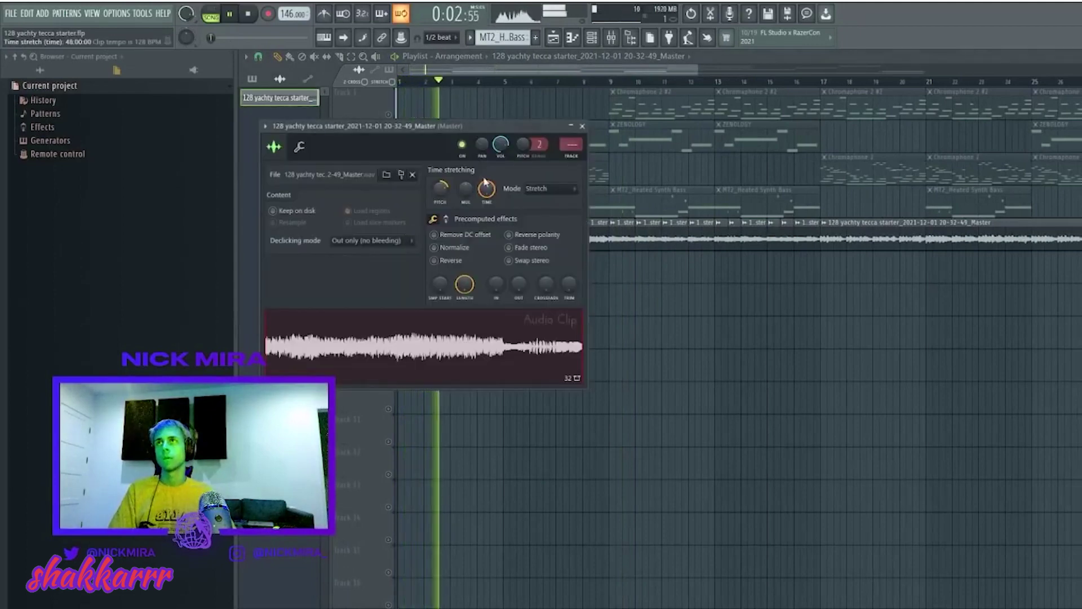
click(558, 148)
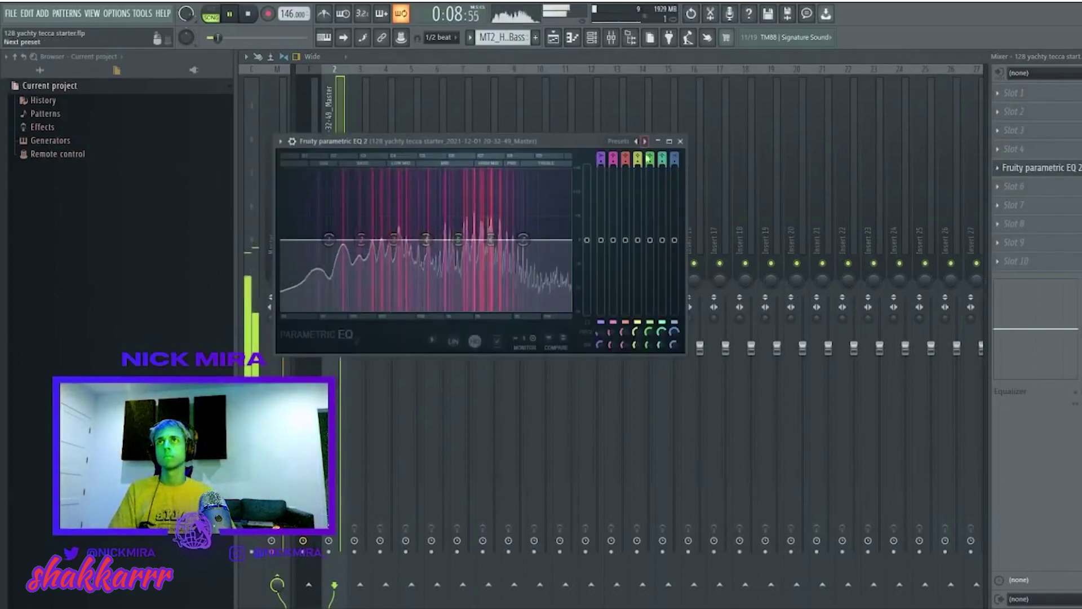
drag(295, 243, 362, 244)
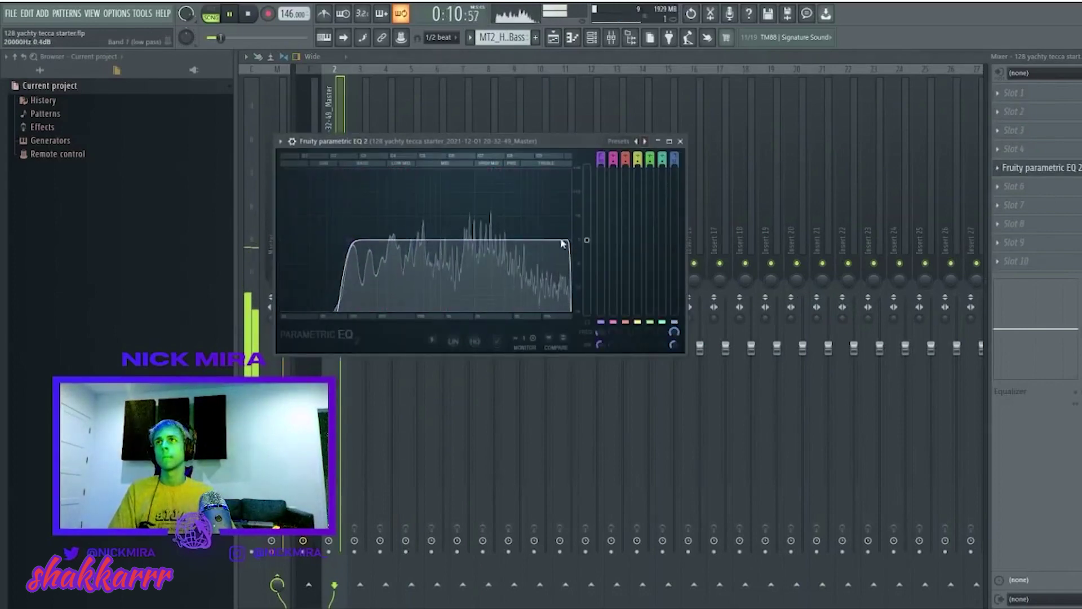
drag(570, 242, 510, 239)
Add ValhallaVintageVerb after the EQ on mixer track 2 with a mix of about 34%, and return to the playlist
key(Escape)
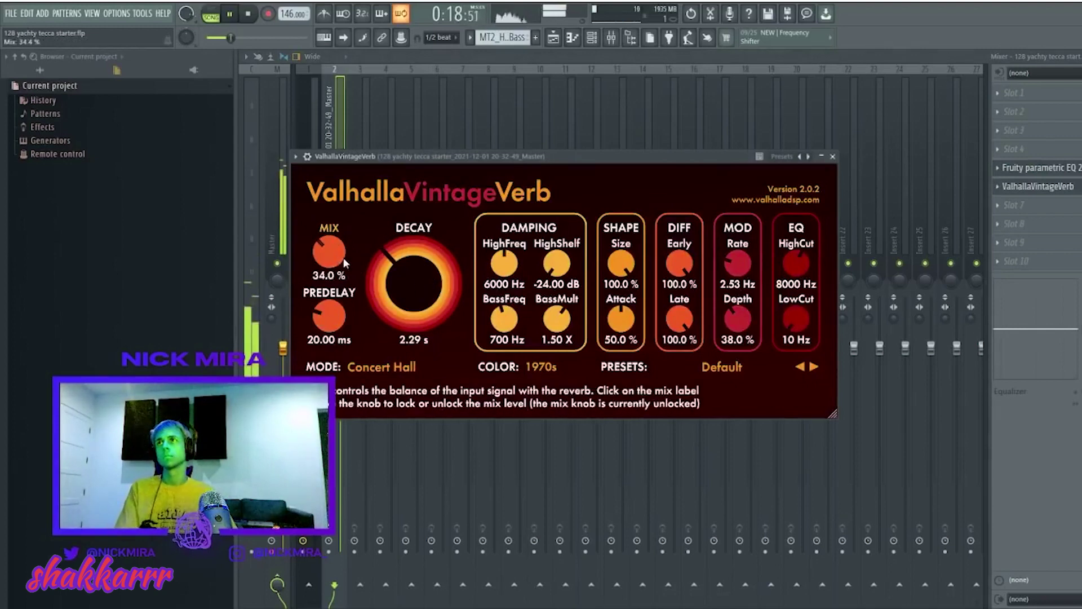
key(Escape)
key(Escape)
key(Escape)
key(Escape)
key(space)
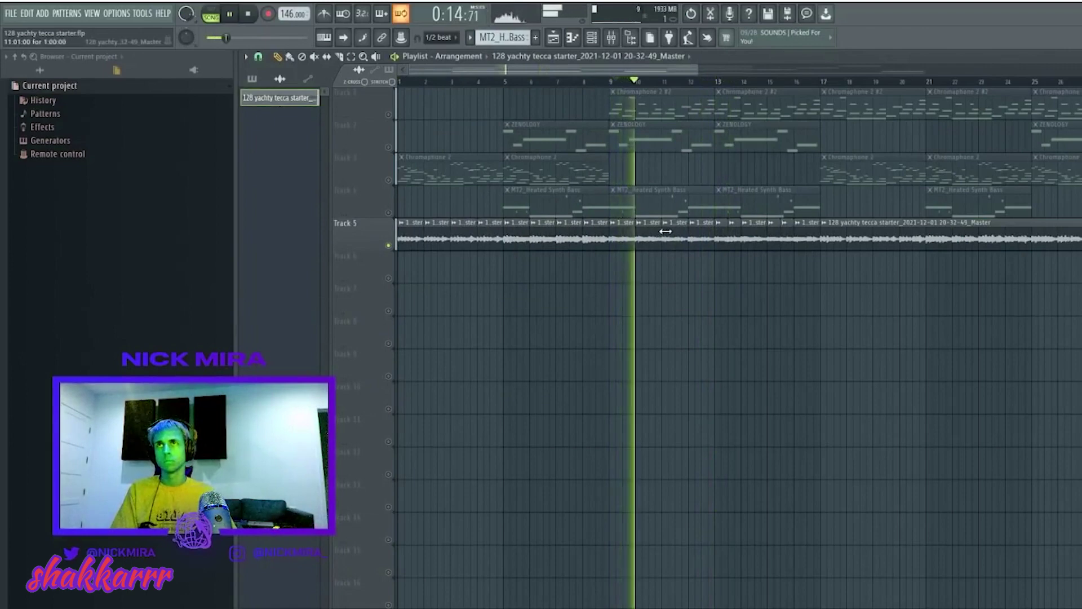
Replace the short slices in bars 13 to 16 of Track 5 with one-bar clips, auditioning from bars 11 and 13
click(665, 81)
drag(727, 236, 750, 236)
key(space)
click(713, 82)
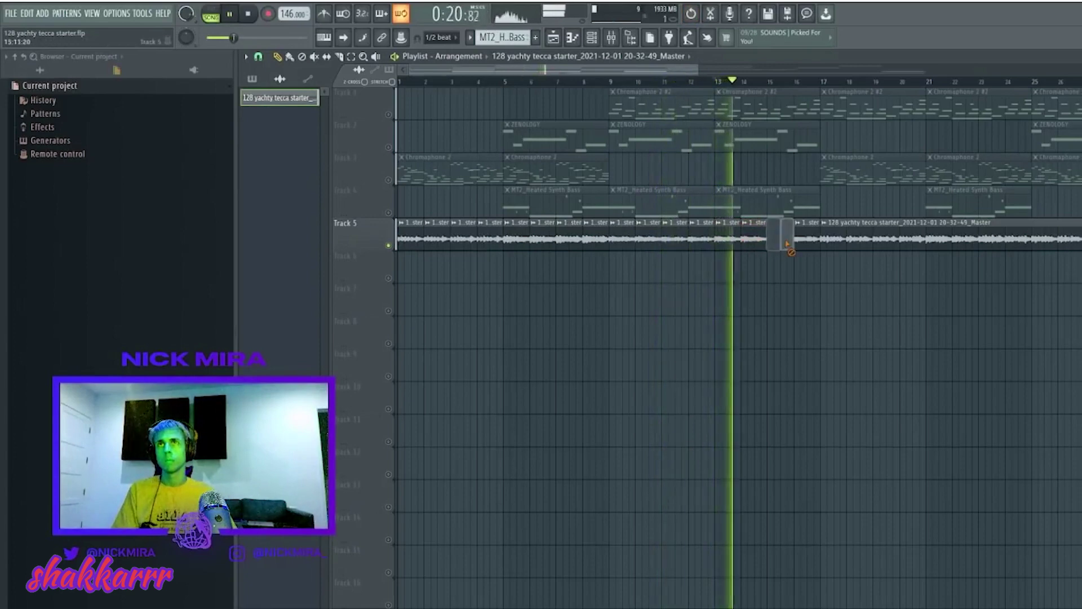
drag(787, 235, 809, 235)
key(space)
Place a one-bar clip at bar 17 of Track 5, move the long clip to start at bar 18, and play from bar 17
click(851, 83)
key(space)
drag(852, 235, 879, 237)
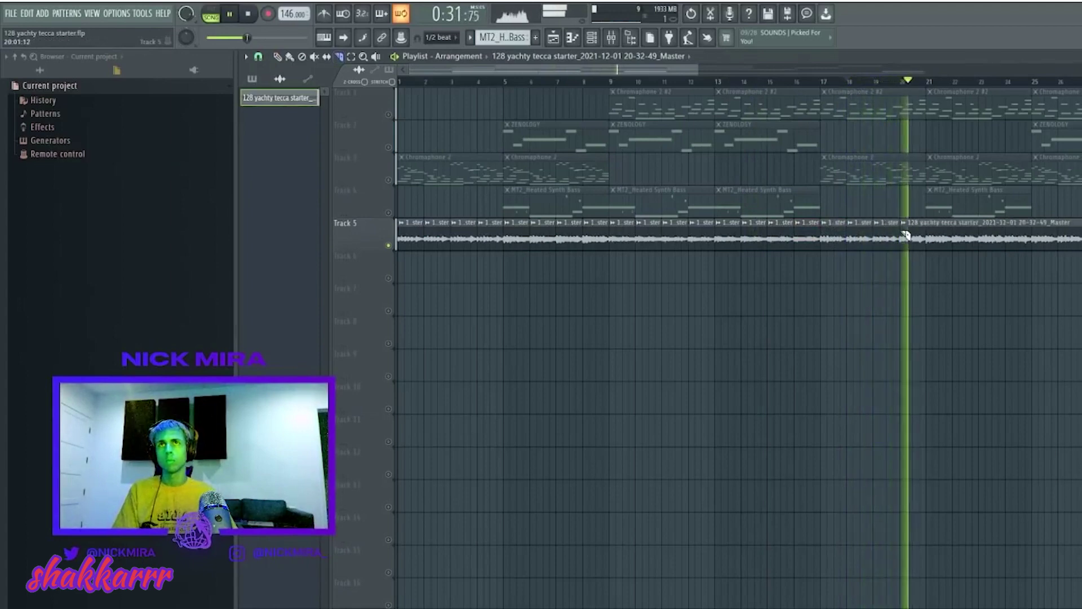
right_click(833, 234)
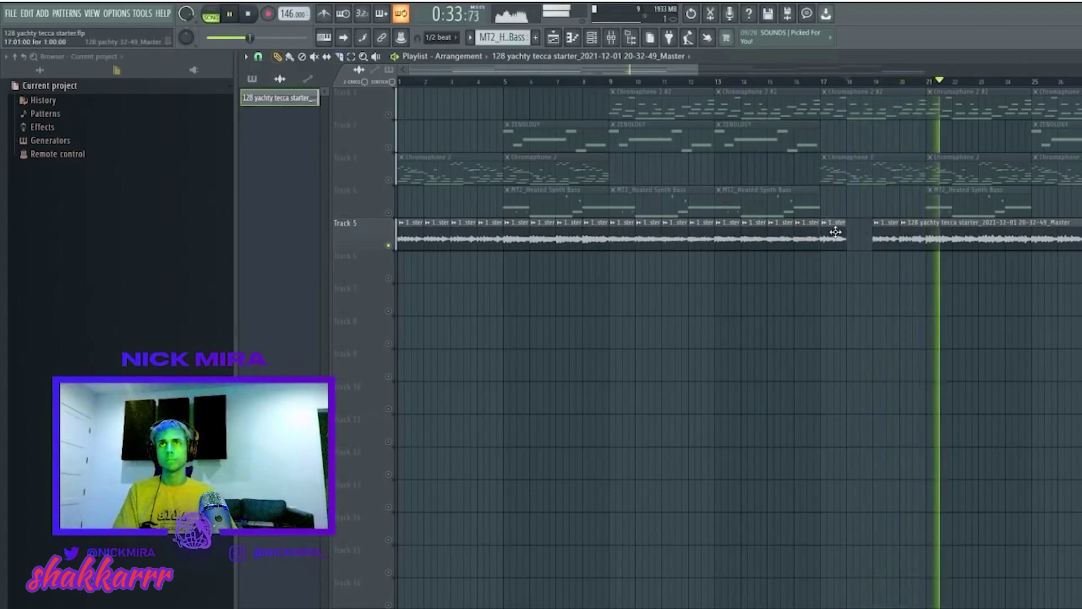
drag(858, 233, 833, 232)
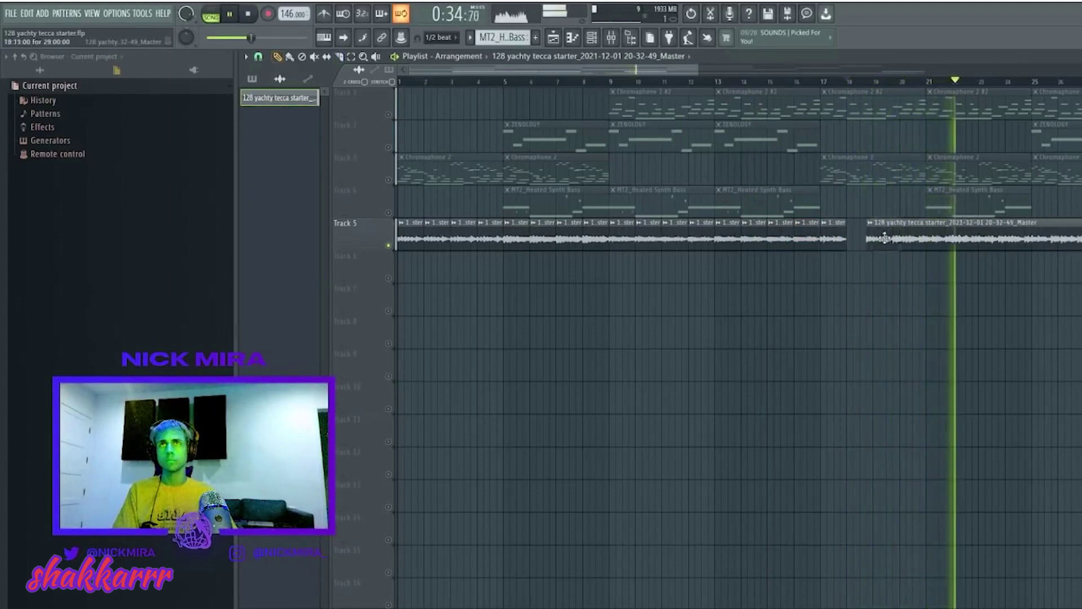
click(826, 85)
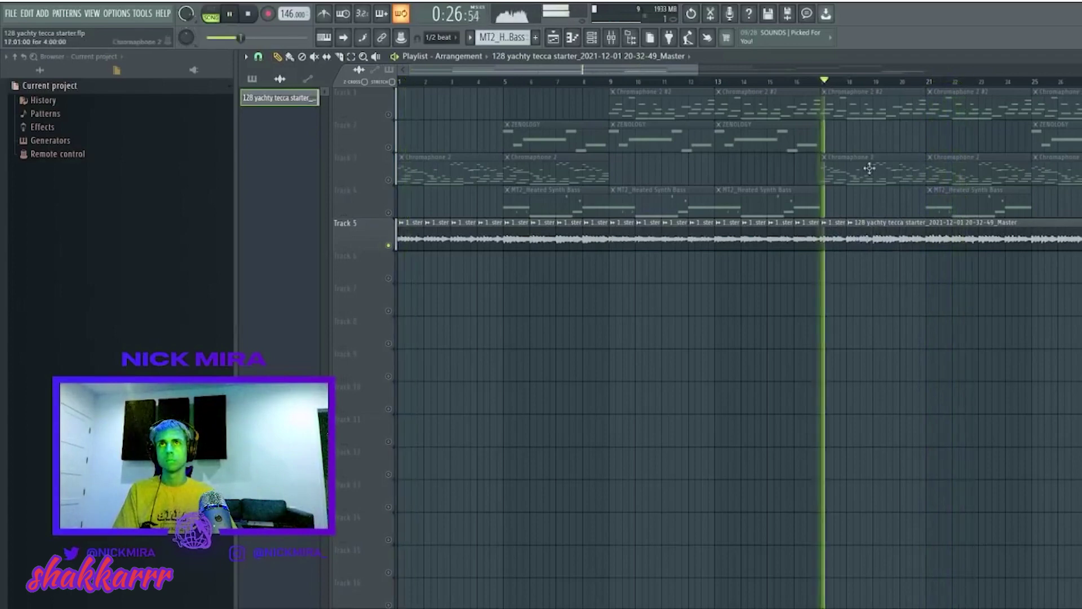
Delete the long remaining clip on Track 5, fill bars 18 to 20 with one-bar clips, and restart playback
right_click(882, 233)
key(ctrl+b)
key(ctrl+b)
right_click(860, 233)
click(835, 228)
key(space)
key(space)
Add the HalfTime effect to slot 7 of mixer track 2 and restart playback to audition it
click(610, 37)
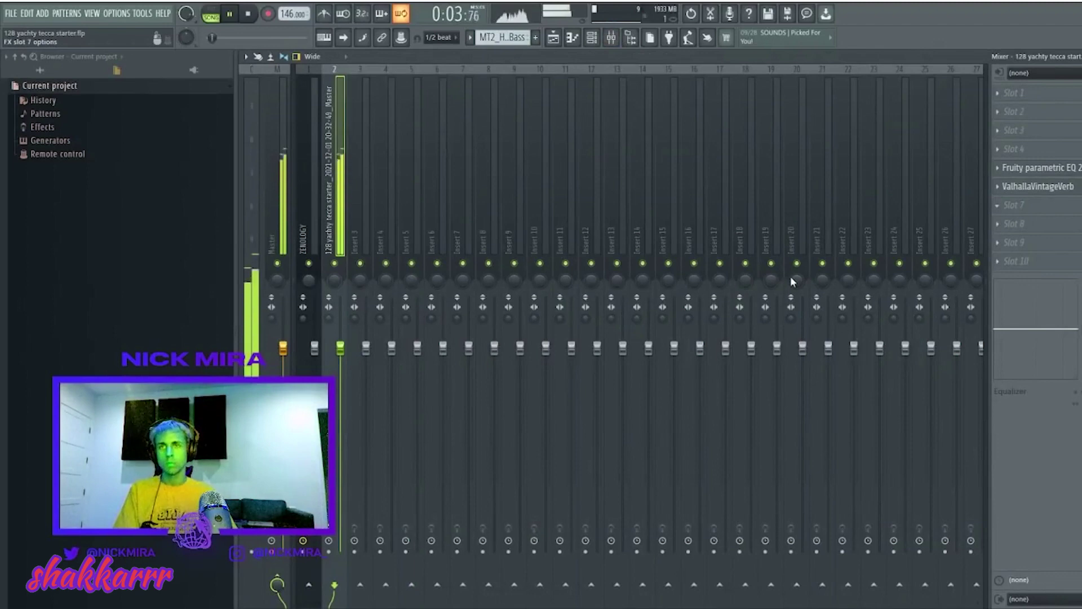
key(space)
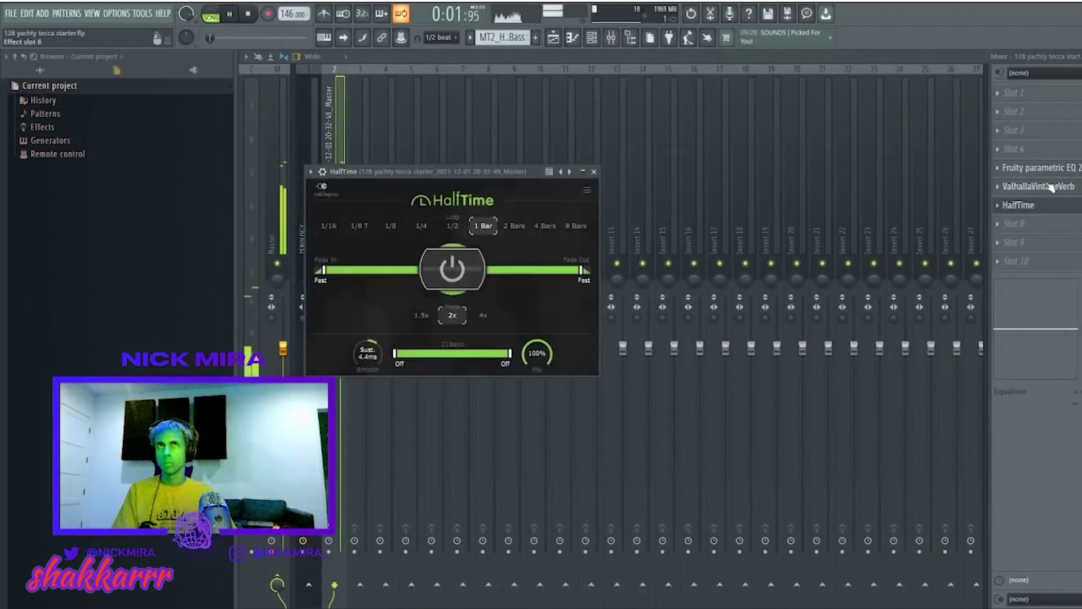
key(Escape)
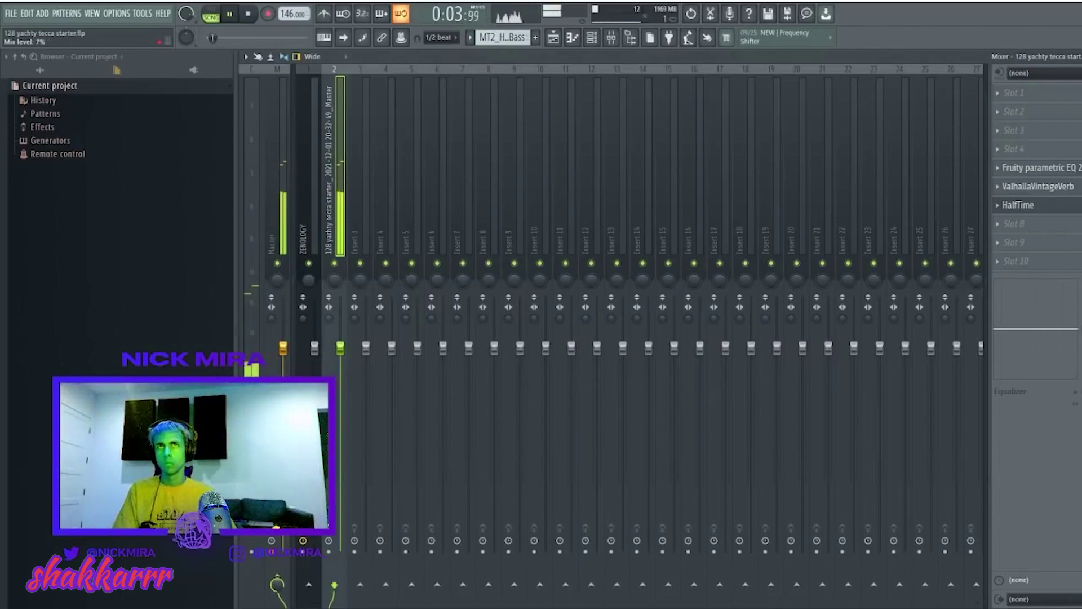
Widen the pass band of Fruity parametric EQ 2, with the low-pass at about 14.3 kHz, and return to the playlist
click(1039, 167)
key(space)
key(space)
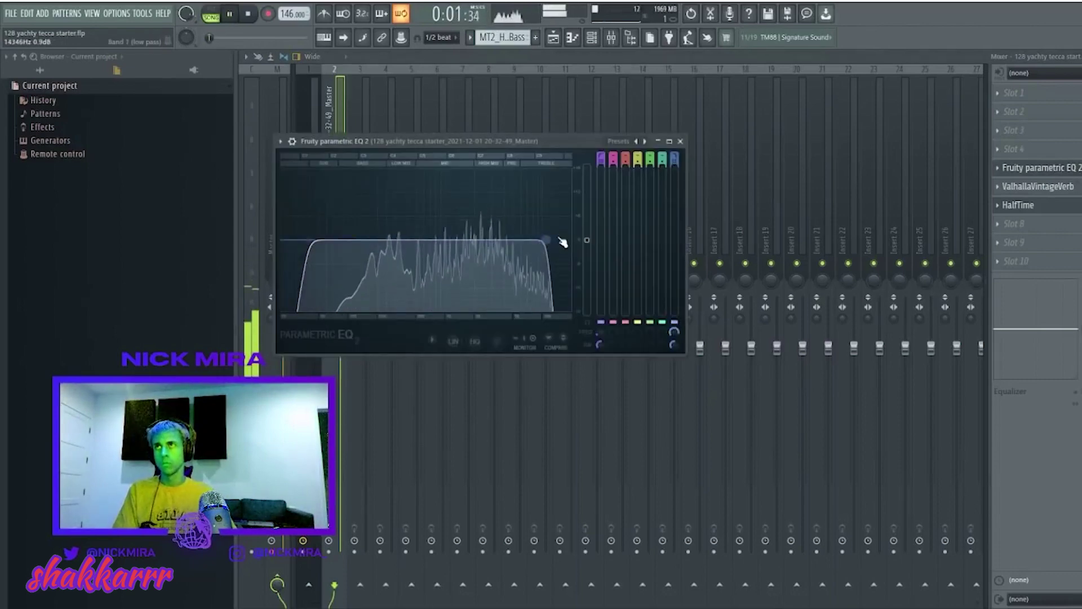
key(F9)
key(Escape)
Adjust the audio clip's pitch shift, set its channel pitch range to 12 semitones, and change the channel pitch
double_click(519, 228)
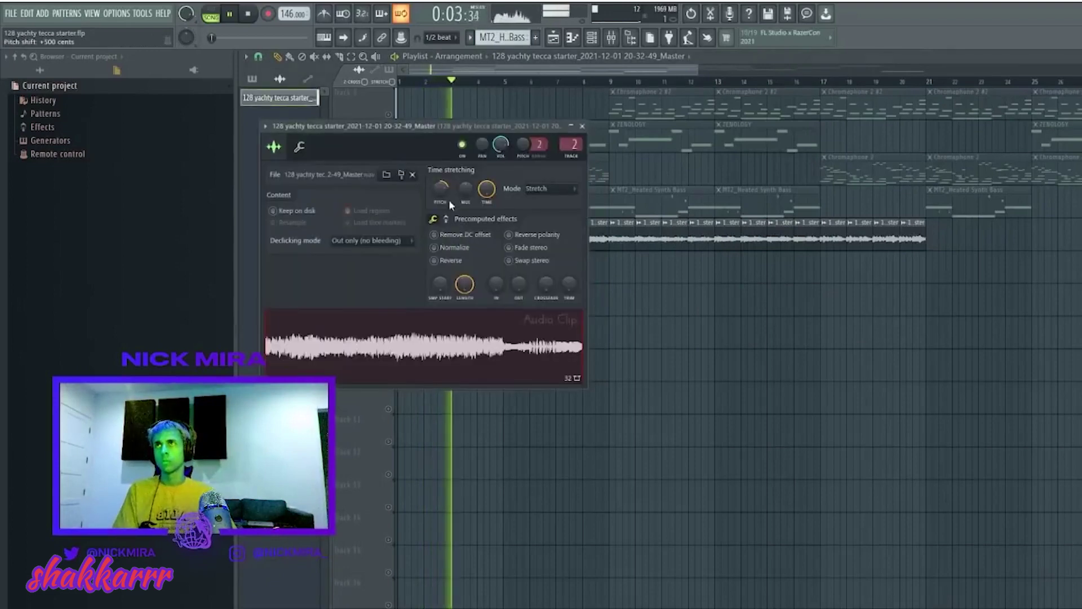
drag(443, 188, 443, 183)
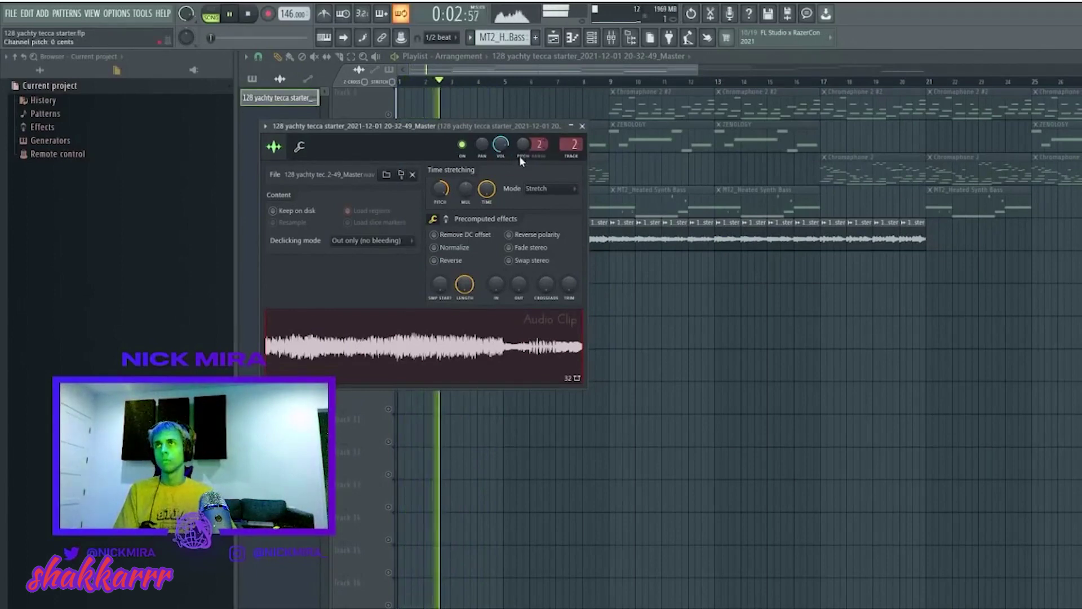
mouse_move(523, 146)
mouse_down()
mouse_move(523, 130)
mouse_move(524, 151)
mouse_up()
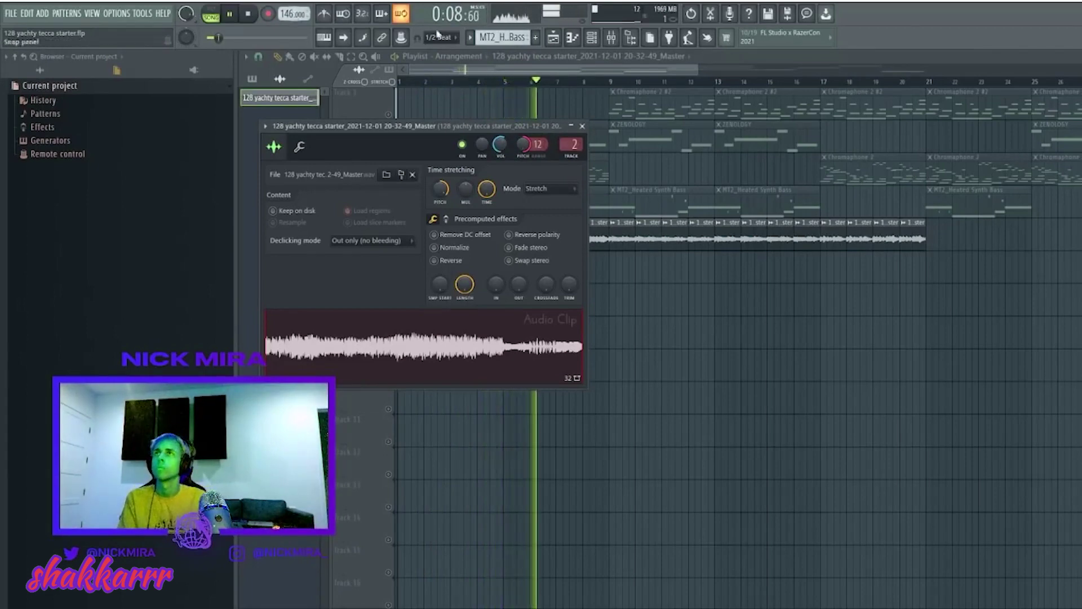
Add Gross Beat to slot 8 of mixer track 2 and set the project tempo to 159 BPM
click(612, 41)
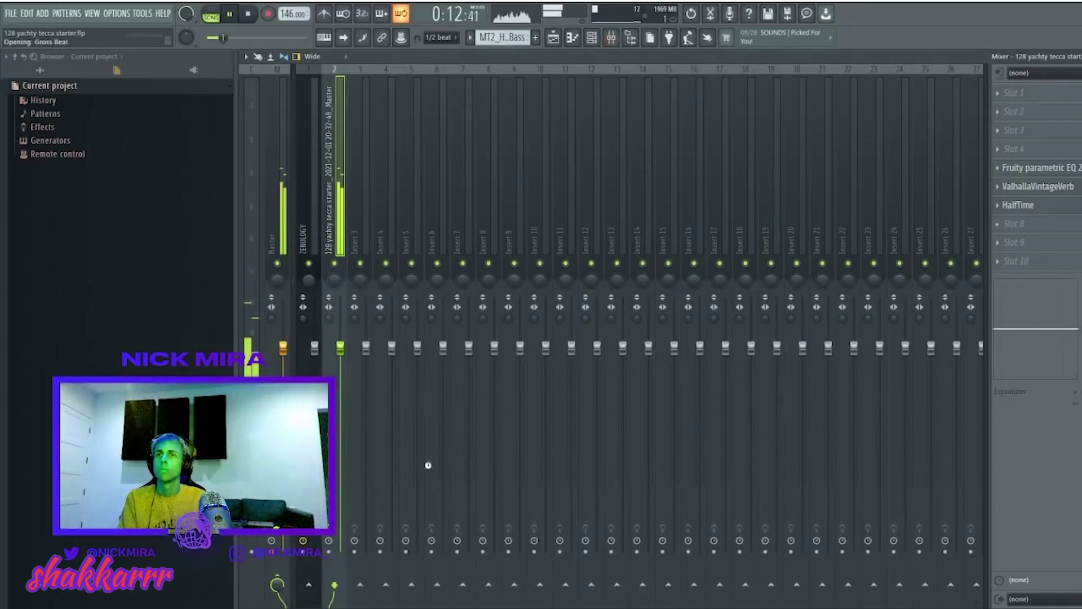
click(381, 361)
click(418, 361)
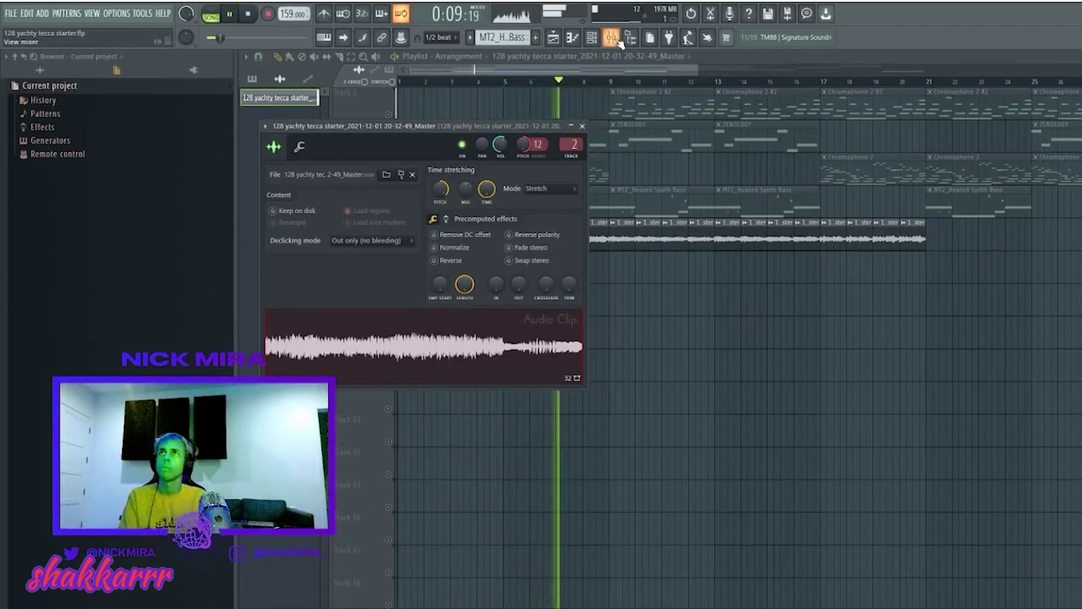
Check the high-pass band of Fruity parametric EQ 2 on mixer track 2 and return to the playlist
click(614, 38)
click(1037, 167)
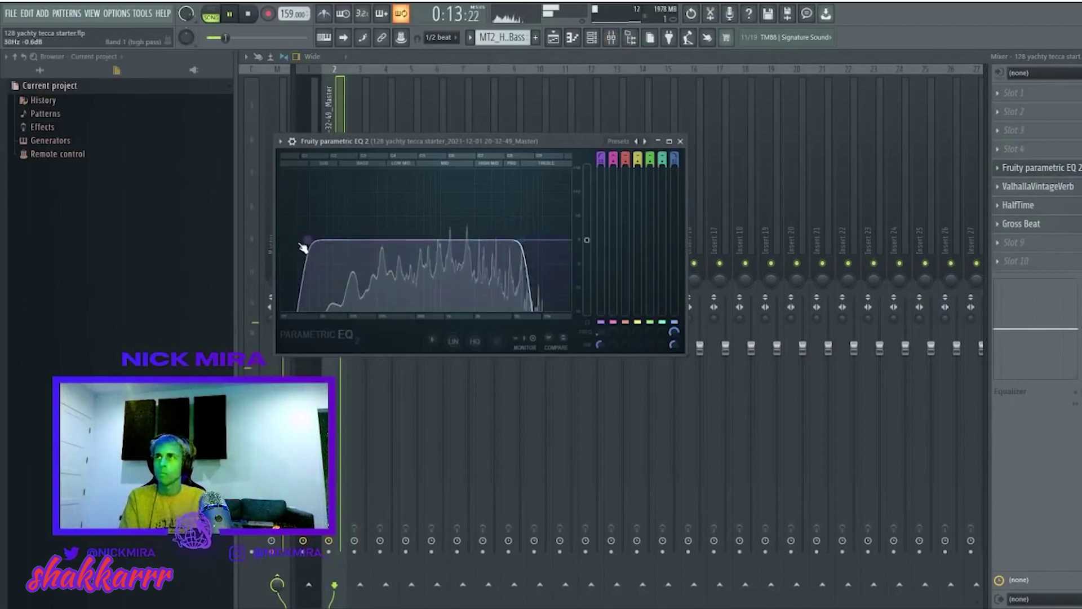
key(Escape)
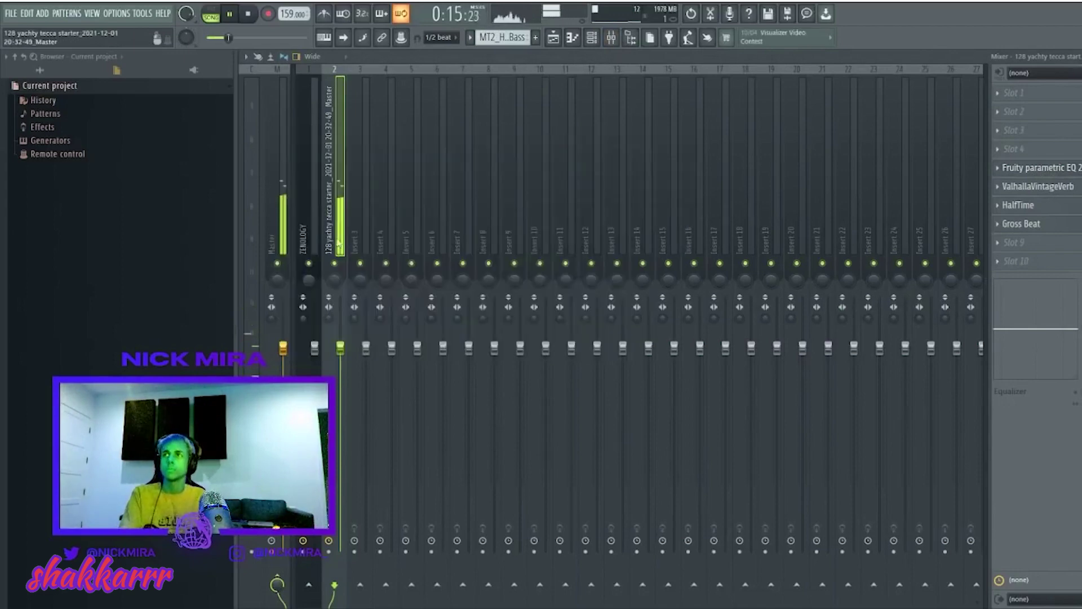
key(F9)
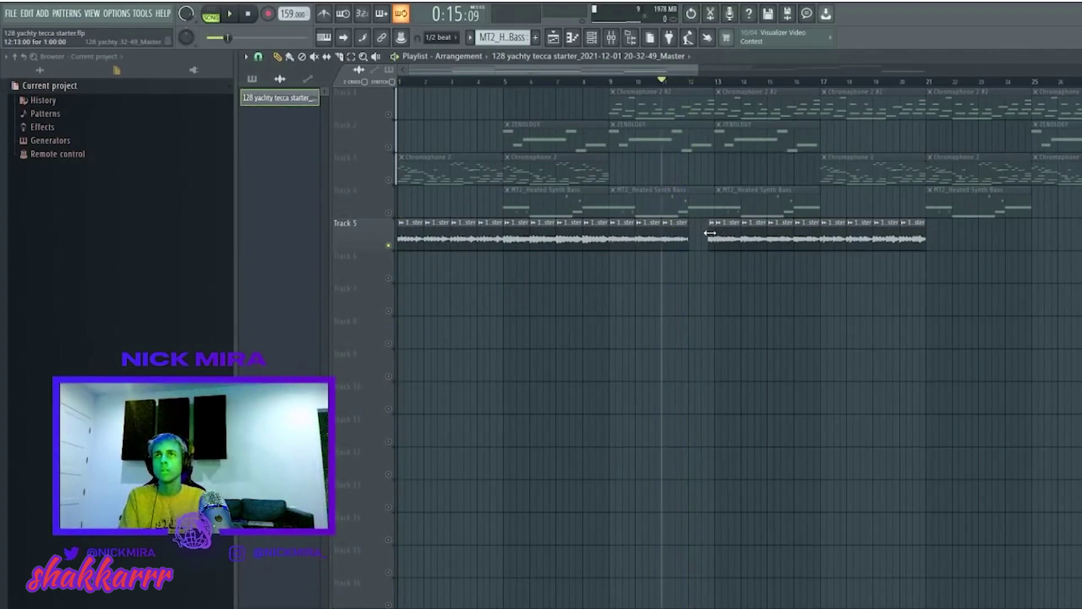
Lengthen the track 5 audio slice at bar 12 to three bars, removing the slices in its way, and play from bar 14
key(space)
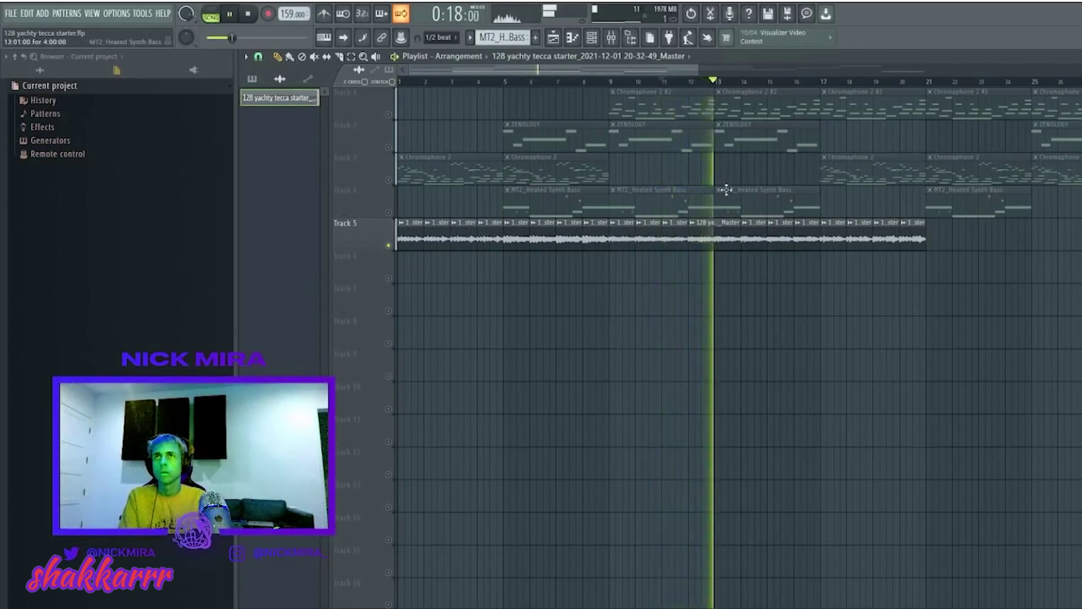
right_click(752, 231)
key(space)
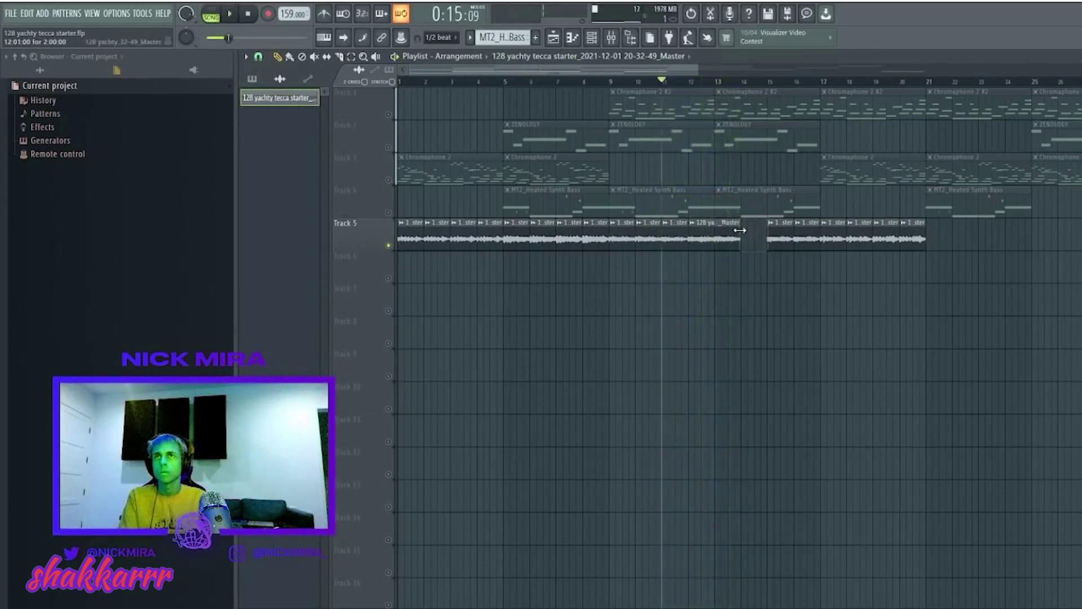
drag(761, 225, 767, 226)
key(space)
click(744, 84)
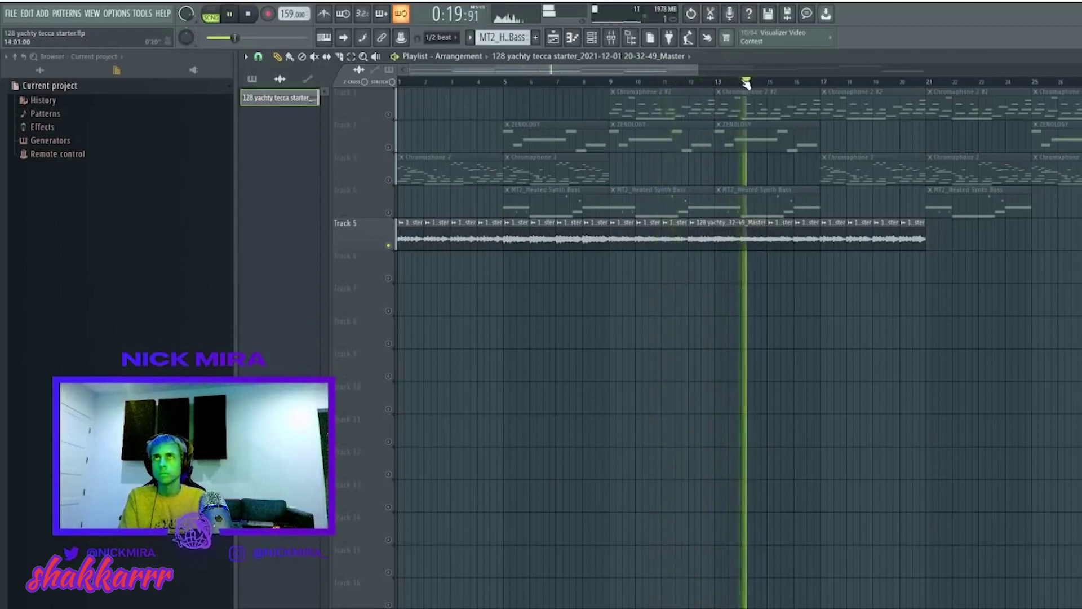
Remove the next slices, set the audio clip at bar 12 to four bars long, and audition from bar 9
right_click(807, 232)
key(space)
key(space)
drag(795, 224, 820, 224)
key(c)
key(ctrl+z)
key(space)
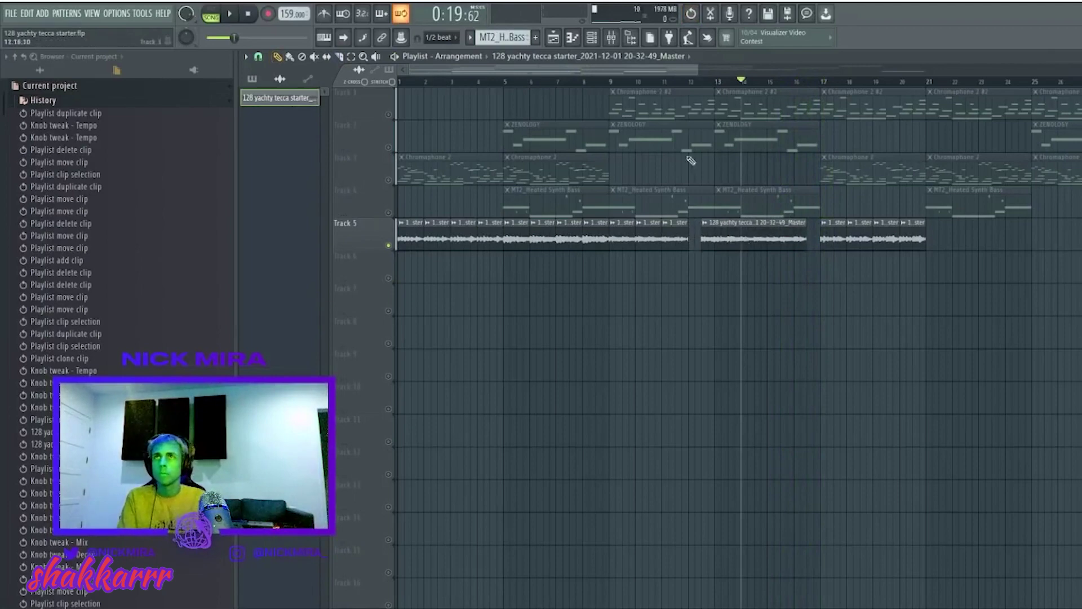
click(599, 82)
key(space)
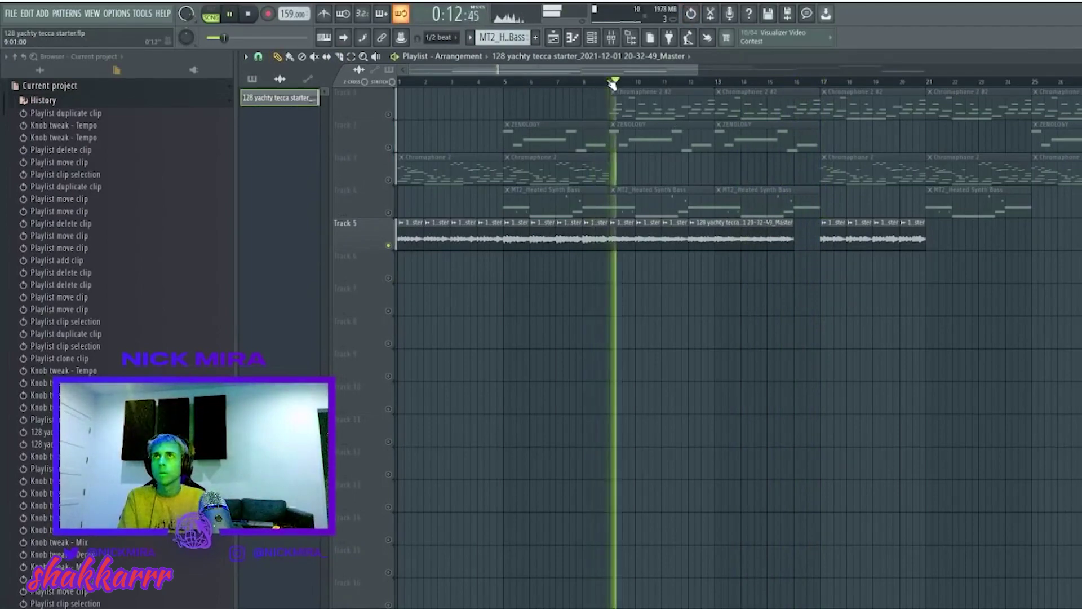
Trim the long audio clip to a one-bar slice, place it at bar 12, and leave bars 13 to 16 empty
mouse_move(724, 233)
mouse_down()
mouse_move(748, 233)
mouse_move(703, 242)
mouse_move(727, 242)
mouse_up()
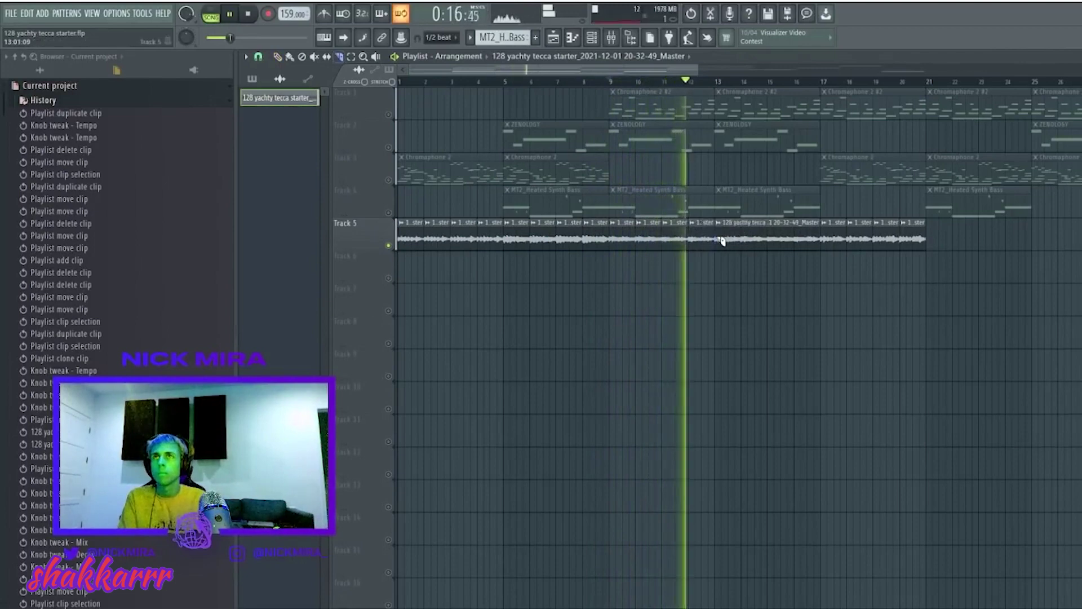
key(space)
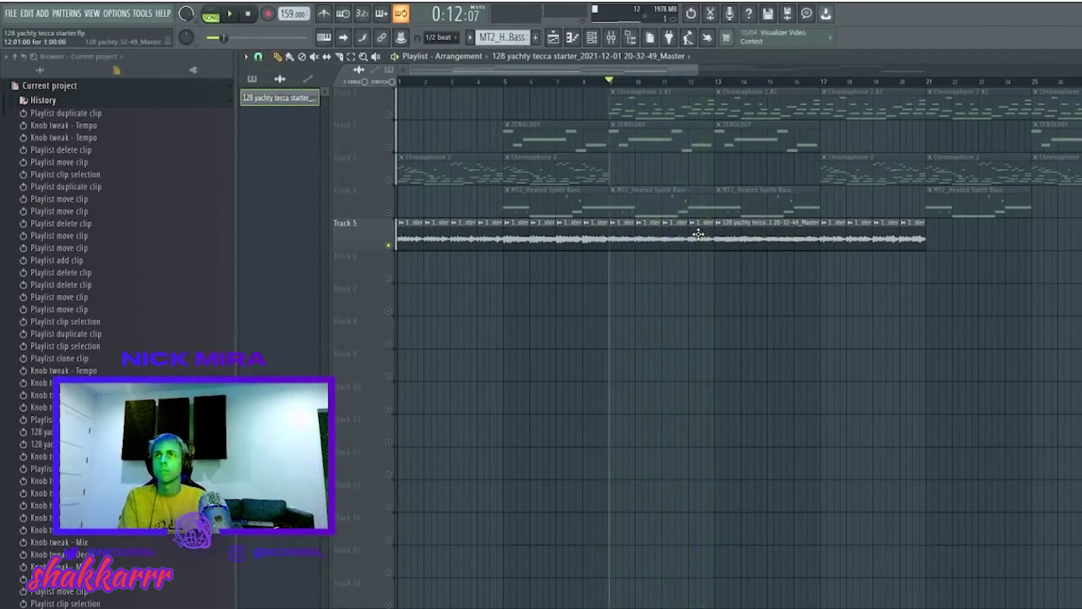
drag(712, 234, 692, 230)
key(space)
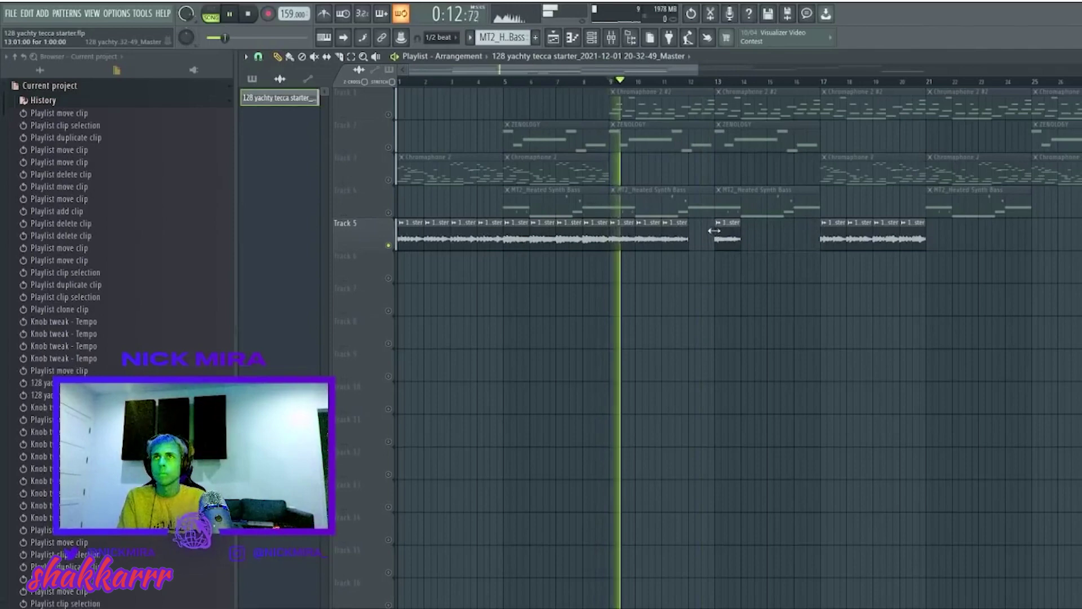
drag(739, 234, 715, 234)
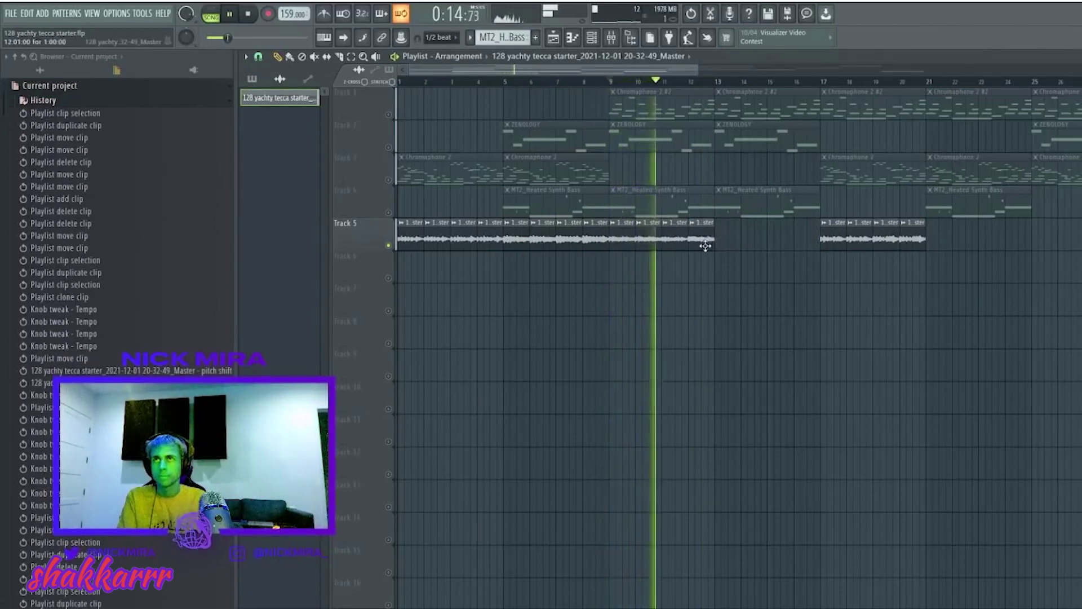
key(space)
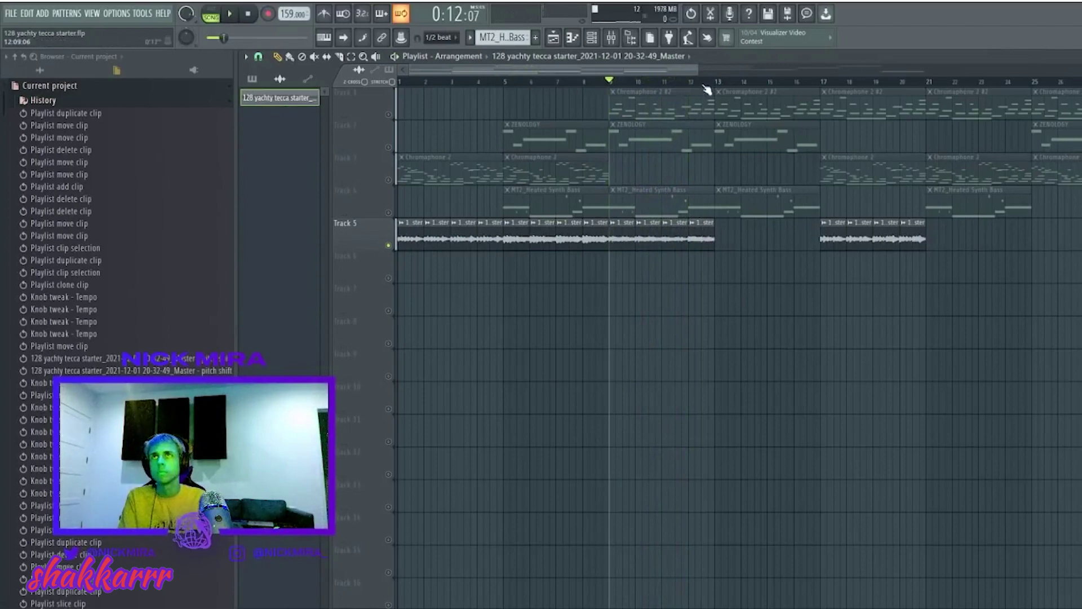
Try the bar 12 audio slice half a bar earlier, with the play position at bar 12
drag(706, 83, 688, 85)
click(689, 229)
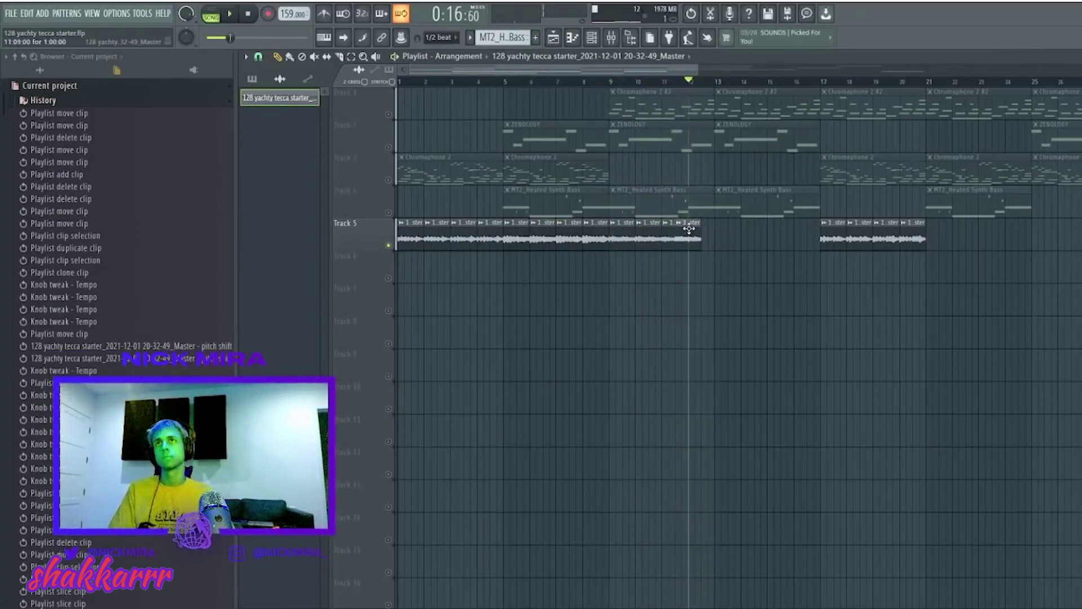
mouse_move(687, 228)
mouse_down()
mouse_move(705, 231)
mouse_move(696, 229)
mouse_up()
key(space)
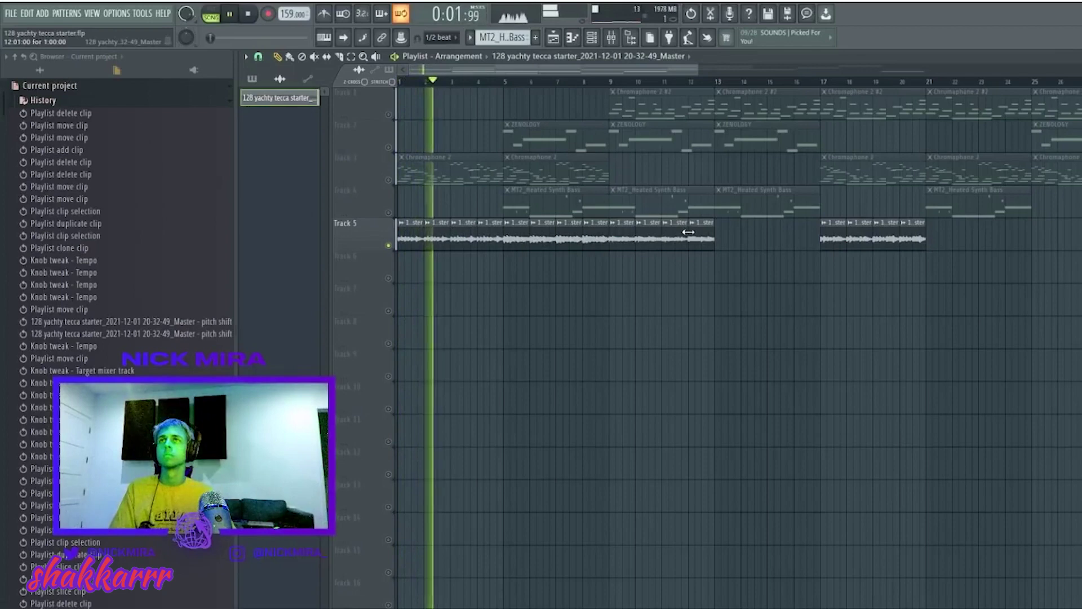
Delete the audio slice at bar 4 of track 5 and play the arrangement from the start
click(469, 239)
key(space)
right_click(485, 238)
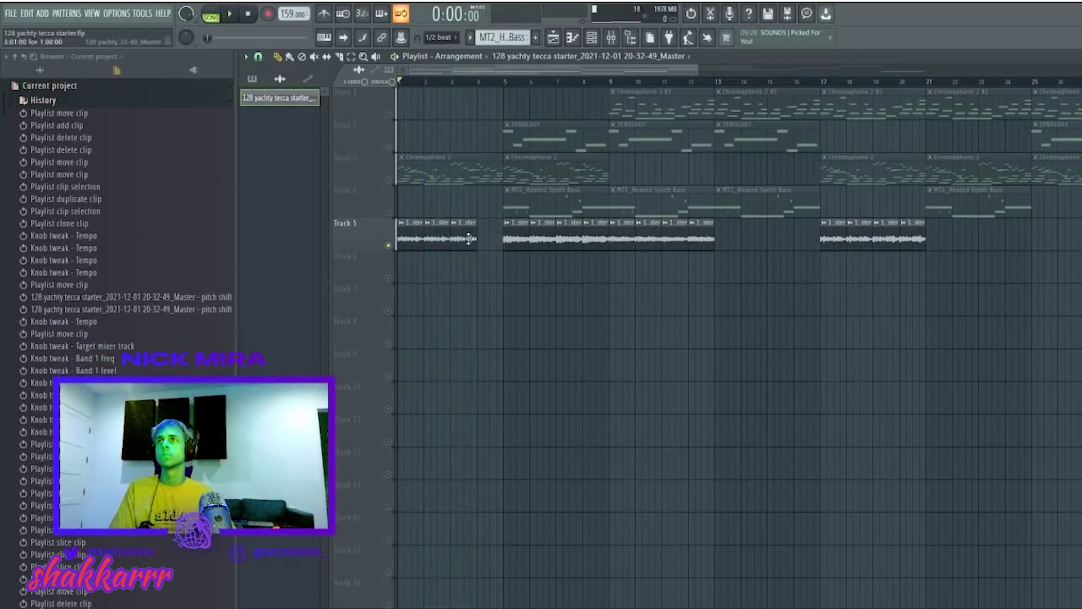
click(609, 39)
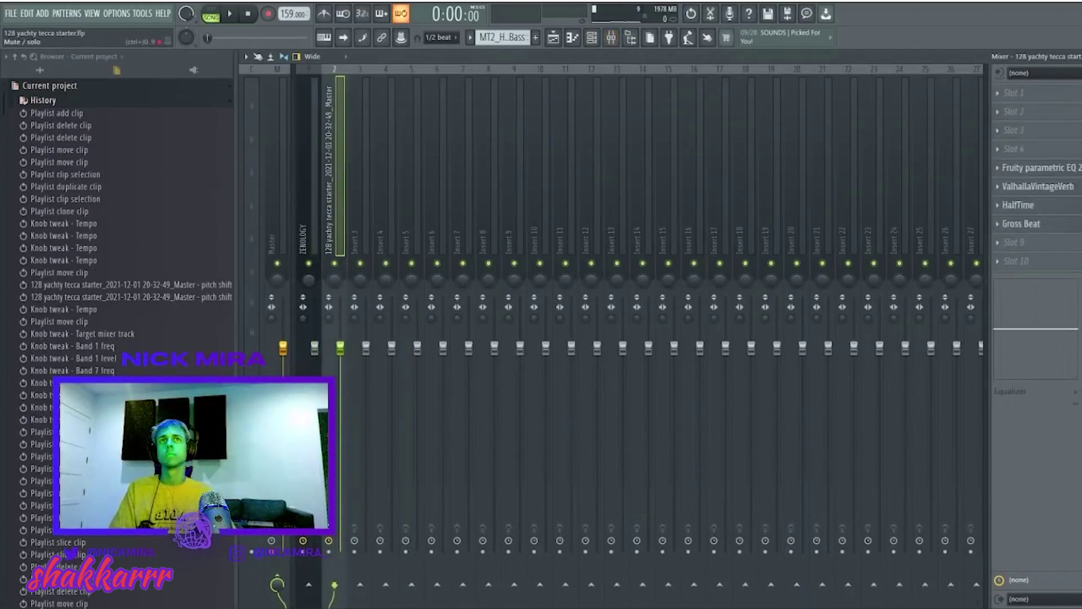
key(F9)
key(space)
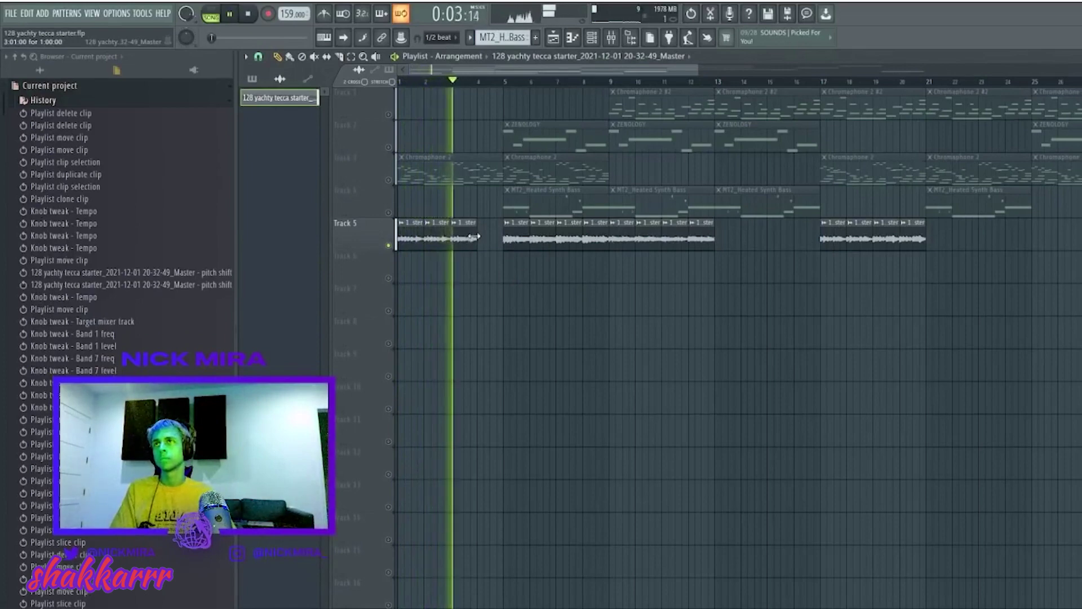
Fill the gap at bar 4 with a one-bar audio slice duplicated from bar 3
drag(478, 230, 500, 230)
key(ctrl+z)
mouse_move(478, 231)
mouse_down()
mouse_move(501, 231)
mouse_move(491, 232)
mouse_up()
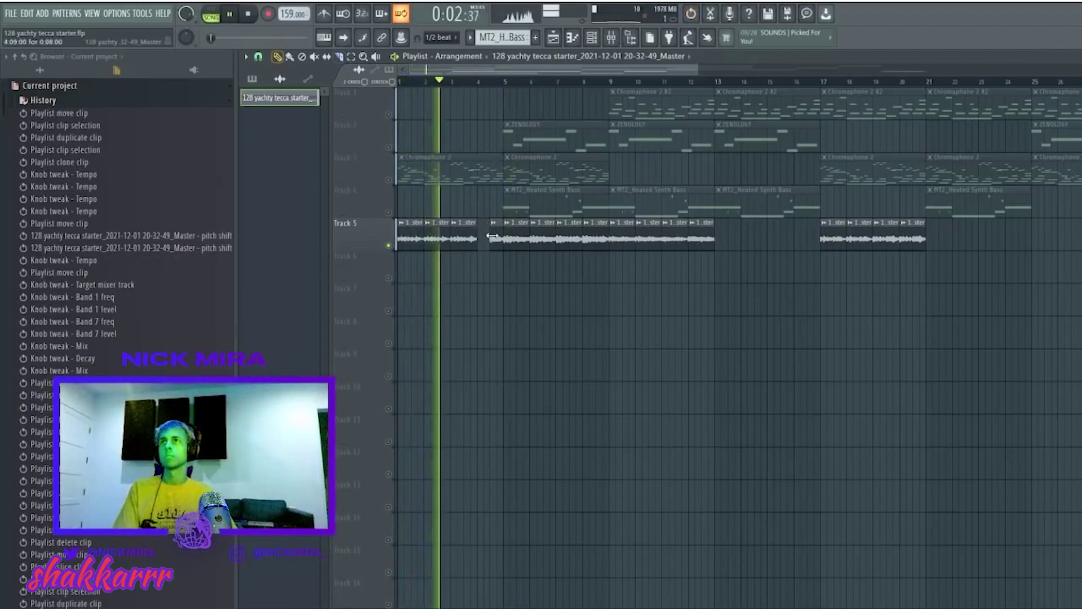
drag(497, 236, 485, 236)
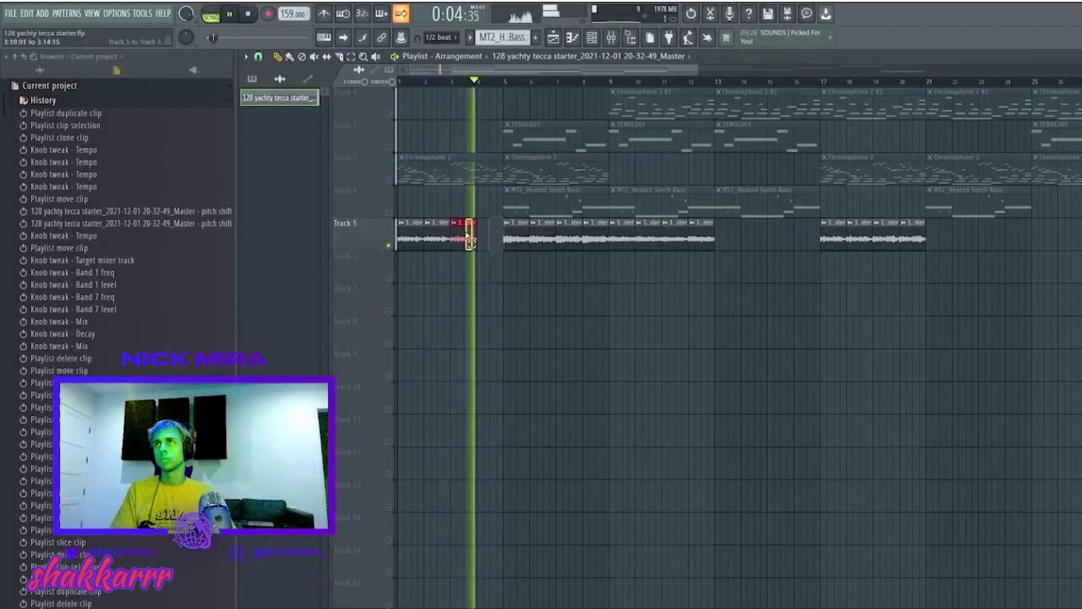
Replace the audio slice at bar 8 with a half-bar slice repeated twice
right_click(594, 237)
mouse_move(583, 234)
mouse_down()
mouse_move(604, 233)
mouse_move(590, 232)
mouse_up()
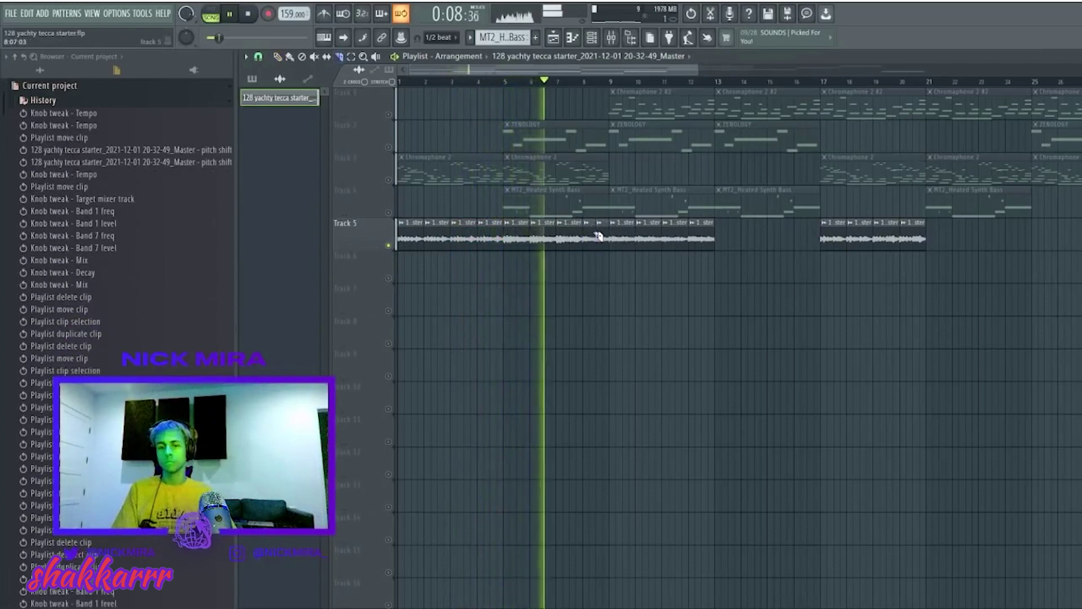
right_click(591, 231)
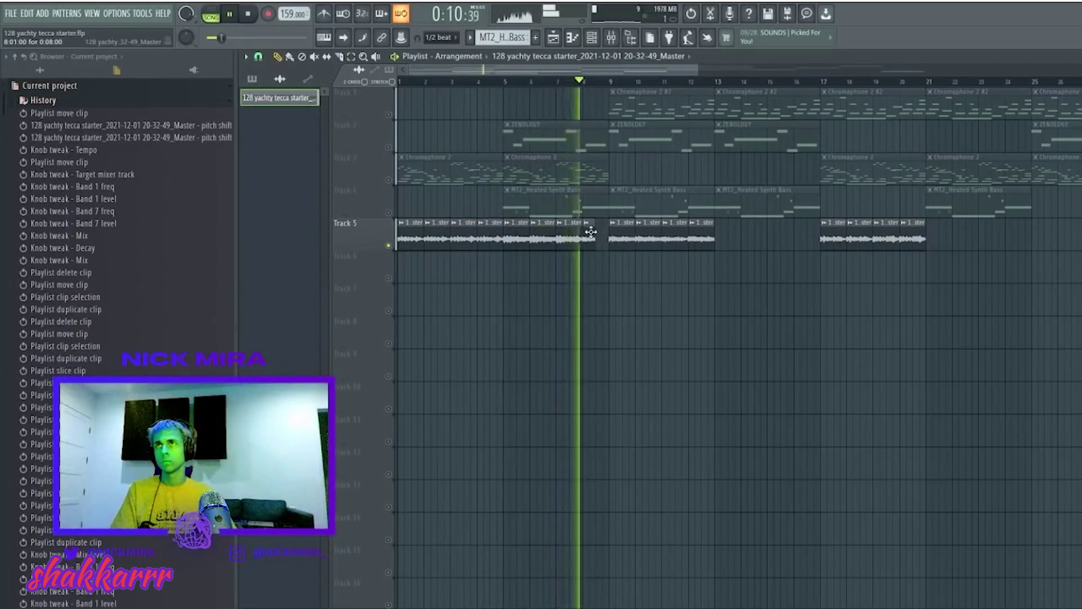
drag(590, 231, 593, 230)
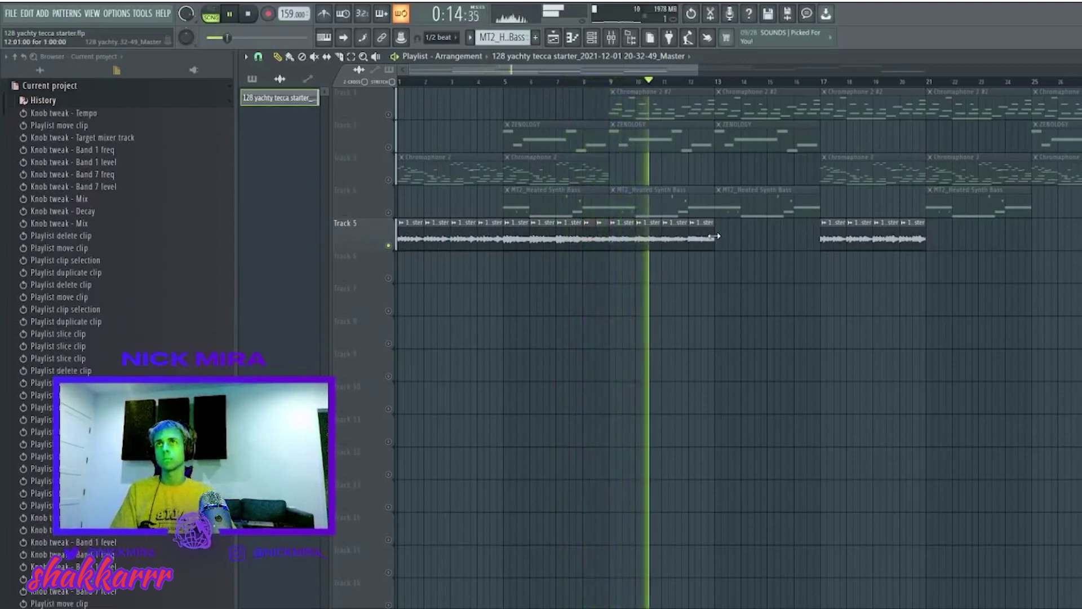
Replace the bar 12 slice with two copies of a half-bar slice cut from the extended bar 11 clip
right_click(705, 240)
click(702, 236)
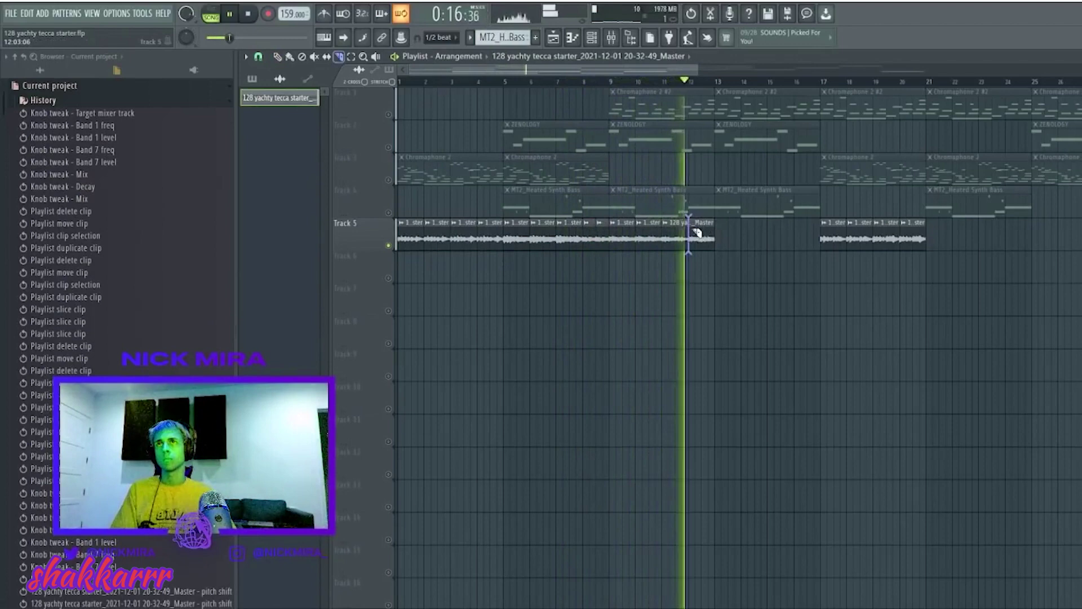
drag(698, 233, 706, 237)
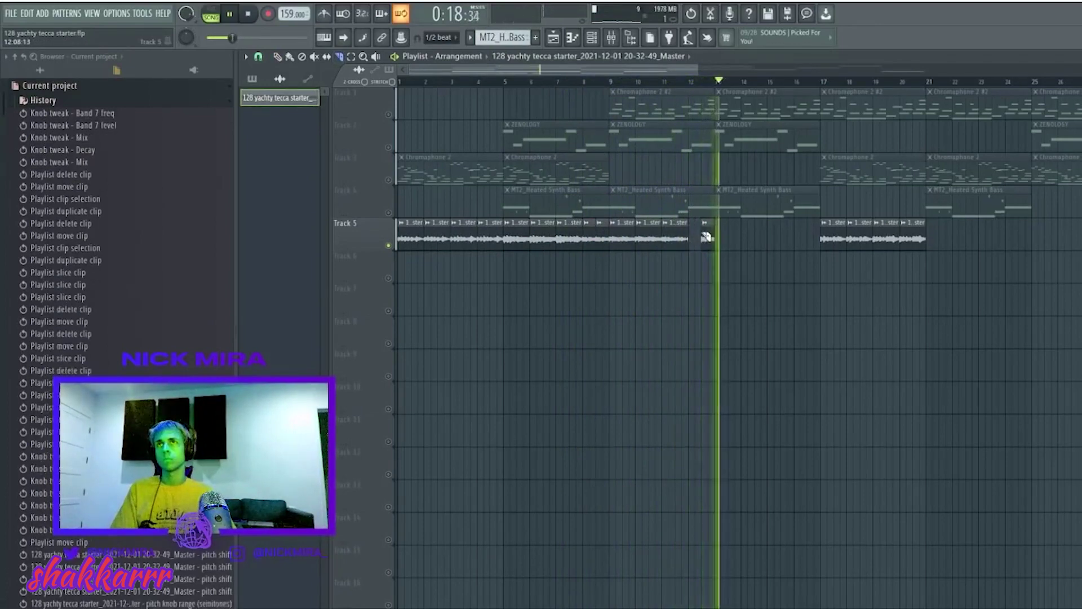
click(705, 235)
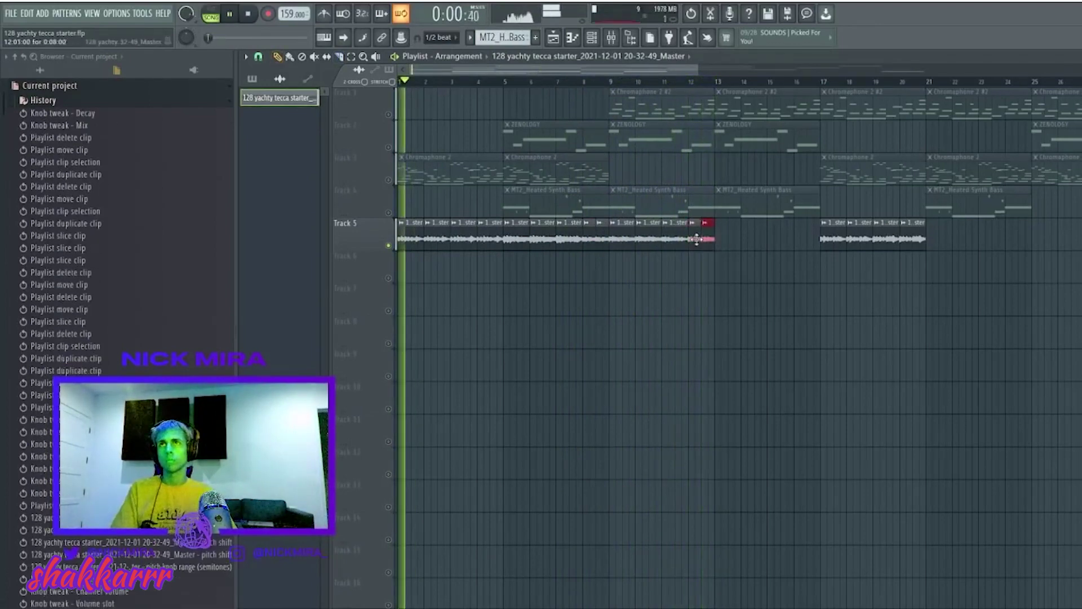
Duplicate the audio slices in bars 9 to 12 into bars 13 to 16
double_click(596, 227)
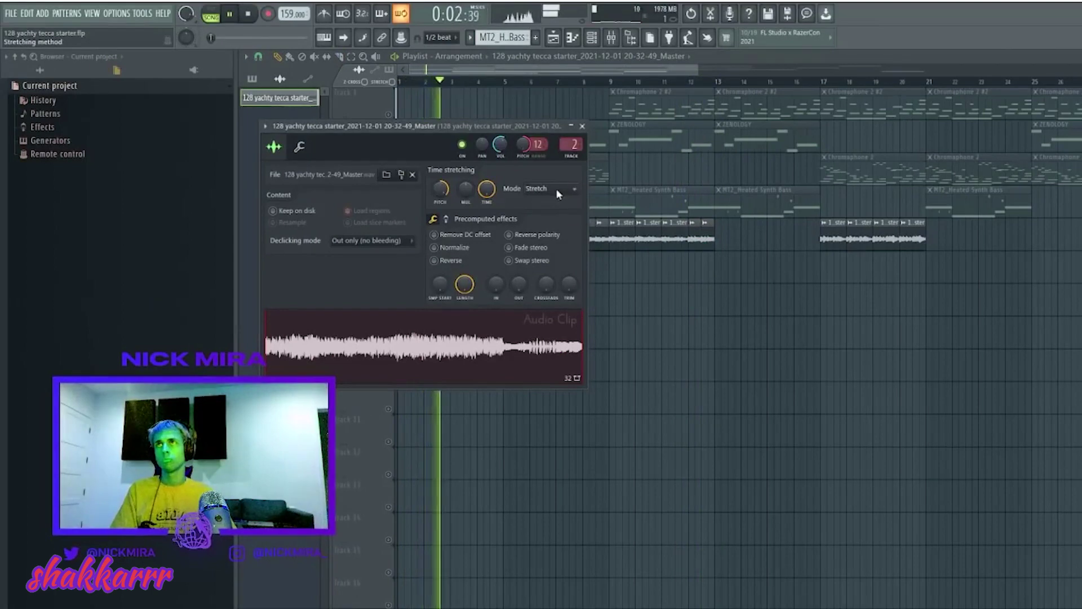
key(Escape)
drag(620, 238, 749, 259)
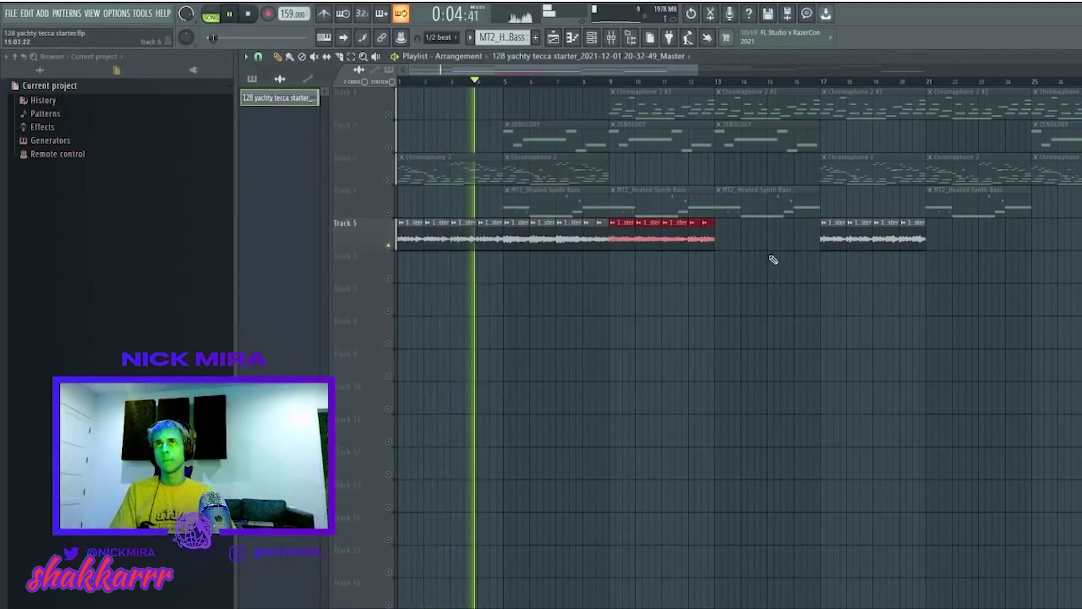
key(ctrl+b)
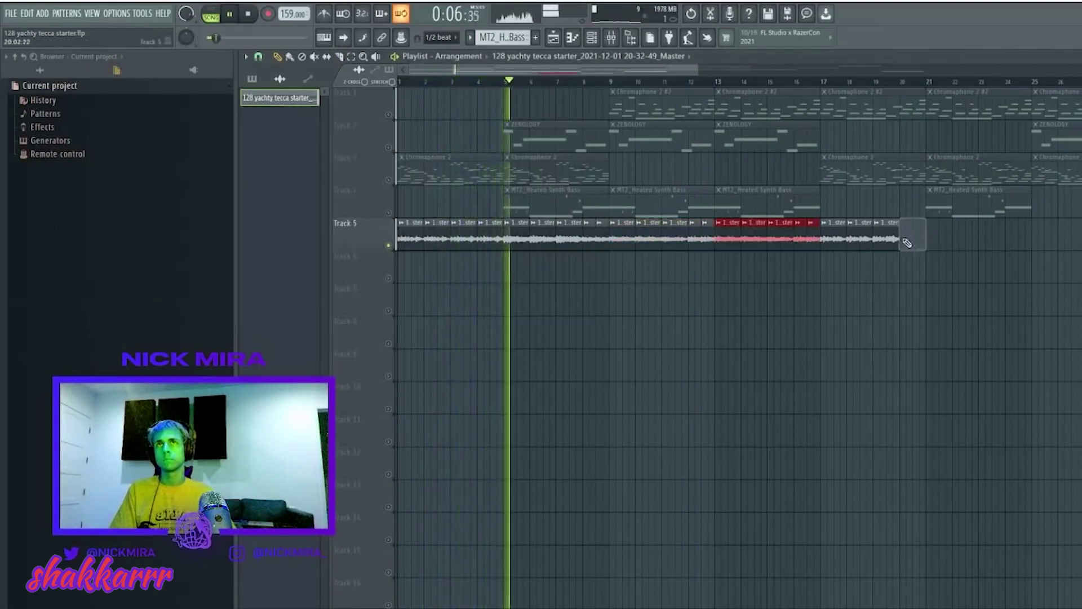
Fill bar 20 with two half-bar slices cut from the extended bar 19 audio clip
click(921, 236)
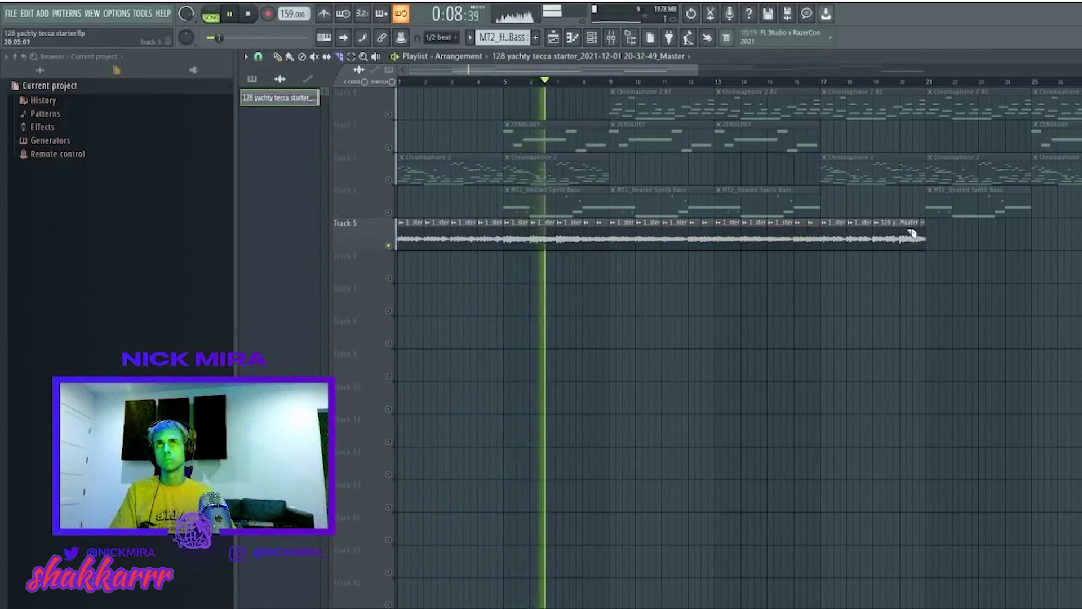
right_click(909, 238)
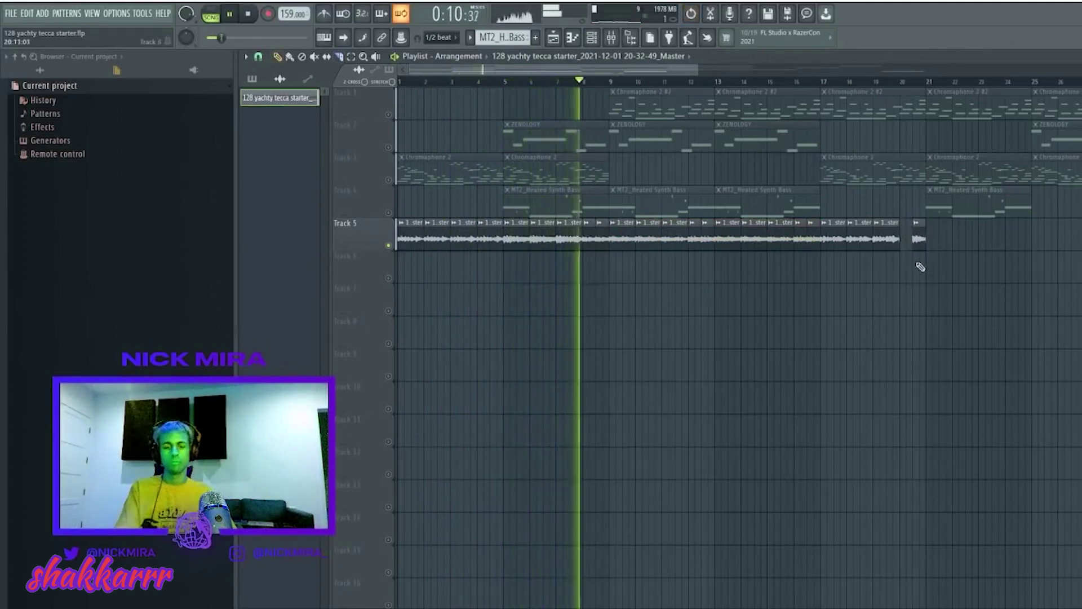
key(ctrl+z)
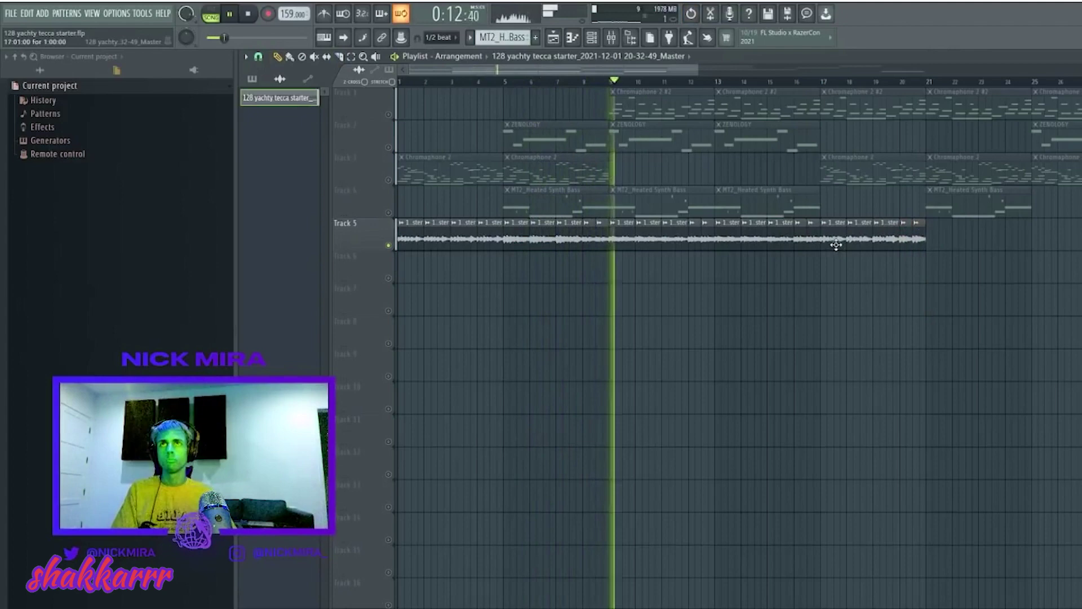
Duplicate the audio slices in bars 17 to 20 into bars 21 to 24
drag(836, 242, 926, 241)
key(ctrl+b)
scroll(695, 86, down, 4)
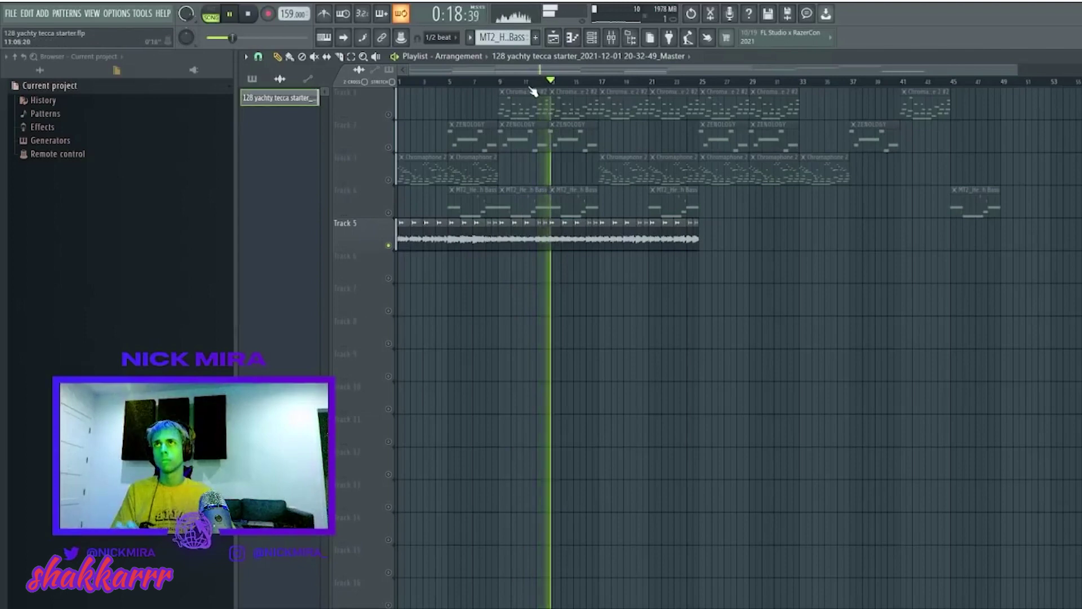
Adjust the audio clip's channel volume and loop playback from bar 9 to the start of bar 25
double_click(558, 241)
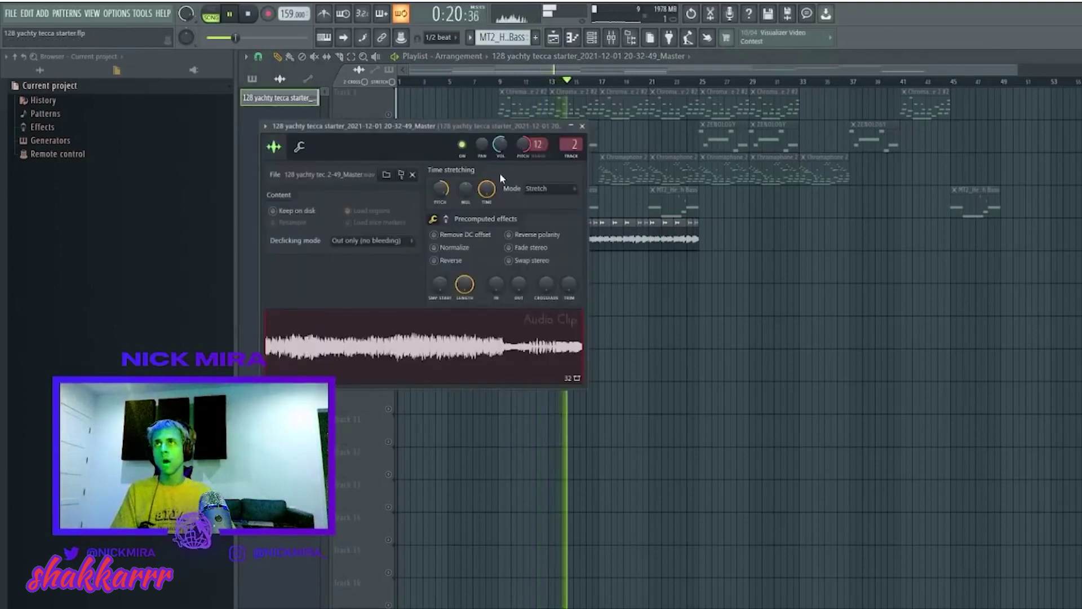
drag(498, 148, 498, 146)
drag(501, 82, 651, 66)
key(space)
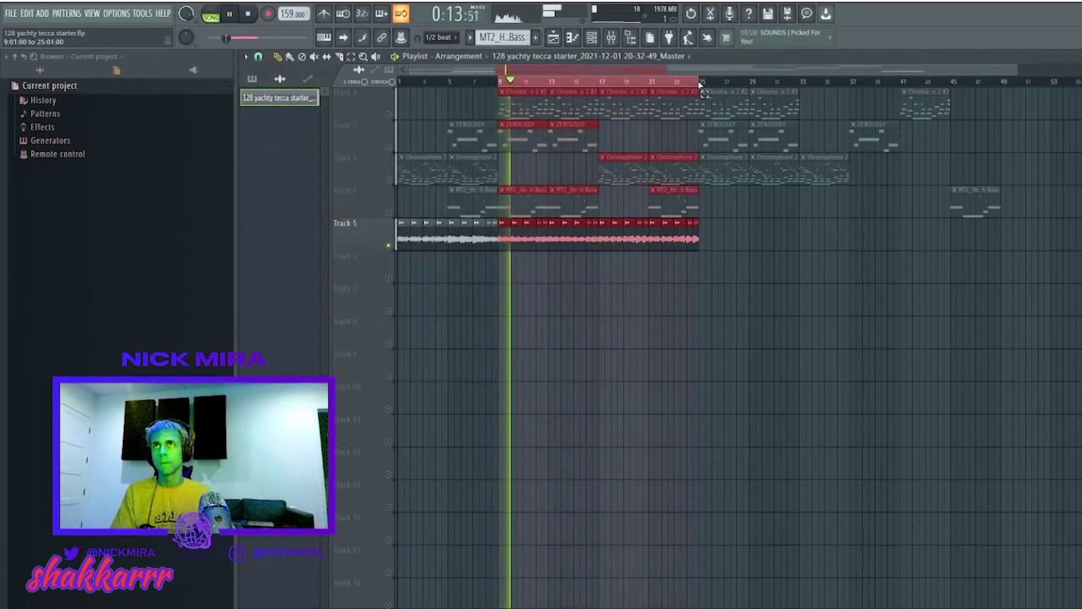
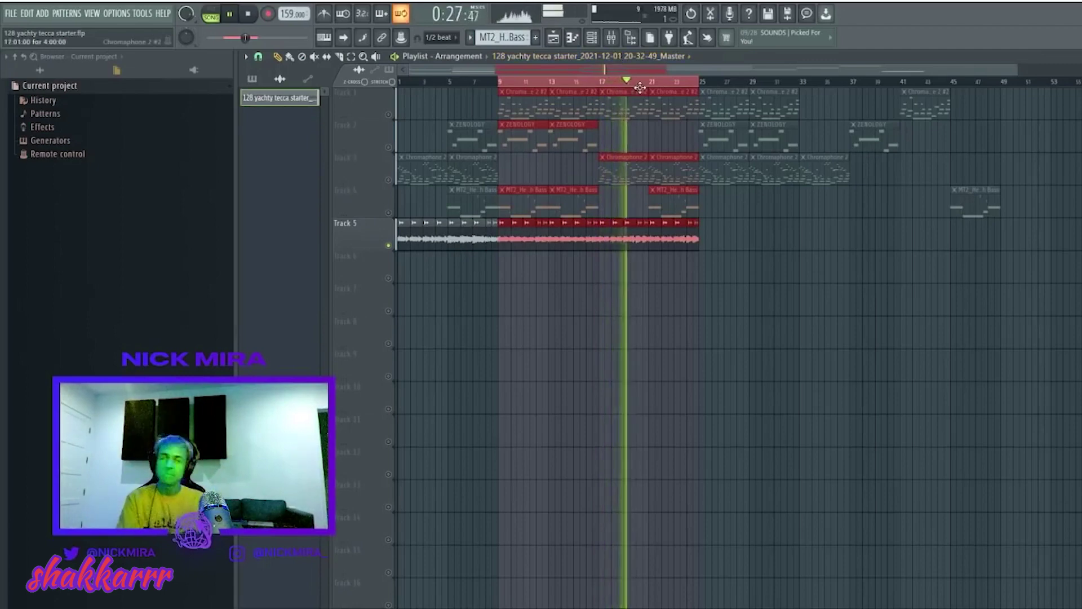
Duplicate all the Track 5 audio slices in bars 1 to 24 into bars 25 to 48
click(515, 245)
click(693, 239)
click(751, 241)
drag(752, 241, 398, 243)
click(654, 243)
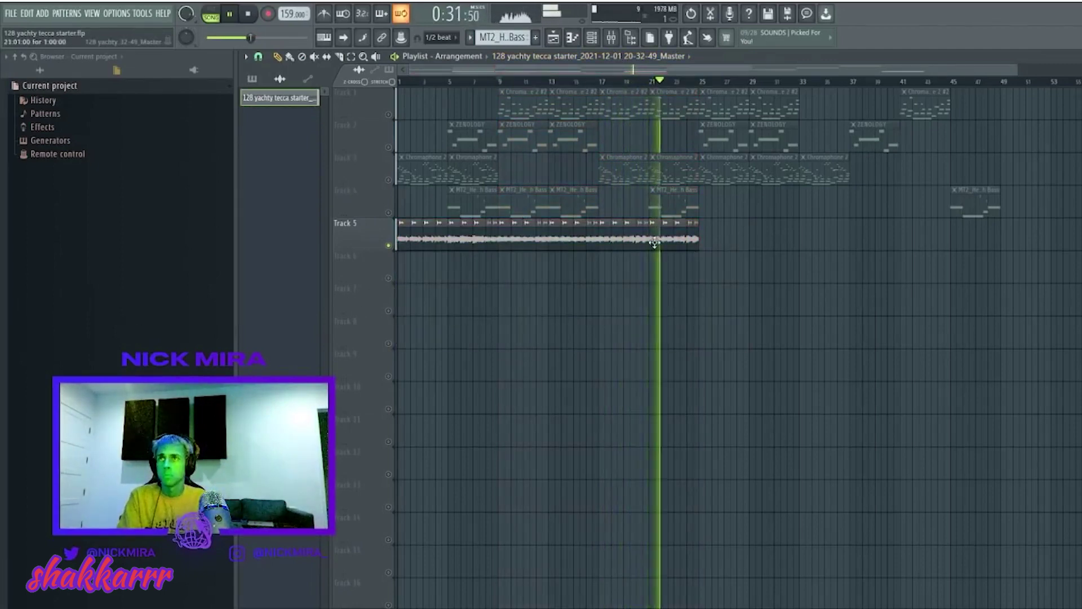
drag(766, 220, 413, 285)
key(ctrl+b)
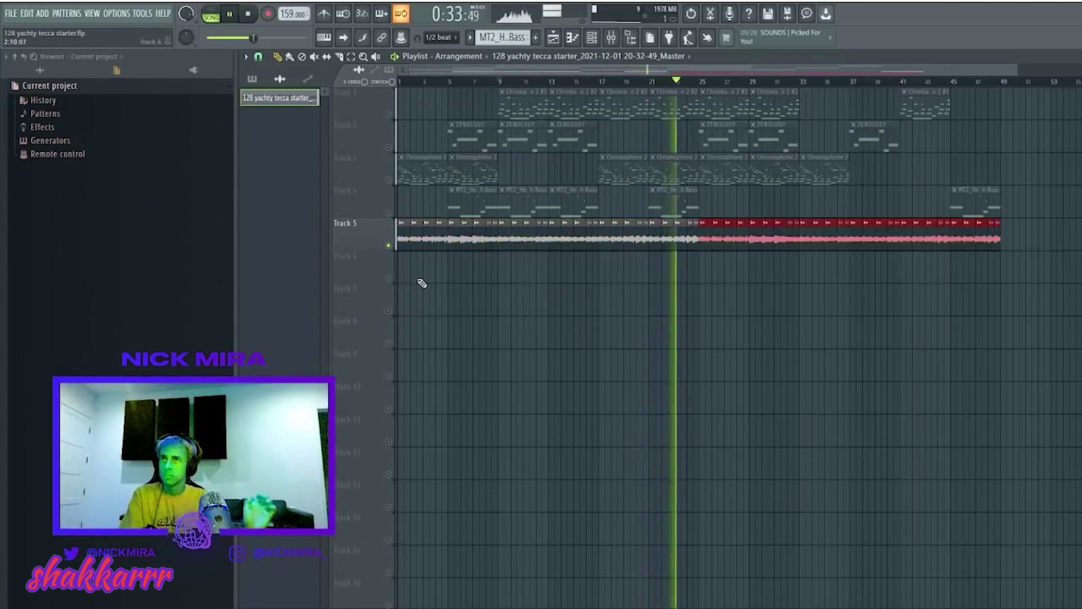
key(ctrl+d)
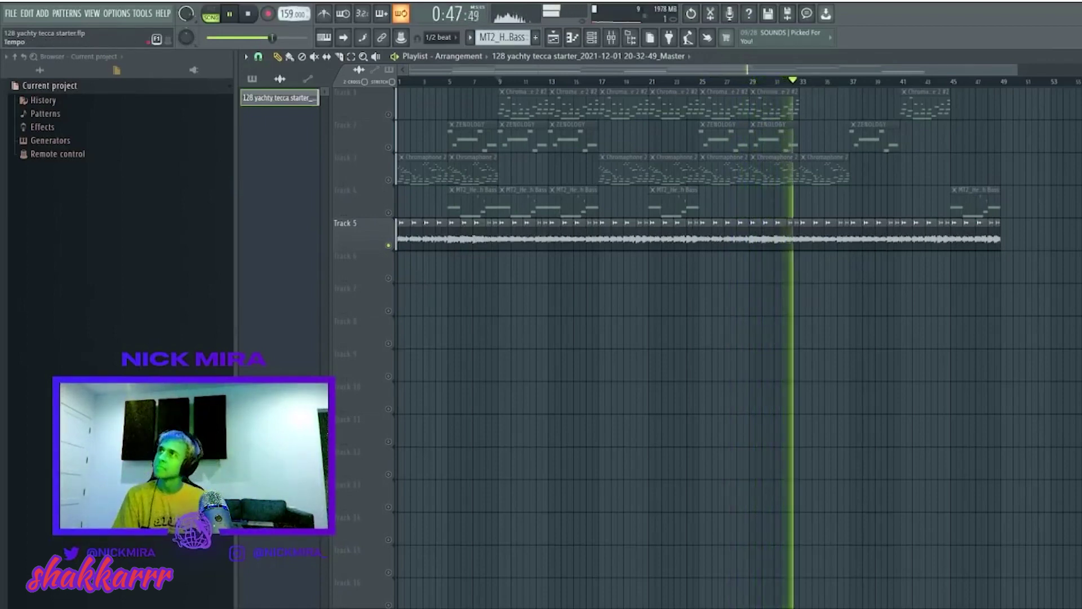
scroll(288, 14, up, 1)
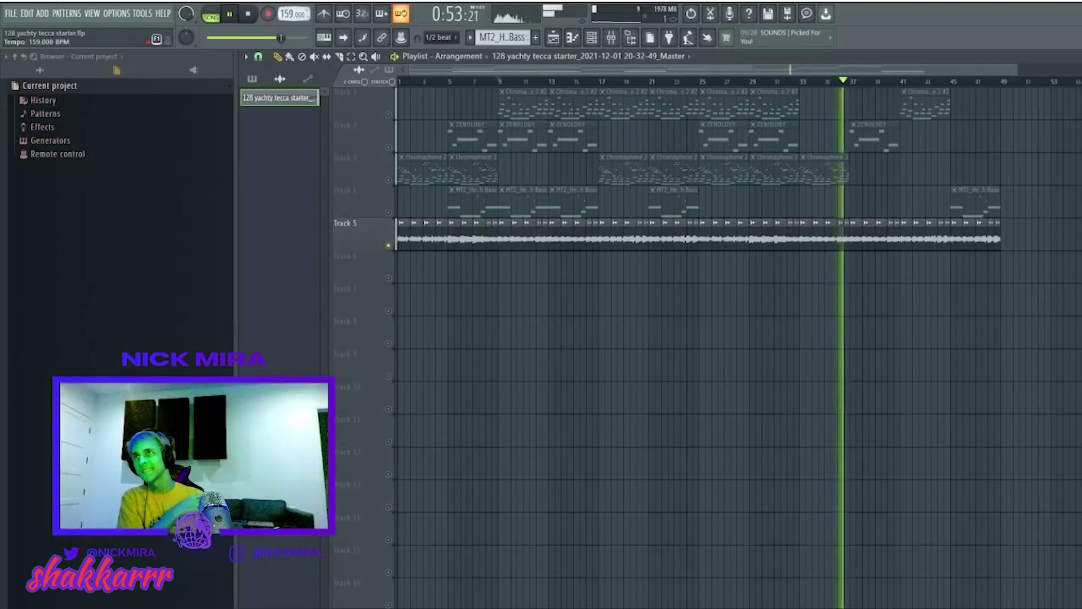
double_click(850, 225)
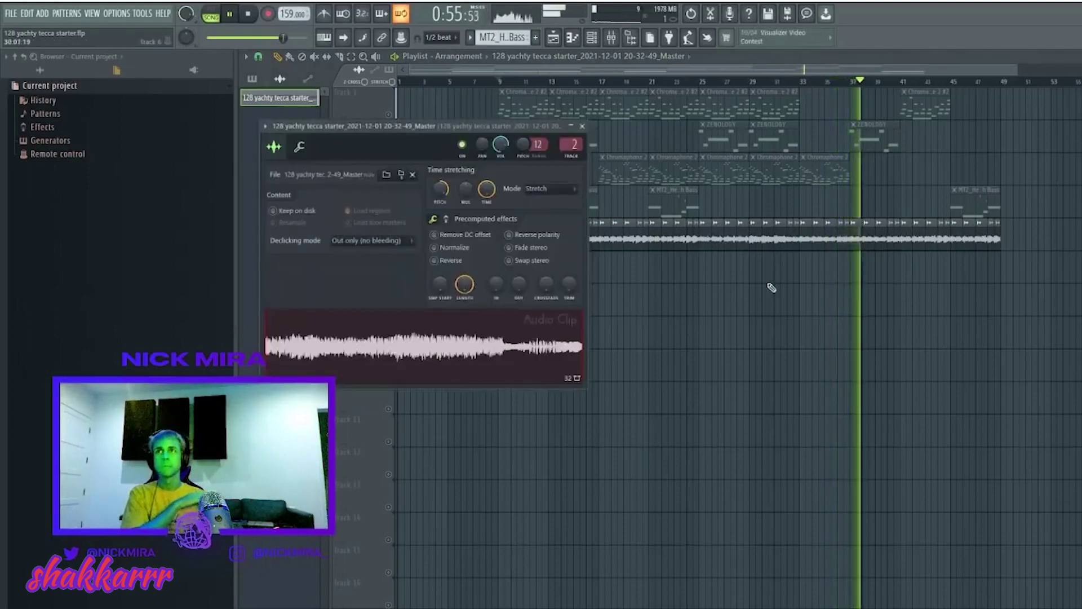
key(Escape)
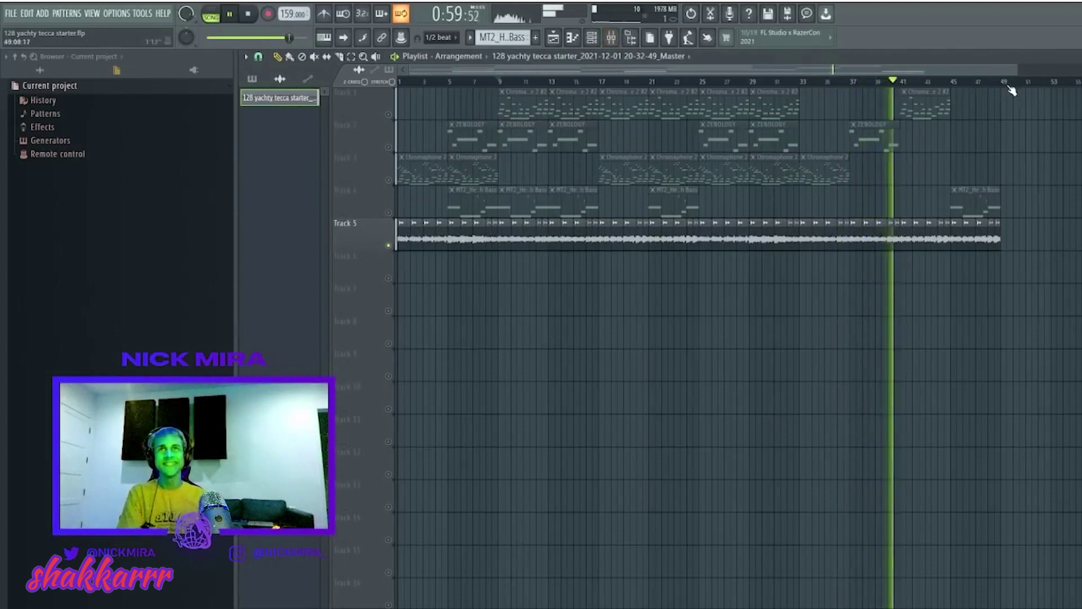
Create a new empty pattern and repeat its clip along Track 6 from bar 1 through bar 48
drag(1004, 83, 800, 125)
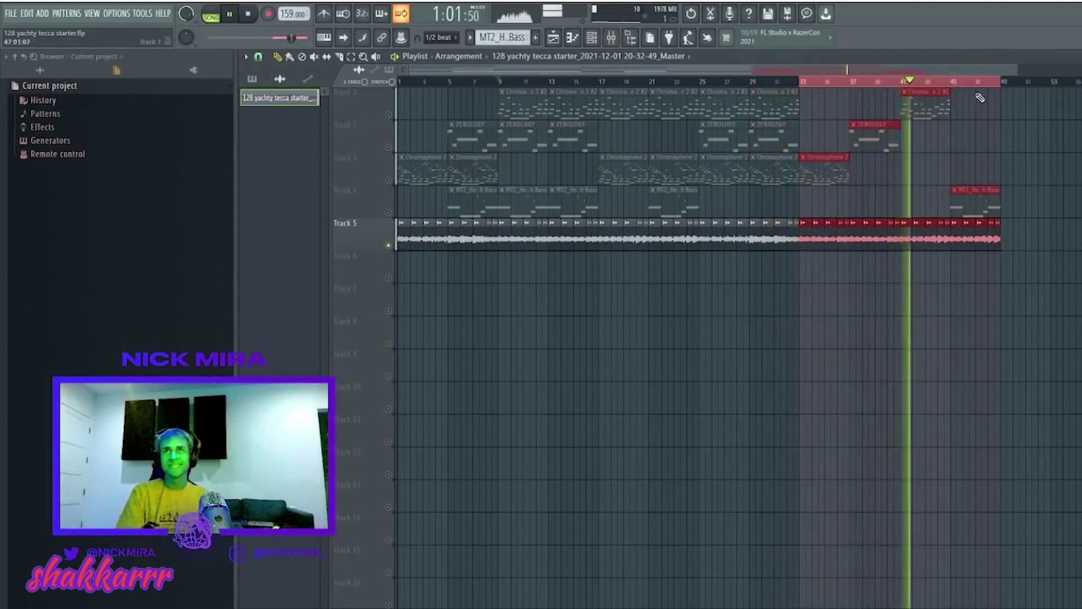
click(535, 37)
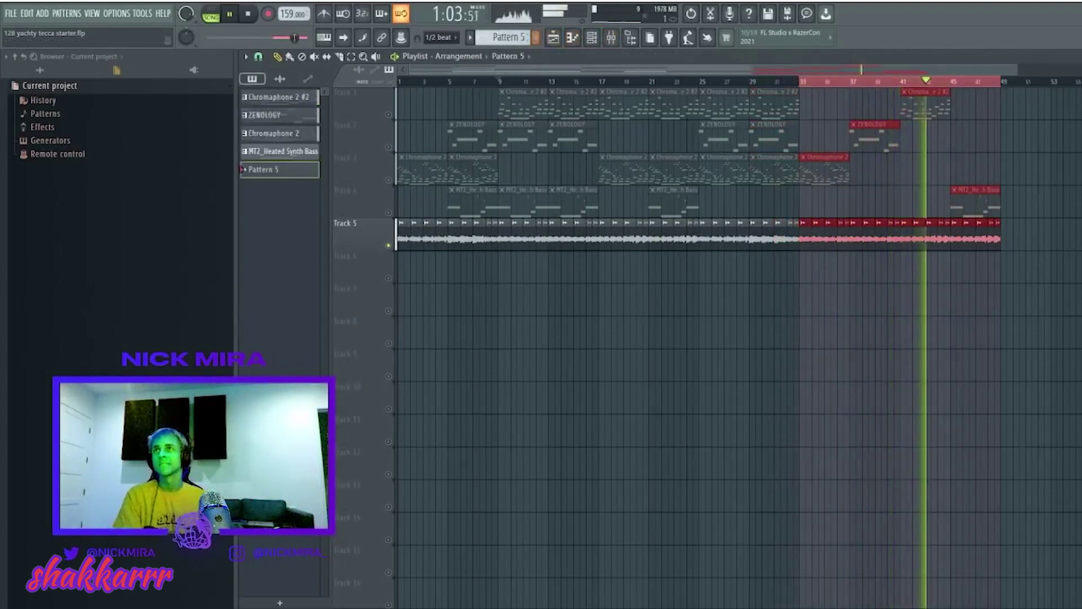
click(803, 261)
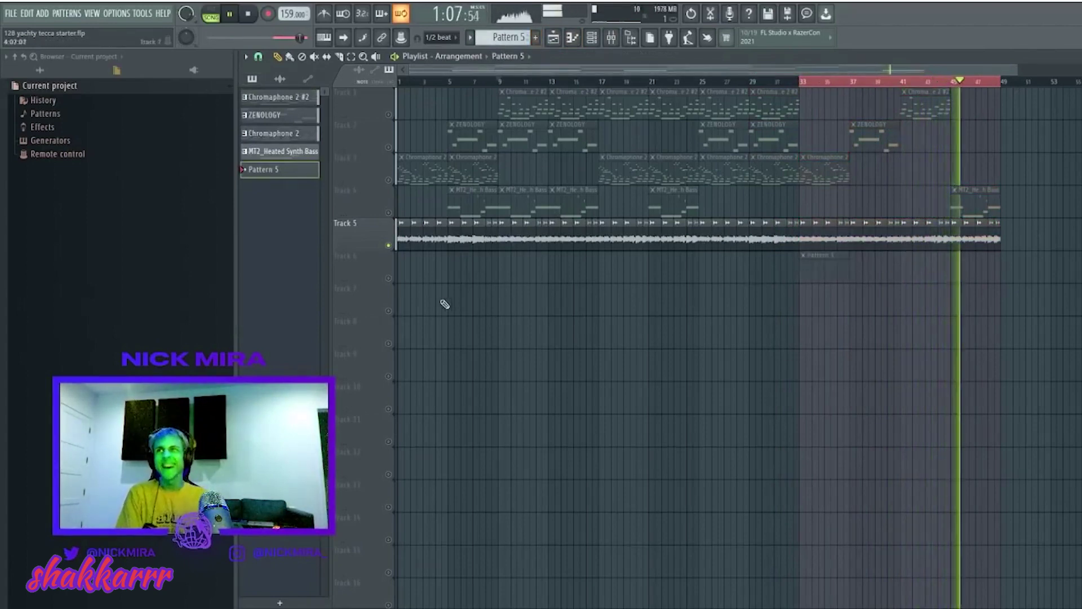
key(ctrl+b)
key(ctrl+b)
key(ctrl+b)
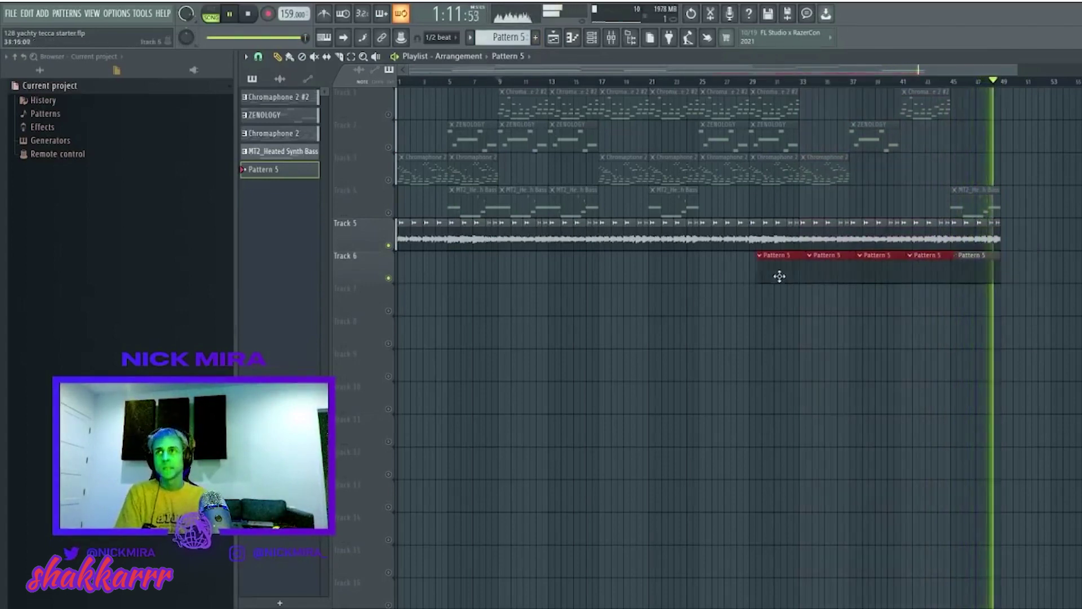
drag(992, 265, 587, 258)
key(ctrl+b)
click(622, 263)
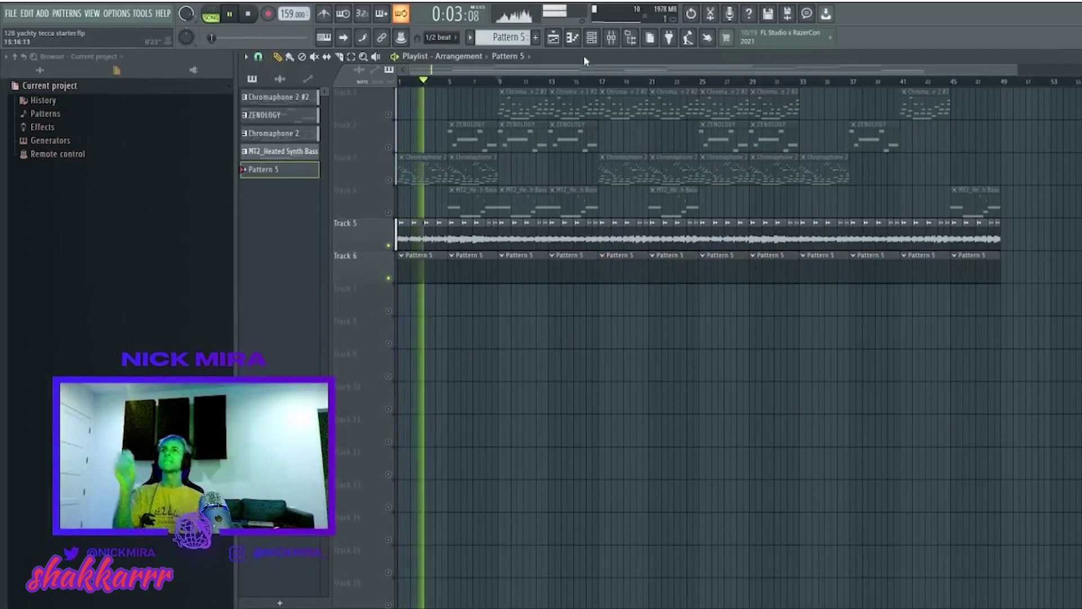
Add the MT2_ROM HH hi-hat sample from the drum kit's Hats folder as a new channel in the Channel rack
key(F6)
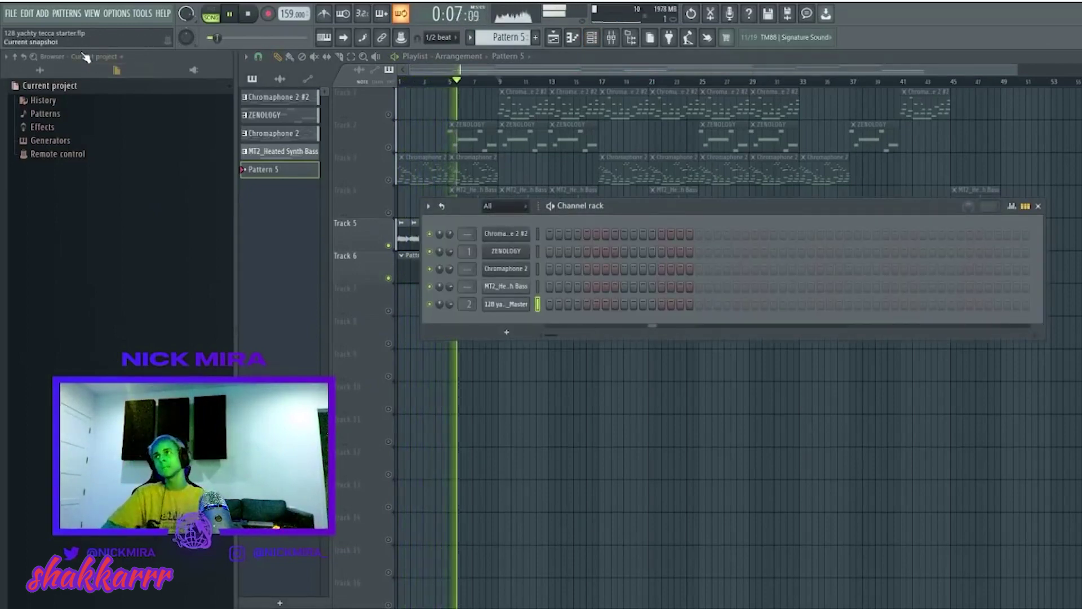
click(40, 69)
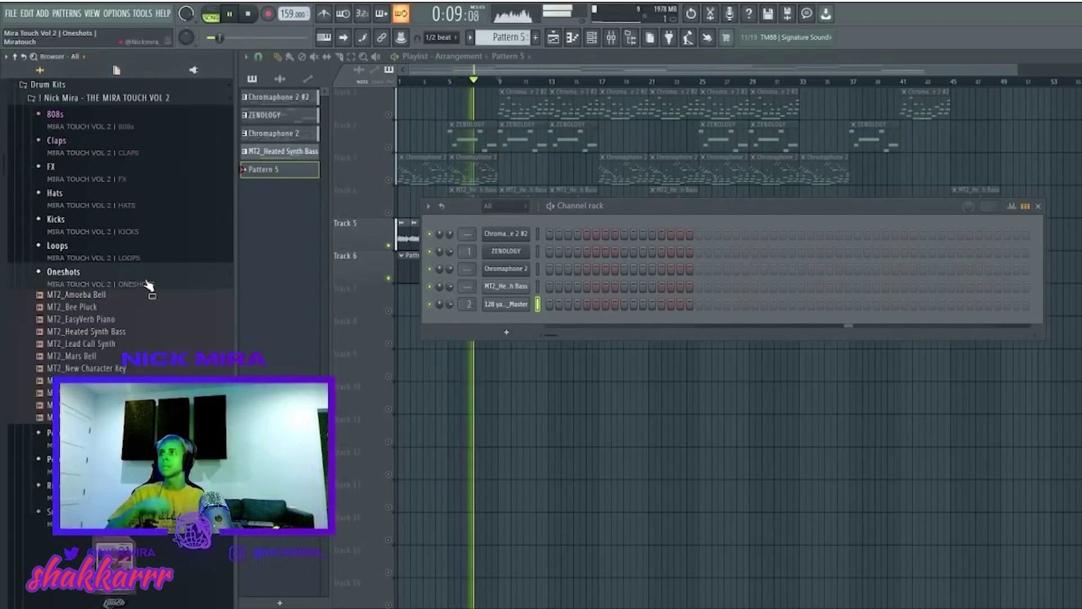
click(130, 200)
click(115, 219)
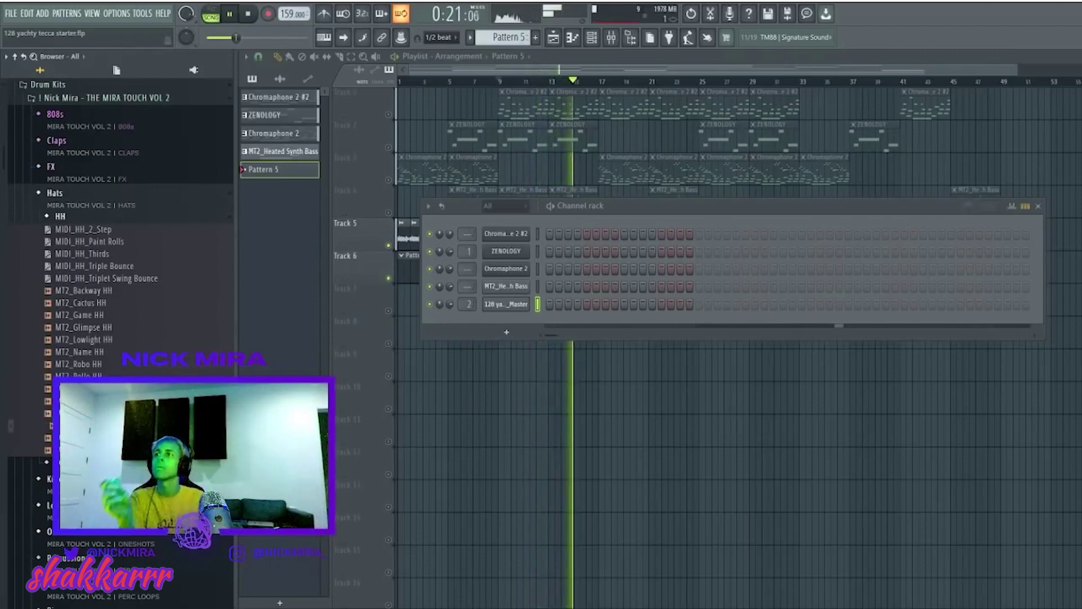
drag(79, 388, 507, 318)
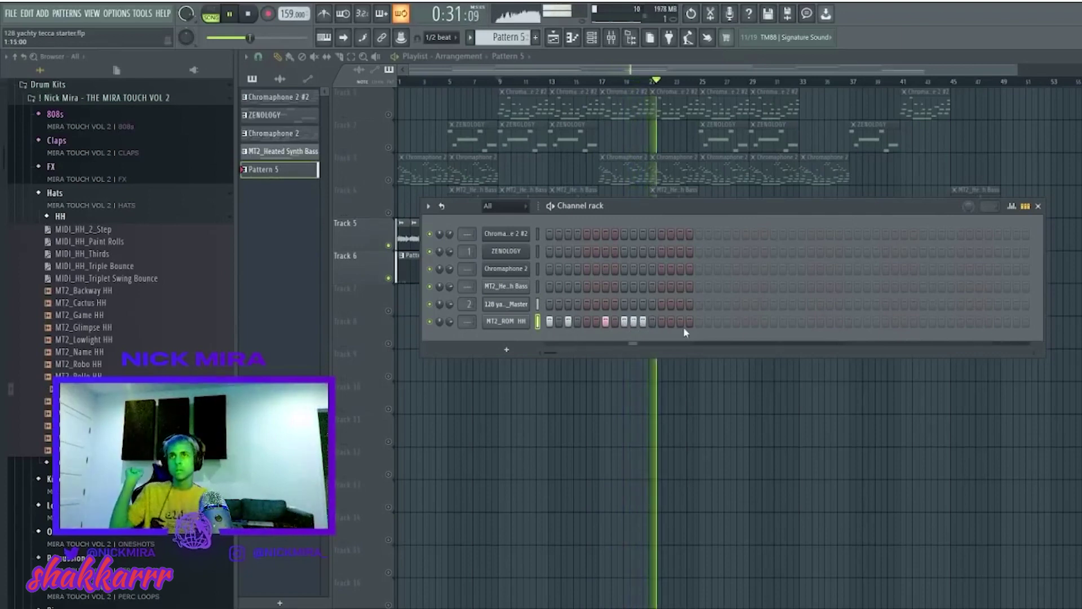
Program the MT2_ROM HH hi-hat on steps 1, 3, 7, 9, 10, 11, 13, 15, 17, 19, 23, 25, 28 and 31
click(661, 321)
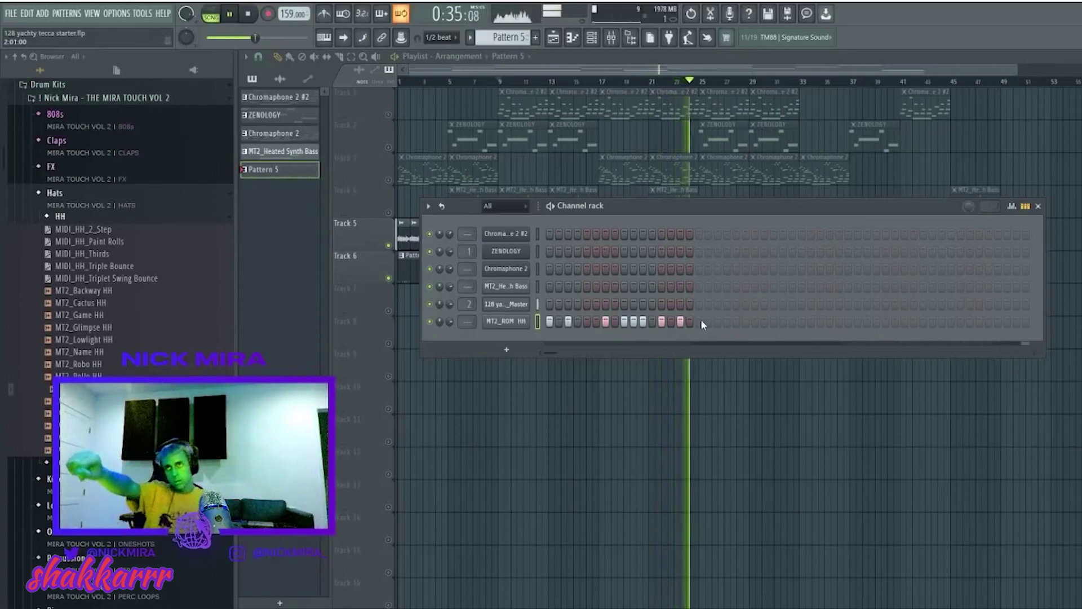
click(699, 322)
click(717, 321)
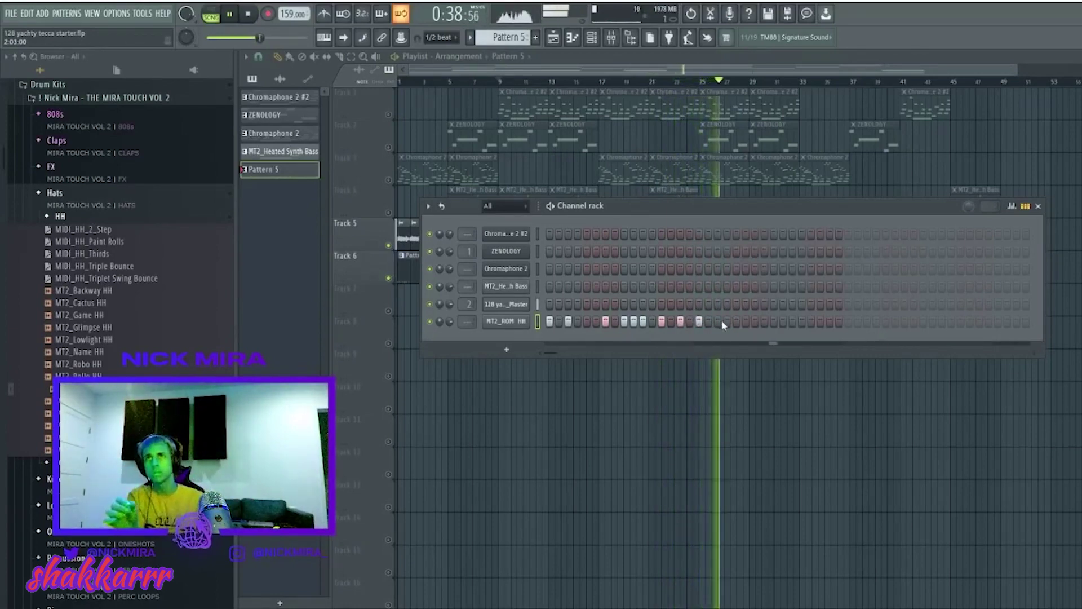
click(754, 324)
click(791, 325)
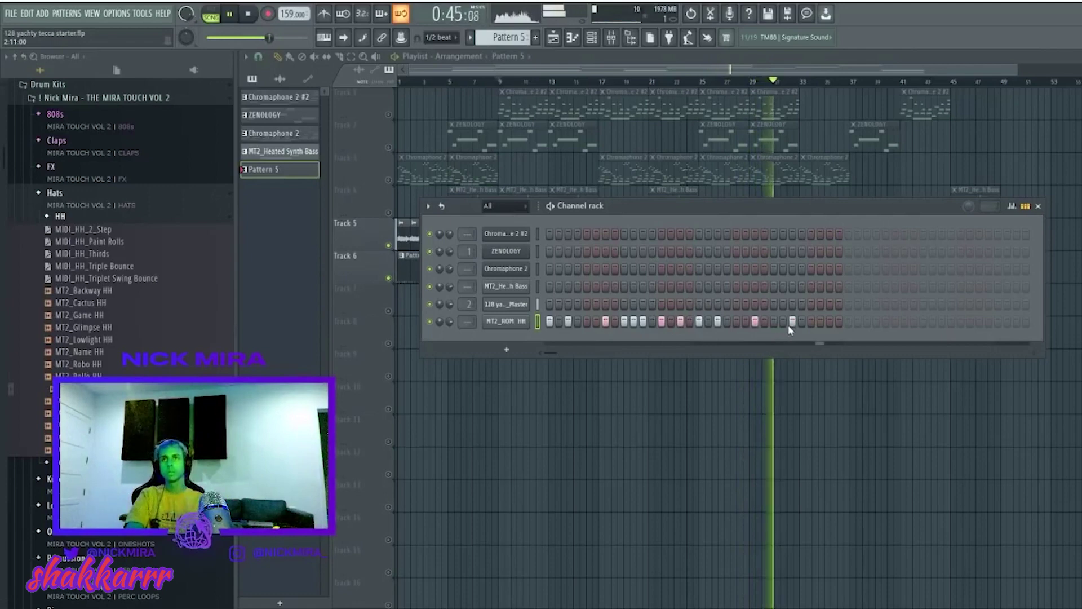
click(774, 322)
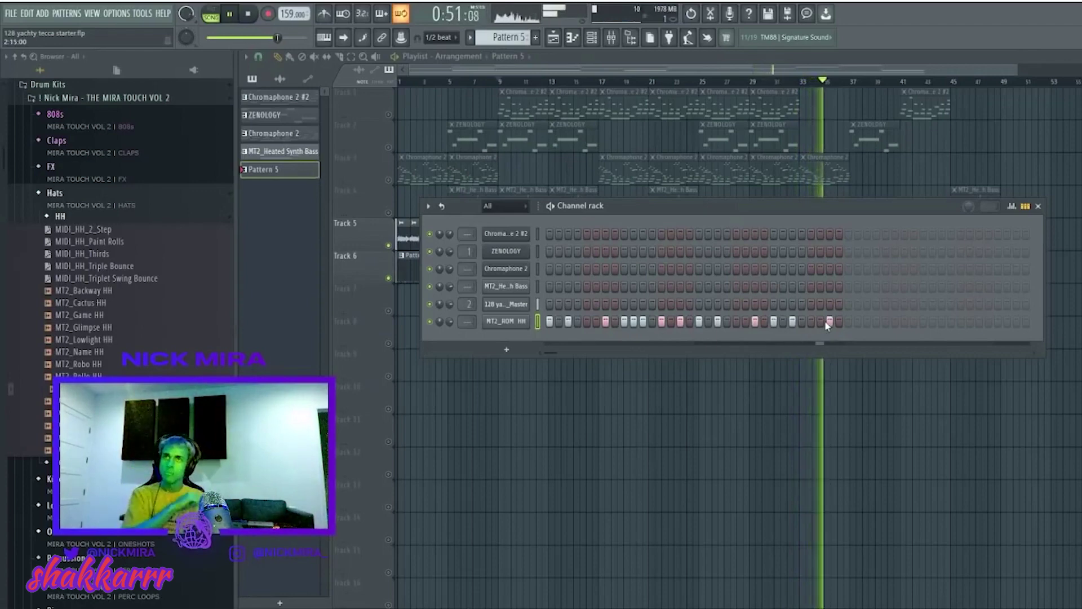
click(811, 322)
right_click(829, 322)
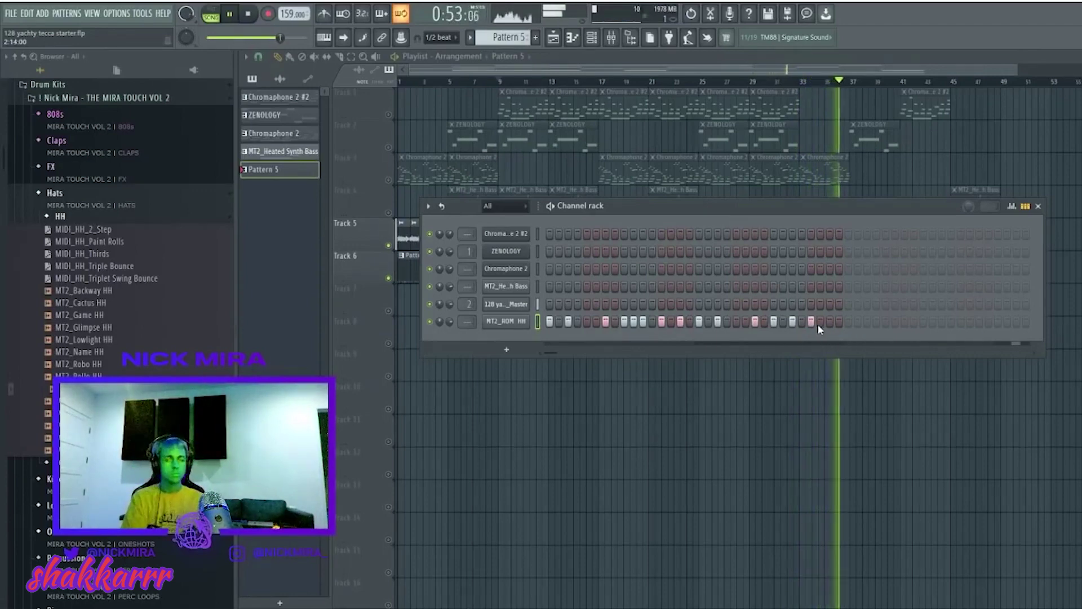
click(819, 323)
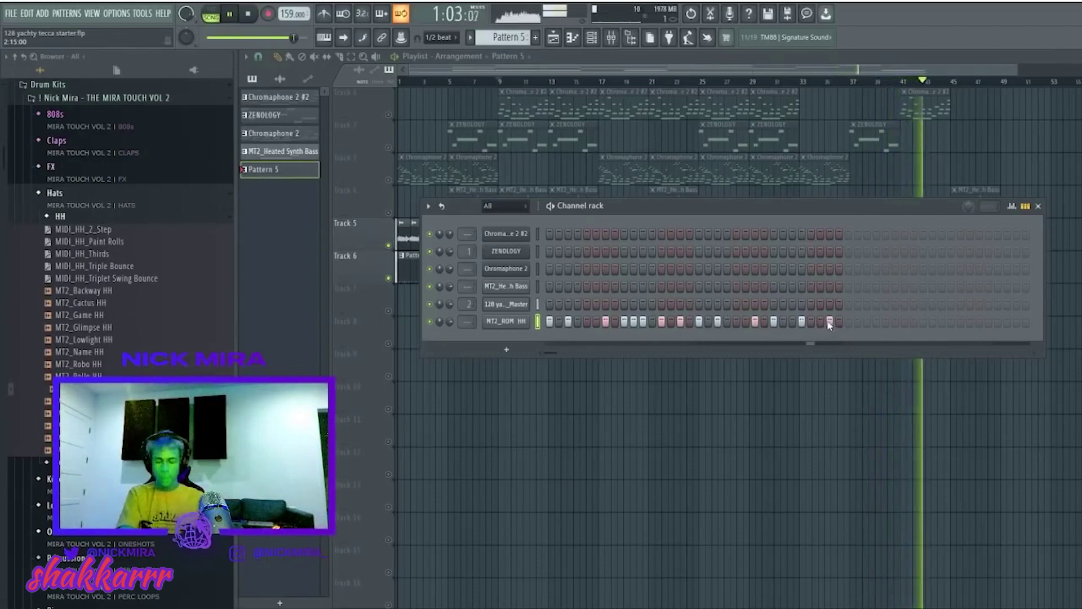
Duplicate the two-bar hi-hat sequence into bars 3 and 4 in the Piano roll
key(F7)
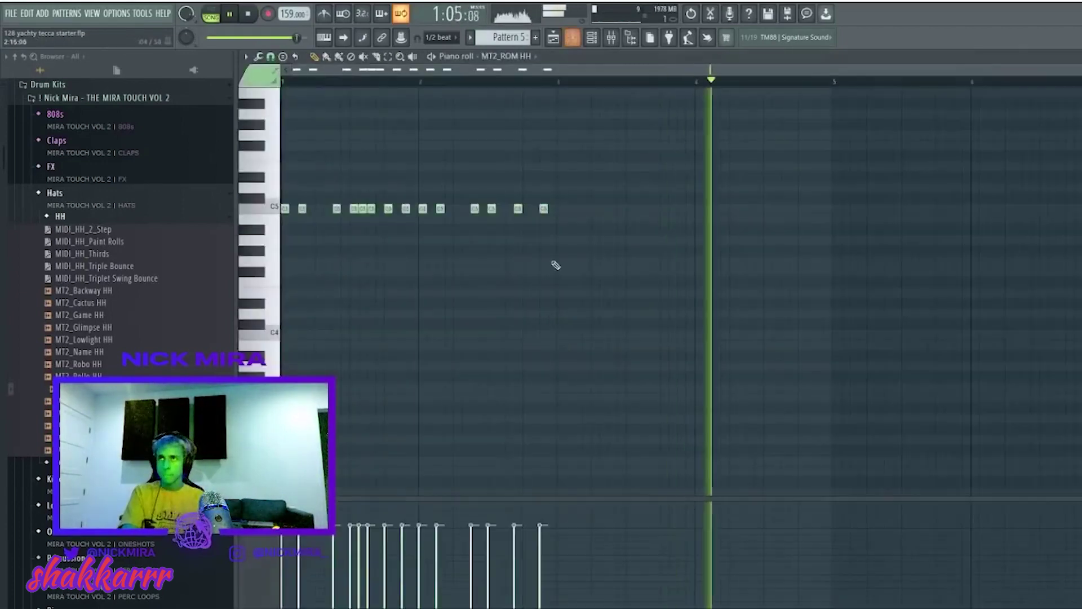
key(ctrl+b)
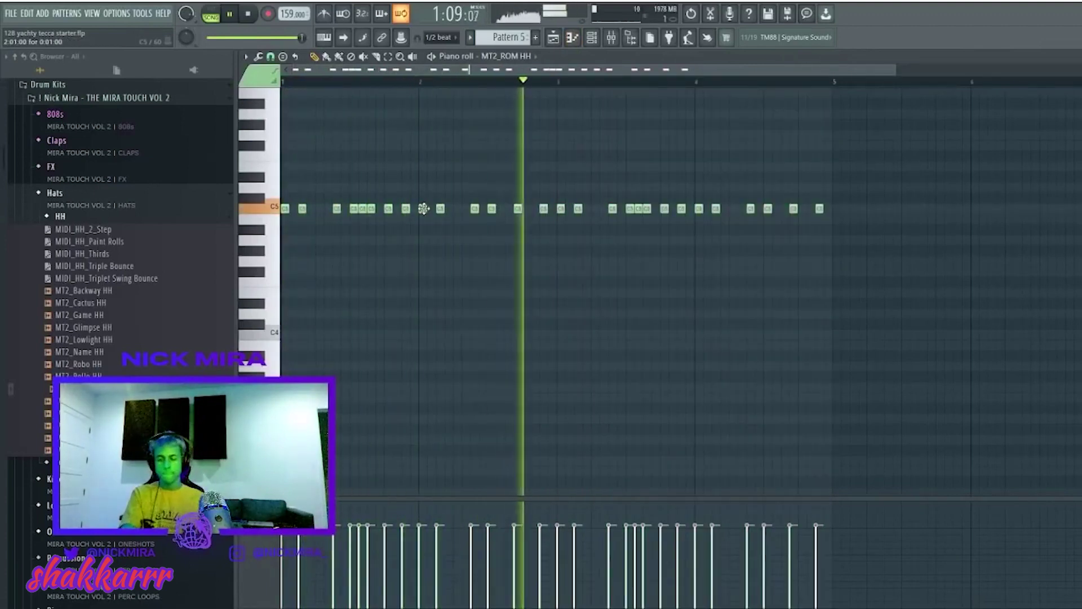
key(F6)
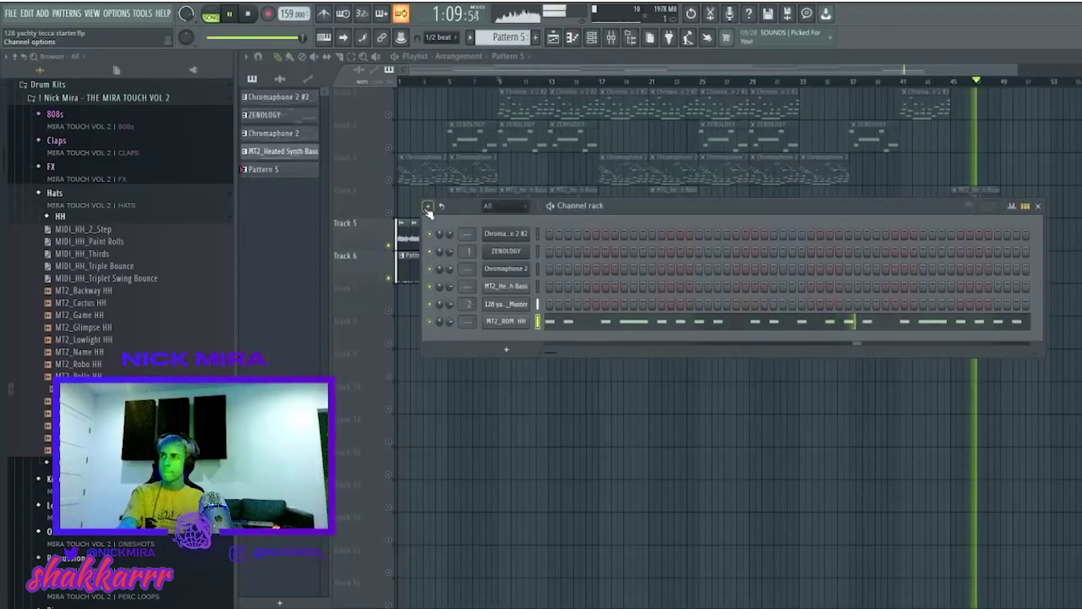
Shift hi-hat notes in bars 2 and 4 onto steps 4 and 11, and add a note on step 13 of both bars
click(623, 325)
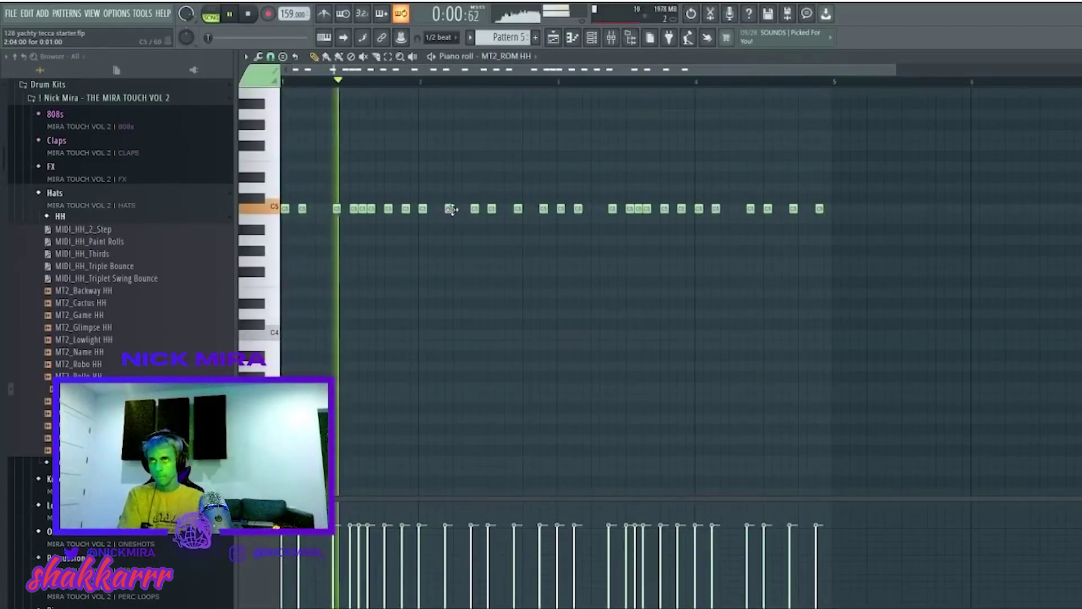
drag(518, 209, 508, 210)
drag(717, 210, 726, 210)
right_click(767, 210)
click(768, 209)
drag(793, 209, 785, 209)
click(803, 209)
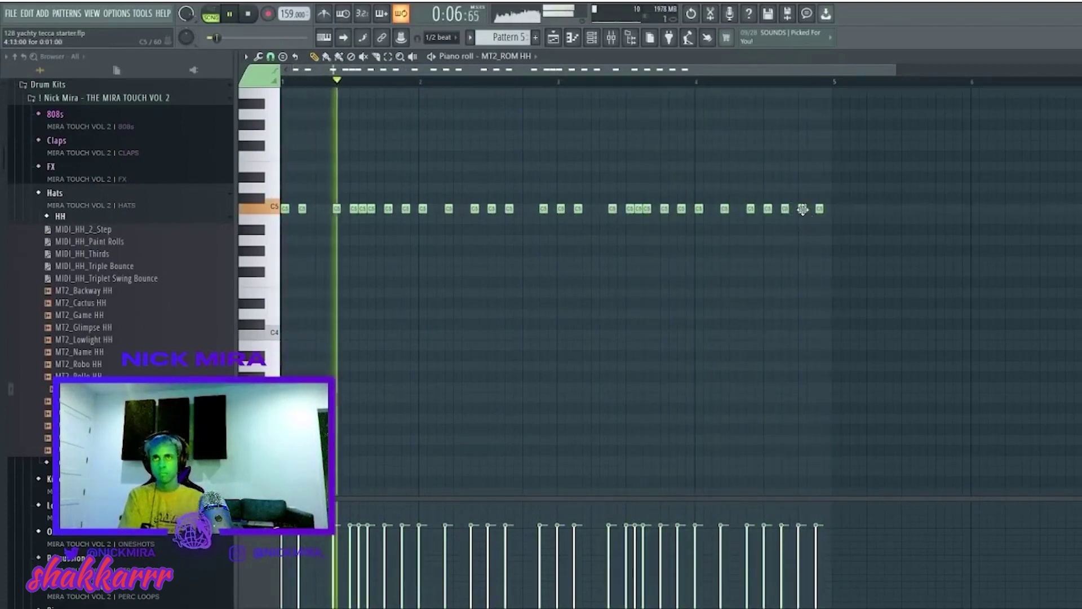
click(526, 209)
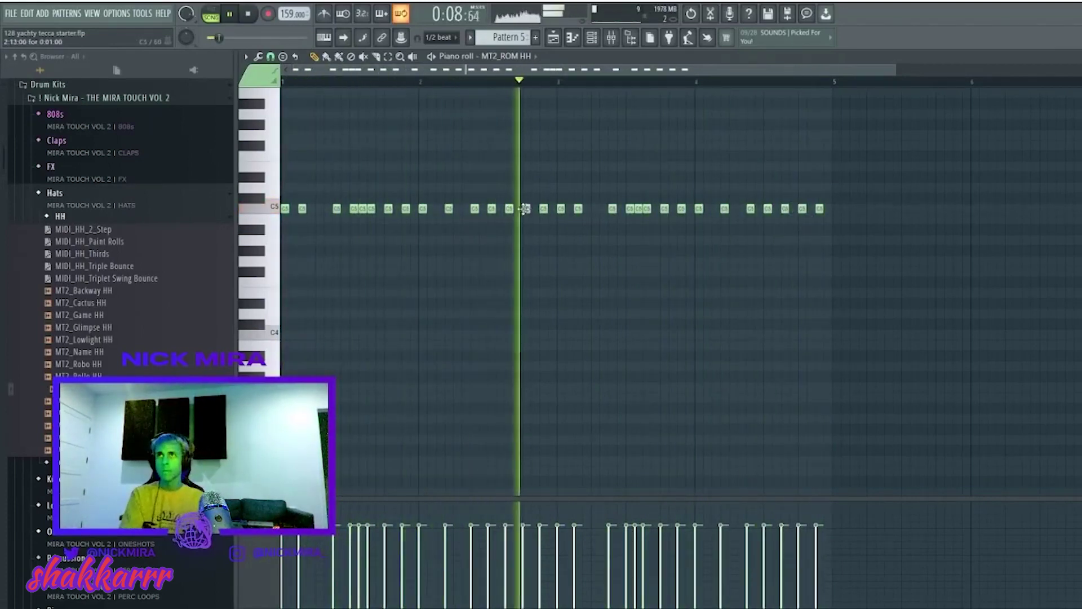
Add hi-hat notes on step 10 of bars 2 and 4 and on step 14 of bar 4 to form quick triple hits
click(525, 209)
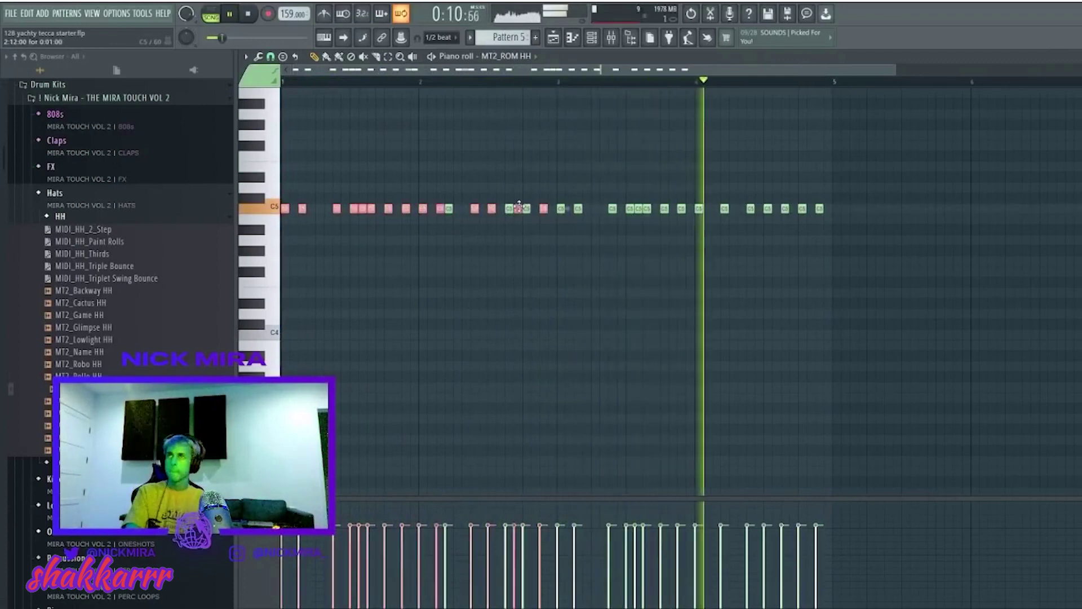
click(535, 209)
click(776, 209)
click(492, 209)
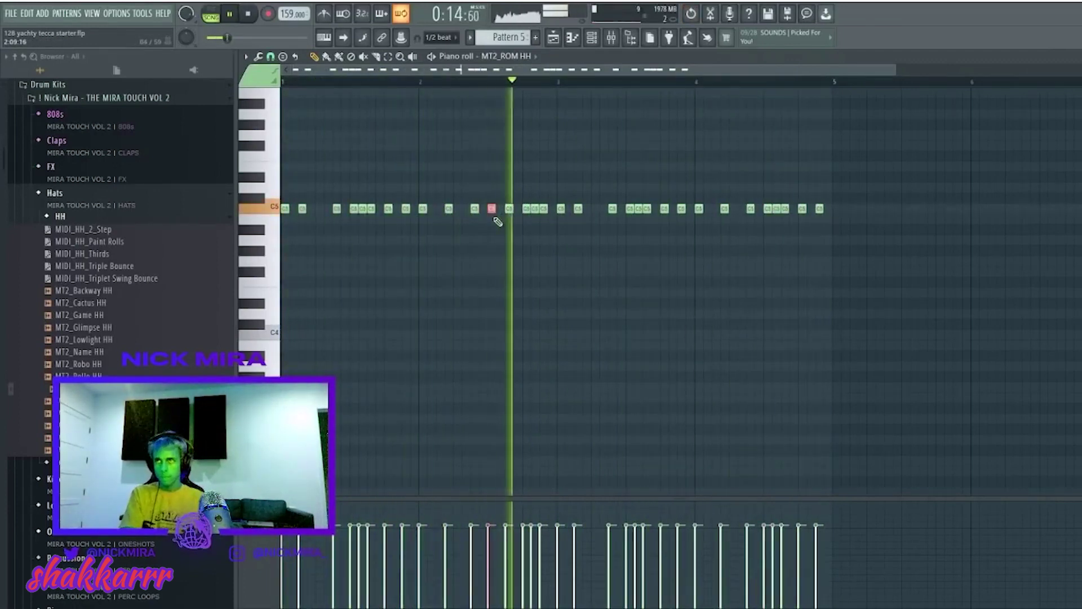
click(500, 209)
click(535, 209)
right_click(535, 209)
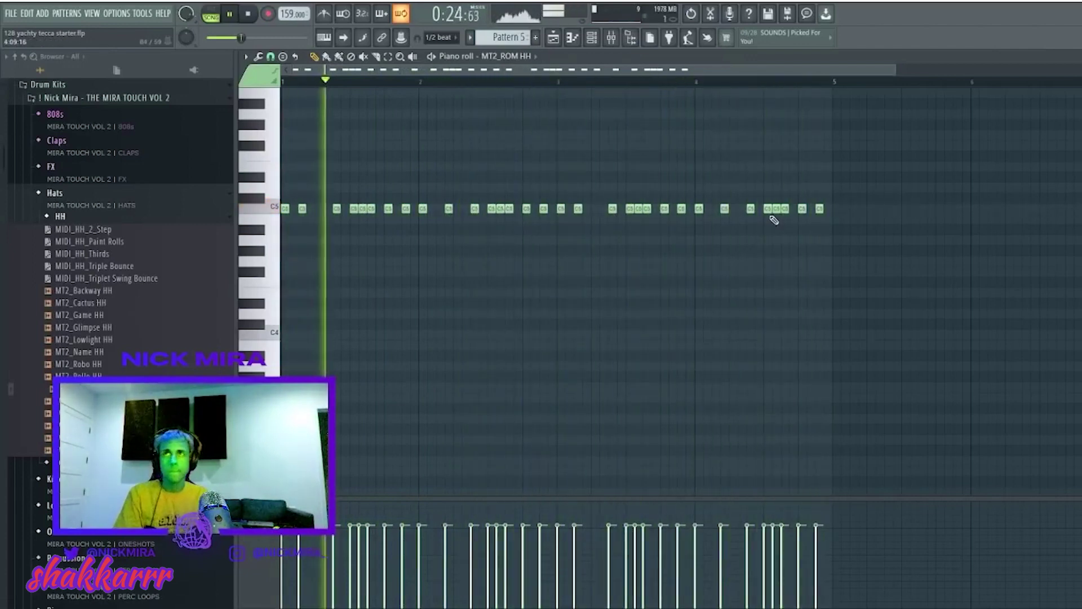
click(802, 209)
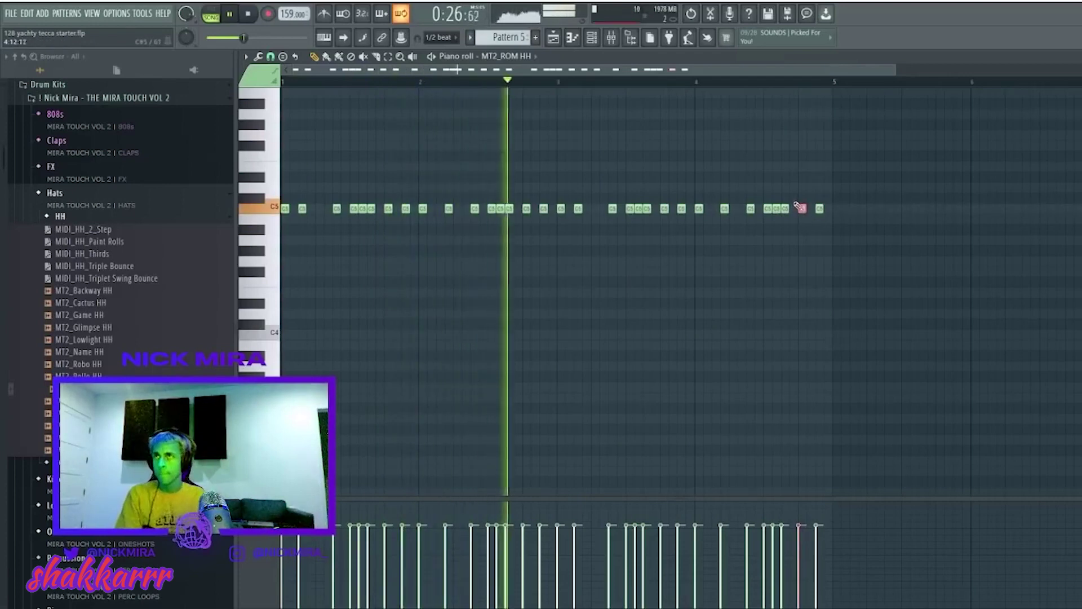
click(810, 209)
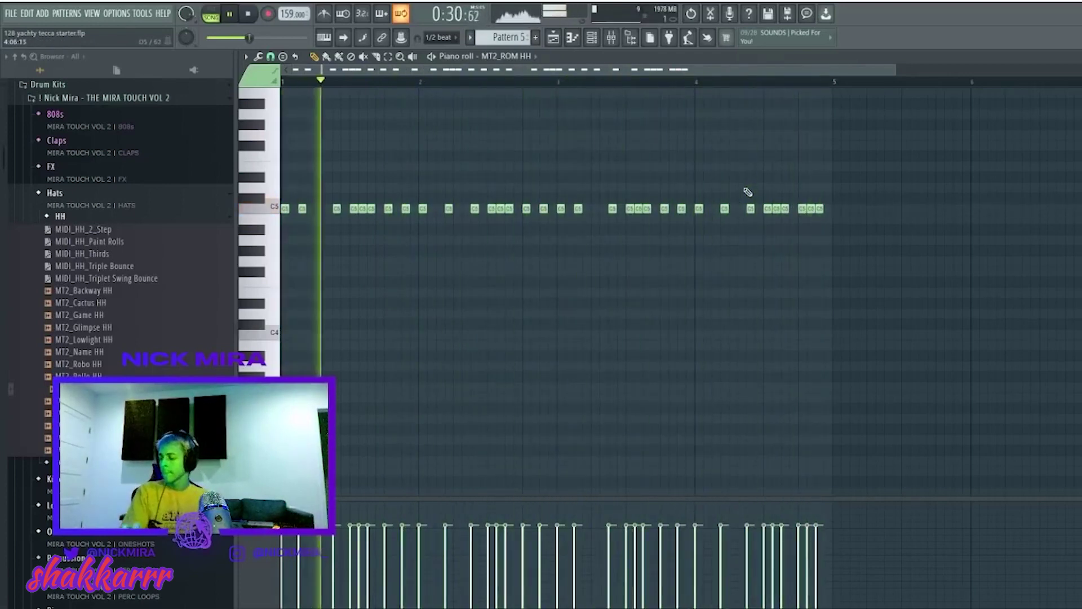
Load the MT2_Ducktape Snare sample as a new channel and add a hit on step 9 of bar 1
key(F7)
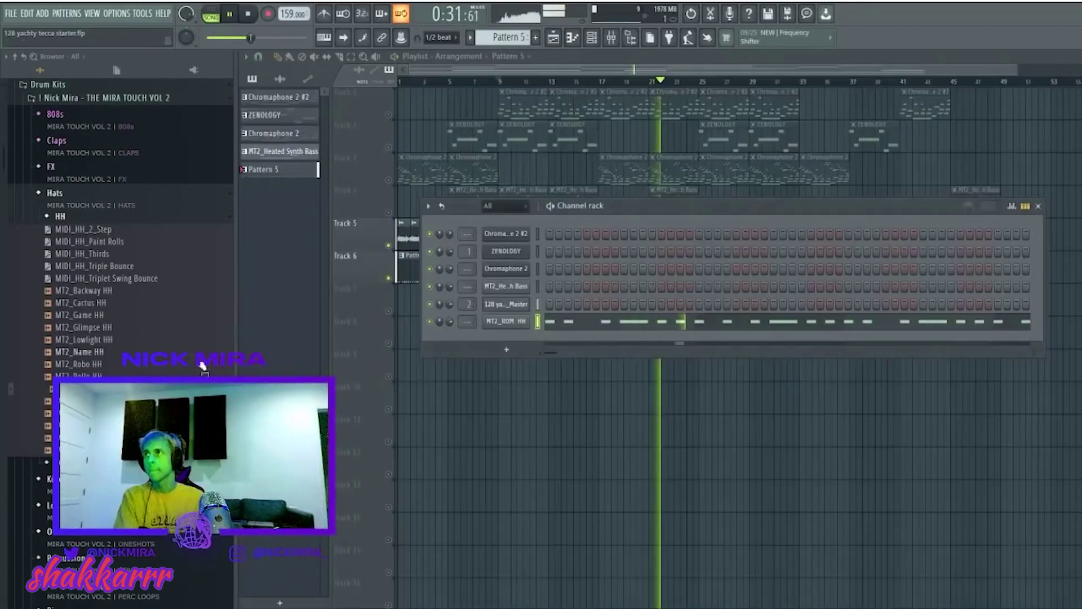
click(84, 218)
click(62, 403)
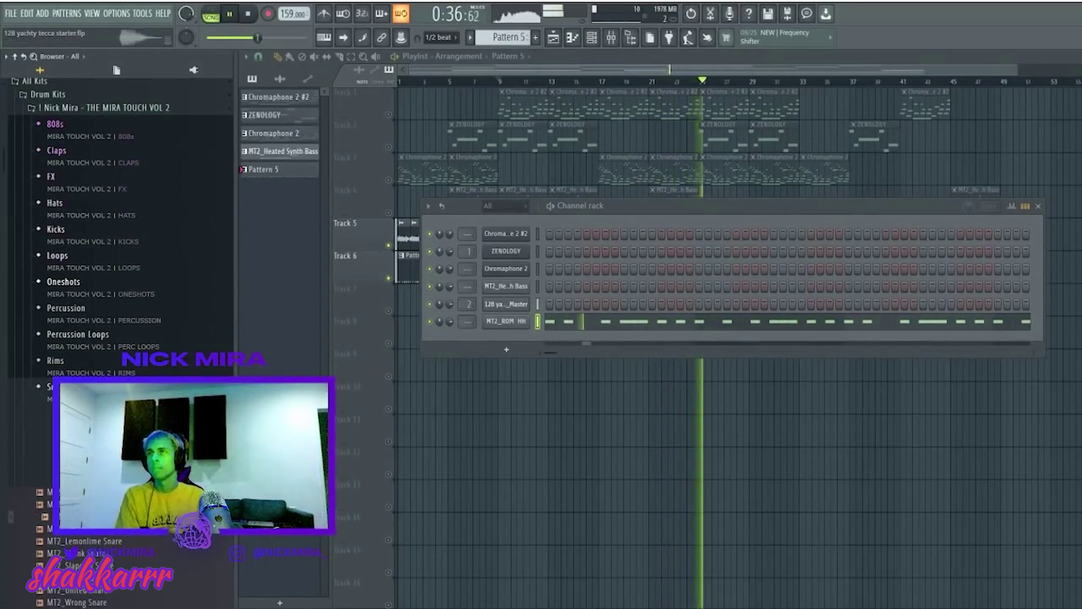
drag(519, 337, 519, 338)
click(624, 339)
Duplicate the snare hit across bars 2 to 4 in the Piano roll, on step 9 of each bar
click(537, 339)
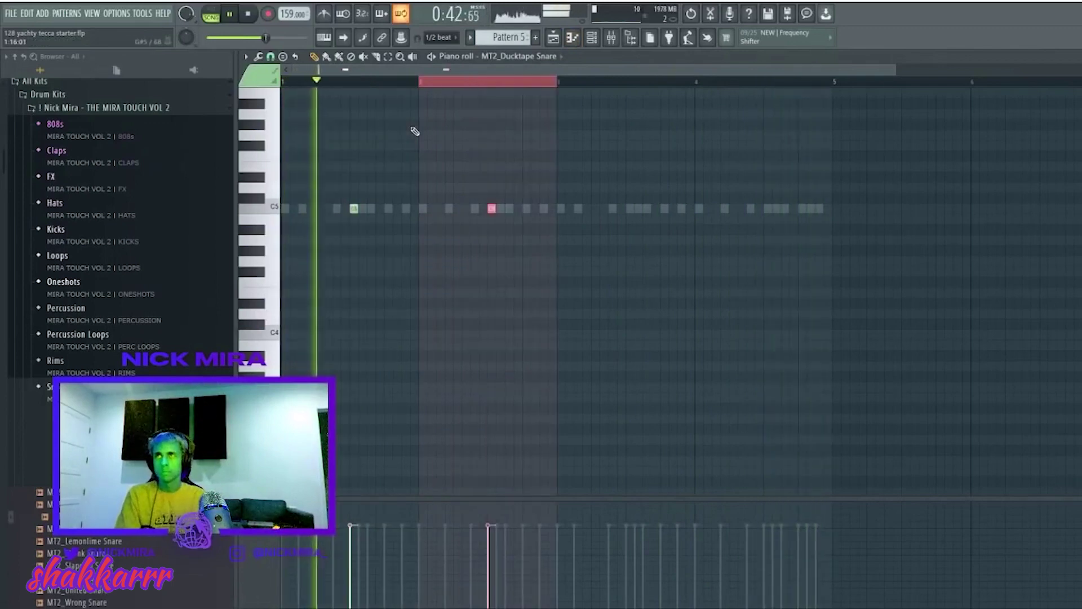
key(ctrl+a)
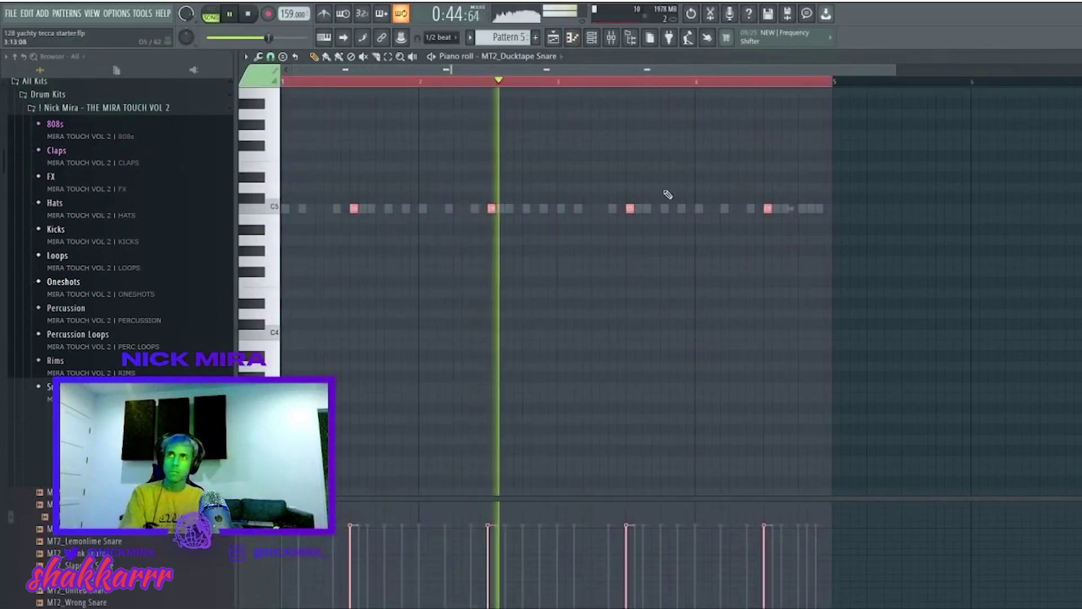
key(ctrl+d)
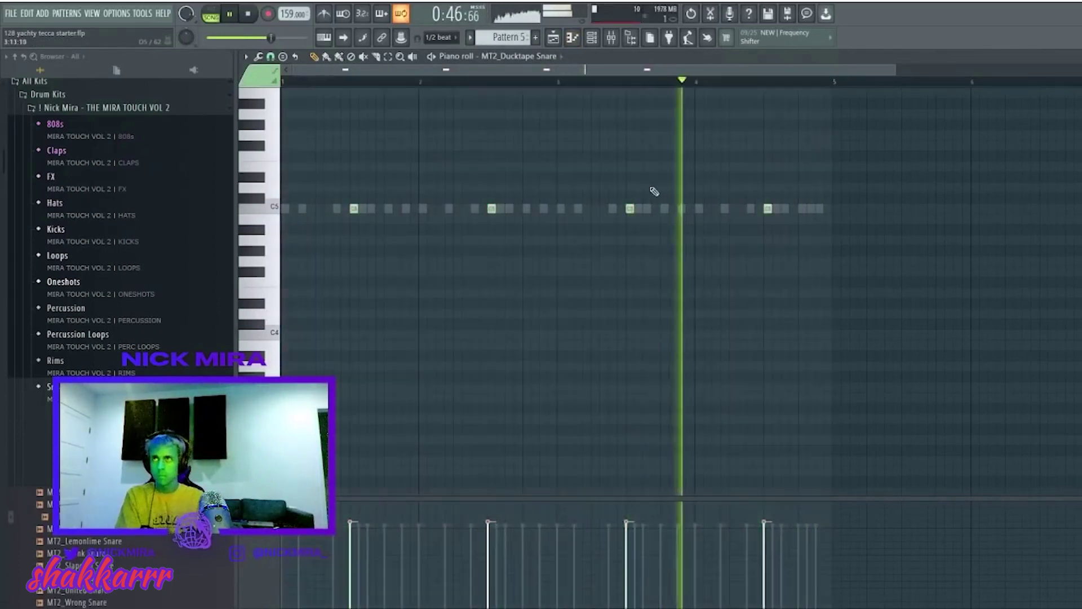
scroll(535, 91, up, 3)
key(F7)
Lower the project tempo to 158 BPM
scroll(293, 13, down, 1)
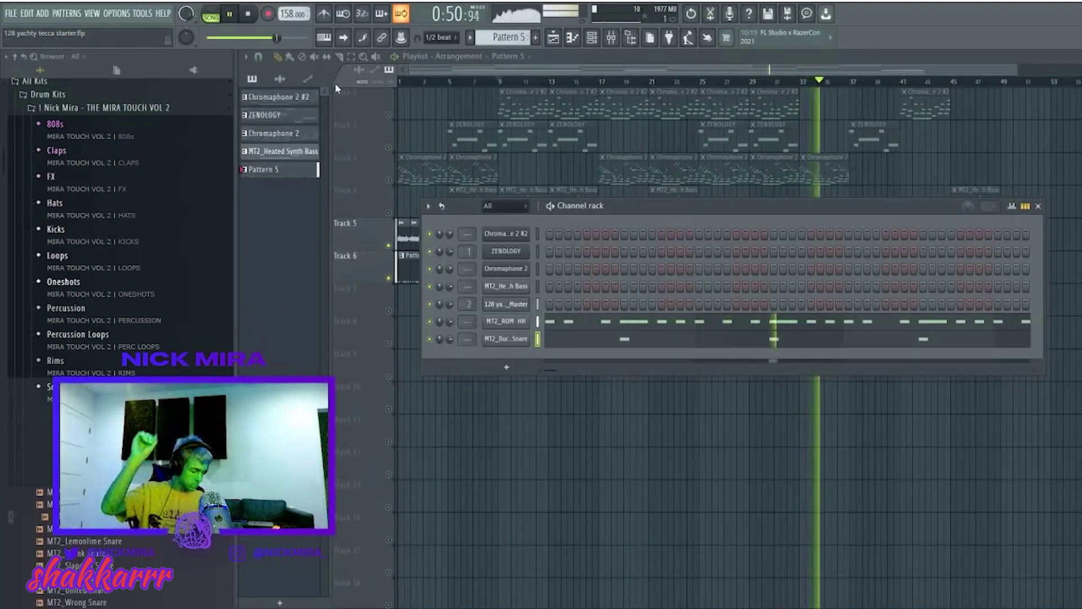
click(575, 324)
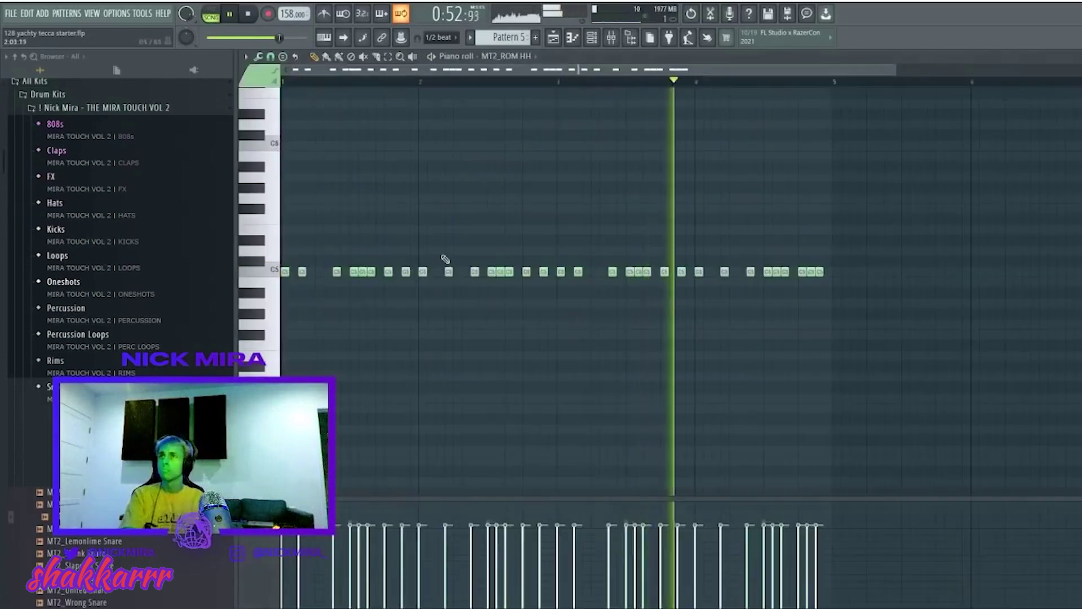
key(Escape)
Load the MT2_Notice OH open hat as a new channel and place a hit on step 1 of bar 1
click(109, 216)
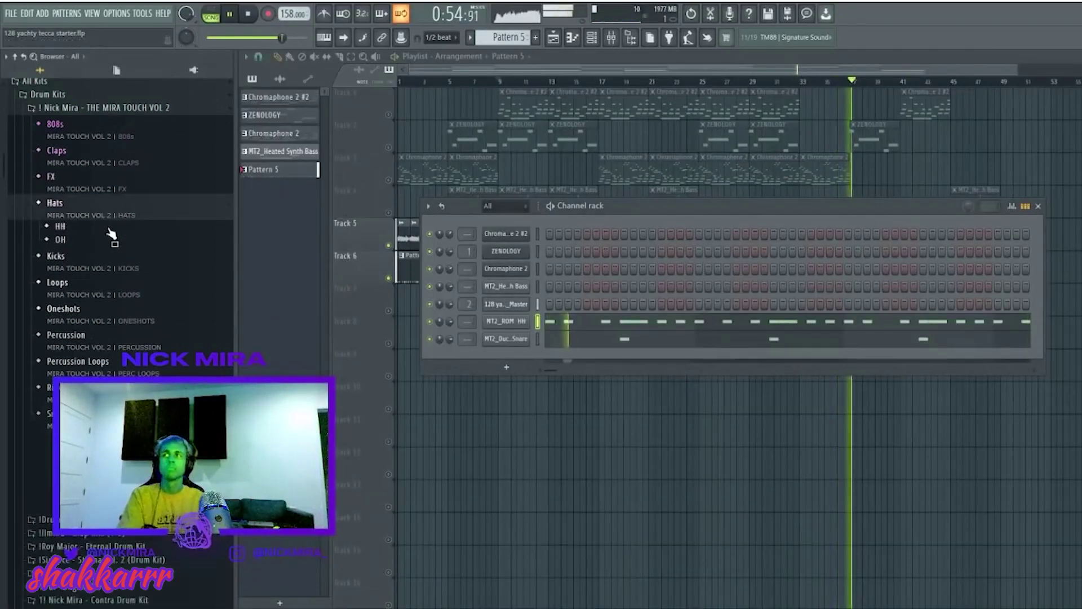
click(60, 226)
click(60, 226)
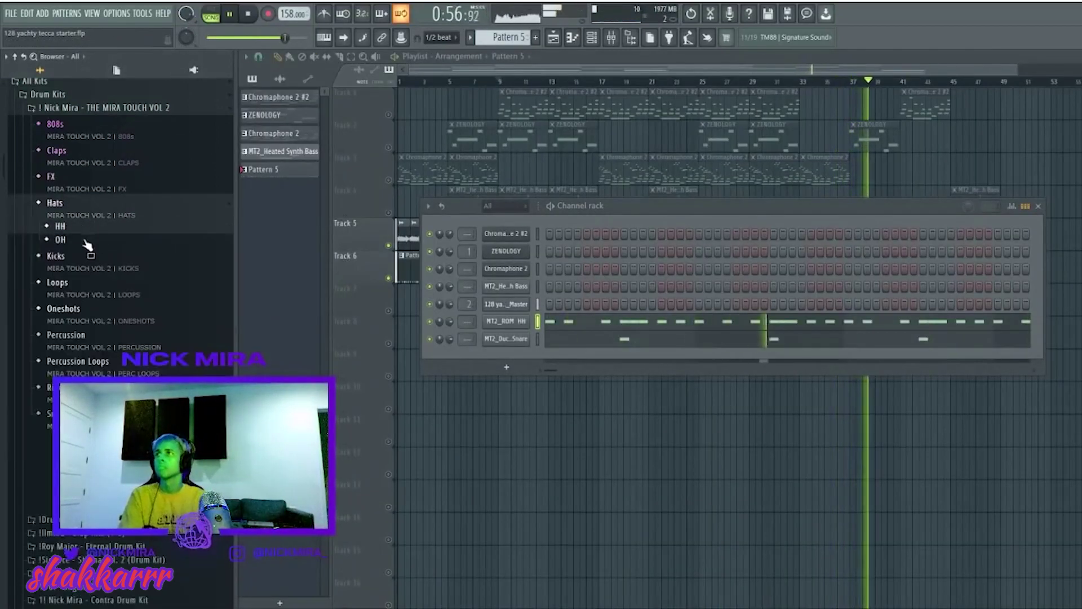
click(60, 239)
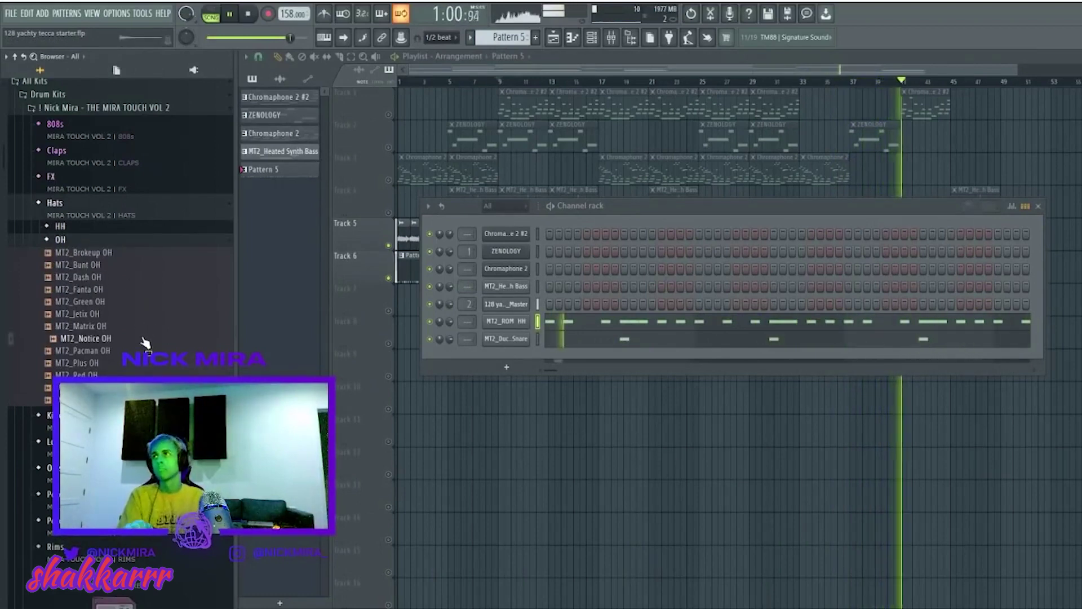
drag(145, 342, 567, 374)
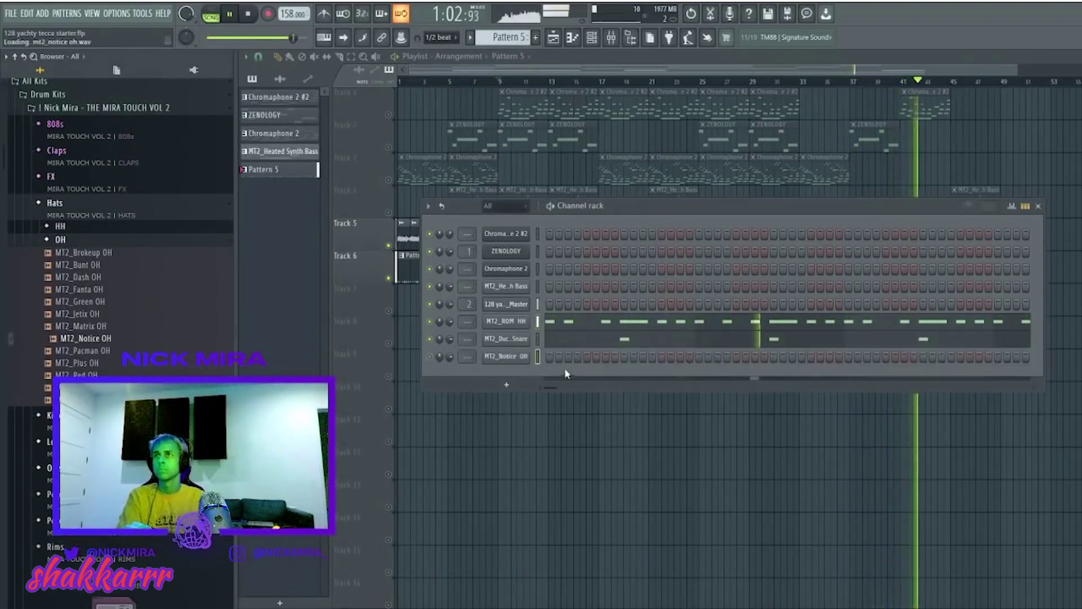
key(F7)
key(F7)
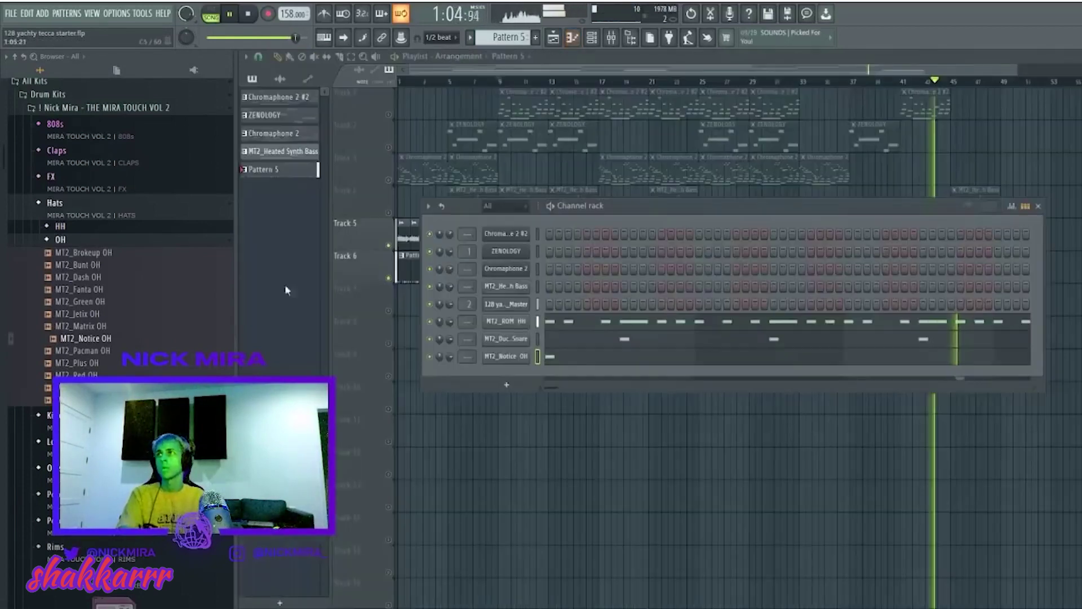
Load the MT2_Plus OH open hat as a new channel and place its hit on step 5 of bar 4
drag(473, 385, 504, 371)
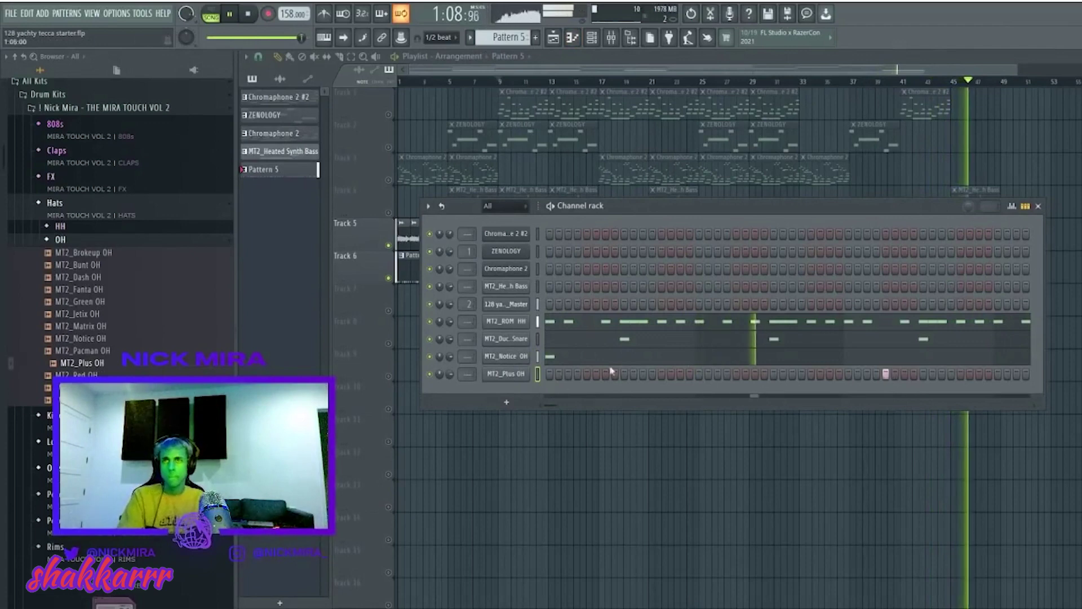
key(F7)
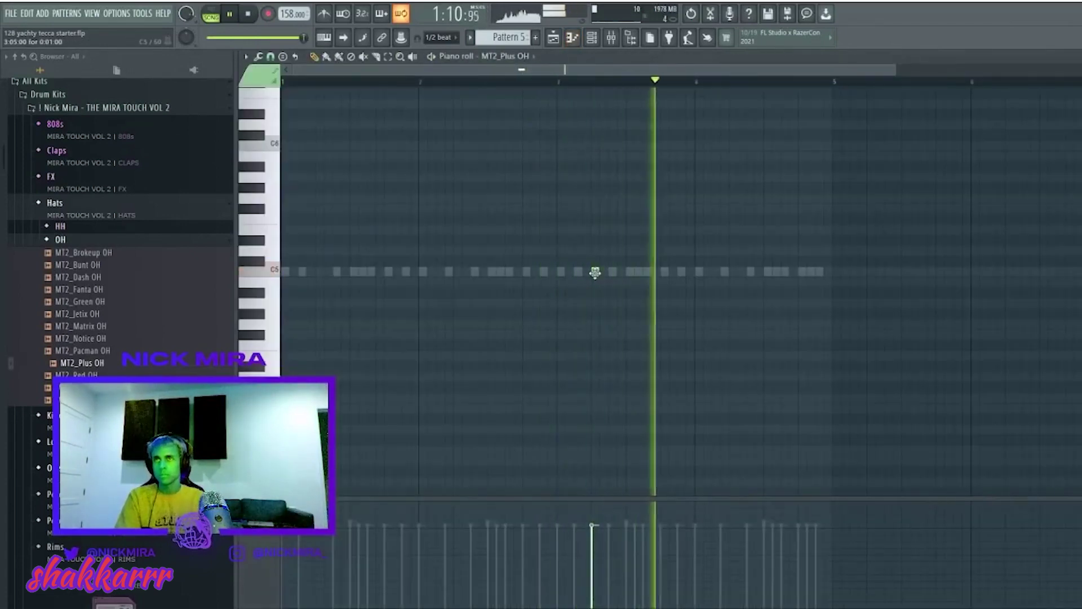
key(F7)
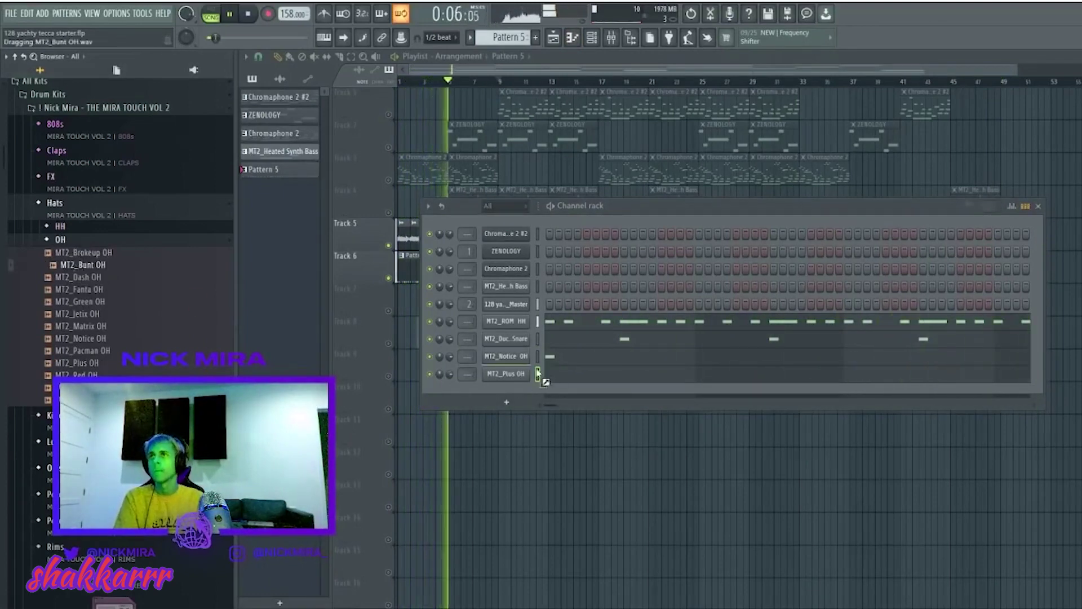
Load MT2_Bunt OH as a new channel and place hits on step 15 of bar 3 and step 11 of bar 4
drag(504, 395, 505, 396)
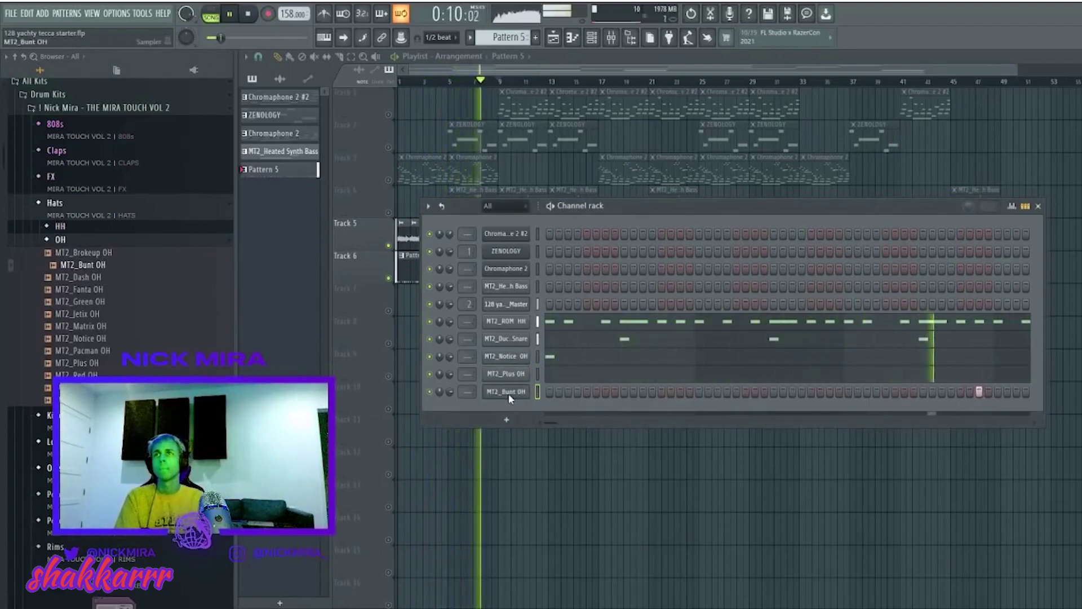
key(F7)
click(681, 272)
click(785, 271)
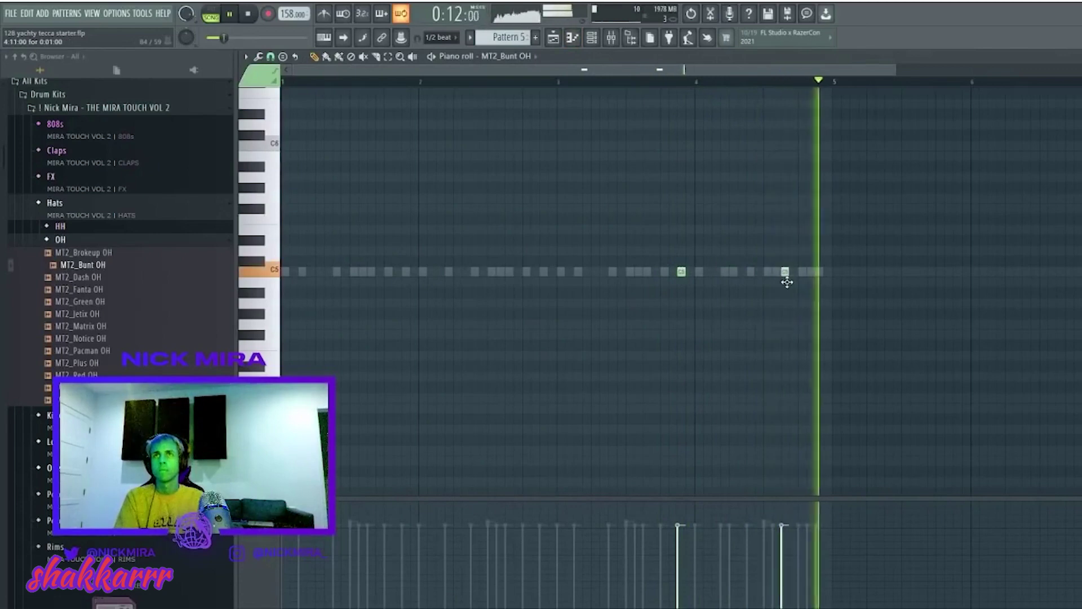
key(F7)
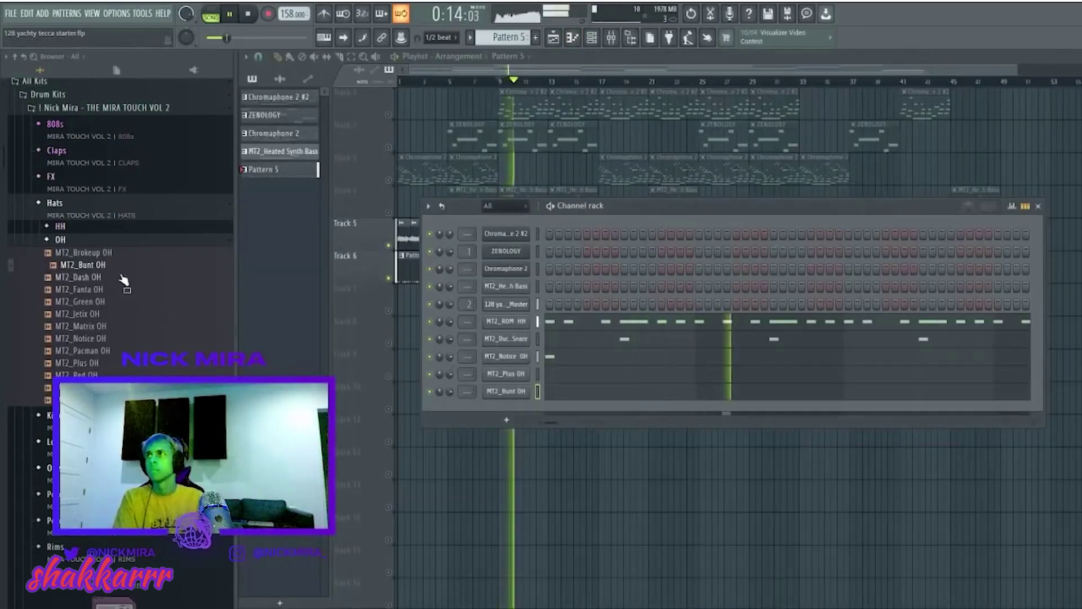
Try adding an extra MT2_ROM HH hi-hat note on step 4 of bar 1
click(105, 240)
double_click(573, 321)
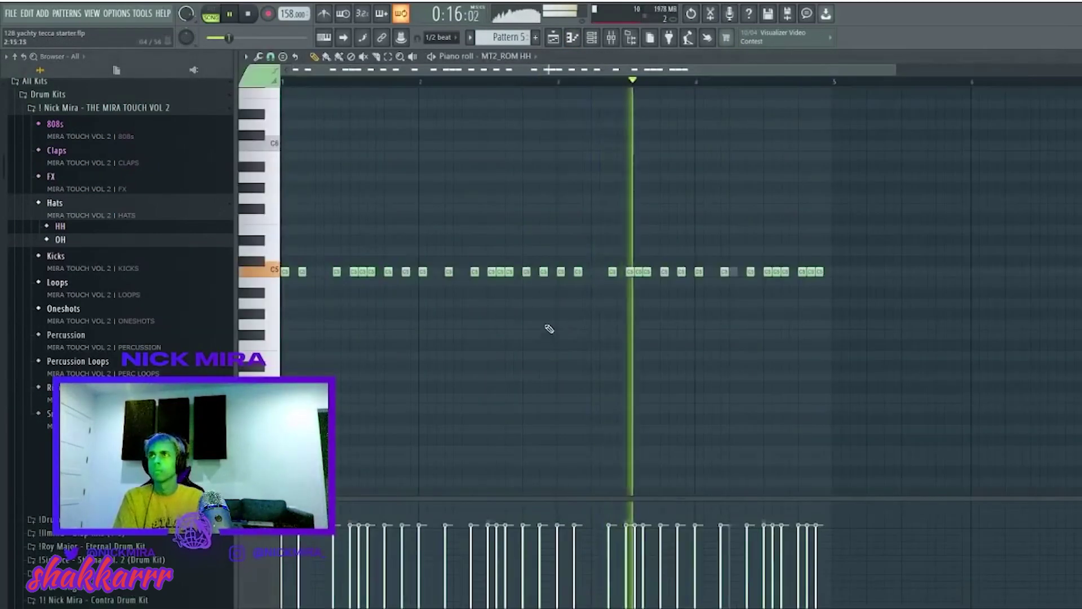
click(302, 272)
click(320, 272)
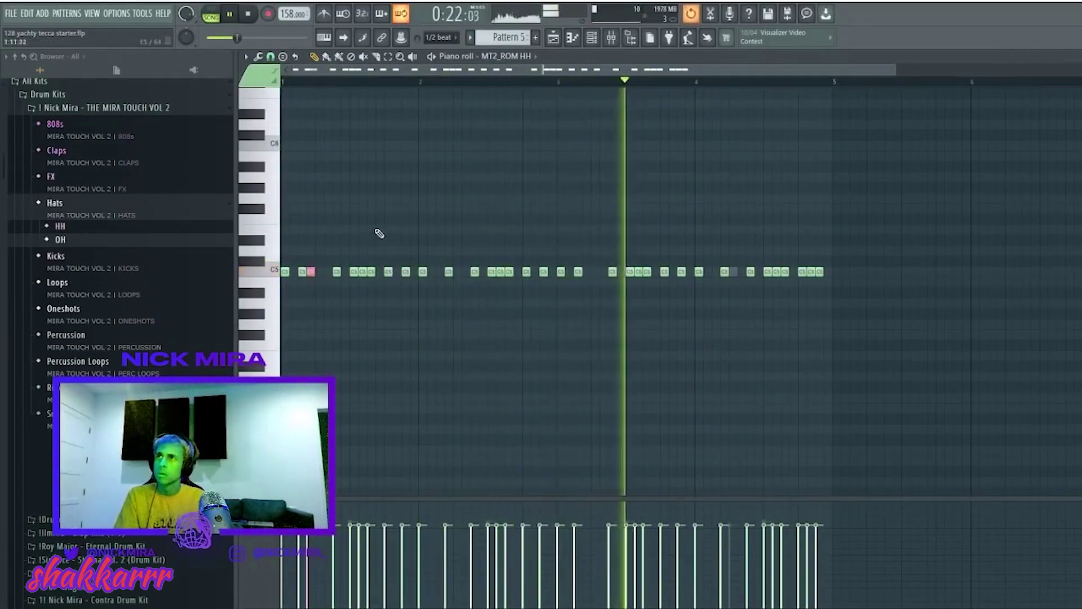
key(ctrl+z)
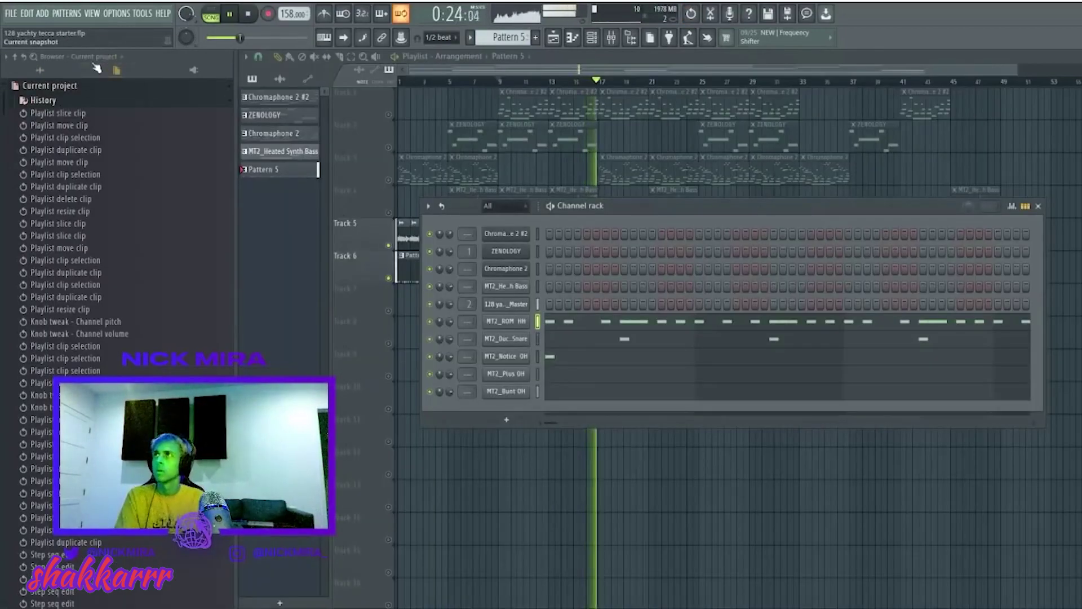
Load the MT2_RollinStone 808 sample from the 808s folder as a new channel above the hi-hat
click(76, 71)
click(55, 128)
scroll(128, 220, down, 5)
drag(126, 237, 527, 317)
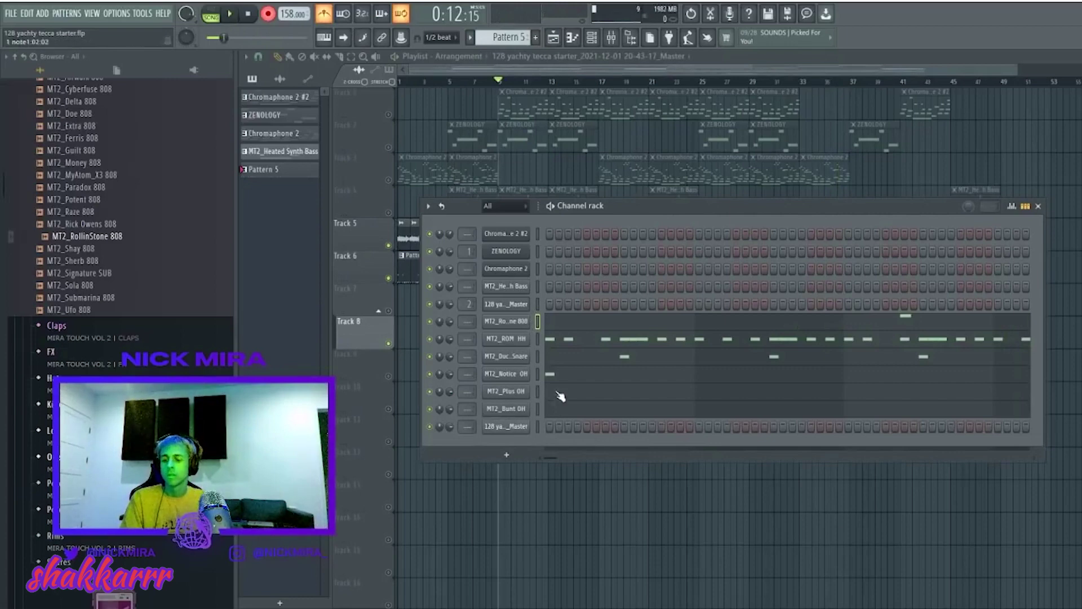
Adjust the maximum polyphony of the MT2_RollinStone 808 channel and undo its recorded notes
click(505, 321)
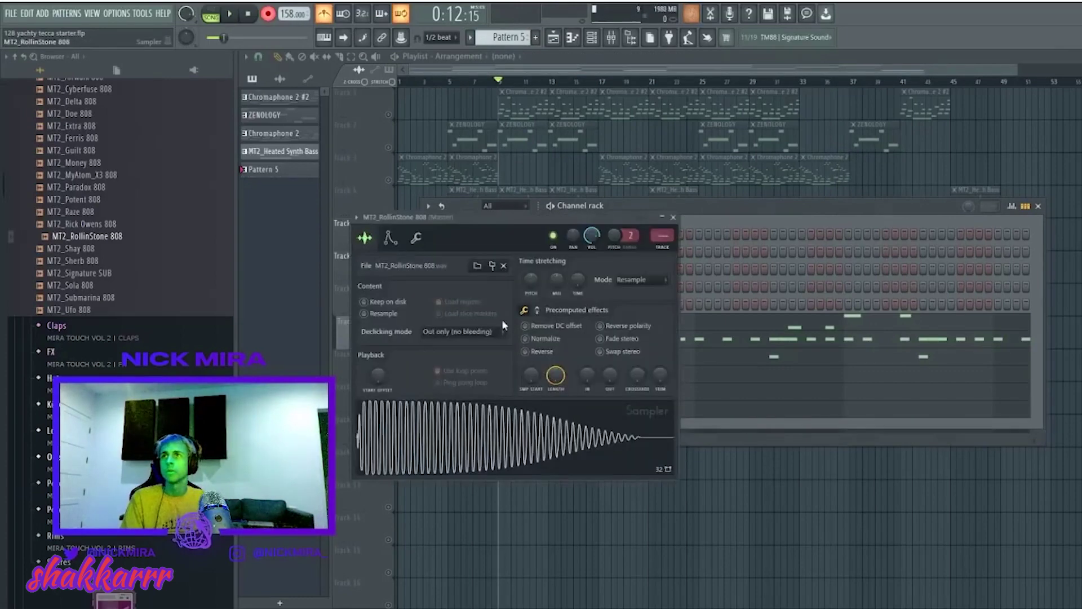
click(414, 242)
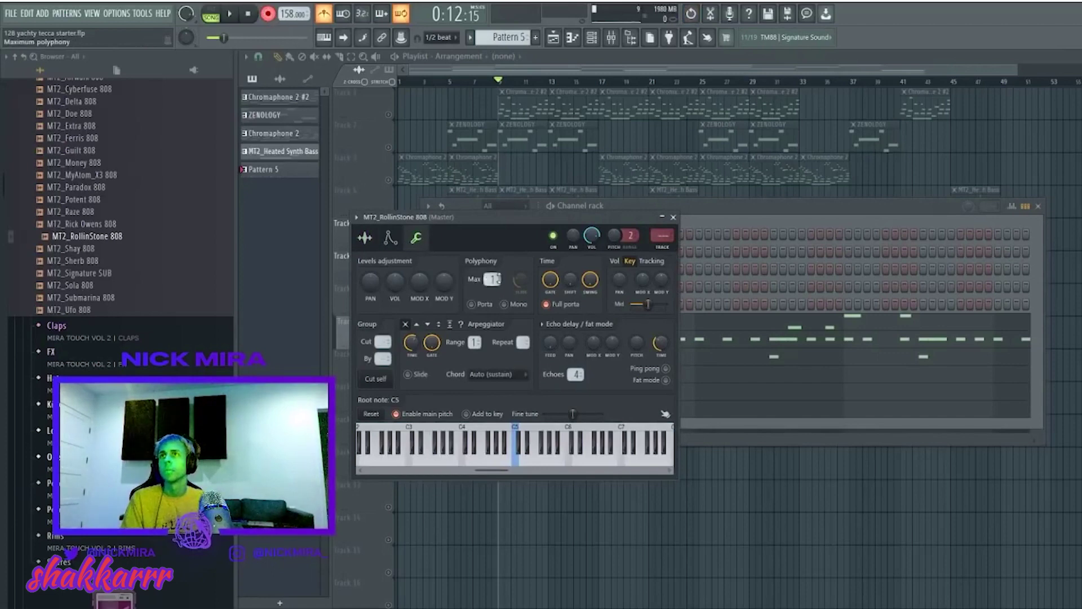
key(Escape)
key(ctrl+z)
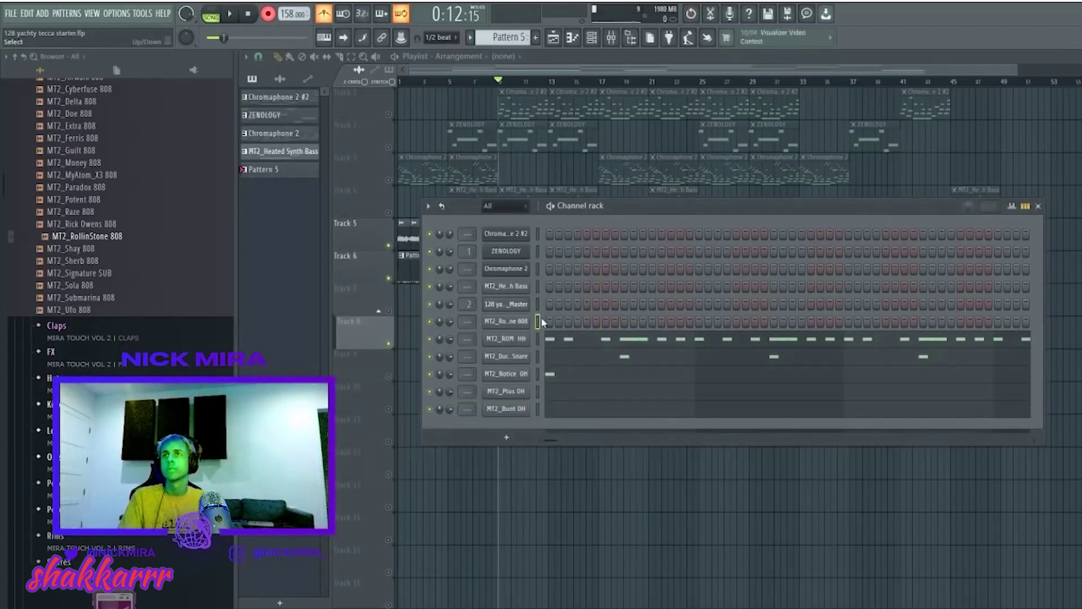
Record a live four-bar 808 line over the playing pattern with A5, C#6 and B5 notes
key(j)
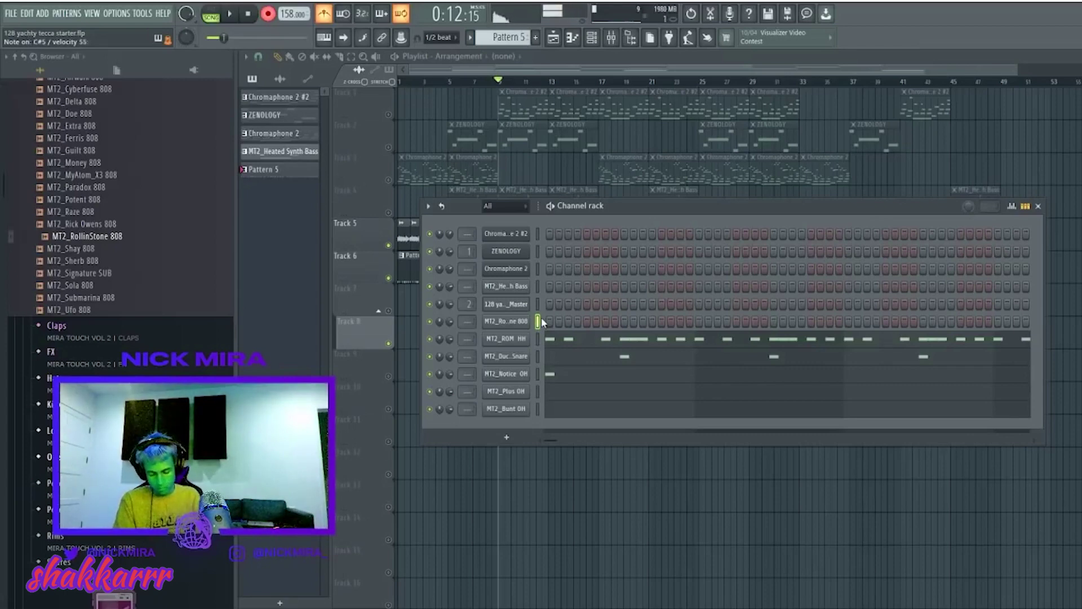
key(space)
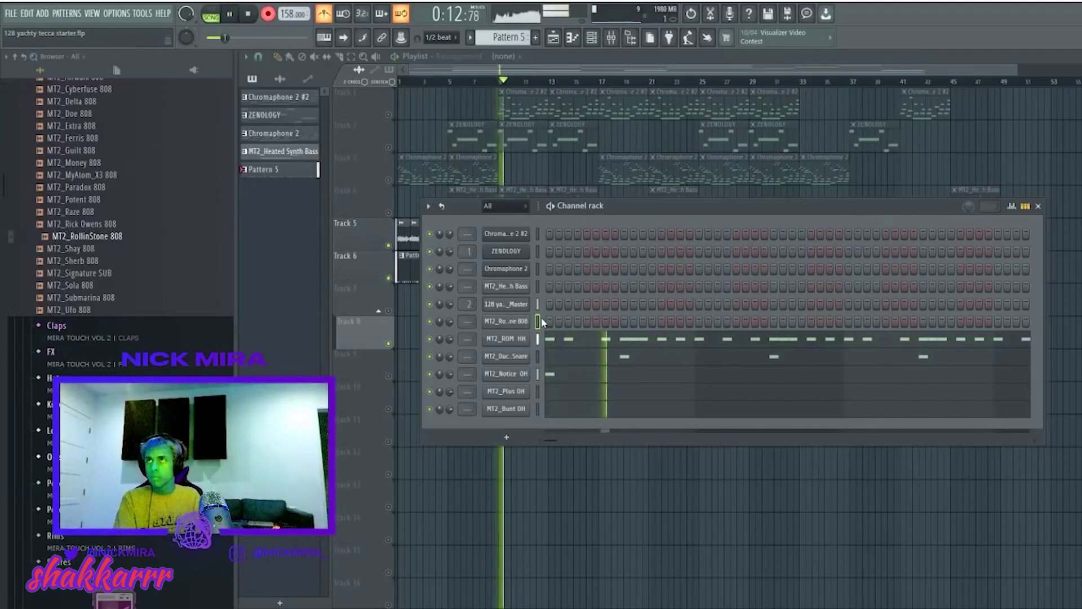
key(space)
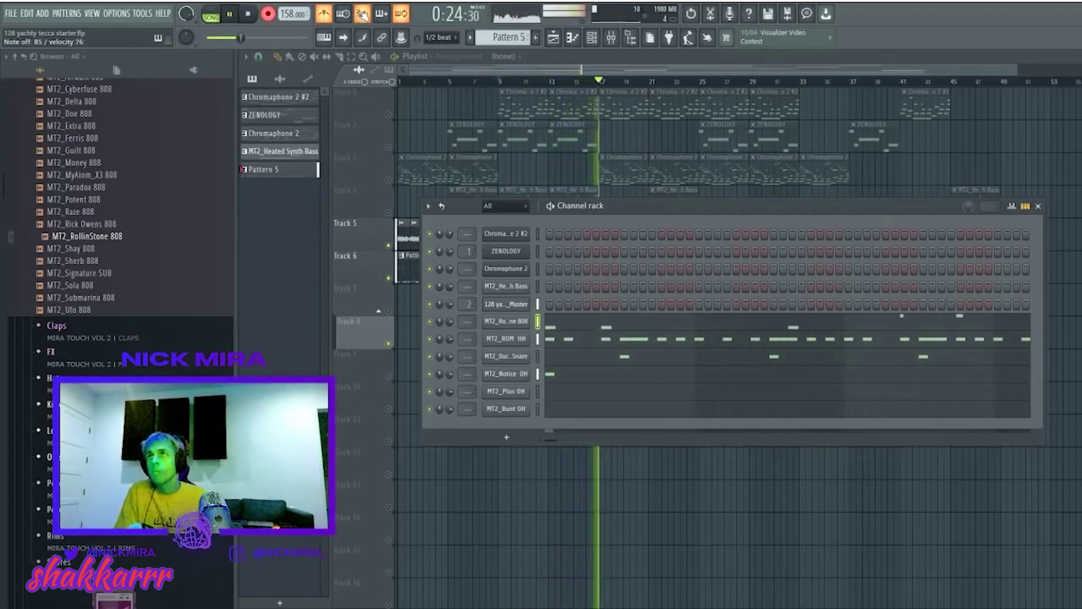
Move the 808's A5 note in bar 2 to step 13 and add a C#6 note at the start of bar 3
click(570, 320)
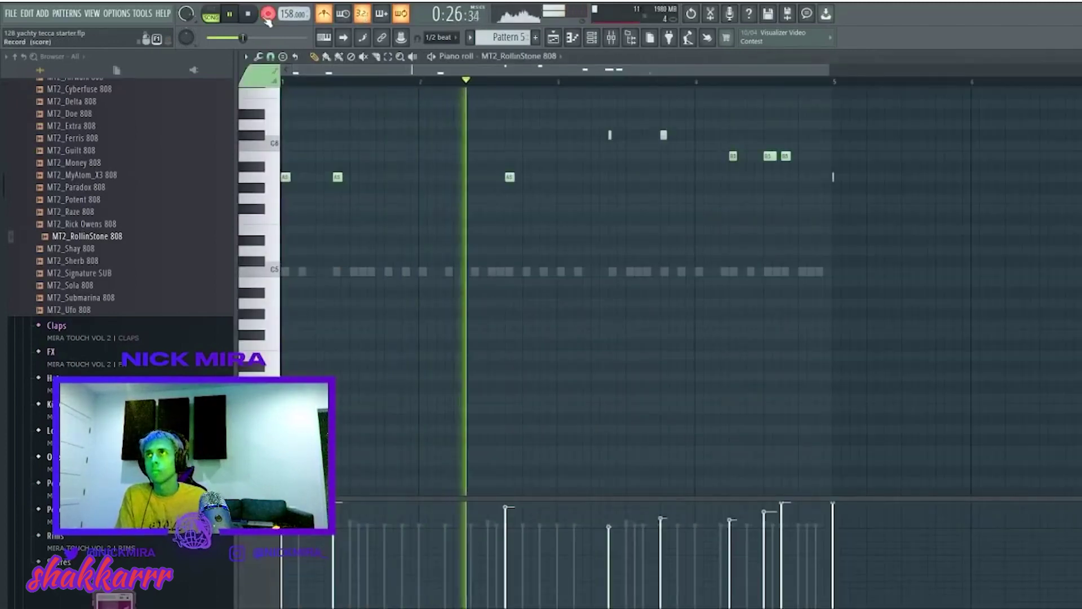
scroll(507, 219, up, 1)
drag(509, 240, 527, 241)
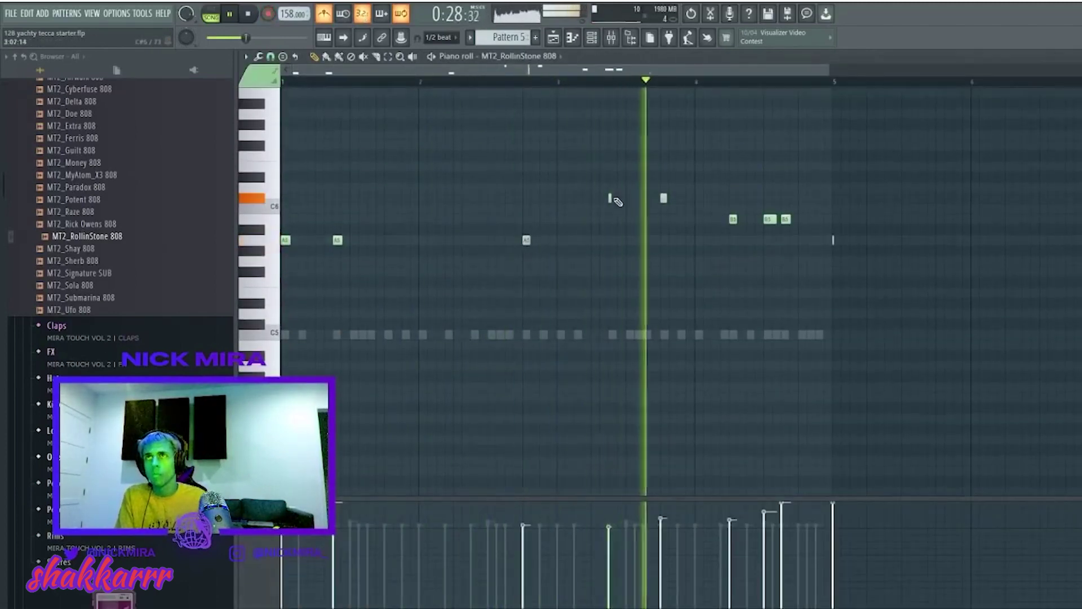
click(610, 197)
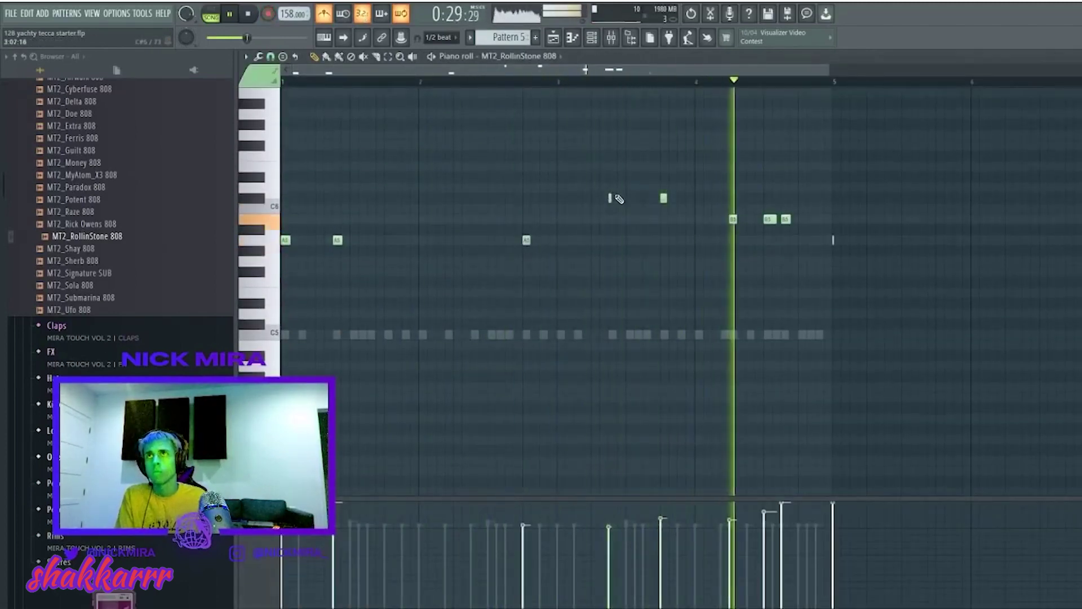
click(560, 197)
Try lowering all of the 808 notes by one octave
key(ctrl+a)
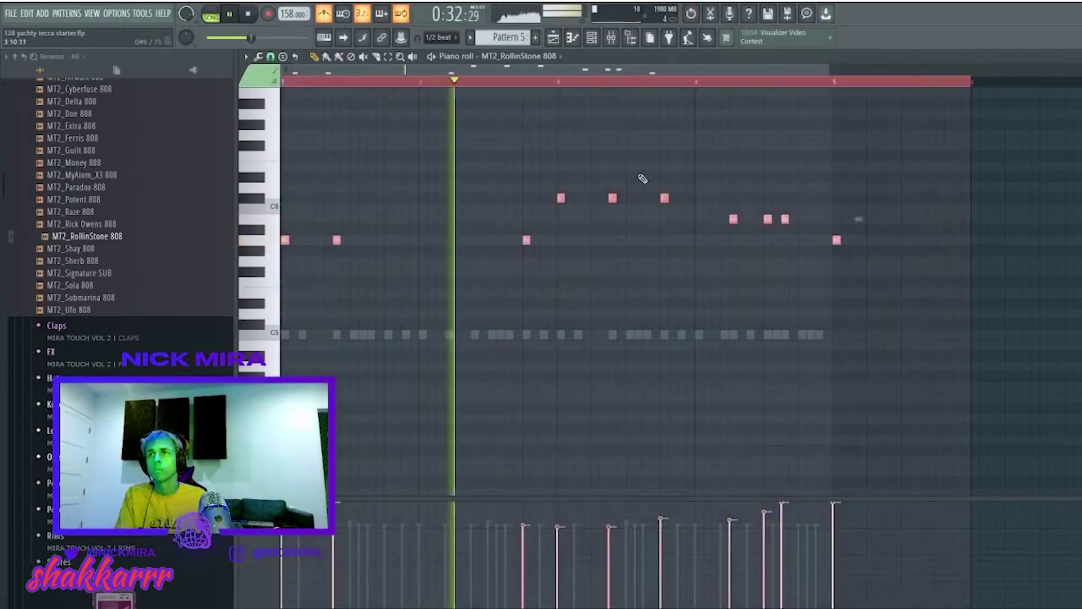
key(ctrl+Down)
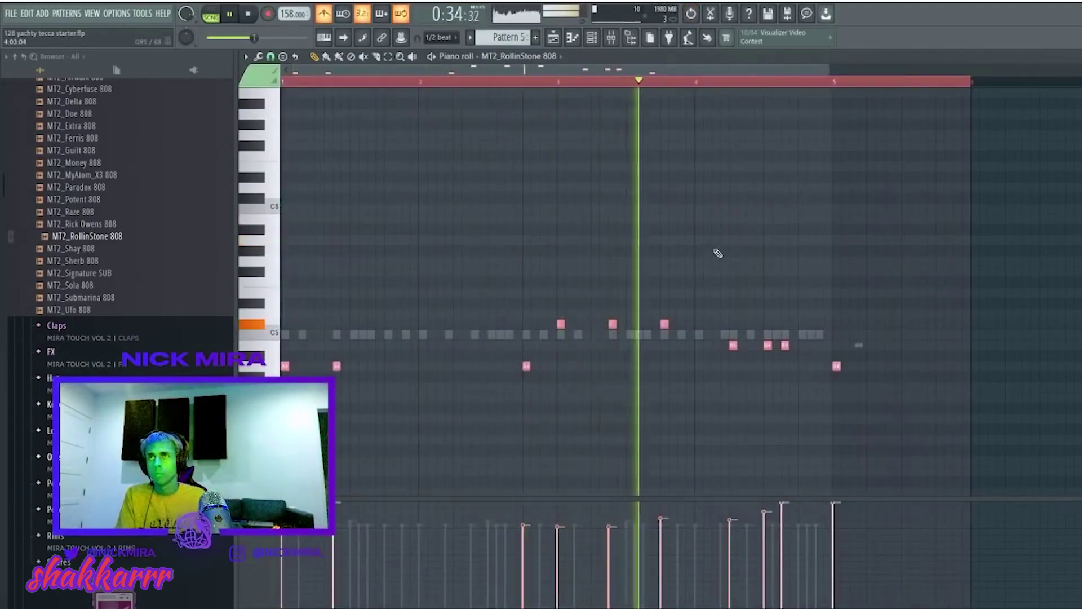
key(ctrl+d)
key(ctrl+z)
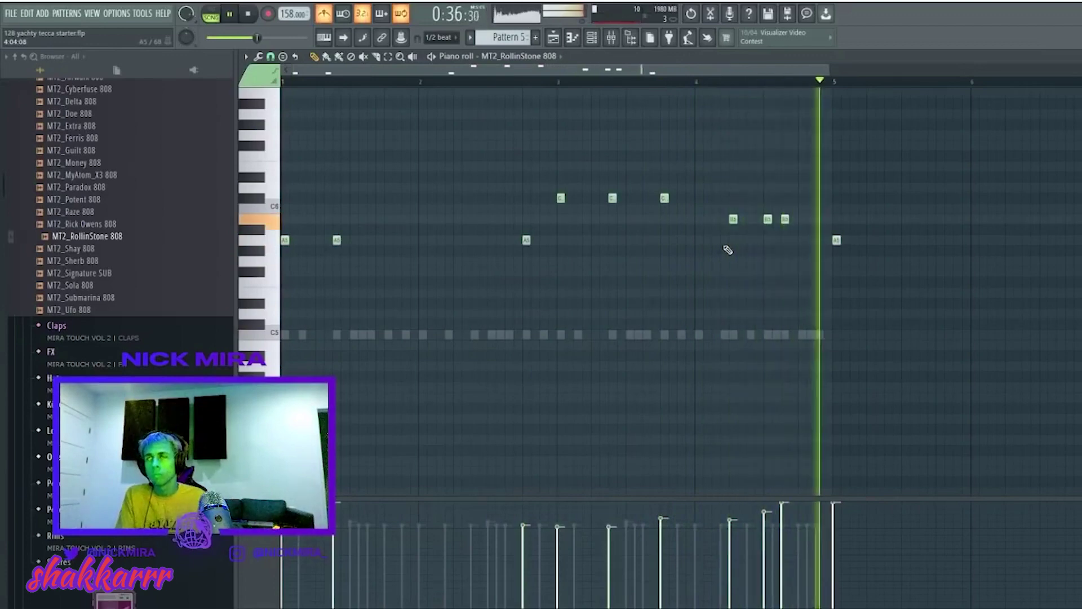
Lower the three C#6 808 notes in bar 3 by one octave and remove the stray A5 note at bar 5
drag(694, 211, 514, 145)
key(ctrl+Down)
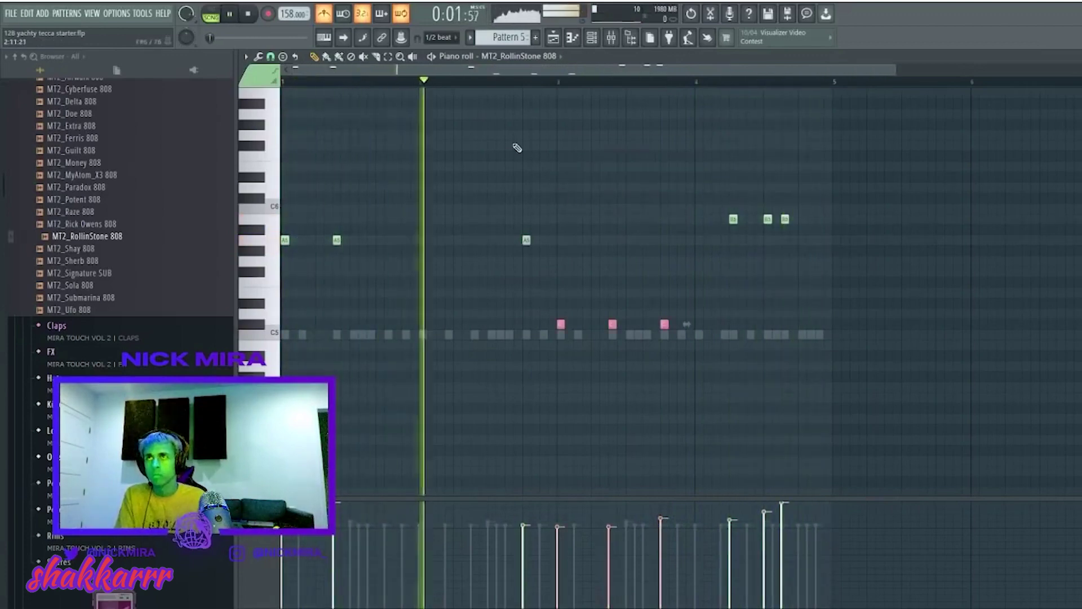
Raise all of the 808 notes in the four-bar line to maximum velocity
key(ctrl+a)
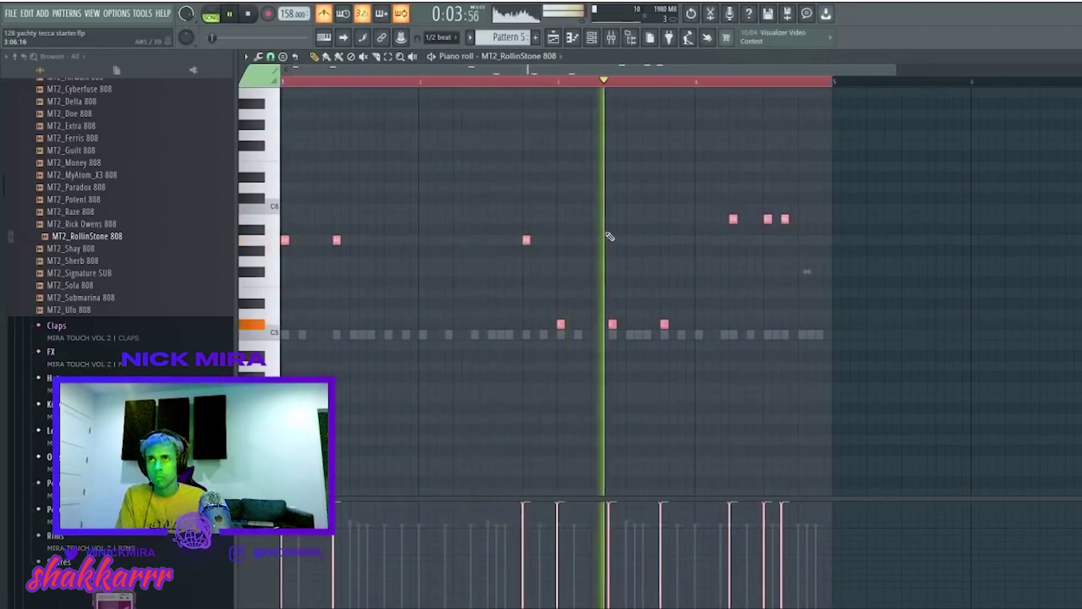
key(ctrl+d)
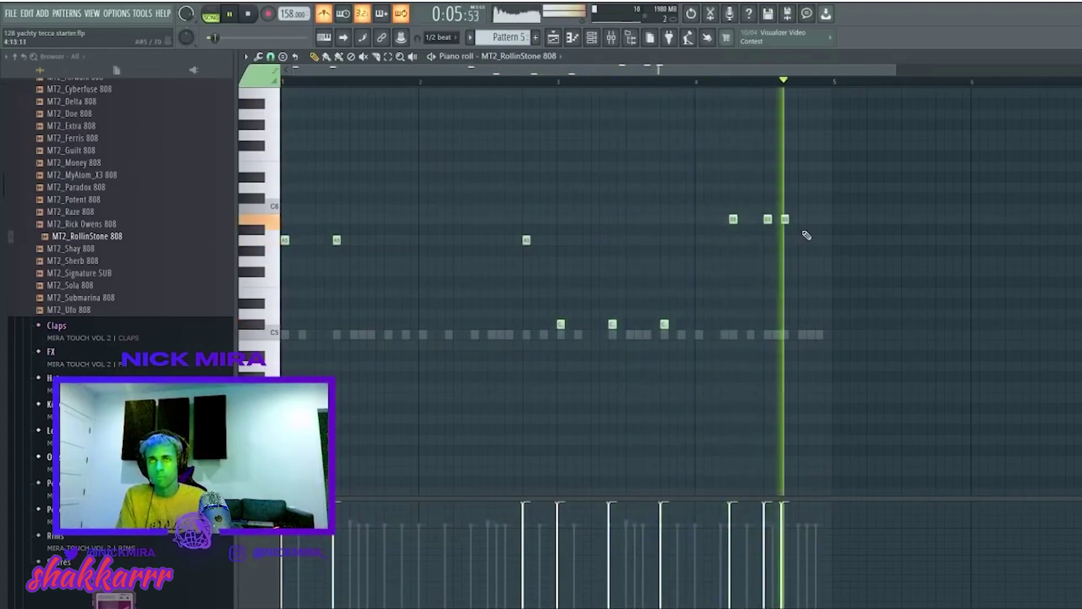
Try lowering the last two B5 808 notes in bar 4 by seven semitones
drag(802, 227, 758, 213)
key(Down)
key(Down)
key(Down)
key(Down)
key(Down)
key(Down)
key(Down)
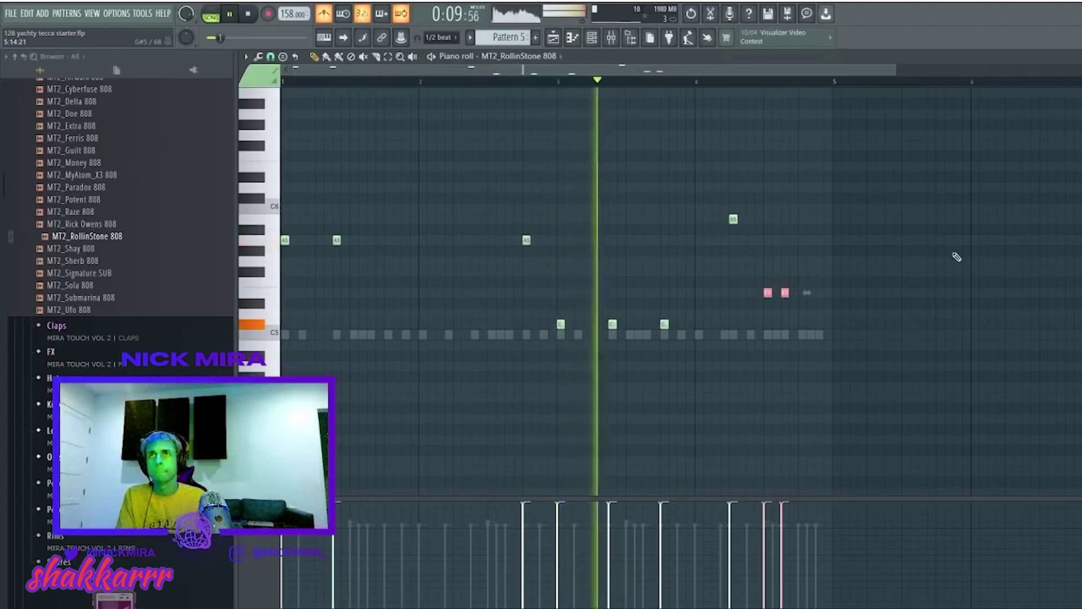
key(ctrl+d)
Return the last two 808 notes in bar 4 to B5
drag(735, 266, 909, 338)
key(Up)
key(Up)
key(Up)
key(Up)
key(Up)
key(Up)
key(Up)
key(Up)
key(Up)
key(Up)
key(Down)
key(Down)
key(Down)
key(ctrl+d)
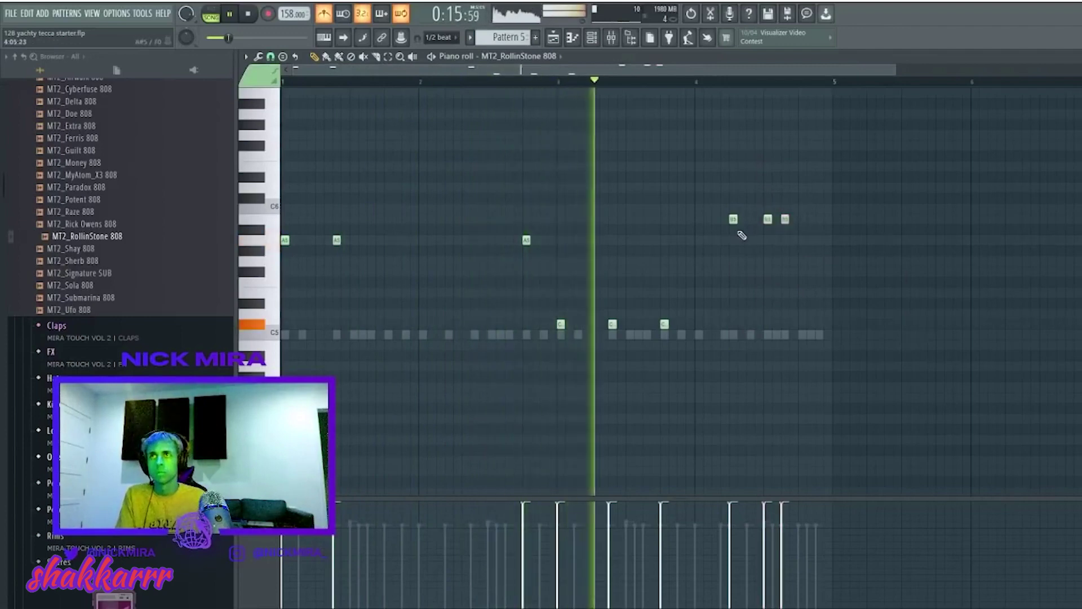
Lower the three B5 808 notes in bar 4 by one octave
drag(723, 204, 872, 272)
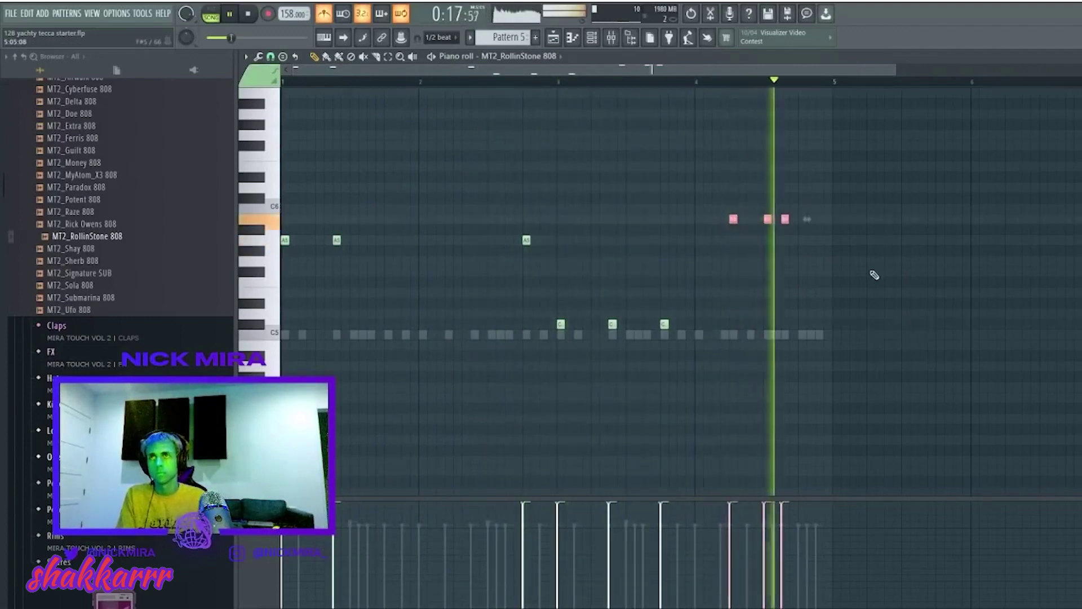
key(shift+Down)
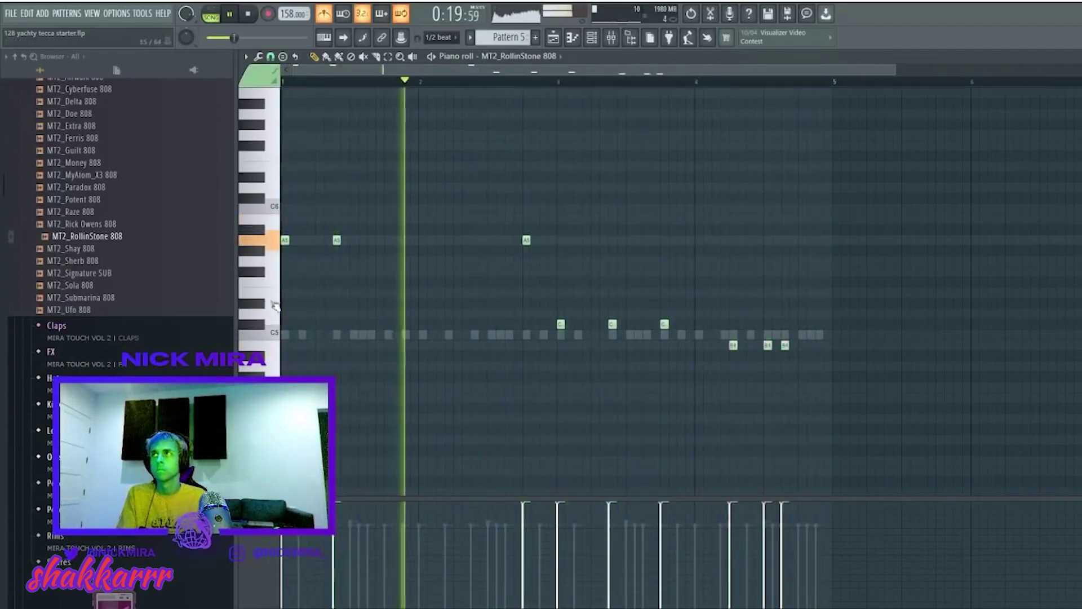
Replace the 808 channel's sample with MT2_Rick Owens 808 and raise all of its notes by one octave
key(F7)
scroll(155, 271, up, 4)
drag(84, 371, 560, 323)
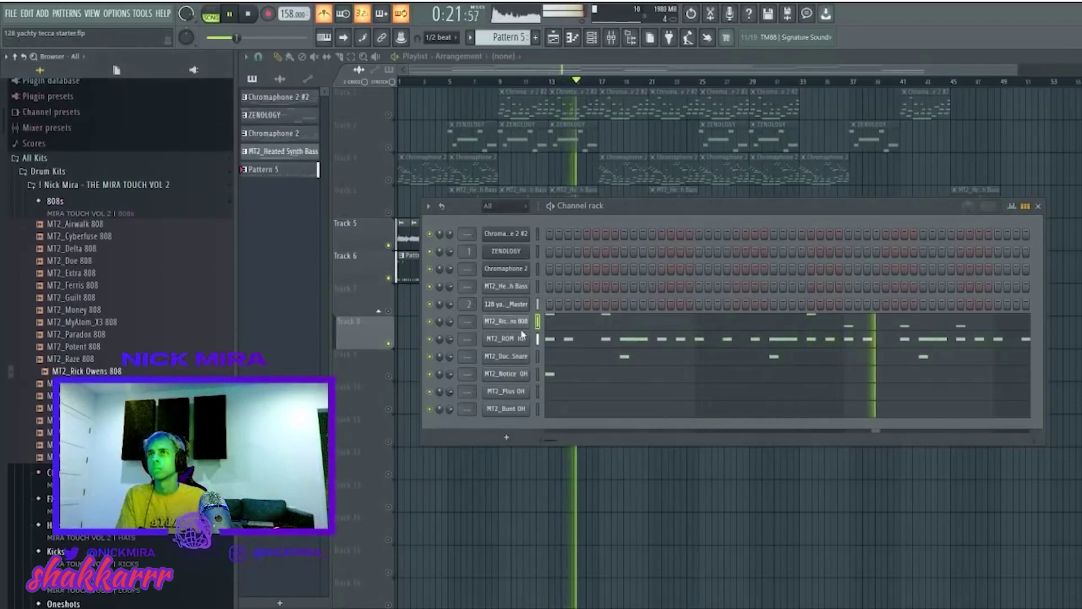
click(561, 323)
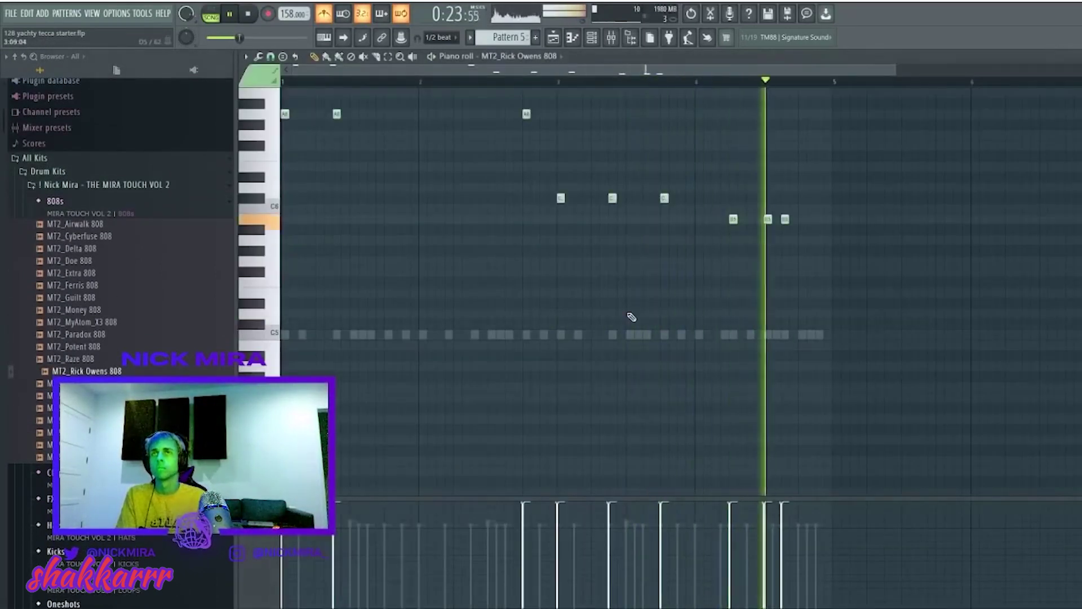
key(ctrl+Down)
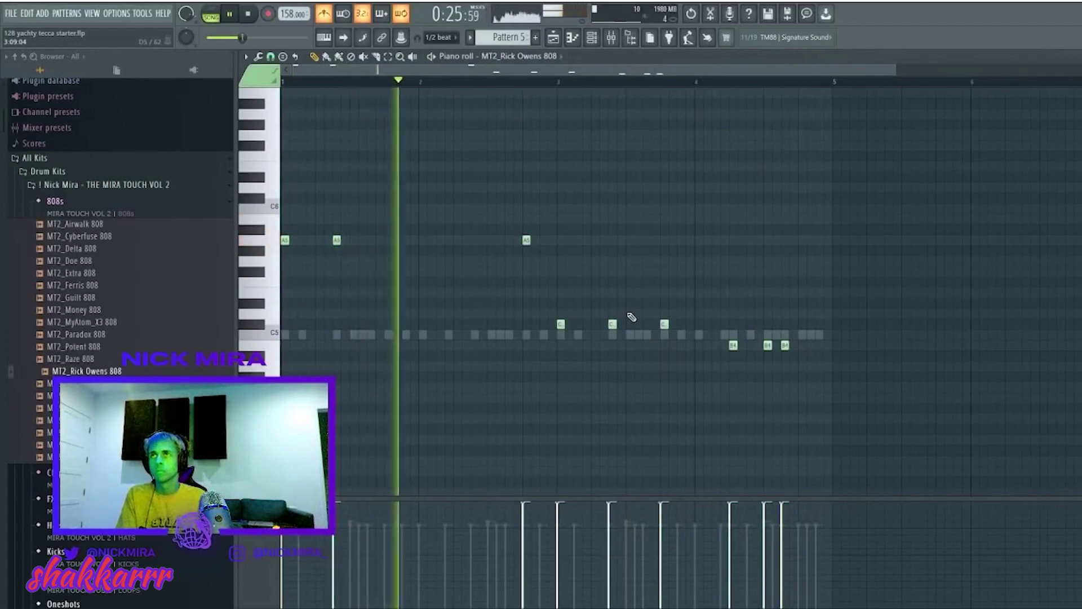
key(ctrl+Up)
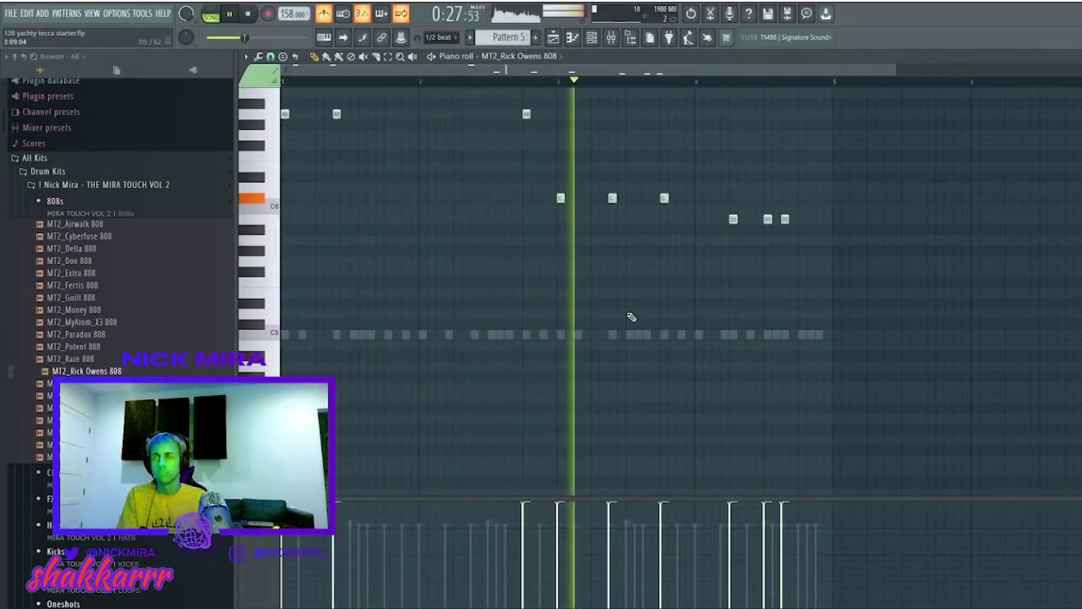
Lower the last C#6 note in bar 3 by one octave
click(665, 197)
key(ctrl+Down)
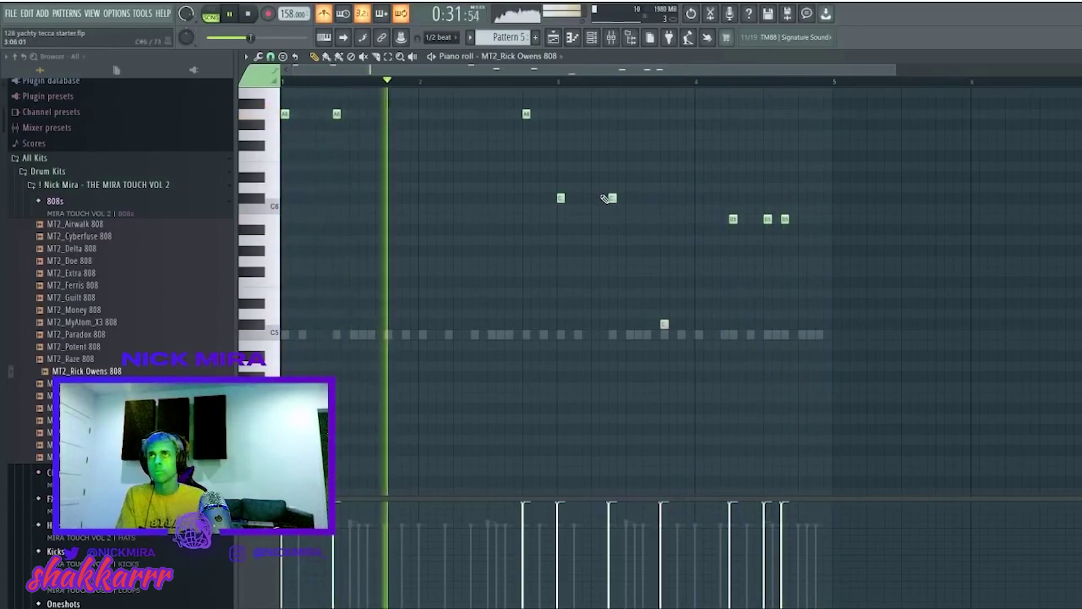
Try the whole Rick Owens 808 line one octave lower
key(ctrl+a)
key(ctrl+Down)
key(ctrl+Up)
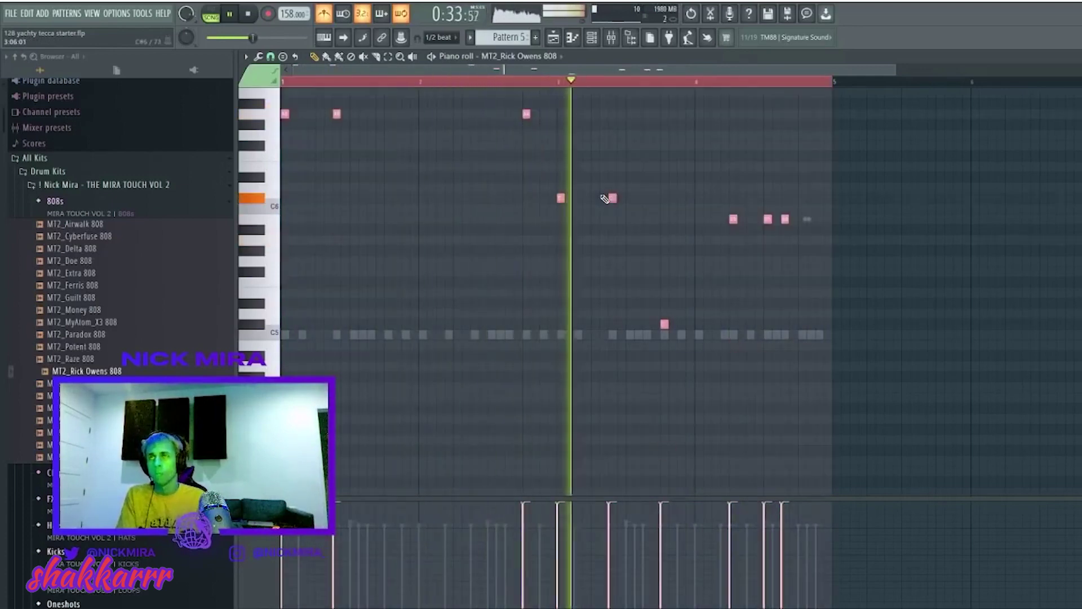
key(ctrl+d)
Lower the three A6 notes and bar 3's first C#6 by one octave, and bar 2's A note by one more octave
drag(567, 234, 282, 90)
key(ctrl+Down)
key(ctrl+d)
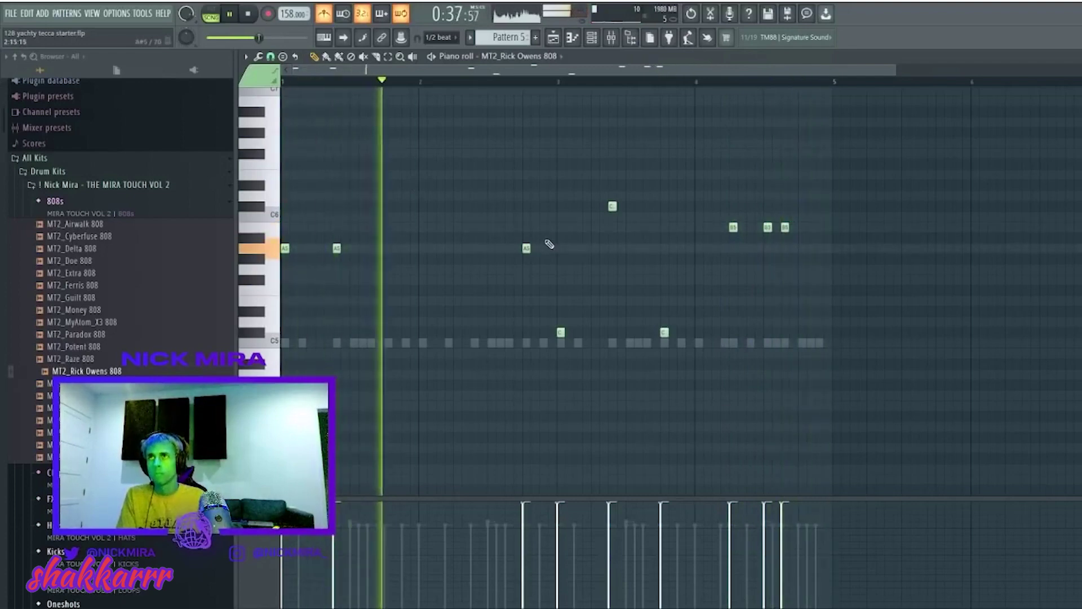
drag(548, 244, 475, 266)
key(ctrl+Down)
key(ctrl+d)
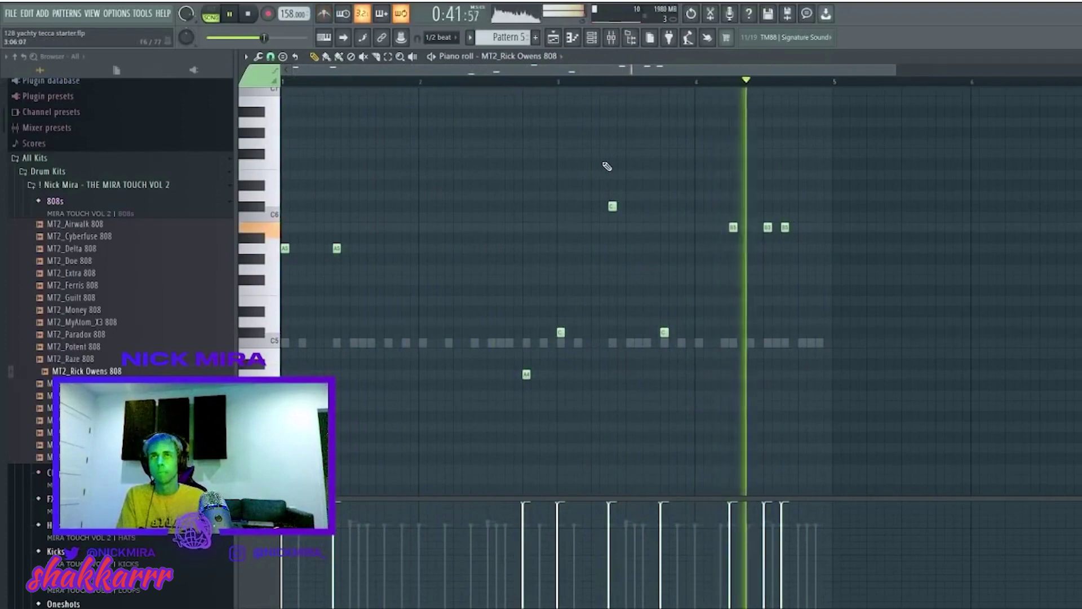
Delete the second A5 note in bar 1 of the Rick Owens 808 line
key(F7)
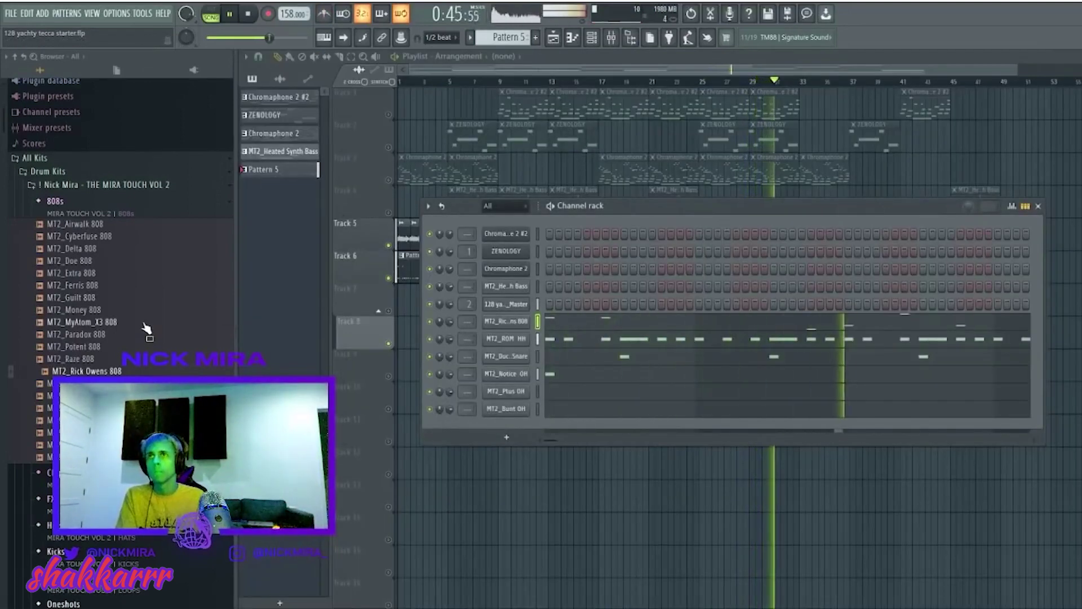
key(F7)
key(F7)
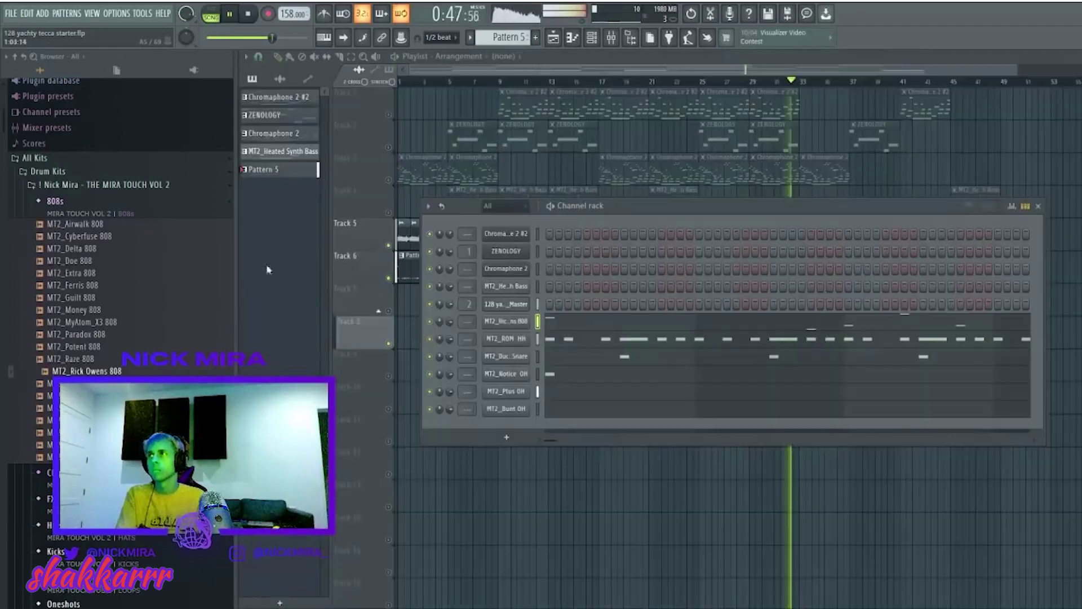
Add the MT2_Money 808 sample as a new channel above the Rick Owens 808
click(111, 323)
key(space)
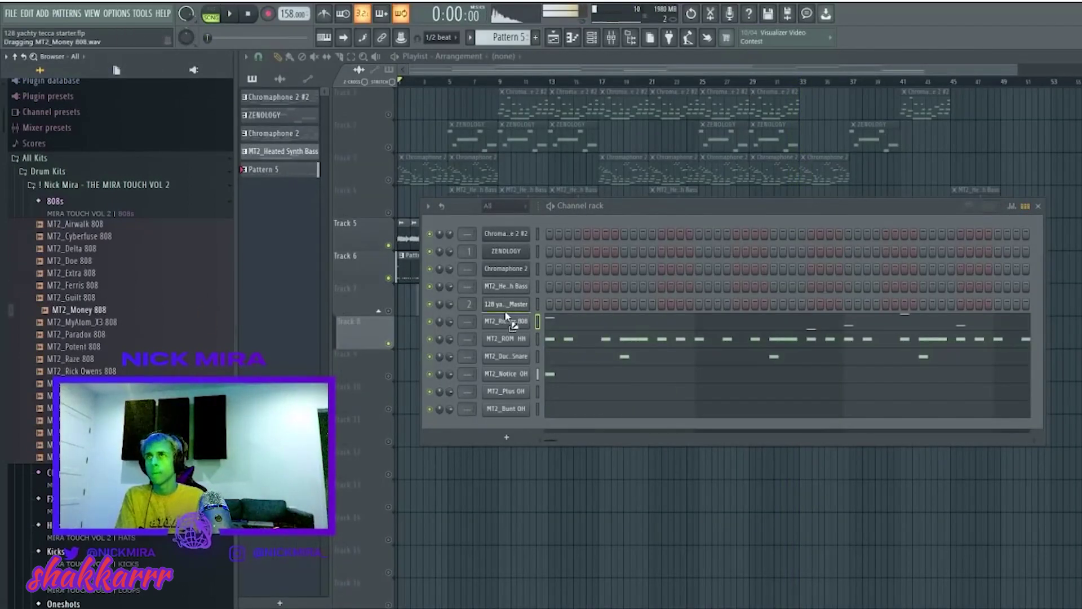
drag(500, 317, 505, 317)
key(space)
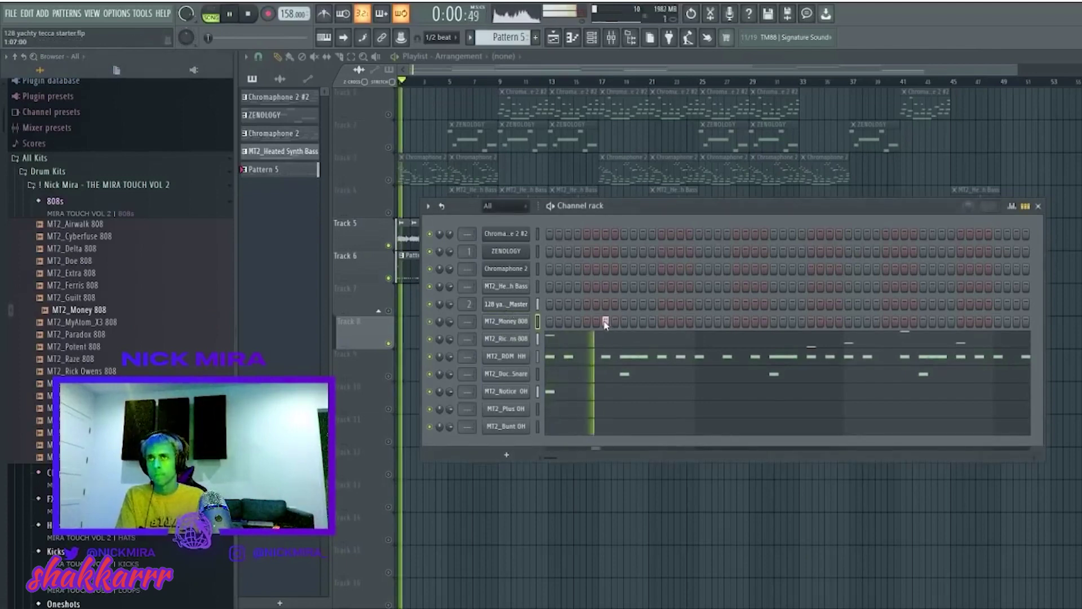
Draw two back-to-back sustained A5 notes for the Money 808, starting at steps 7 and 13 of bar 1, the second eight steps long
key(F7)
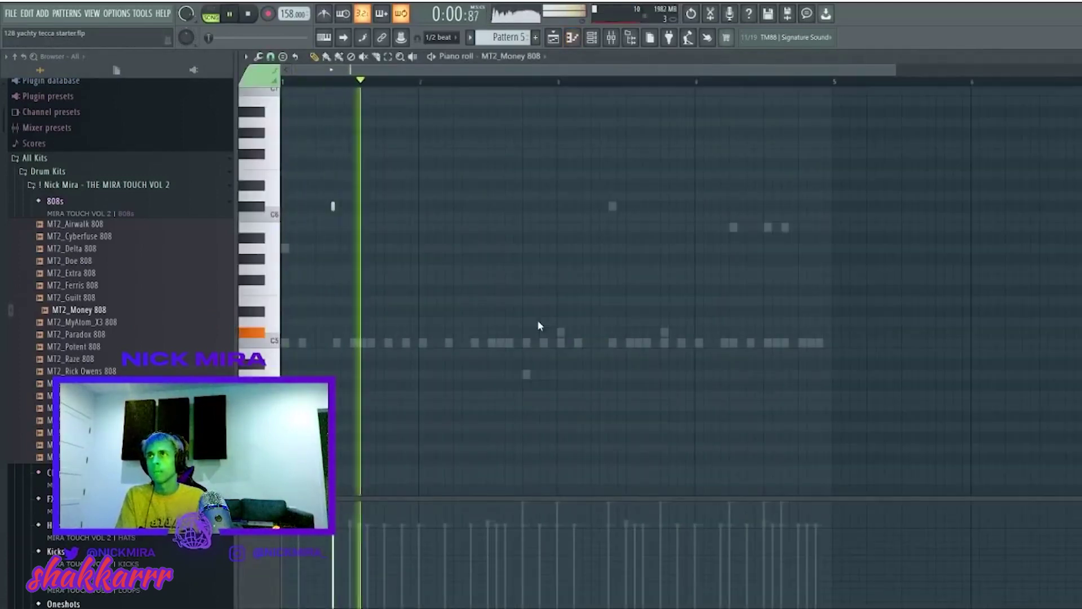
click(337, 248)
key(space)
key(space)
drag(342, 248, 454, 246)
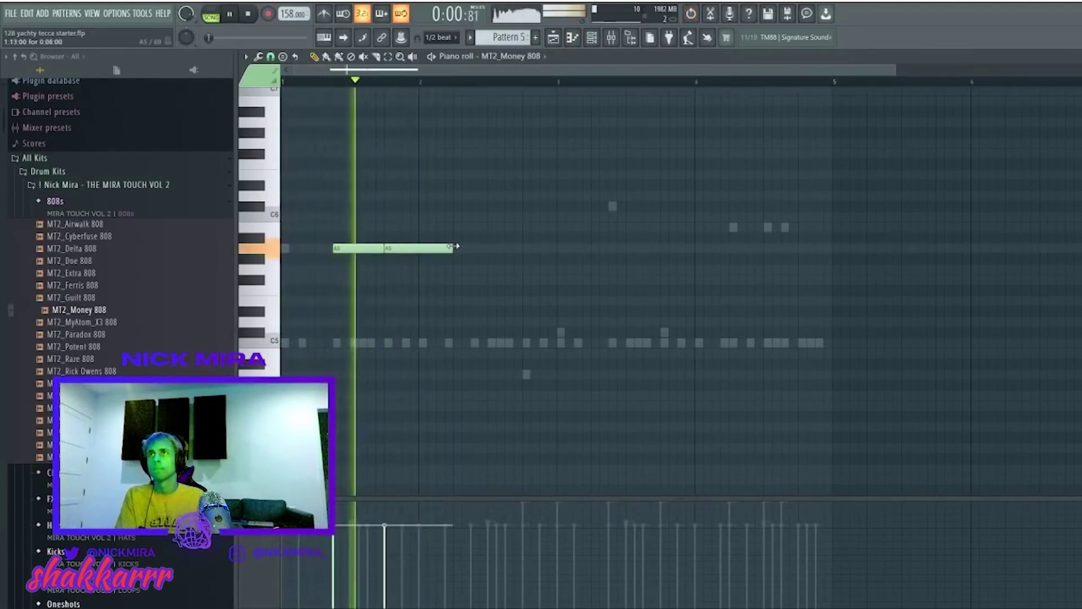
Assign the Rick Owens 808 and Money 808 channels to cut group 4
key(F7)
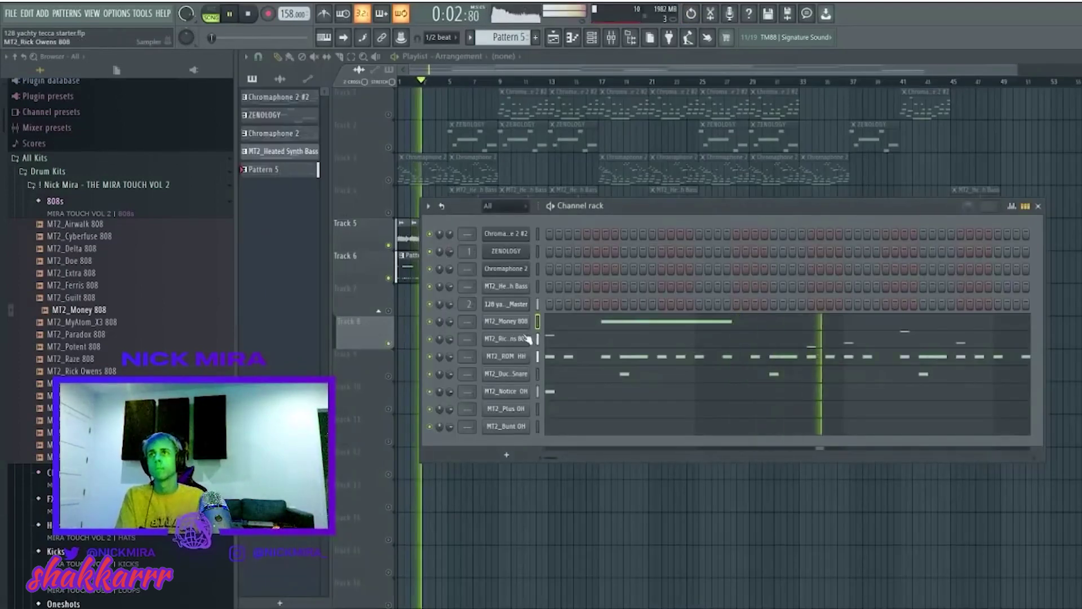
click(501, 339)
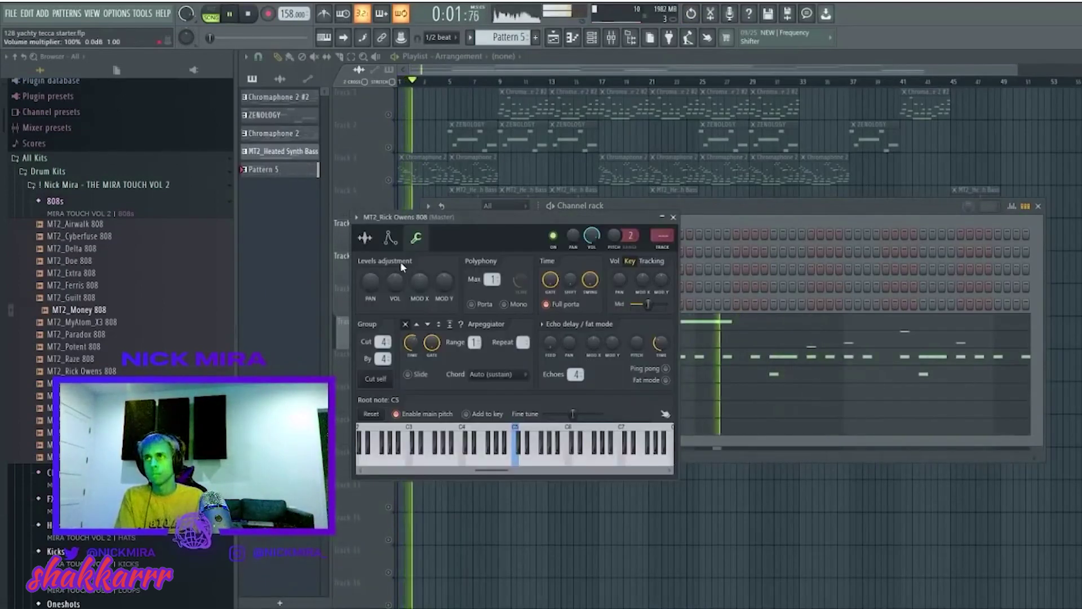
key(Escape)
click(510, 332)
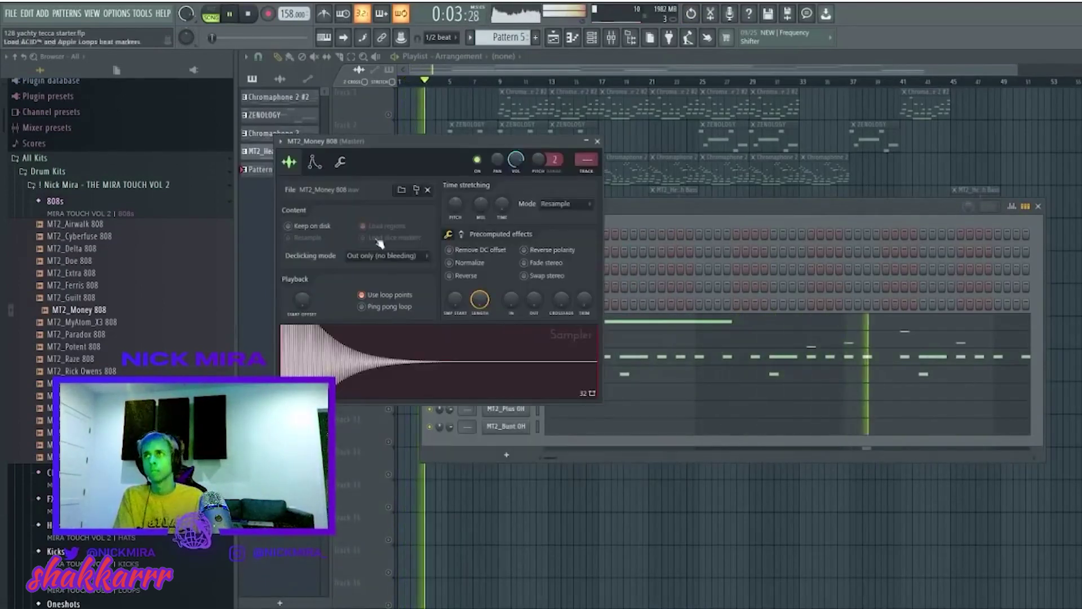
click(339, 162)
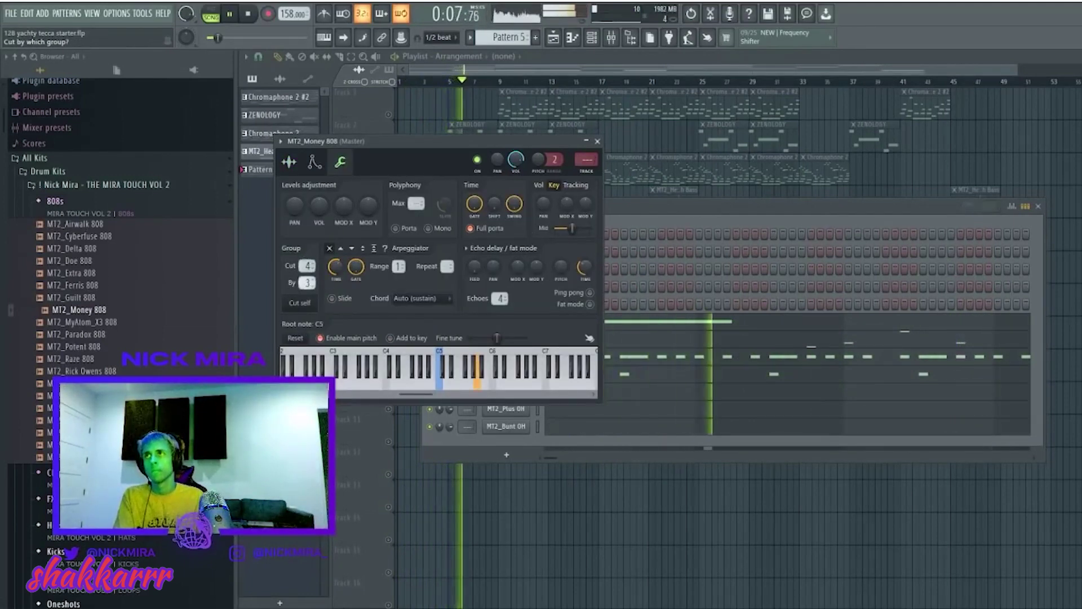
key(Escape)
Try an extra A5 Money 808 note ahead of the sustained notes, at step 5 and at step 3 of bar 1
click(556, 326)
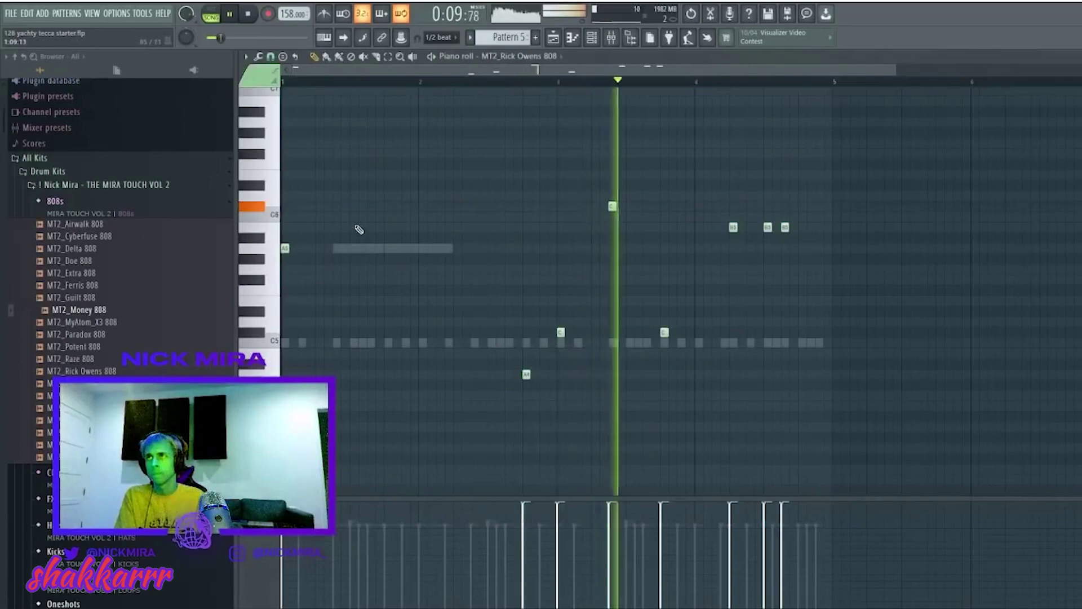
click(313, 249)
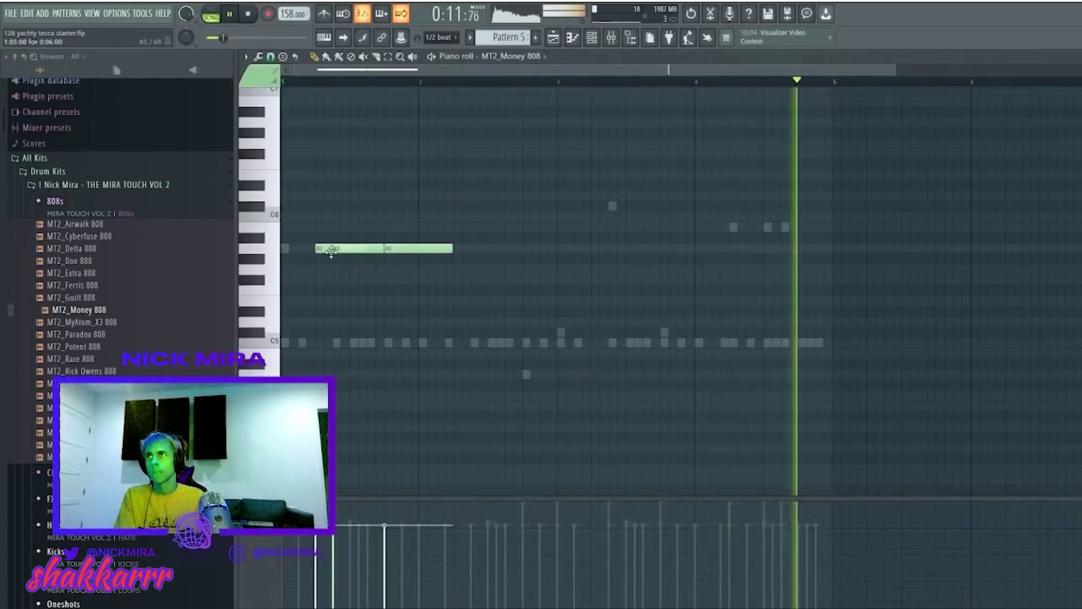
drag(317, 252, 306, 251)
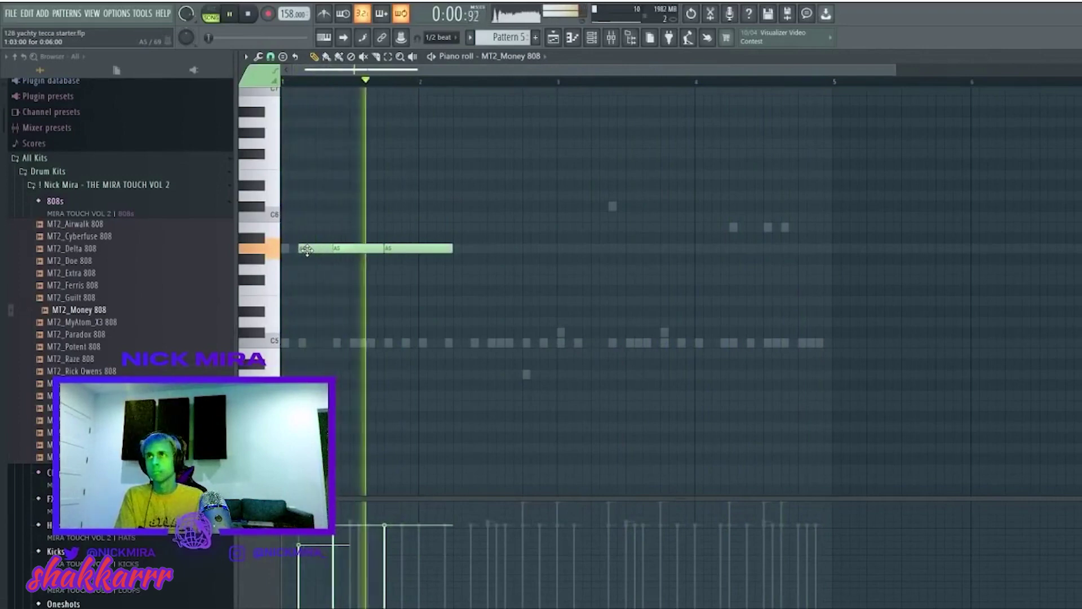
right_click(315, 249)
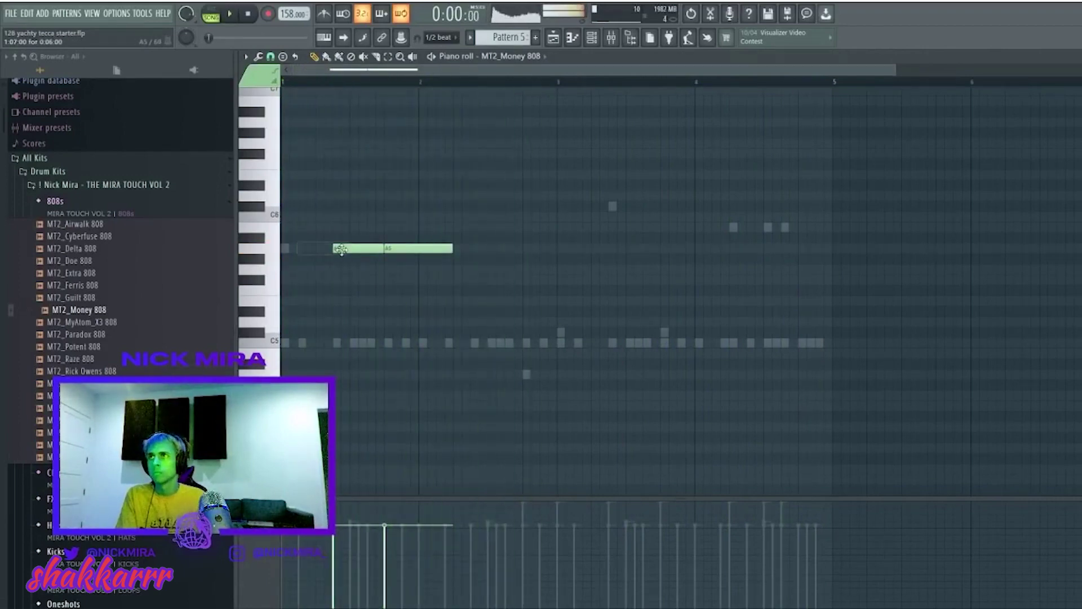
Add a chopped A5 roll from step 5 to step 7 of bar 1 in the Money 808, with velocities ramping upward
ctrl+click(322, 248)
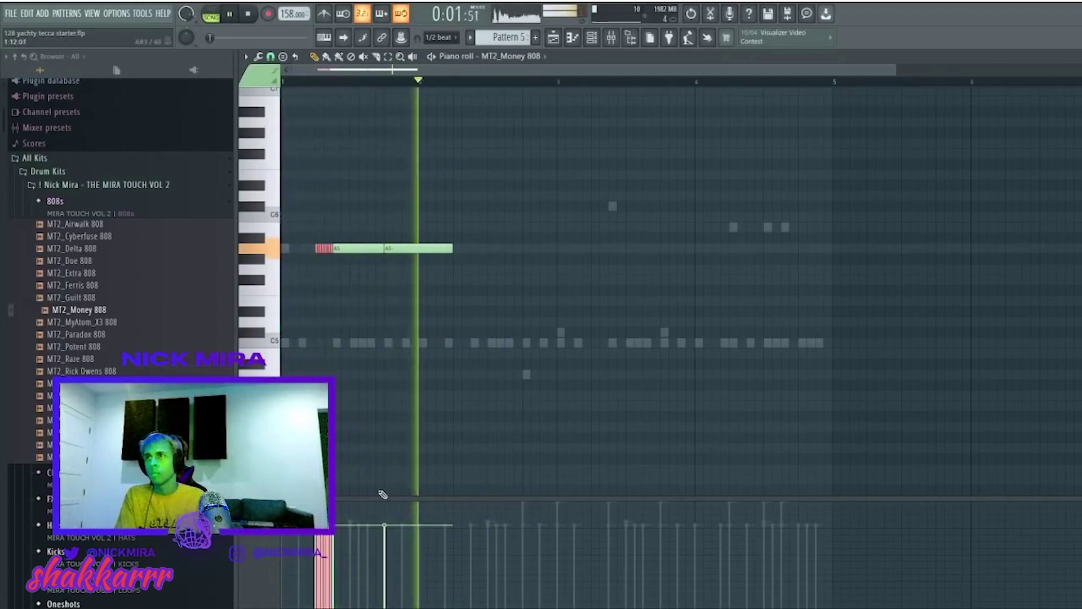
key(space)
key(space)
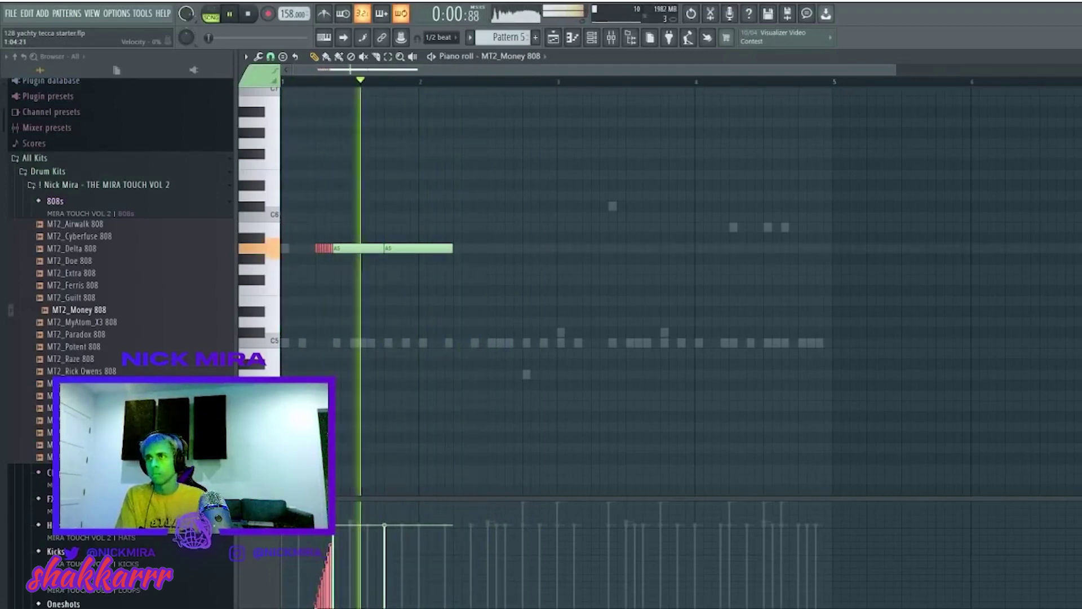
key(space)
key(space)
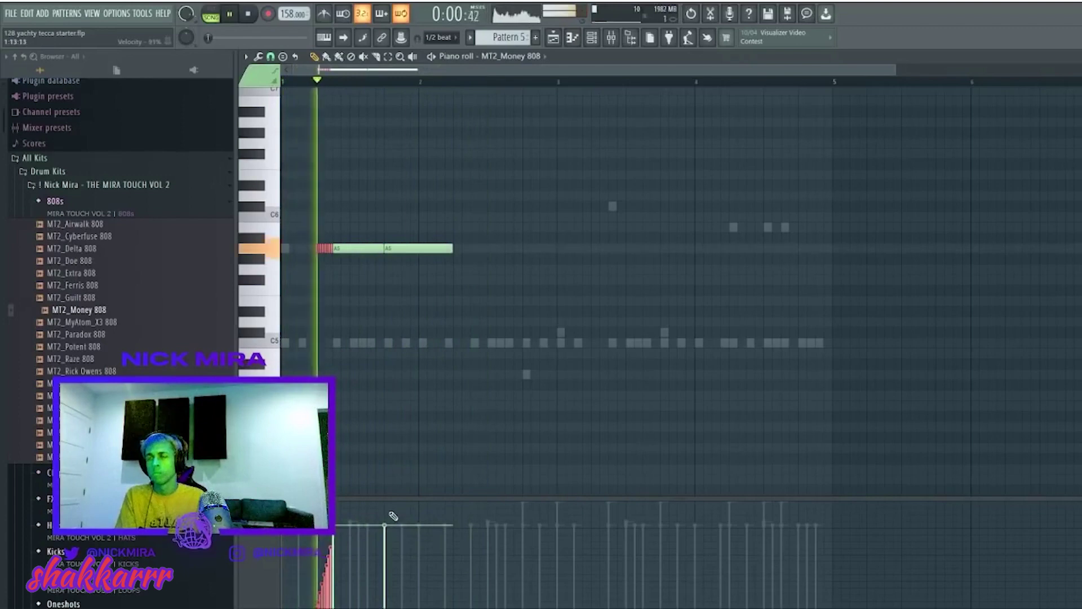
Try shifting the A5 roll and both sustained Money 808 notes six steps later
click(369, 248)
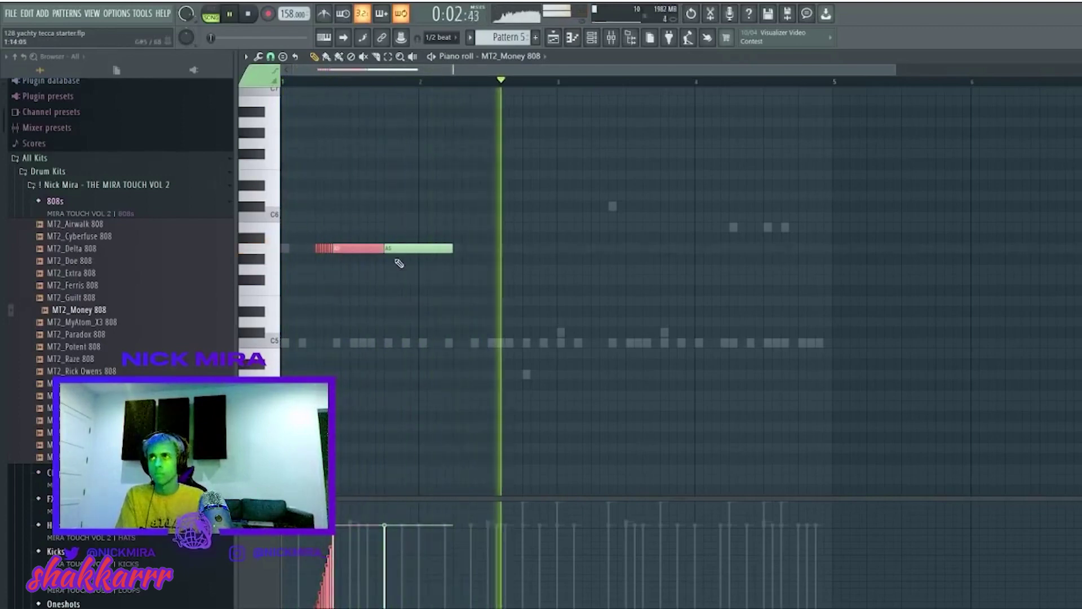
drag(368, 250, 458, 250)
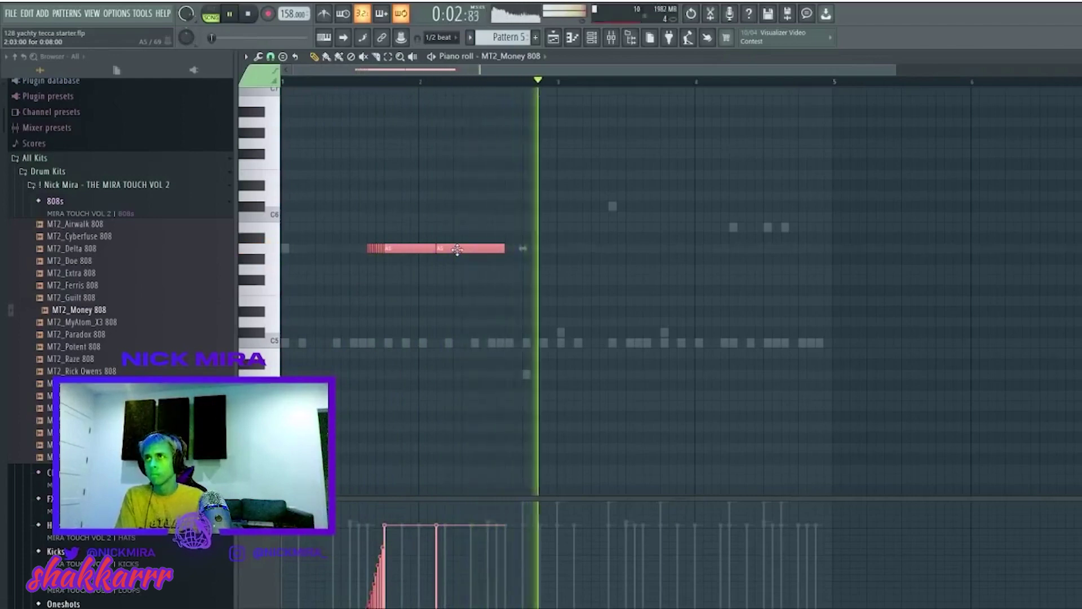
key(ctrl+z)
Move only the chopped A5 roll to step 11 of bar 1, leading into the second sustained note
click(362, 241)
click(357, 248)
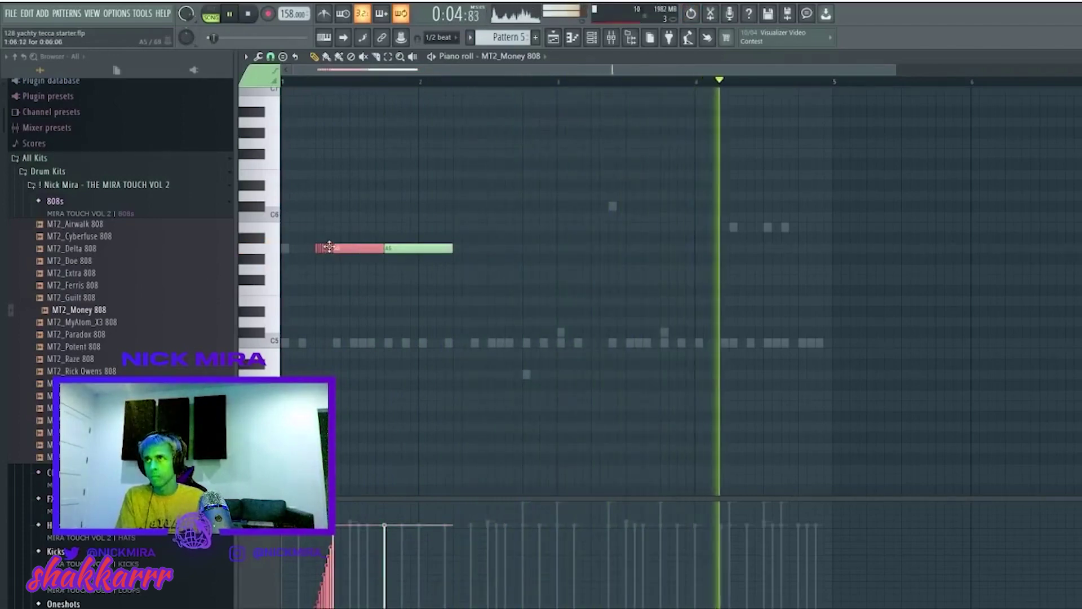
drag(309, 249, 372, 251)
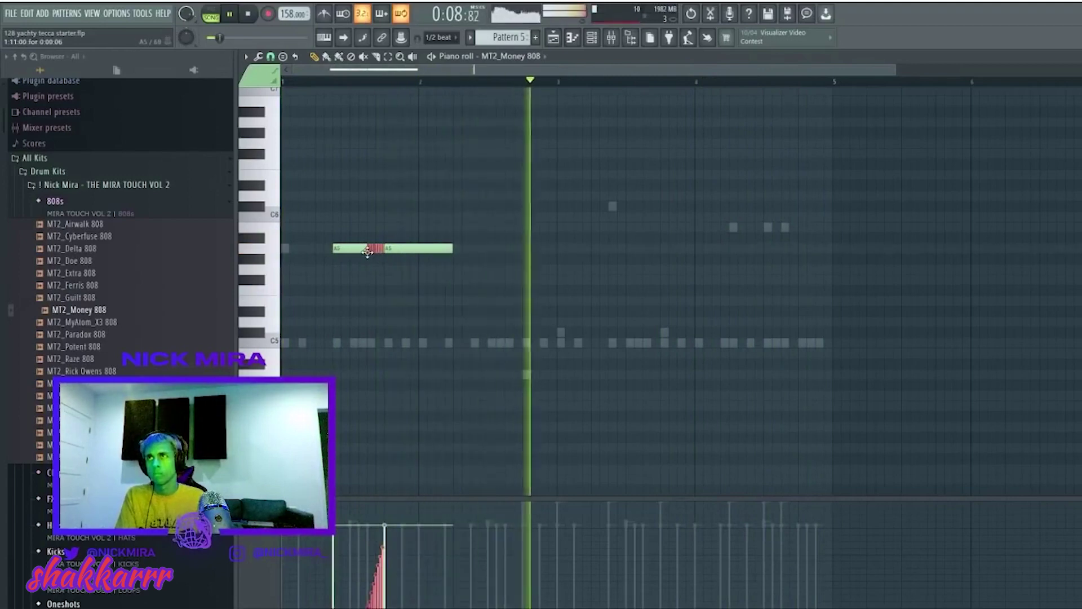
Try lowering all the Money 808 notes an octave, and lowering only the first sustained note of bar 1 to A4
click(363, 251)
key(ctrl+a)
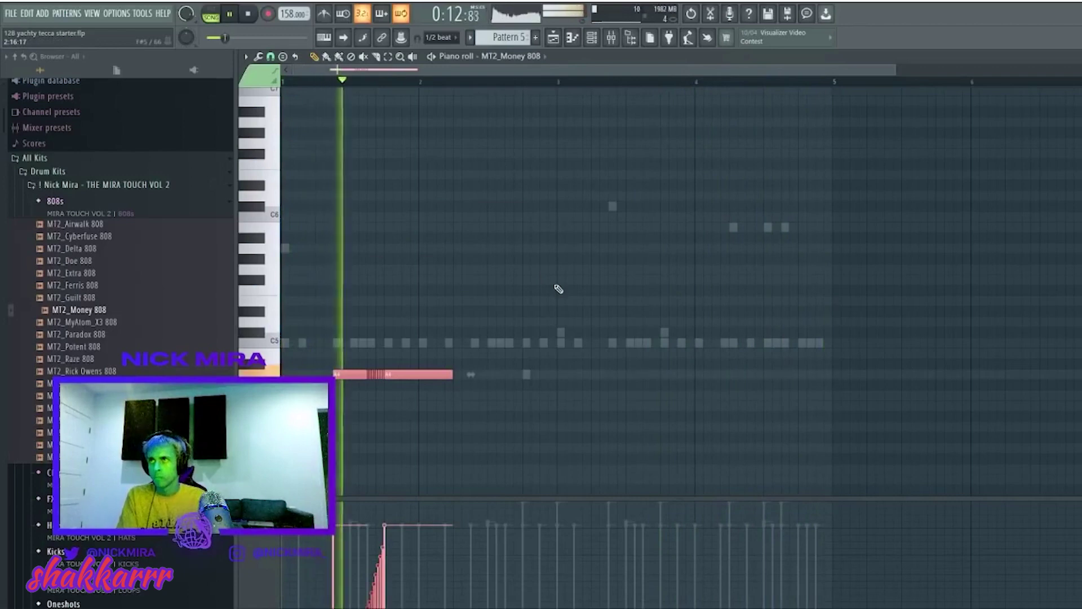
click(345, 249)
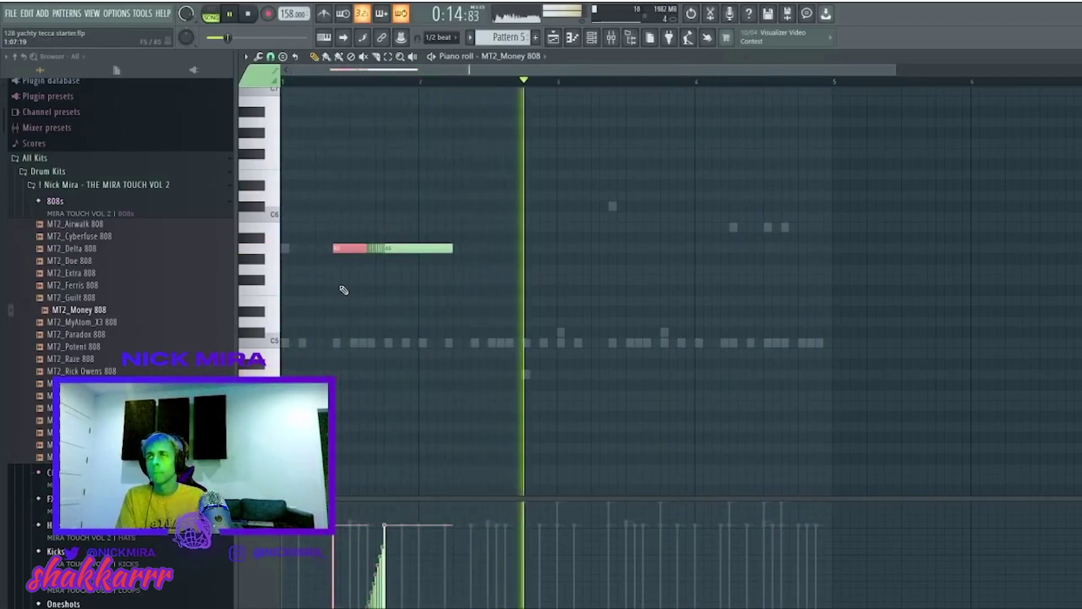
key(ctrl+Down)
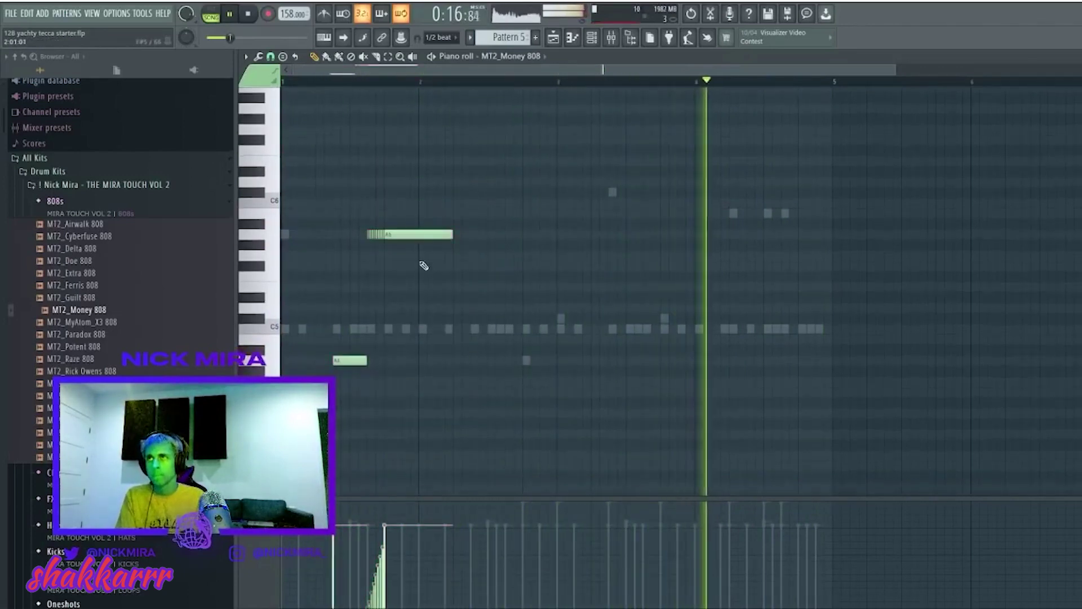
Try adding a four-step A5 Money 808 note at step 7 of bar 3
drag(391, 374, 357, 232)
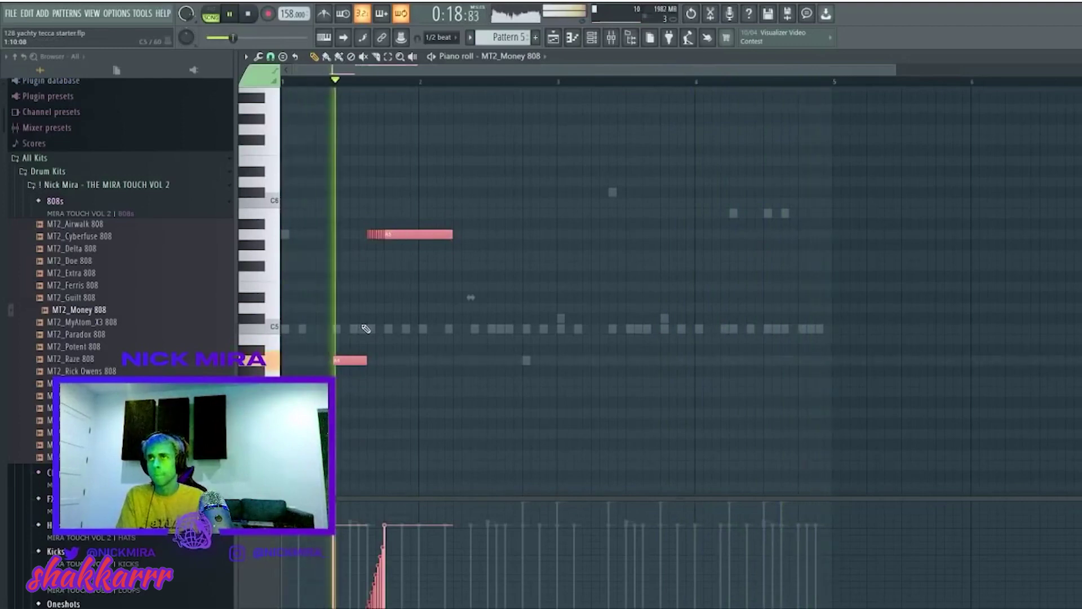
click(387, 322)
click(635, 360)
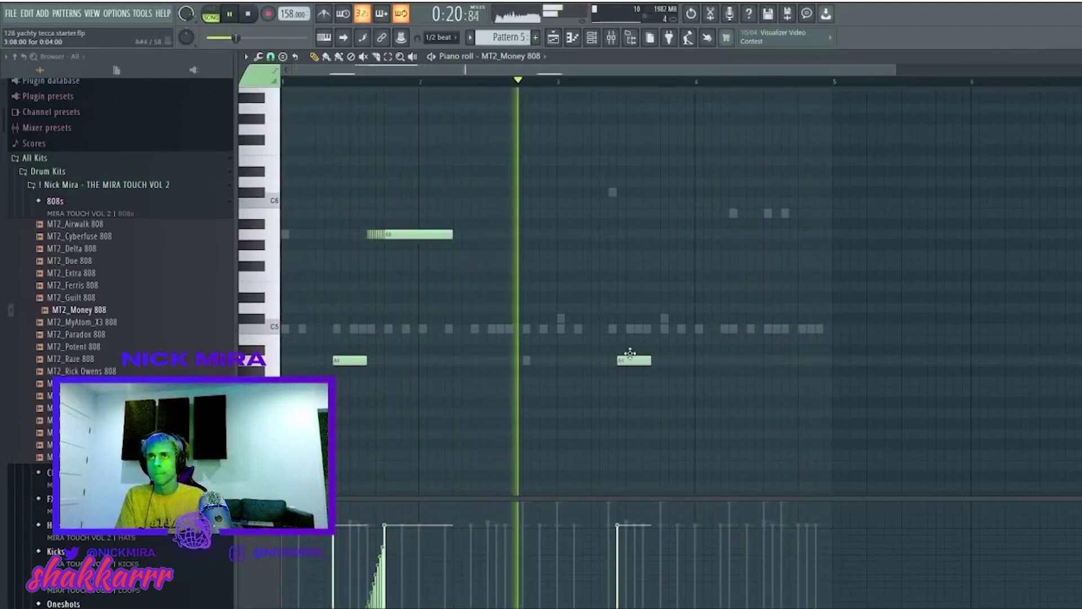
key(ctrl+Up)
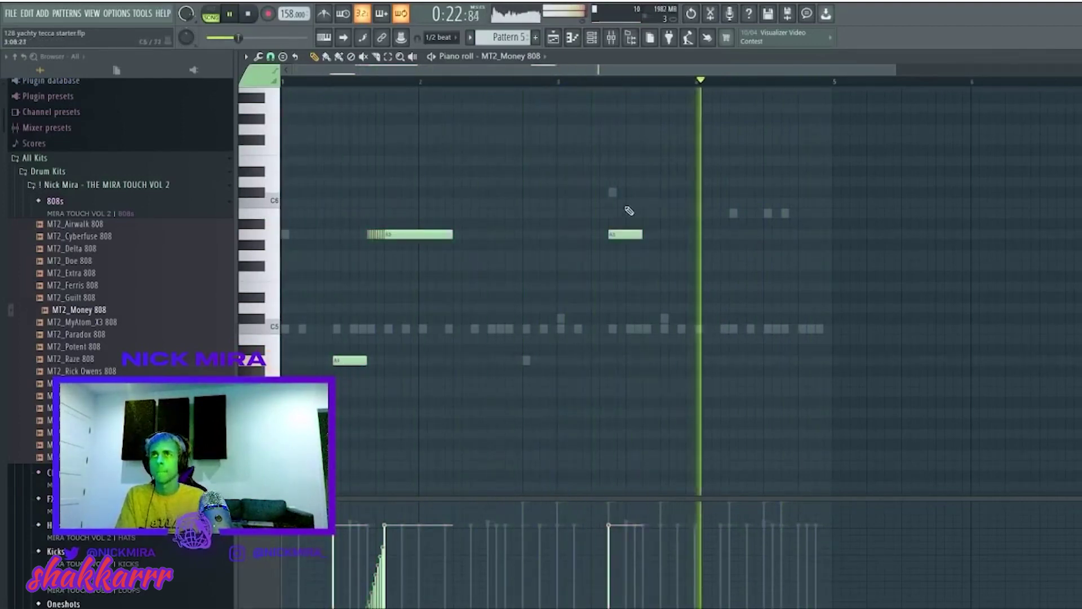
double_click(613, 192)
double_click(423, 239)
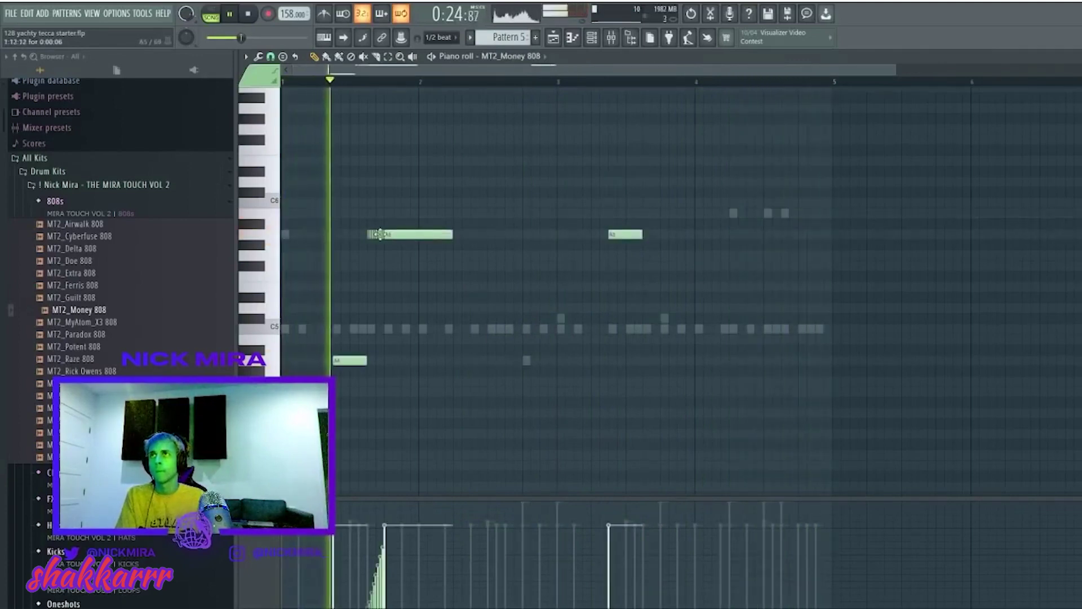
Try the Money 808 without the roll, with the first note back at A5, longer sustains and the bar 3 note at D6
drag(349, 360, 416, 244)
key(Delete)
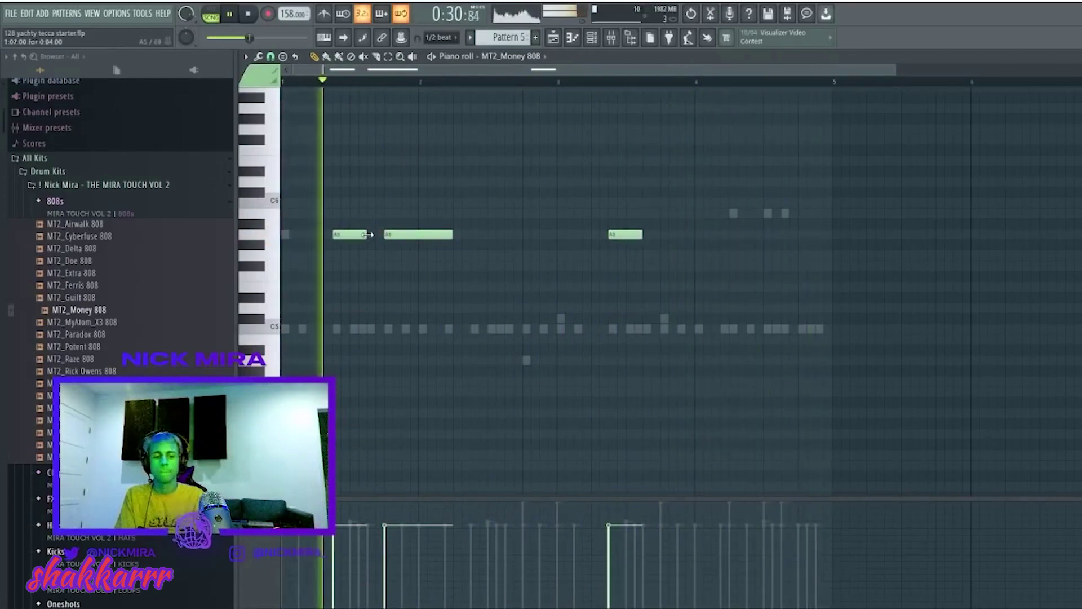
key(ctrl+l)
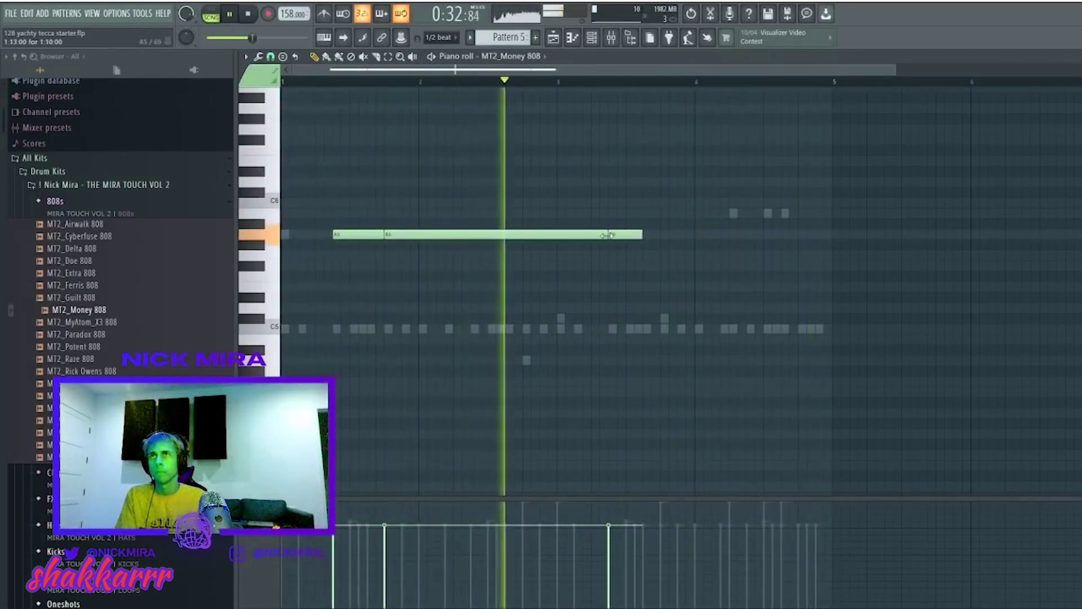
key(ctrl+z)
key(space)
drag(621, 230, 614, 192)
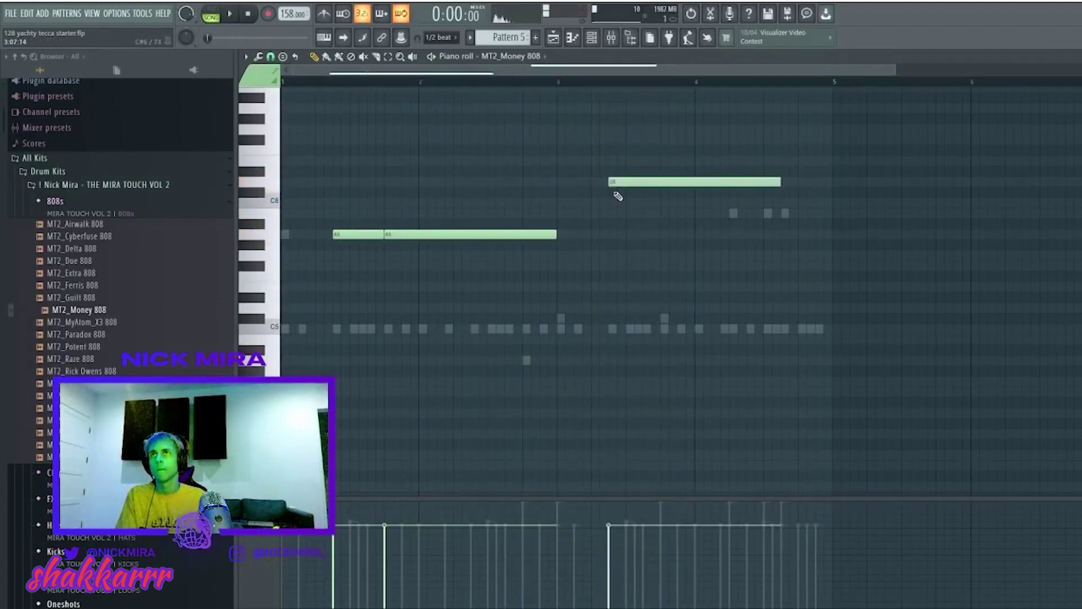
key(ctrl+z)
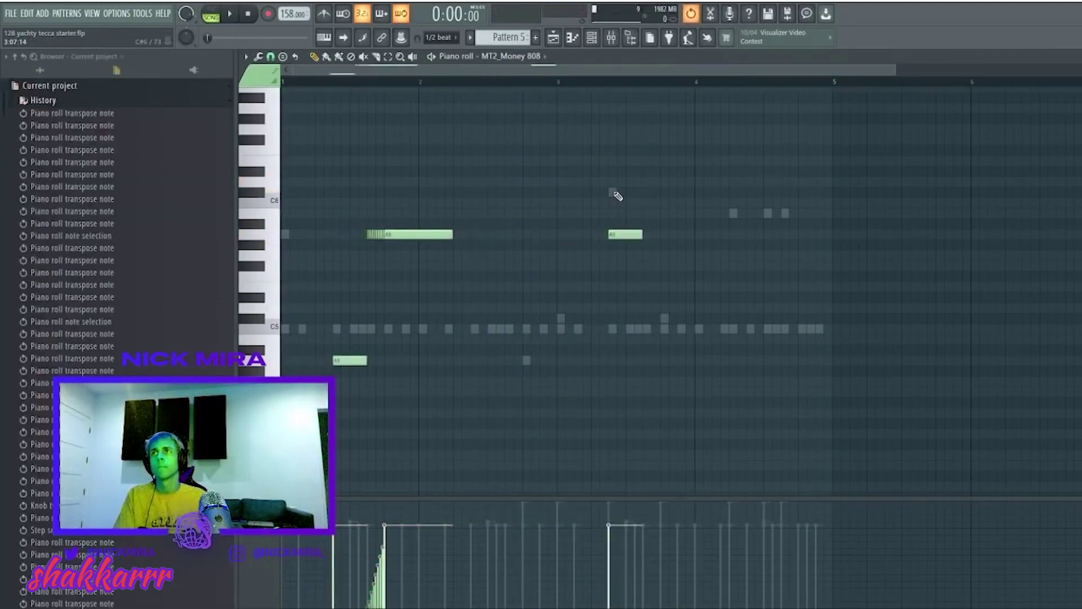
Delete all the Money 808 notes, including the chopped A5 roll in bar 1
key(space)
right_click(625, 360)
right_click(350, 360)
right_click(370, 234)
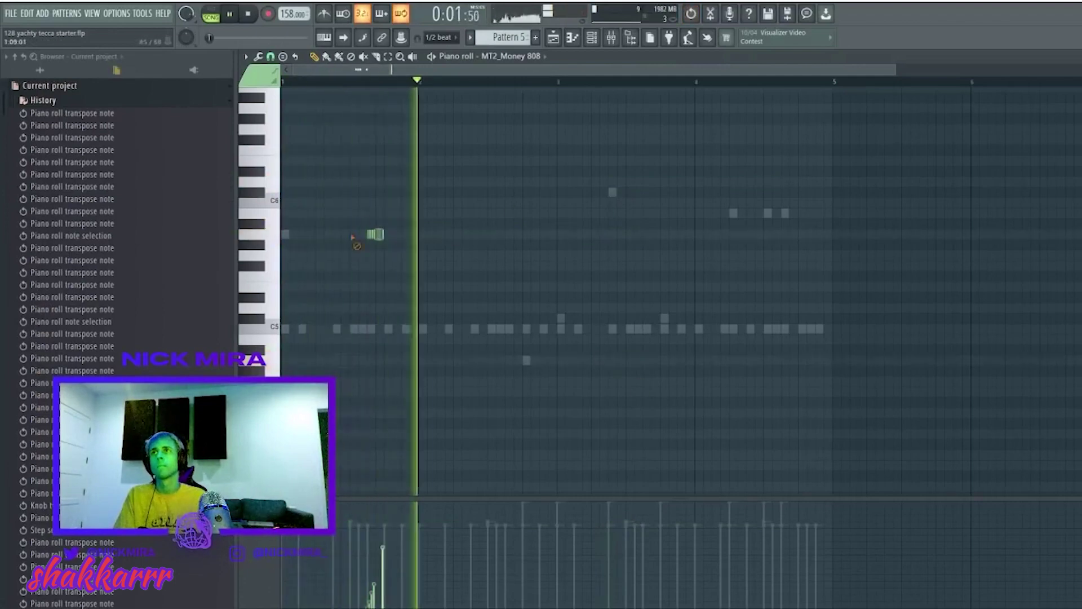
Replace the Rick Owens 808 channel's sample with MT2_MyAtom_X3 808, check its sampler settings, and remove the empty Money 808 channel
key(F7)
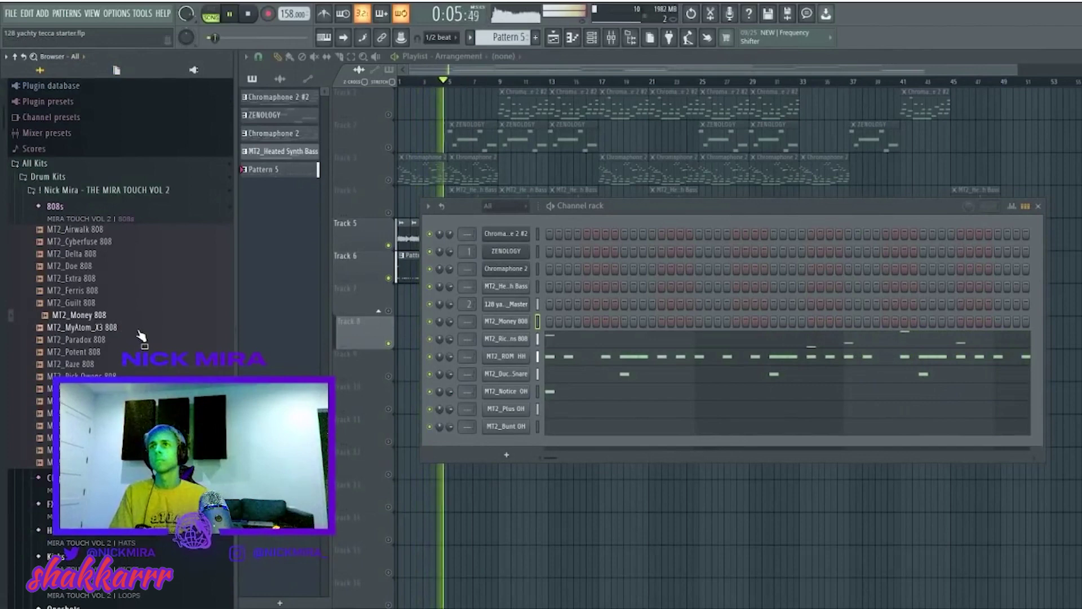
click(135, 331)
drag(136, 332, 507, 338)
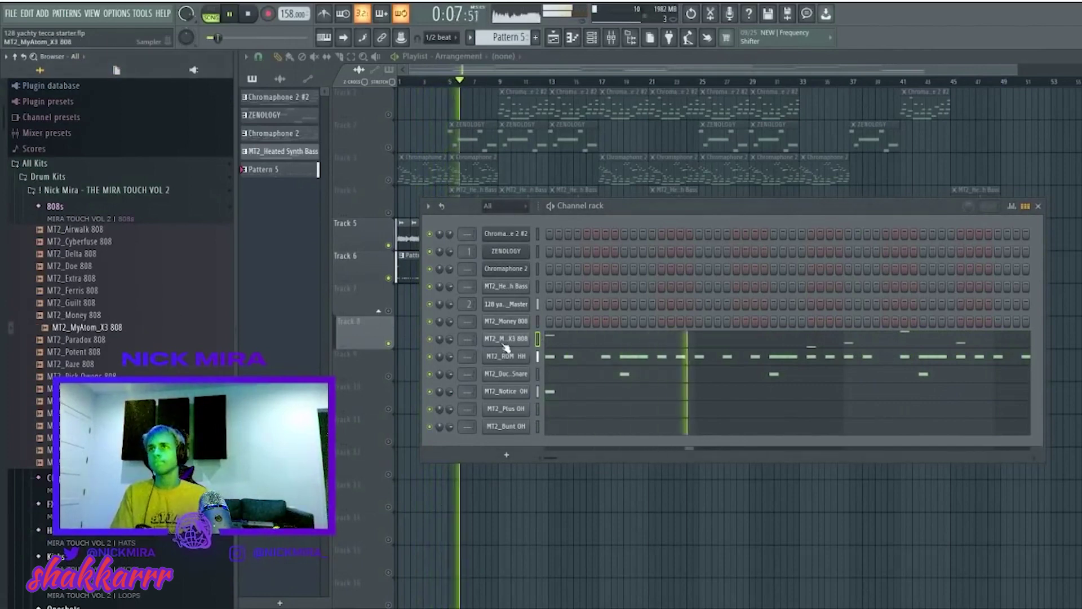
click(508, 338)
click(390, 237)
click(366, 238)
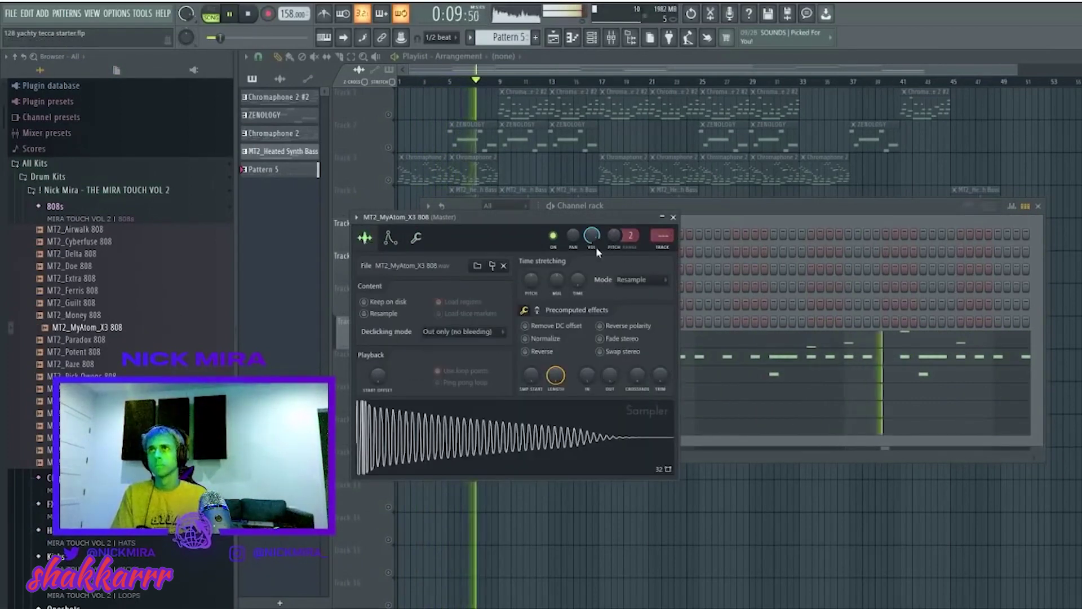
key(Escape)
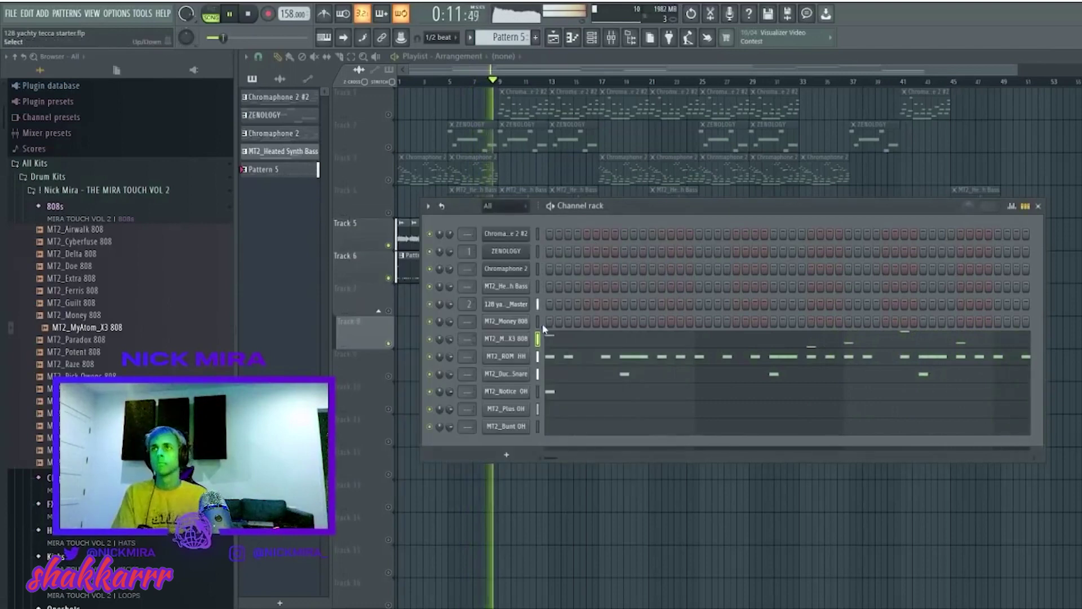
click(522, 322)
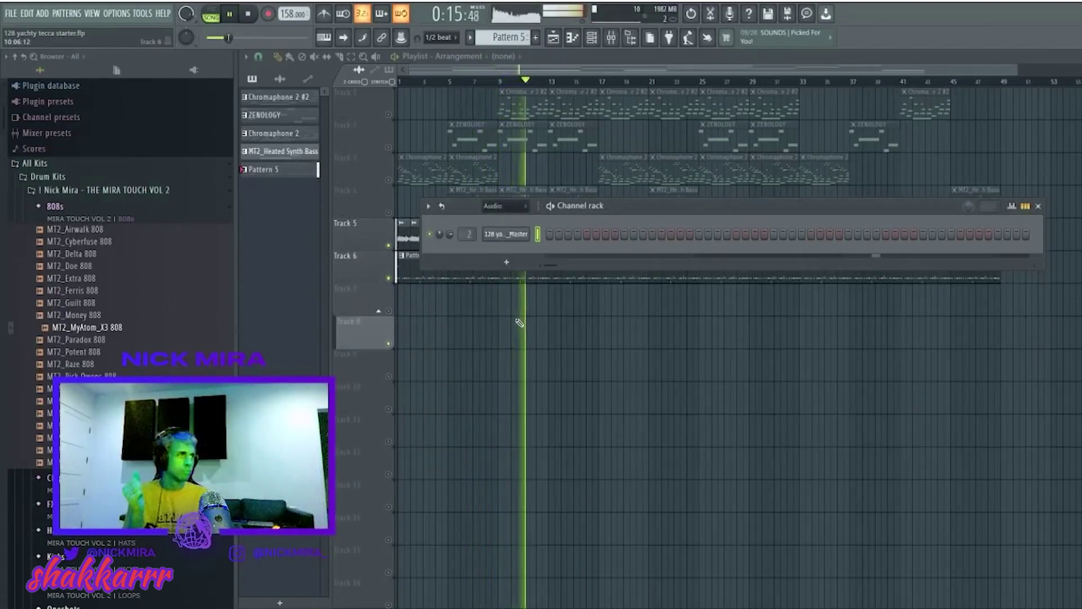
Add the MT2_Matrix OH open hat as a new channel with hits at steps 5 and 11 of bar 2
click(66, 217)
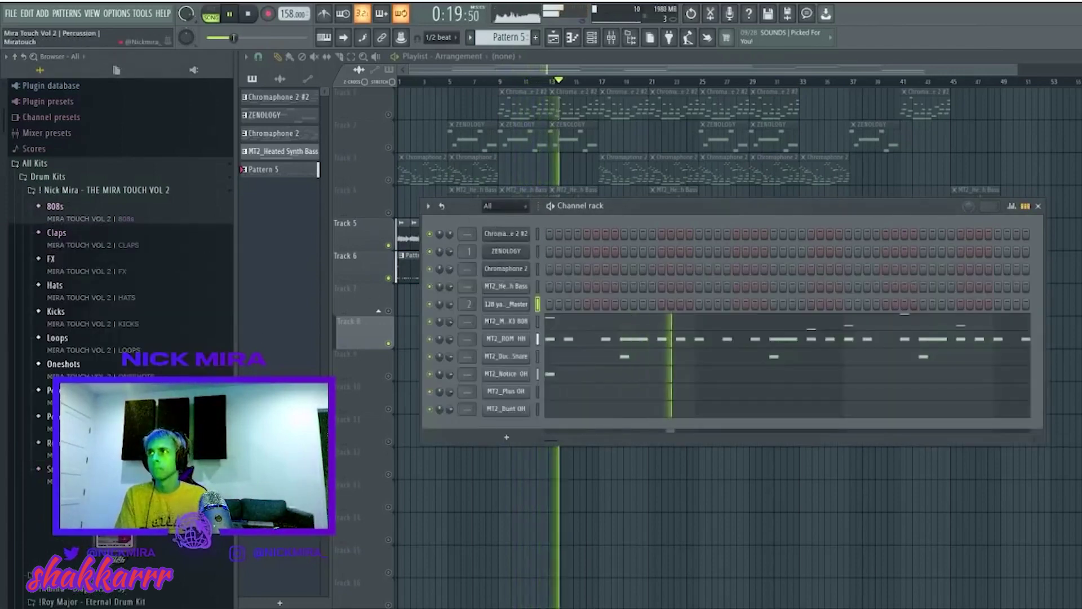
click(54, 285)
click(60, 322)
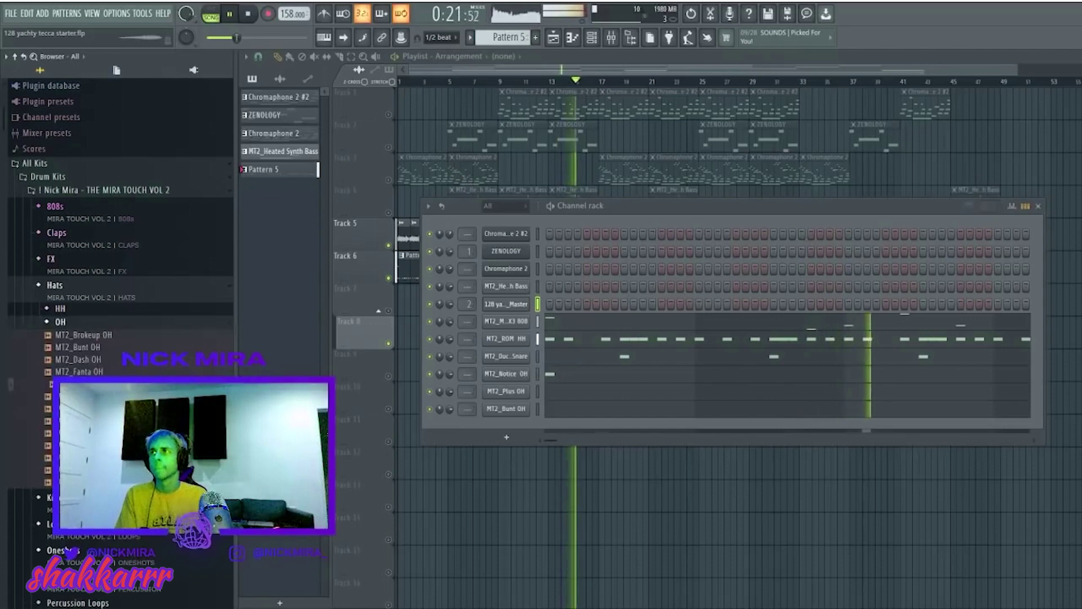
click(121, 360)
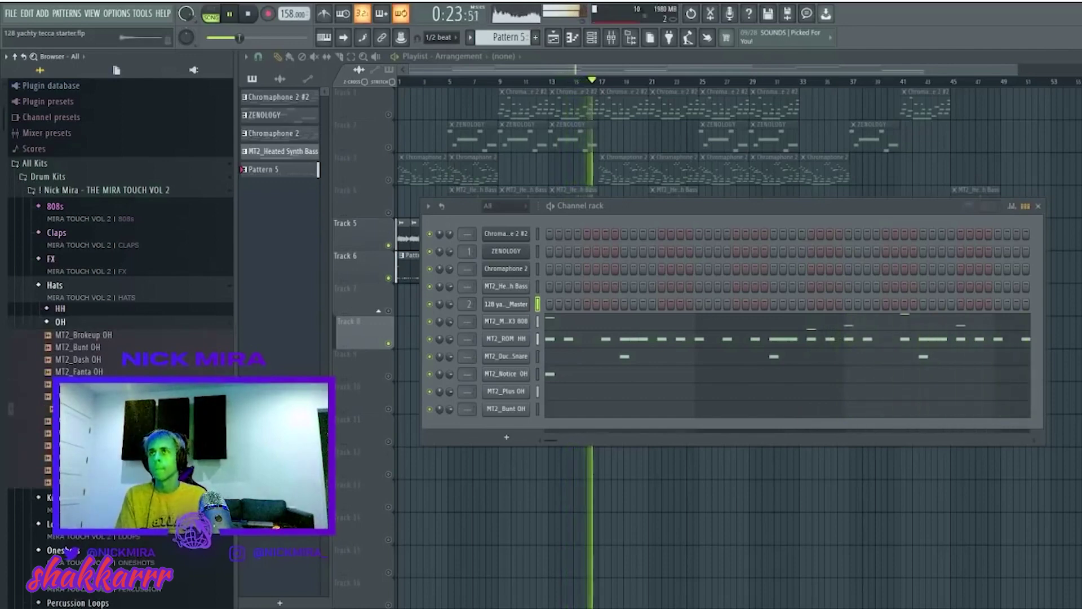
drag(521, 428, 524, 431)
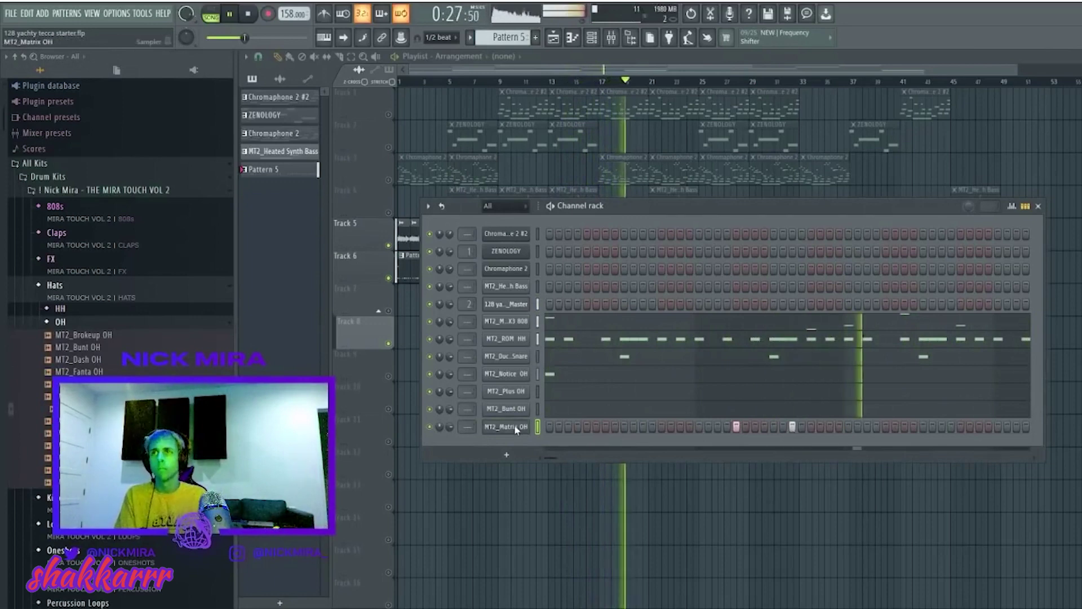
Add a one-step C5 Matrix OH note on the first step of bar 3
key(F7)
click(558, 328)
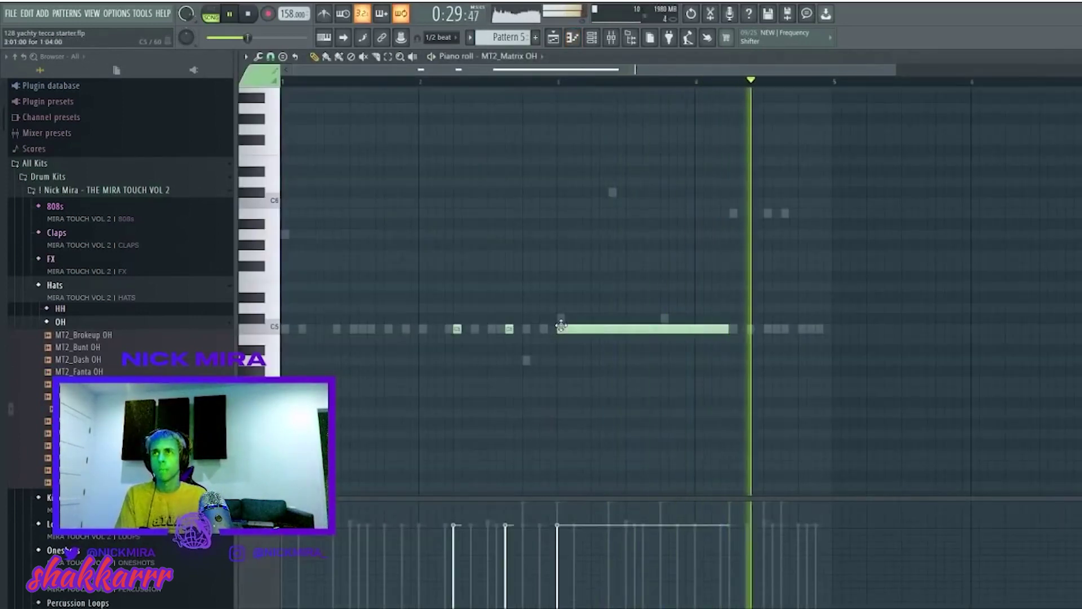
right_click(561, 326)
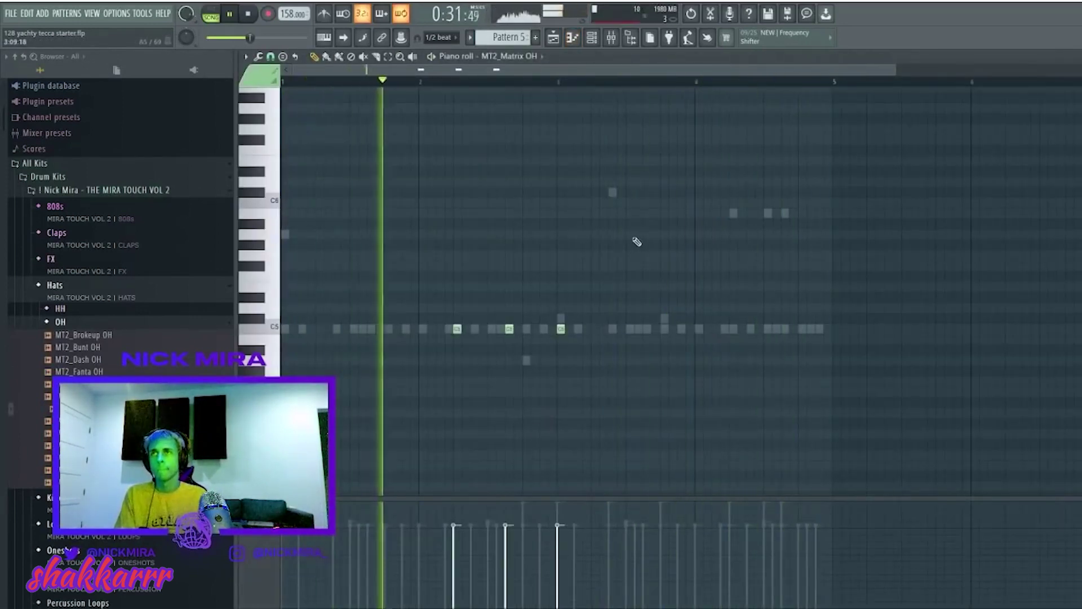
key(F7)
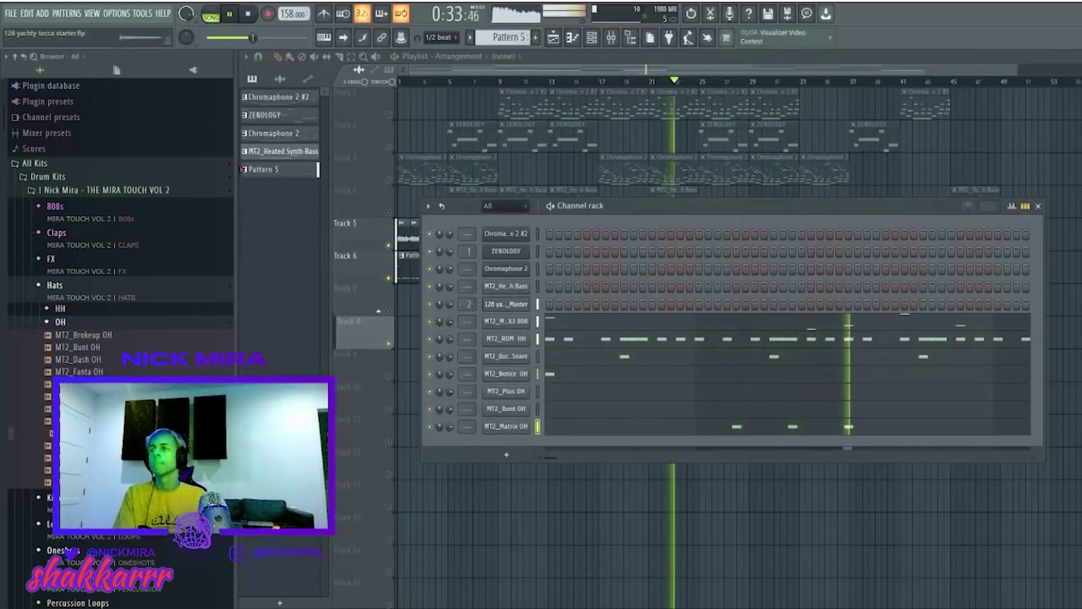
Remove the Matrix OH hit at bar 2 step 11 and add a second open hat channel with hits at bar 2 steps 5 and 11 and bar 3 step 1
drag(79, 409, 499, 437)
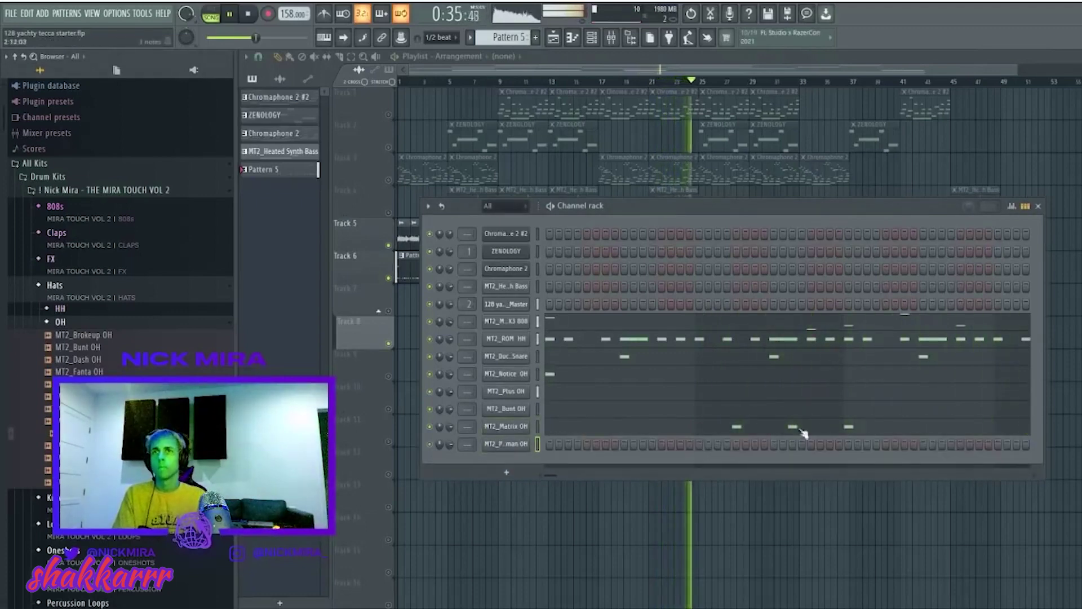
click(803, 432)
right_click(560, 325)
key(F7)
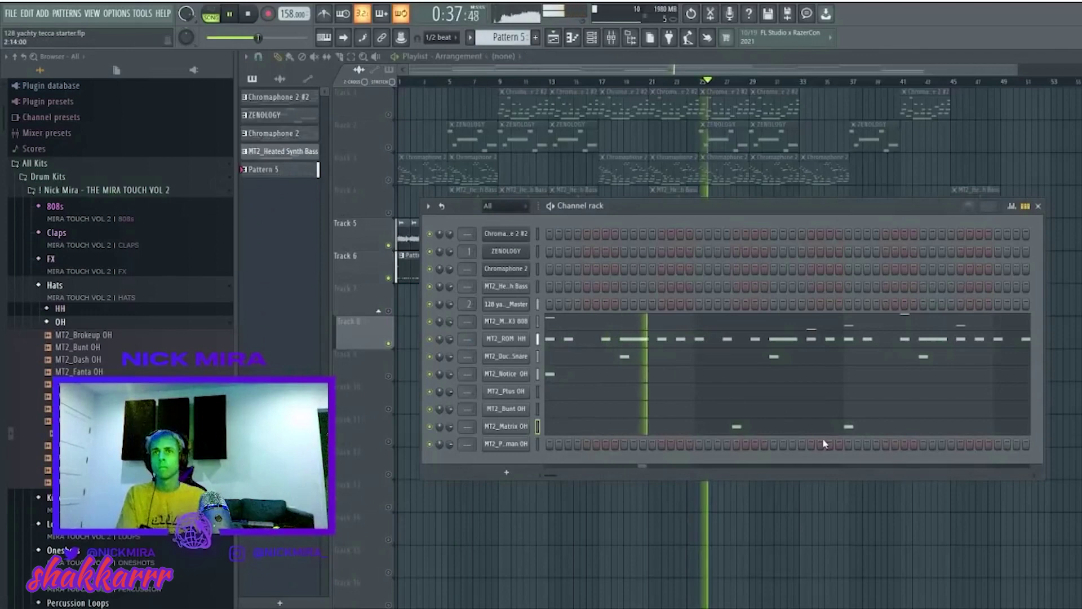
click(792, 444)
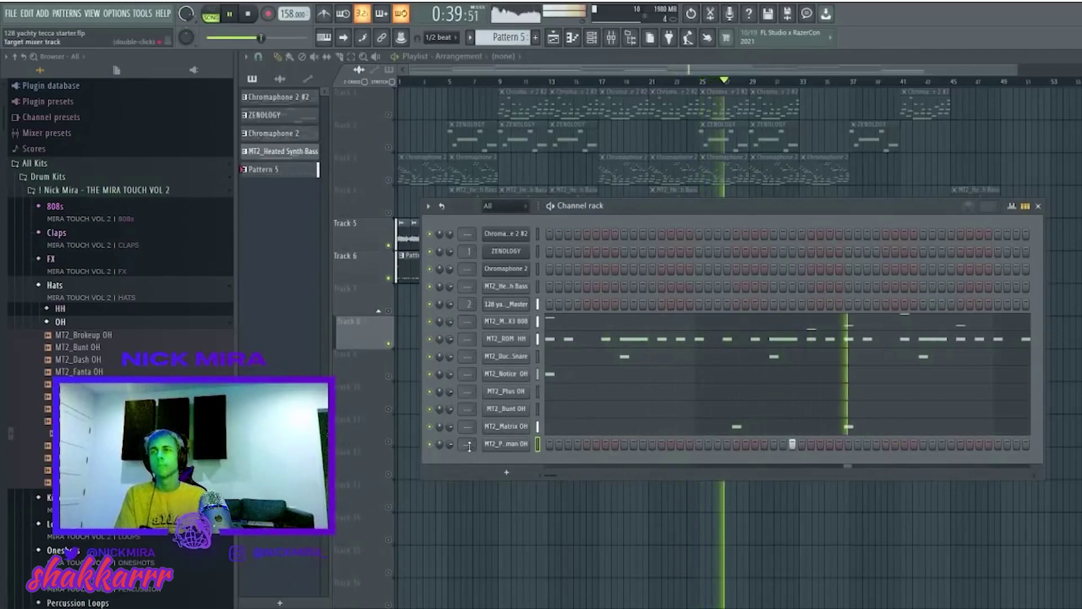
click(737, 444)
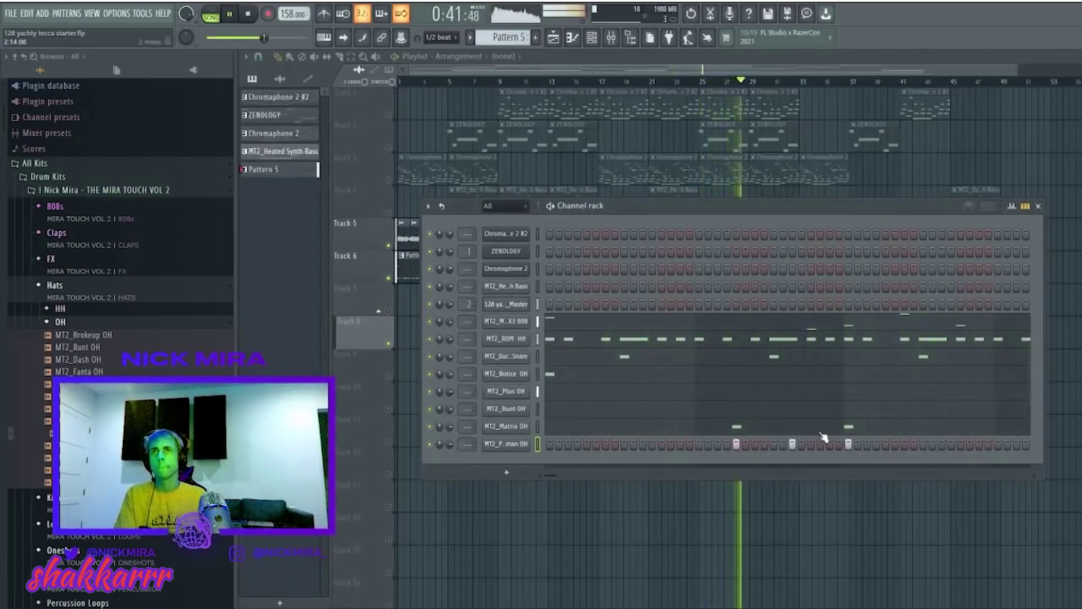
Try the two remaining Matrix OH notes lowered to G4, and delete them from the pattern
key(F7)
key(Down)
key(Down)
key(Down)
key(Down)
key(Left)
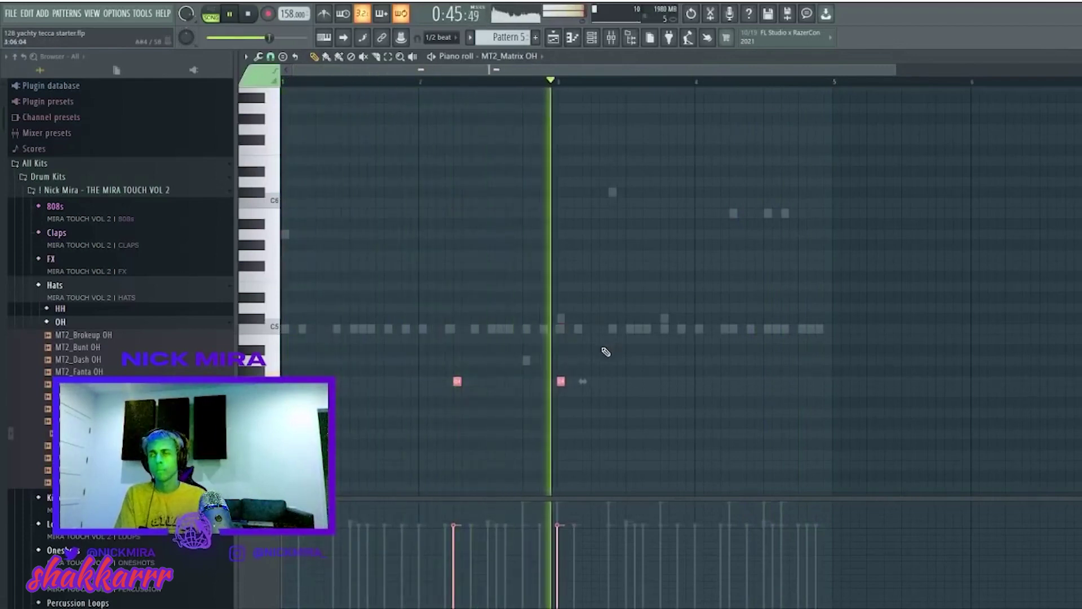
key(Delete)
key(F7)
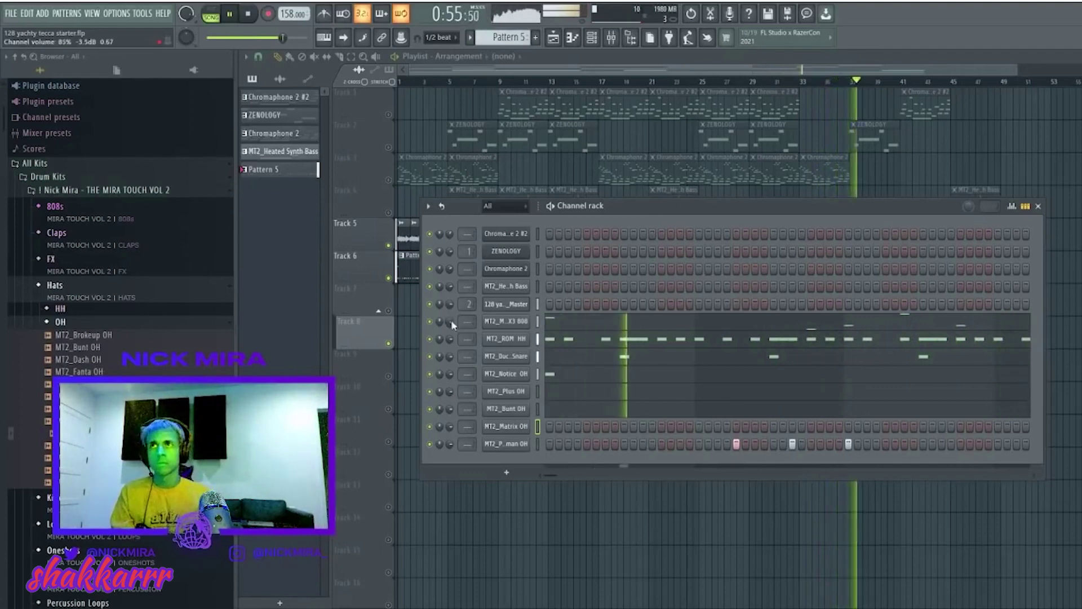
Play the full beat back in the playlist, stop it, and start a new empty project with the channel rack shown
key(F6)
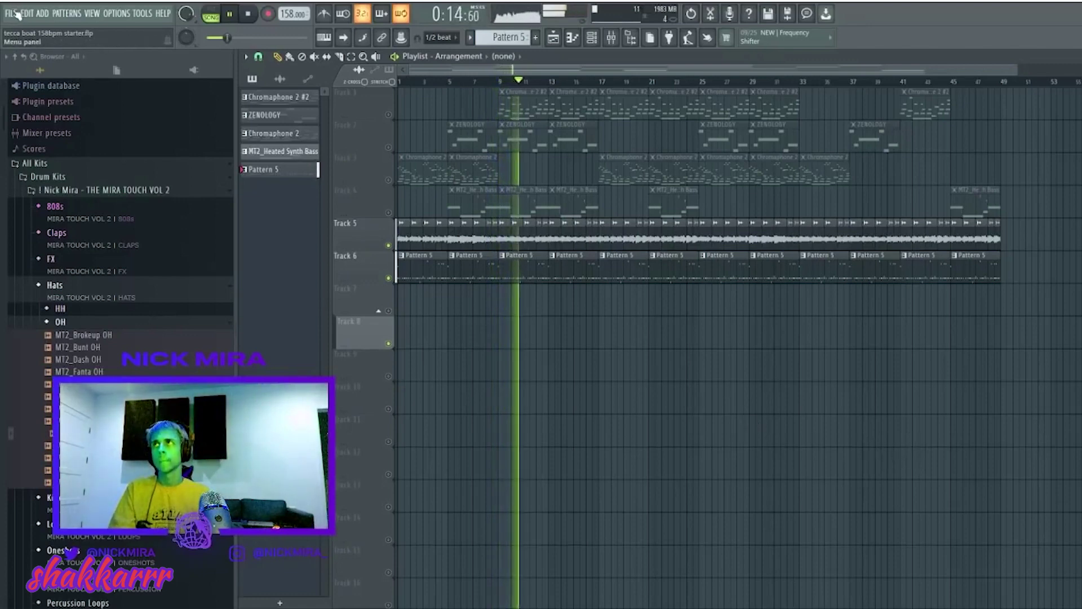
key(space)
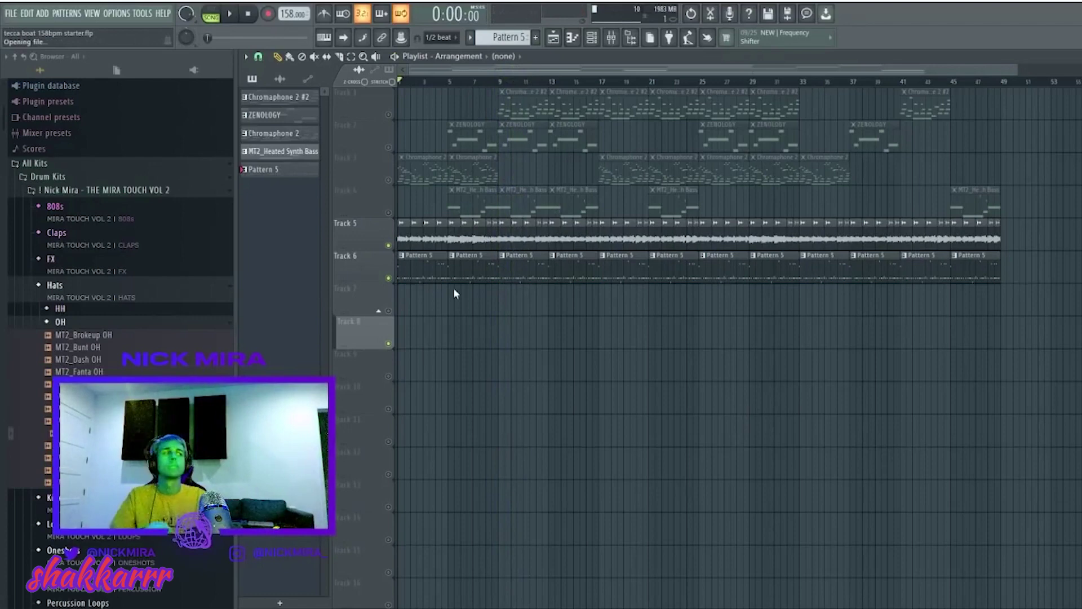
click(591, 37)
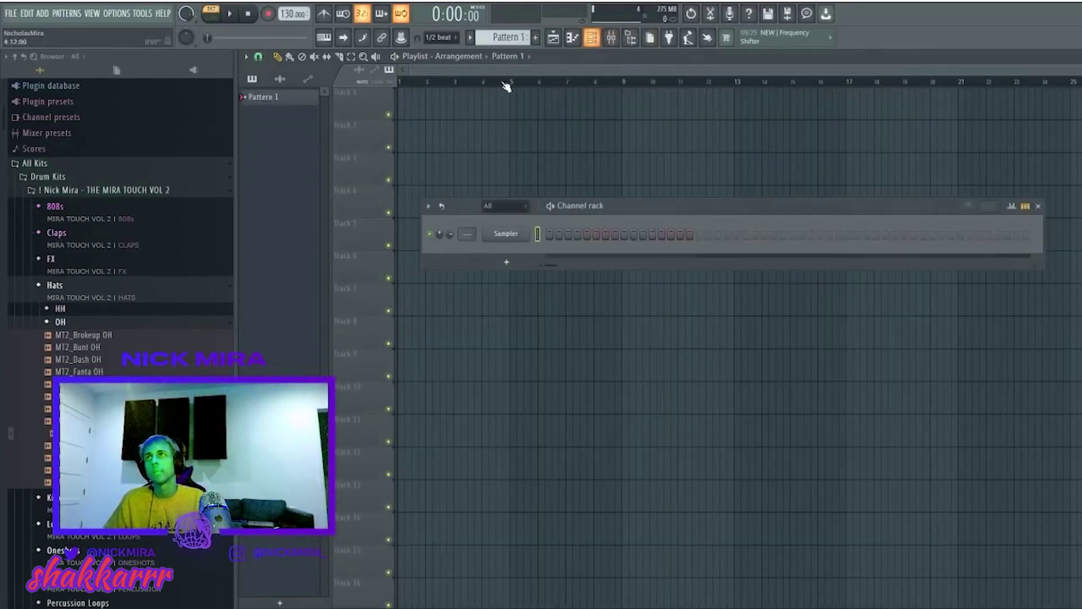